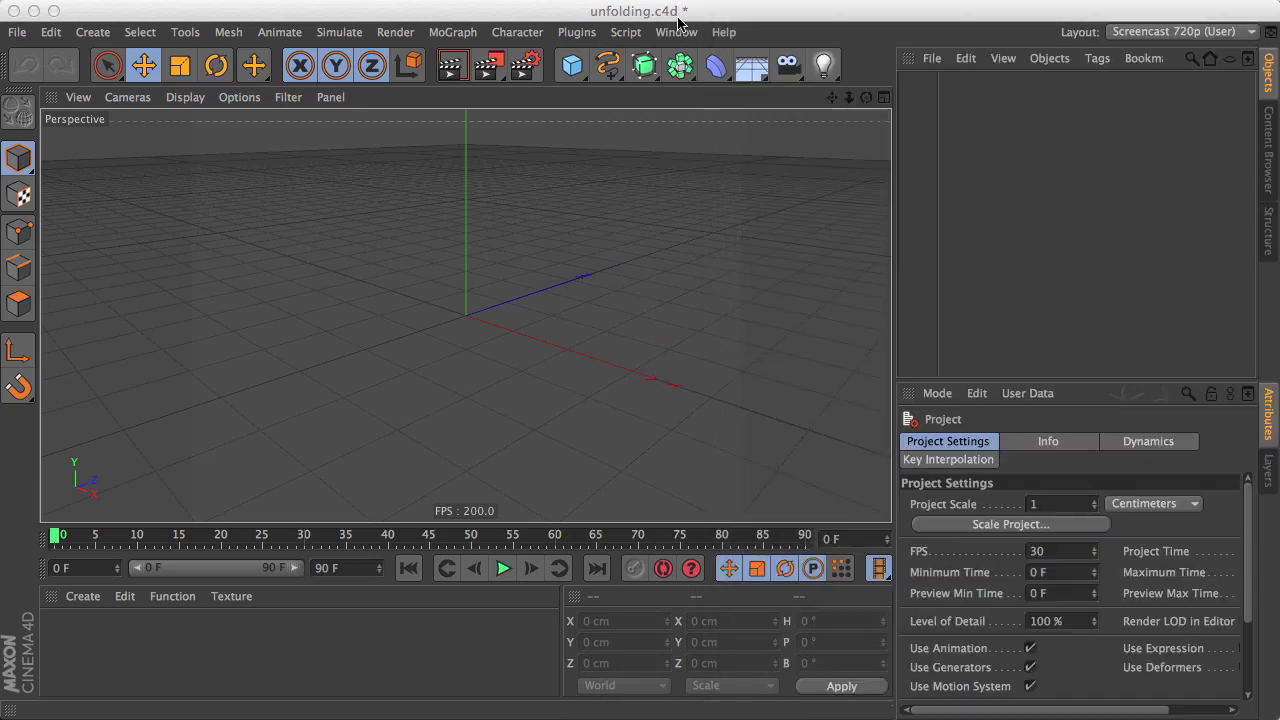
# - Play unfold_render_test_264.mov in QuickTime Player, then replay it from the start
pyautogui.press('super+Tab')
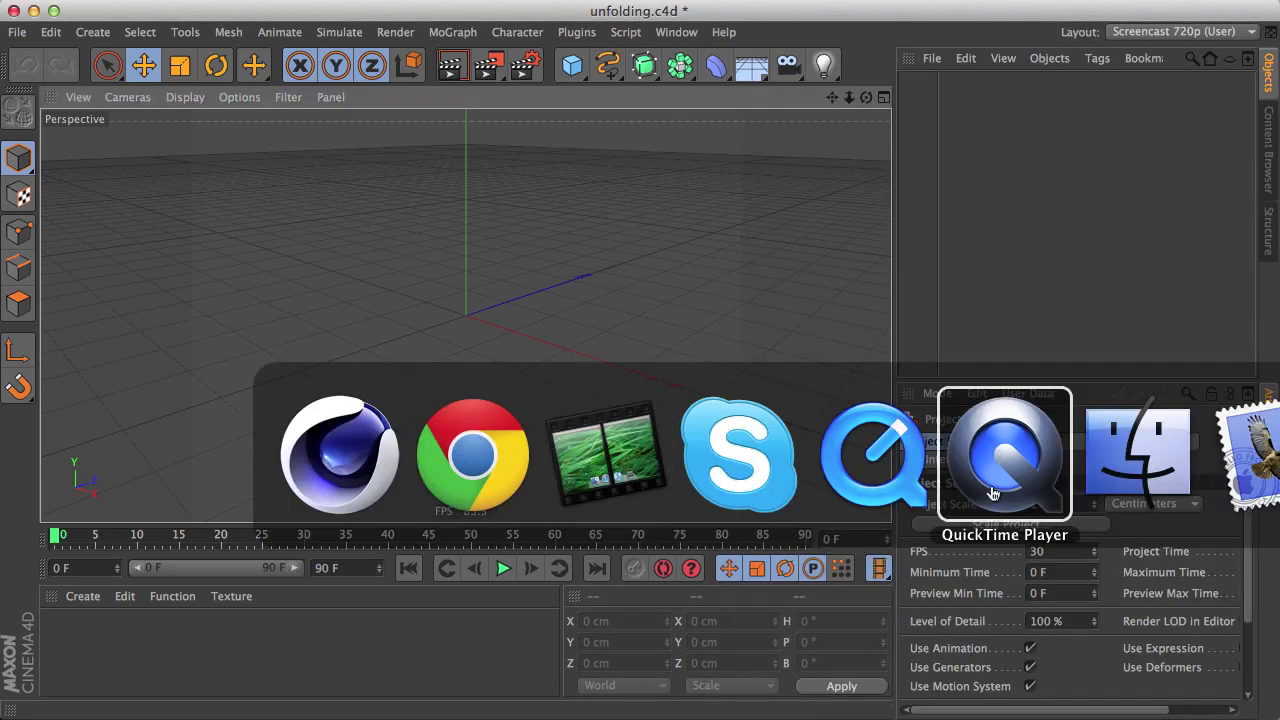
pyautogui.click(997, 492)
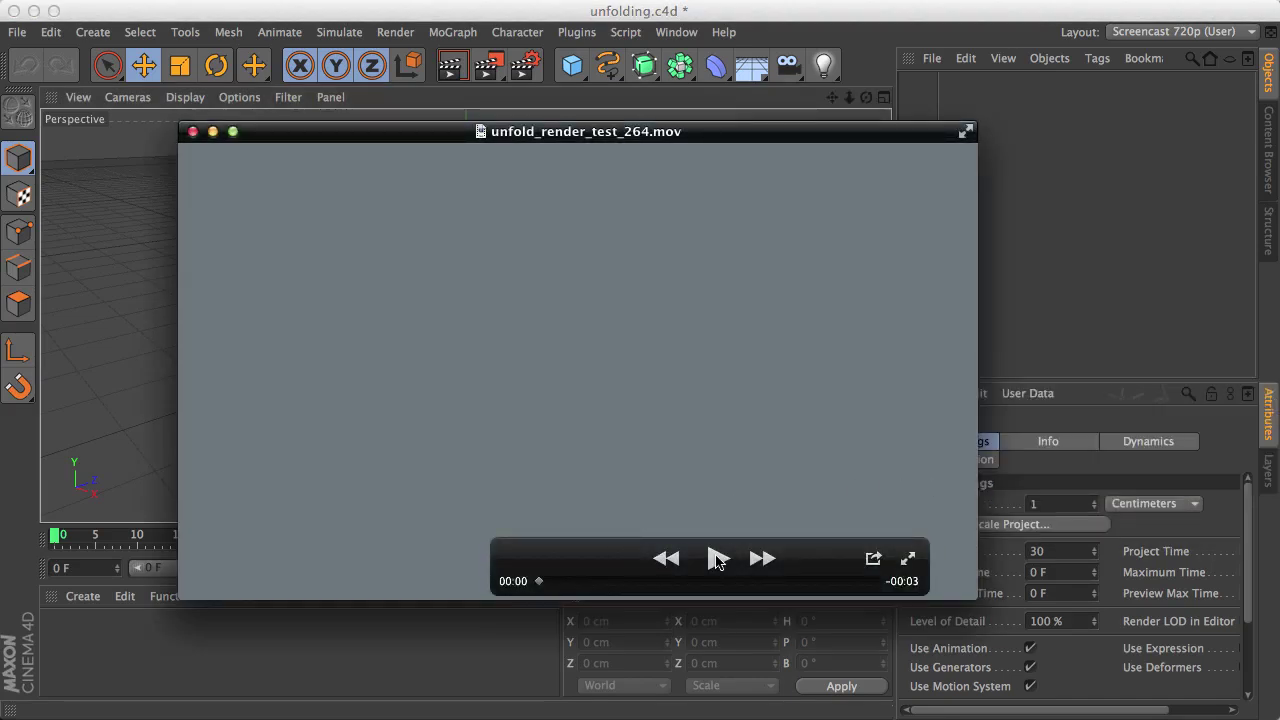
pyautogui.click(717, 559)
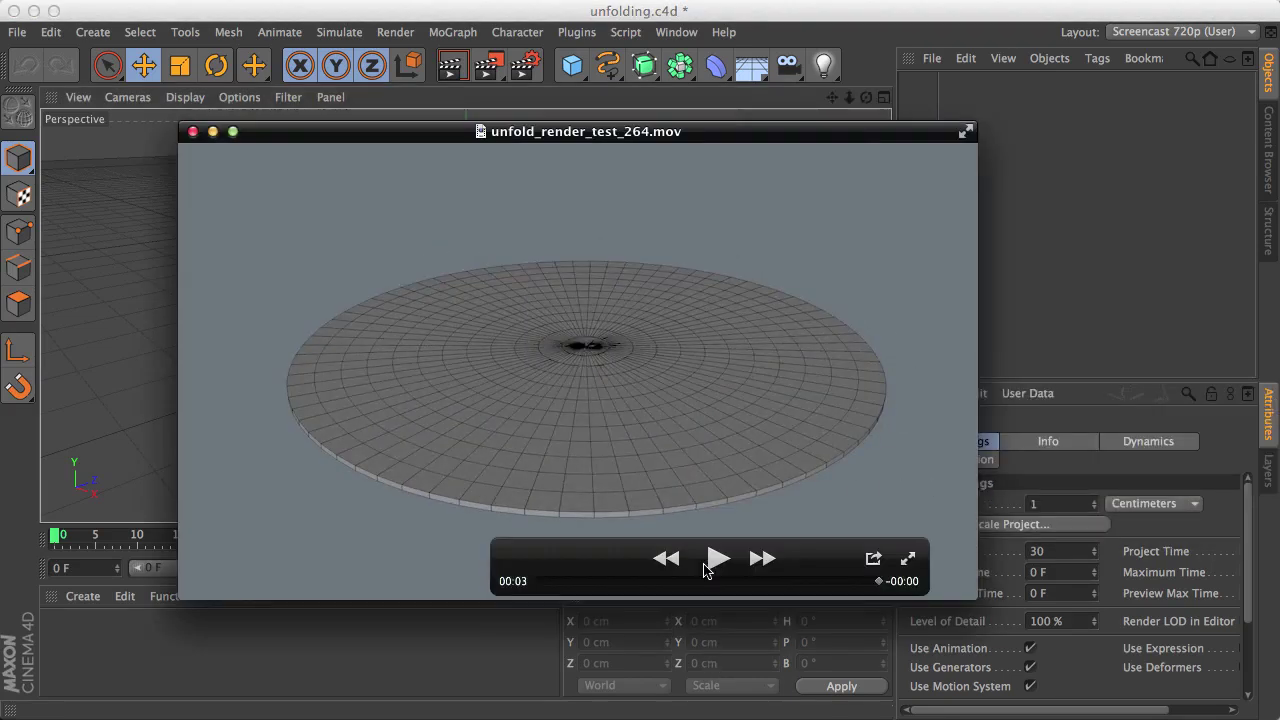
pyautogui.click(705, 566)
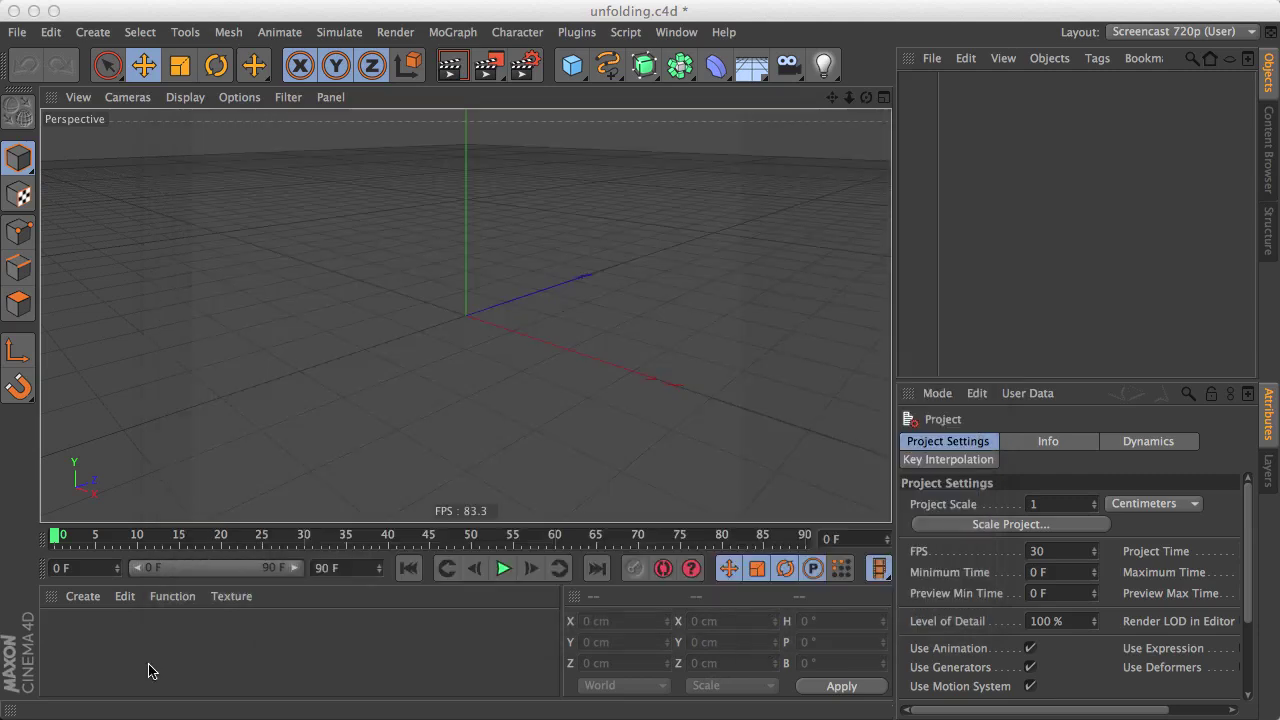
# - Back in Cinema 4D, add a Polygon primitive sized 50 cm
pyautogui.click(149, 671)
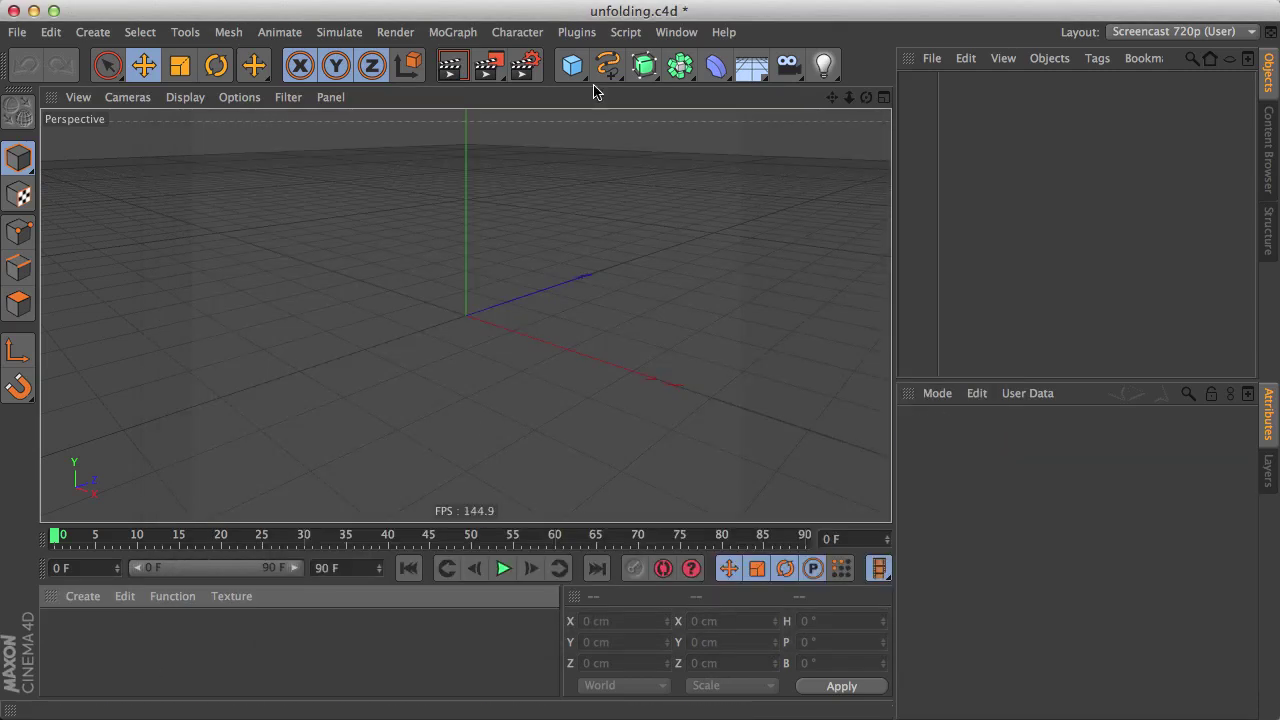
pyautogui.moveTo(572, 65); pyautogui.dragTo(904, 128)
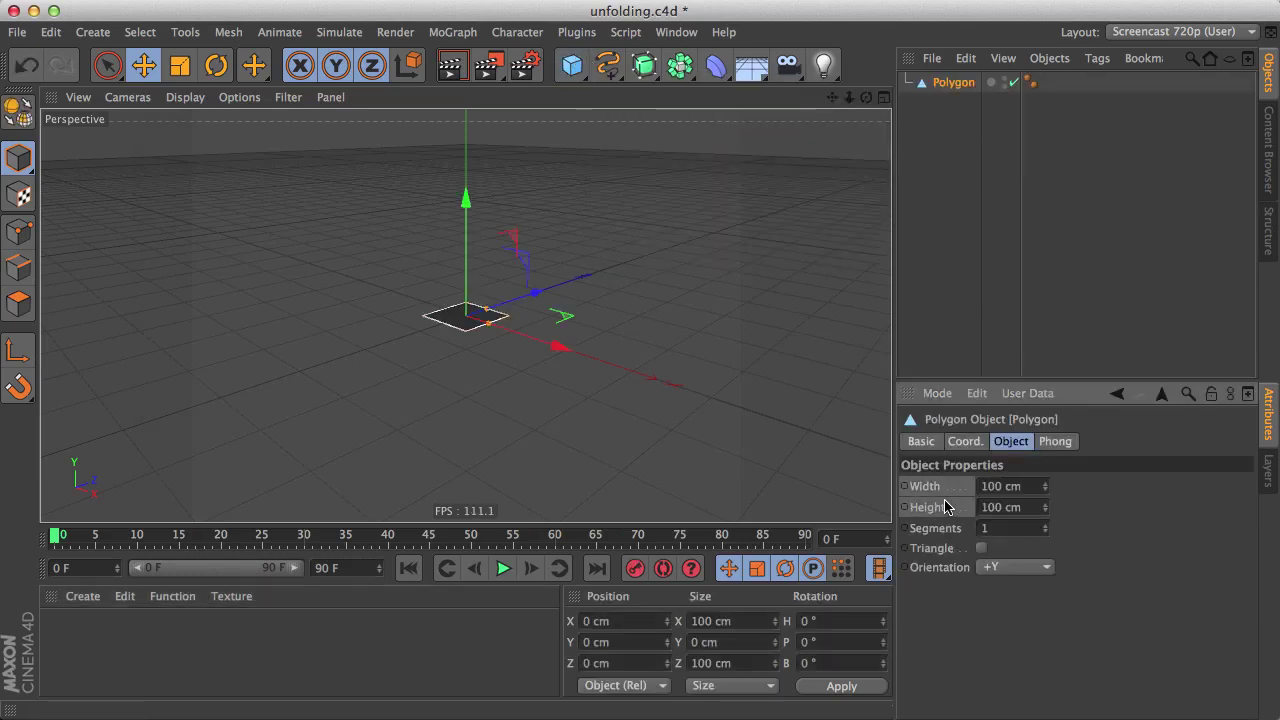
pyautogui.click(1029, 488)
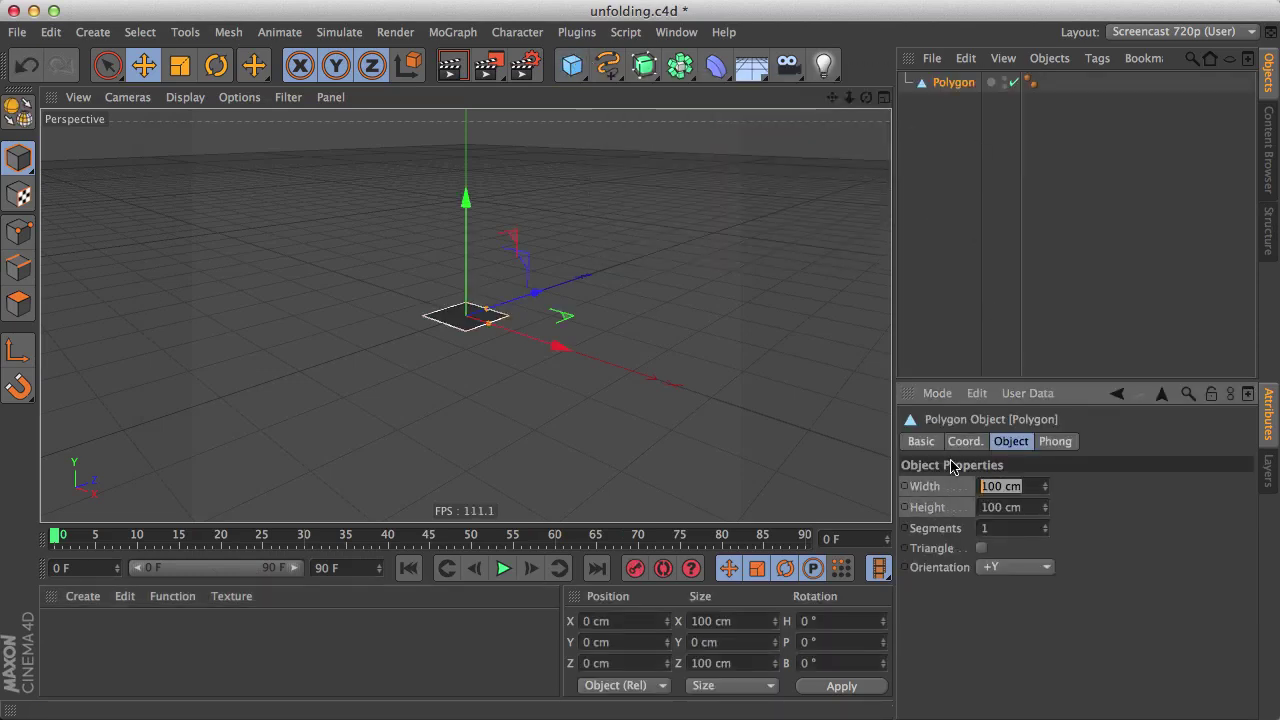
pyautogui.write('5')
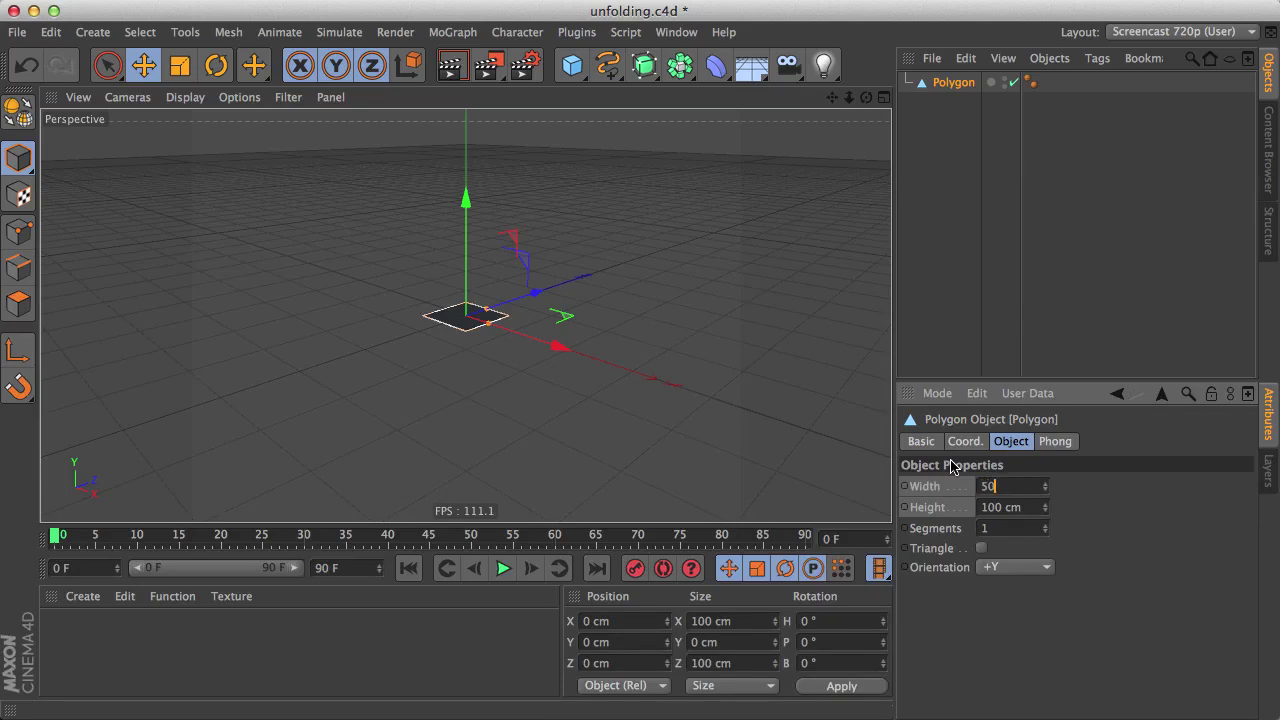
pyautogui.press('Return')
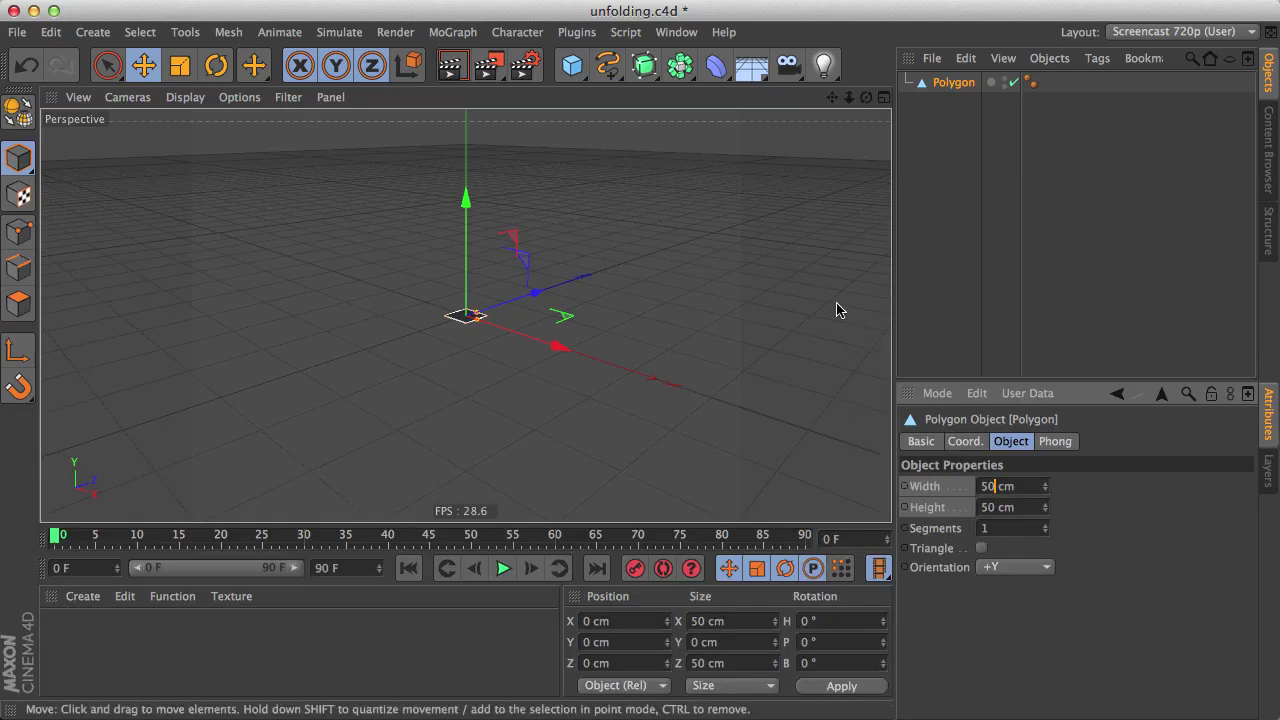
# - Clone the polygon with a Cloner set to P.Y 0, P.Z 50 cm and count 10
pyautogui.click(462, 33)
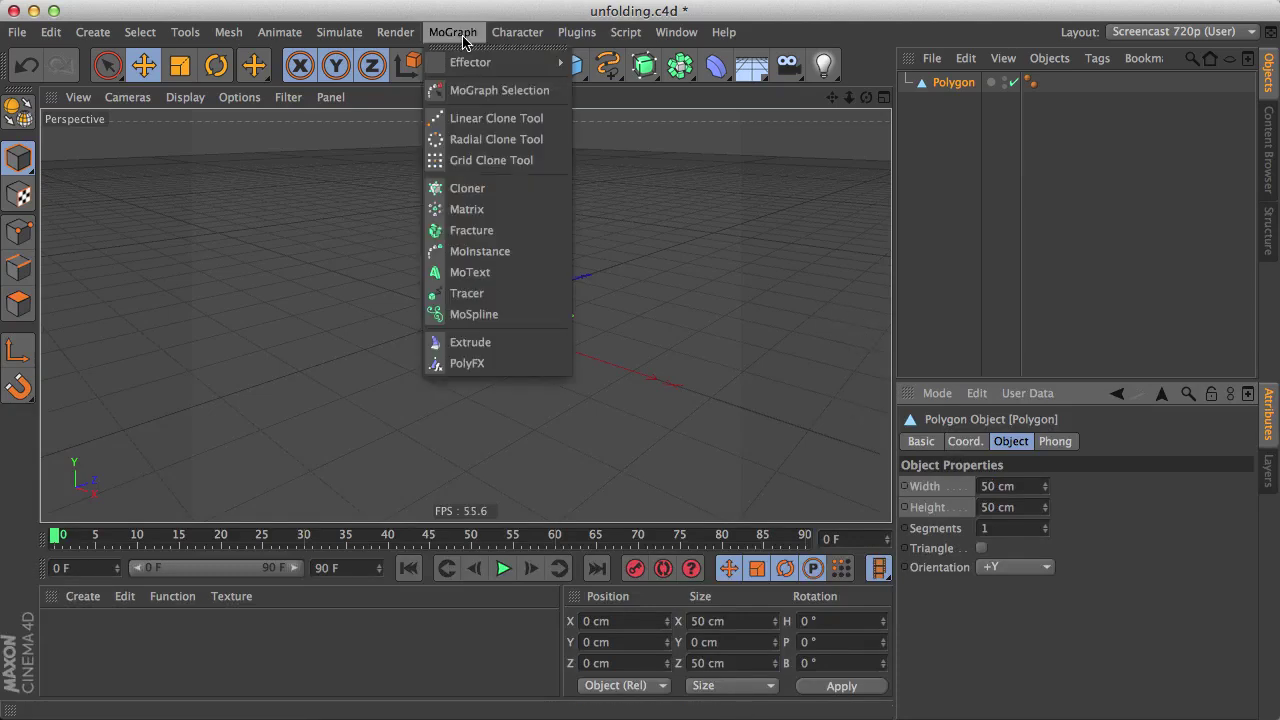
pyautogui.keyDown('alt'); pyautogui.click(467, 188); pyautogui.keyUp('alt')
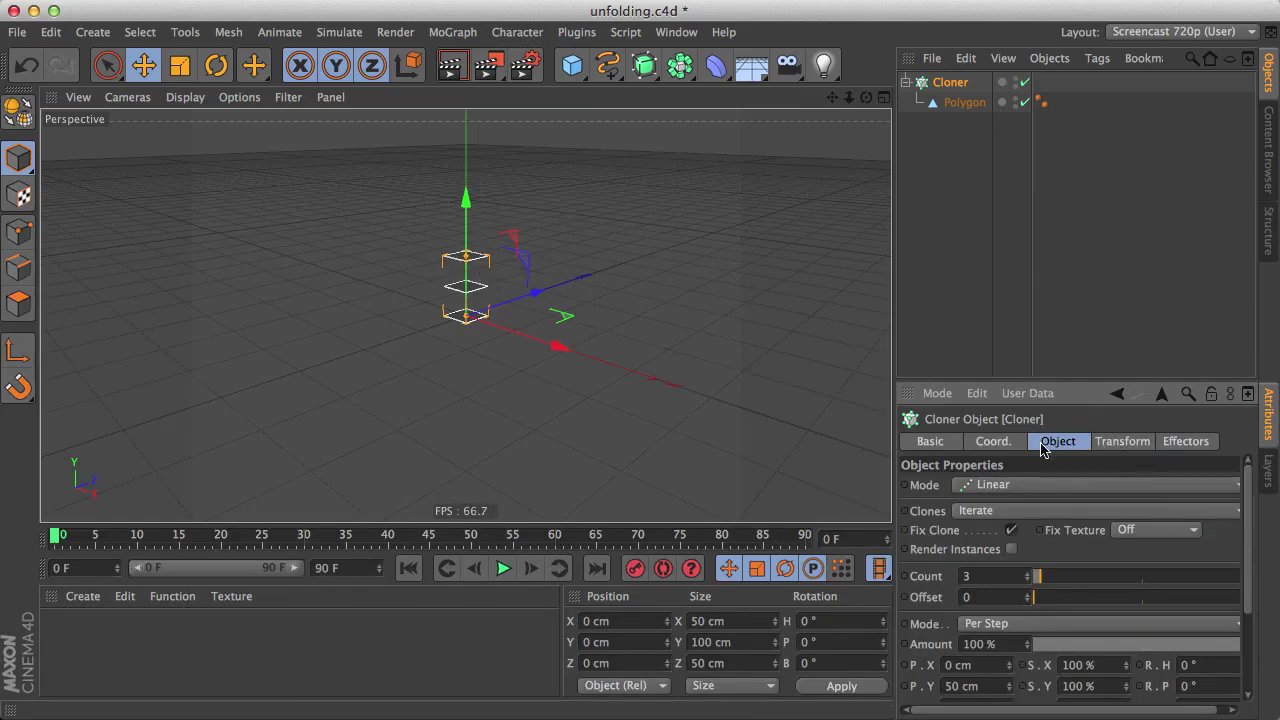
pyautogui.moveTo(1248, 548); pyautogui.dragTo(1251, 589)
pyautogui.moveTo(1000, 612); pyautogui.dragTo(872, 613)
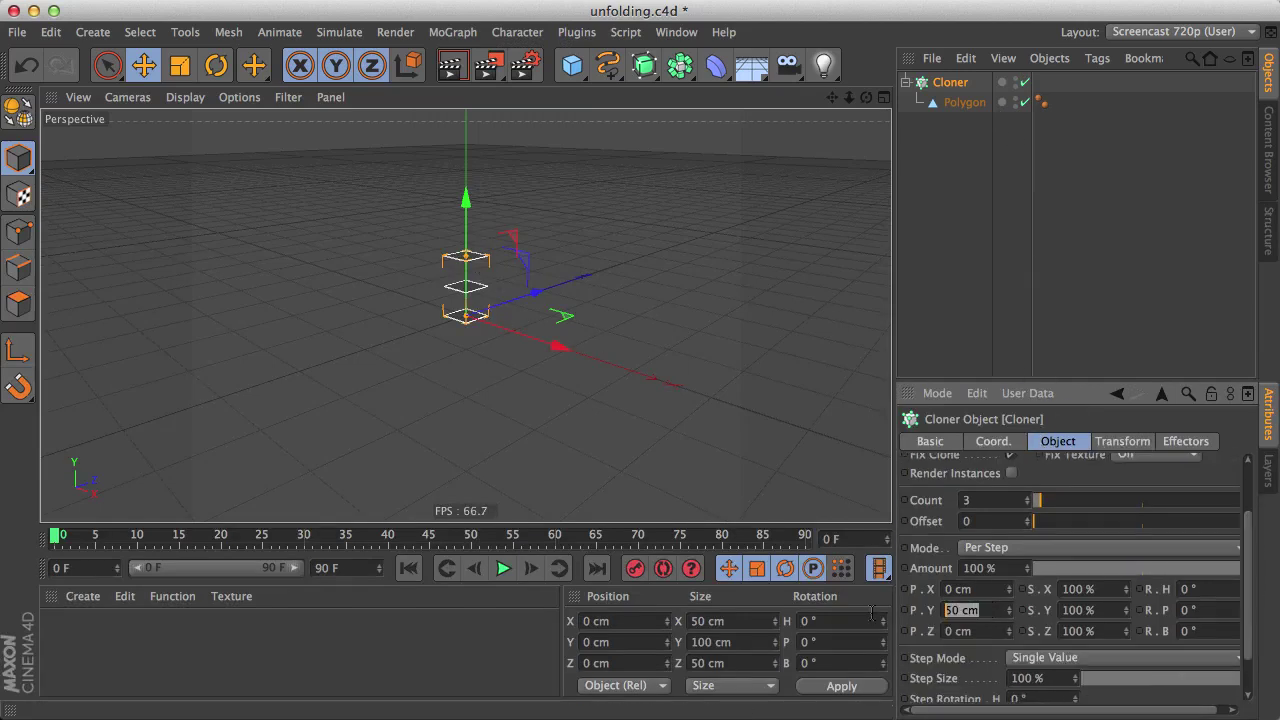
pyautogui.write('0')
pyautogui.press('Return')
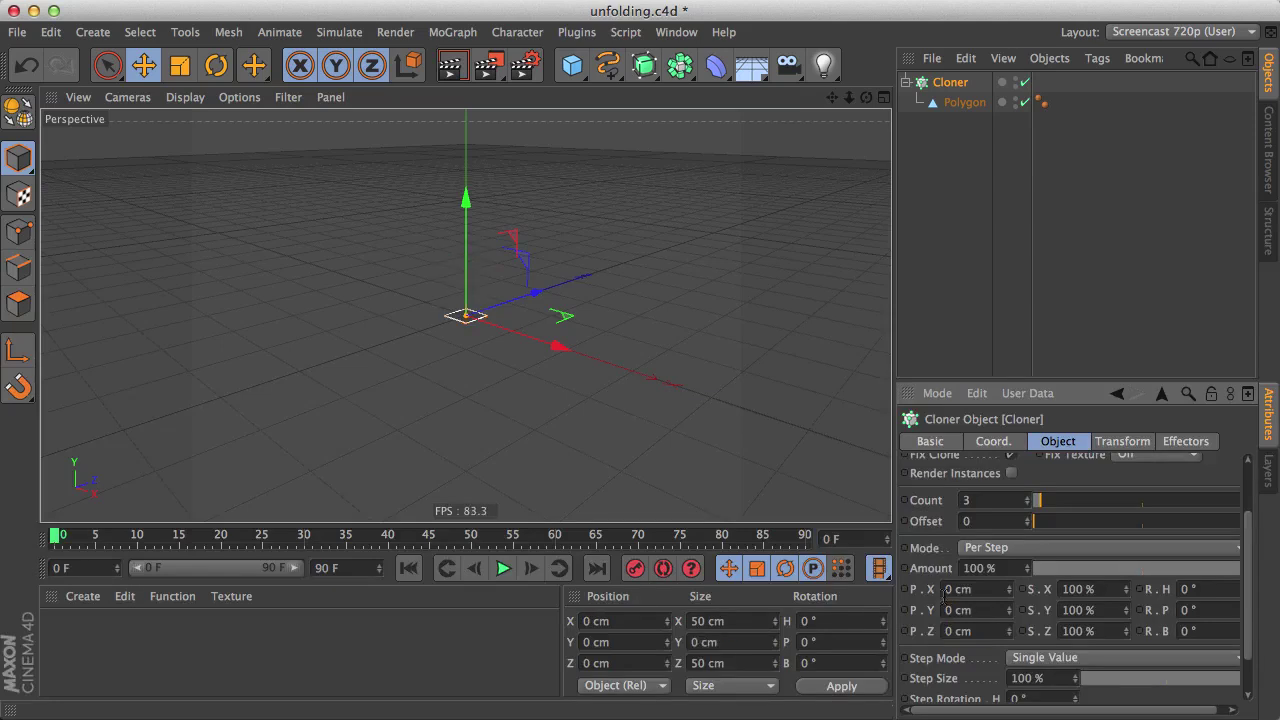
pyautogui.moveTo(1004, 631)
pyautogui.mouseDown()
pyautogui.moveTo(1050, 631)
pyautogui.moveTo(1012, 636)
pyautogui.mouseUp()
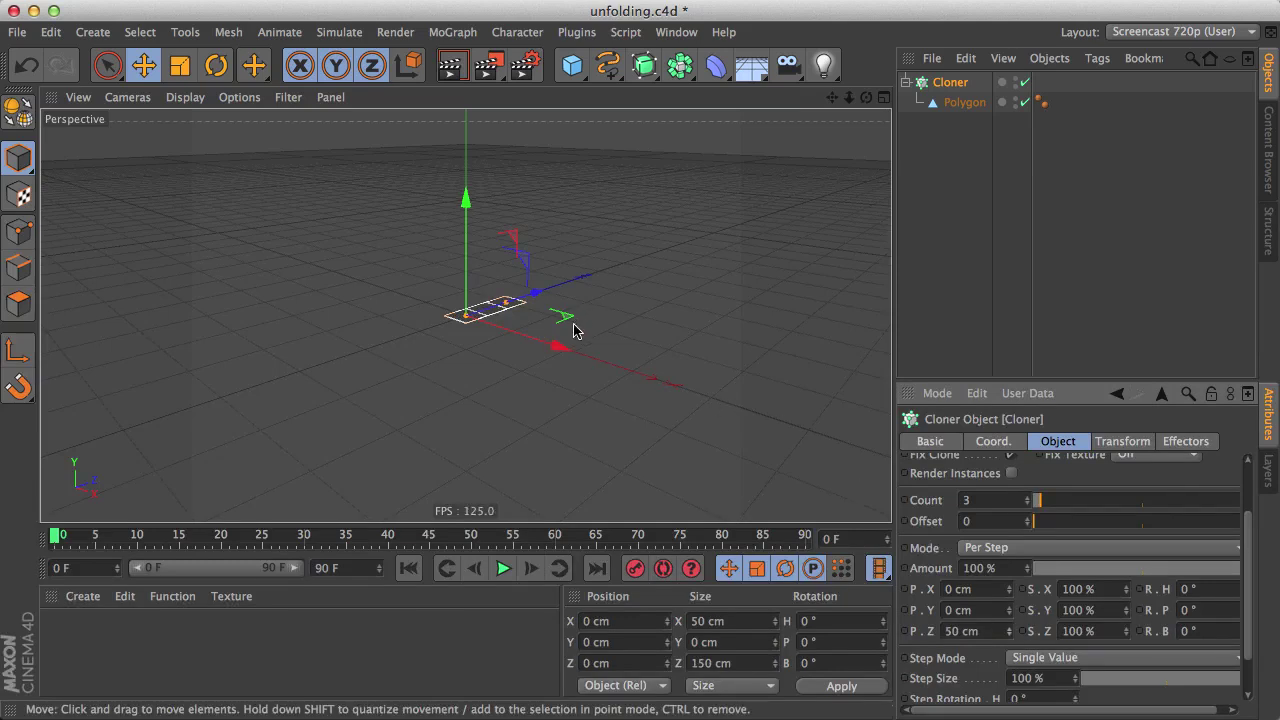
pyautogui.keyDown('alt'); pyautogui.moveTo(493, 313); pyautogui.dragTo(523, 354); pyautogui.keyUp('alt')
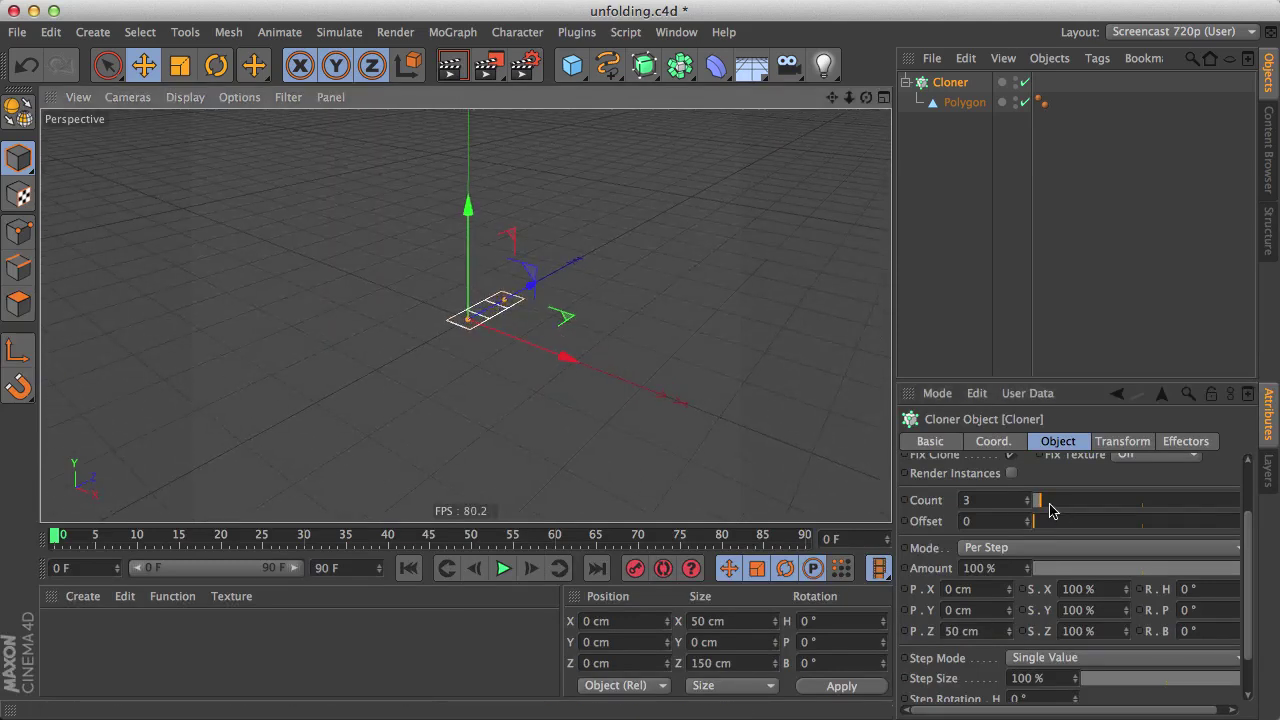
pyautogui.moveTo(1050, 510); pyautogui.dragTo(1054, 504)
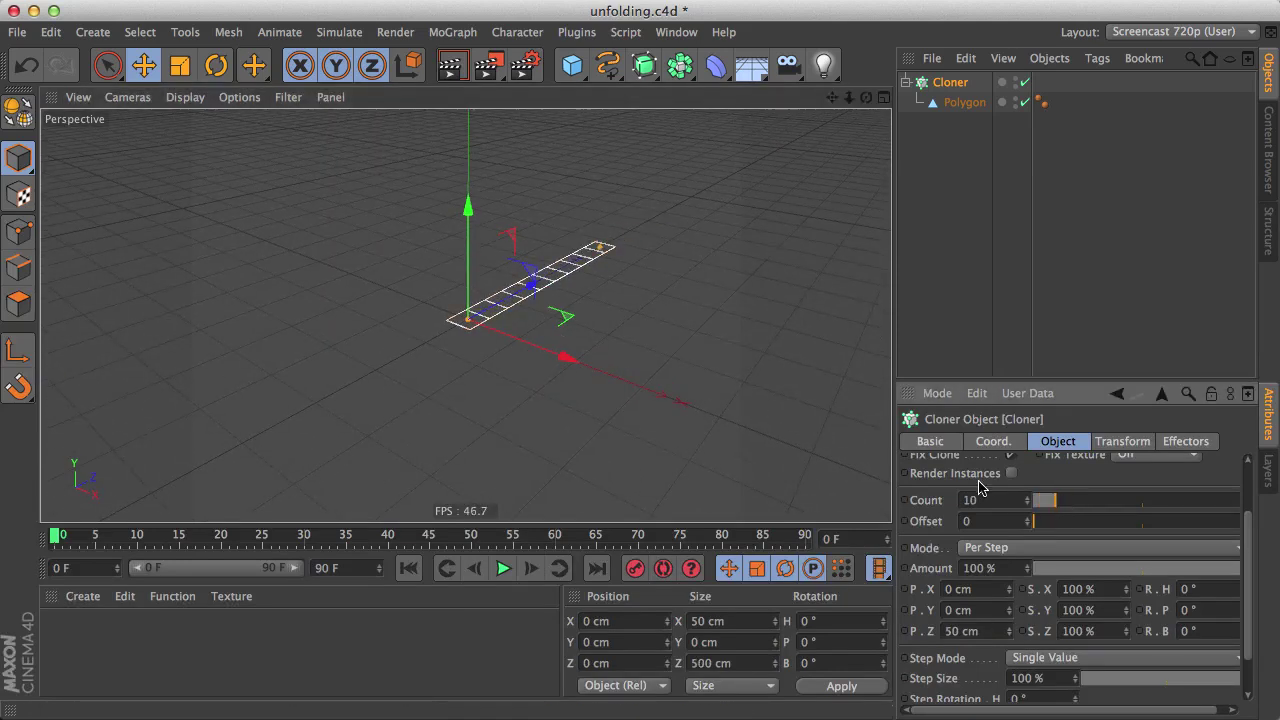
pyautogui.moveTo(517, 329)
pyautogui.keyDown('alt'); pyautogui.mouseDown()
pyautogui.moveTo(377, 231)
pyautogui.moveTo(408, 345)
pyautogui.moveTo(480, 352)
pyautogui.mouseUp(); pyautogui.keyUp('alt')
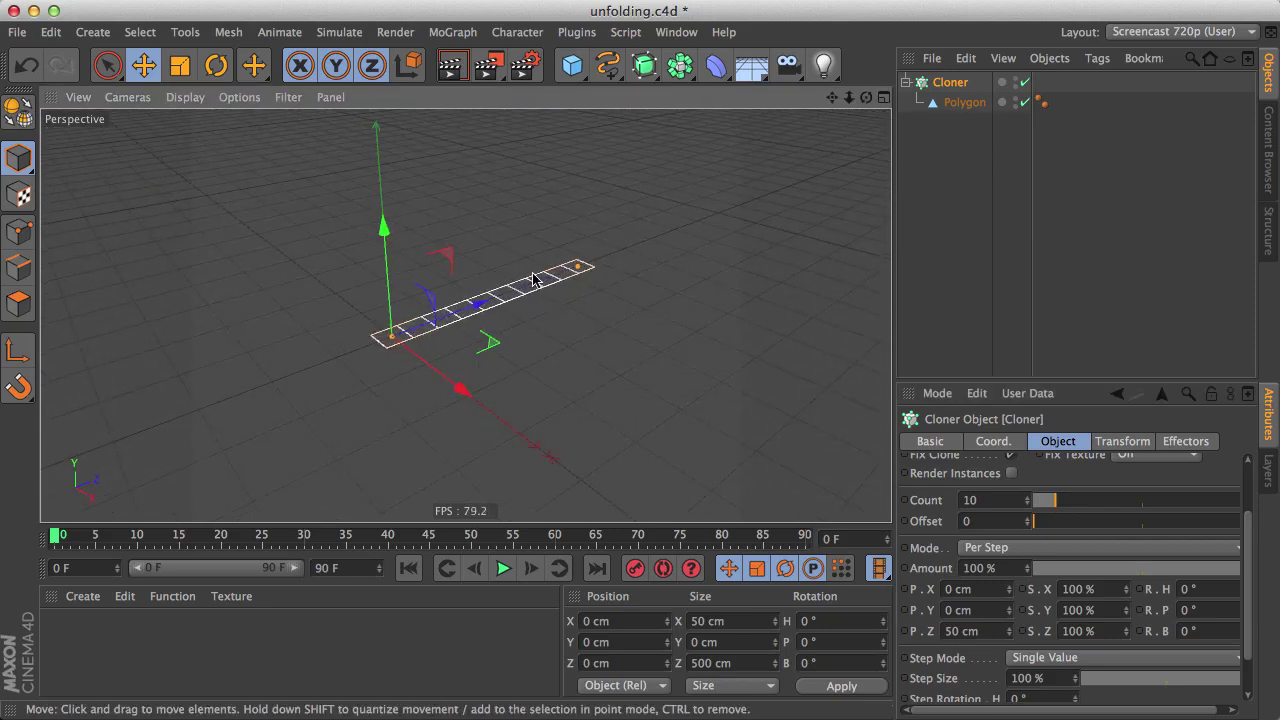
# - Trial a per-clone pitch on the Cloner's Transform tab, undo it, and add a Floor
pyautogui.click(1112, 443)
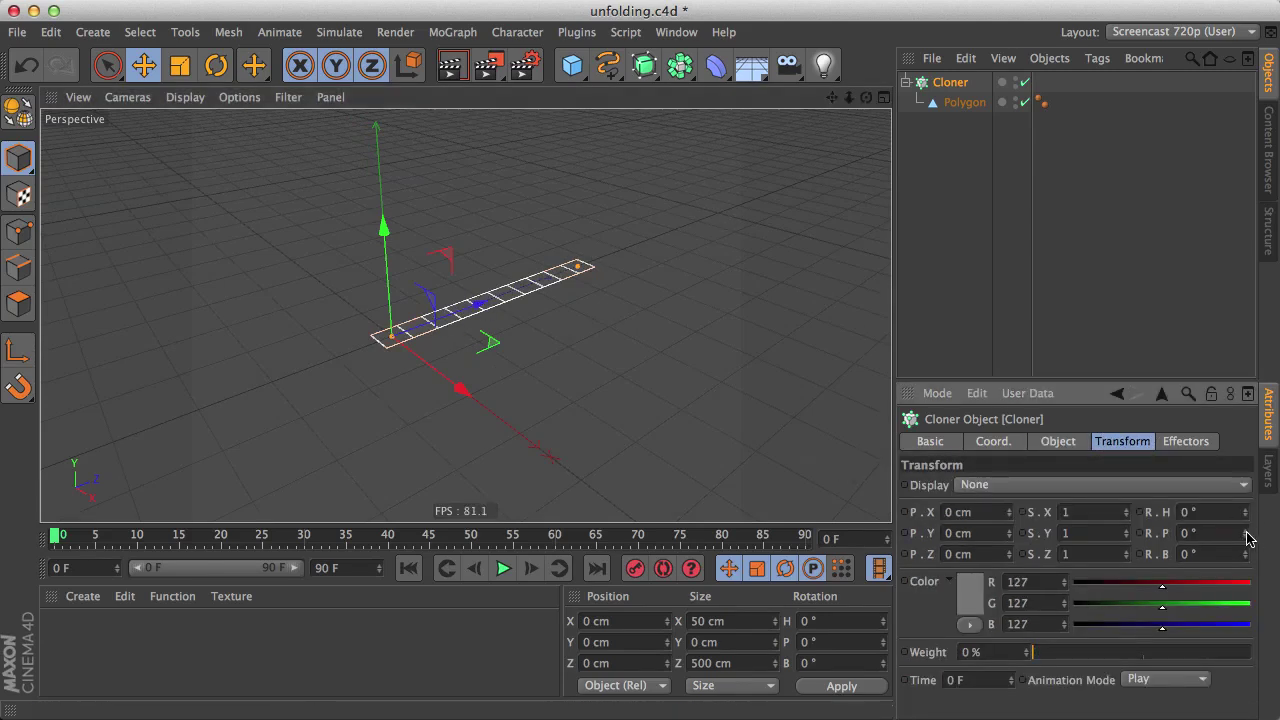
pyautogui.moveTo(1247, 539); pyautogui.dragTo(1247, 539)
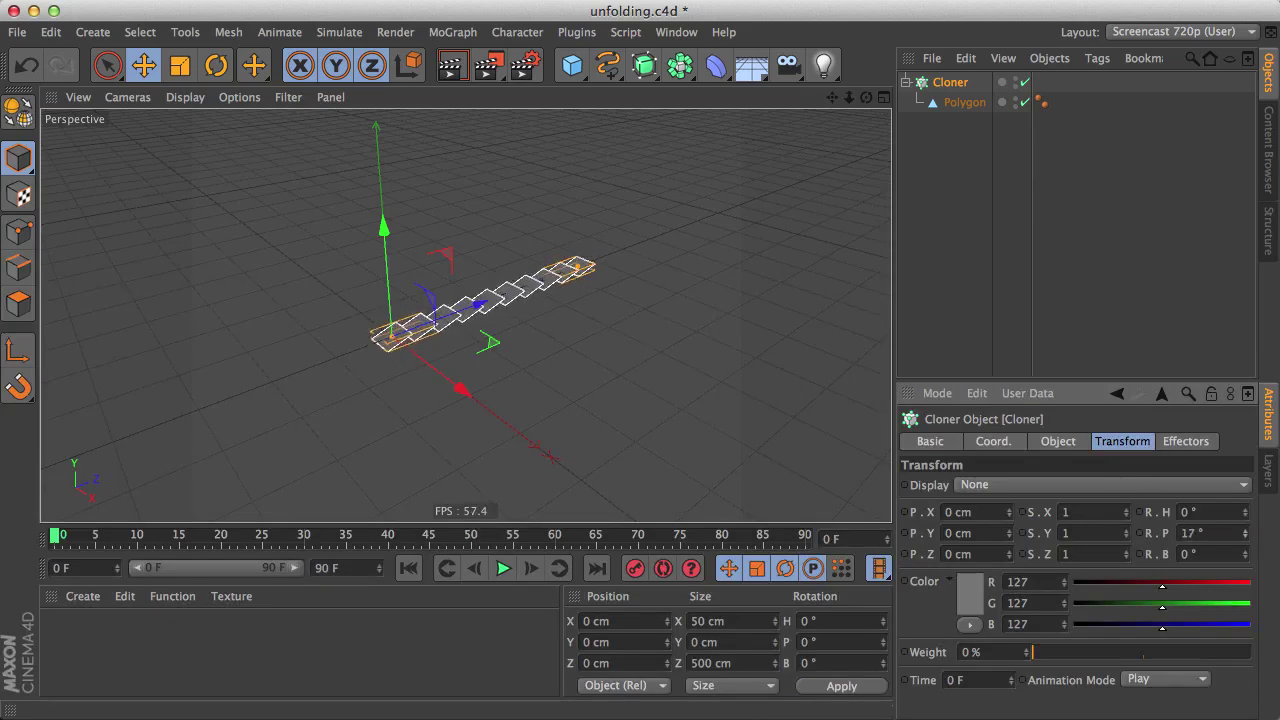
pyautogui.hotkey('ctrl', 'z')
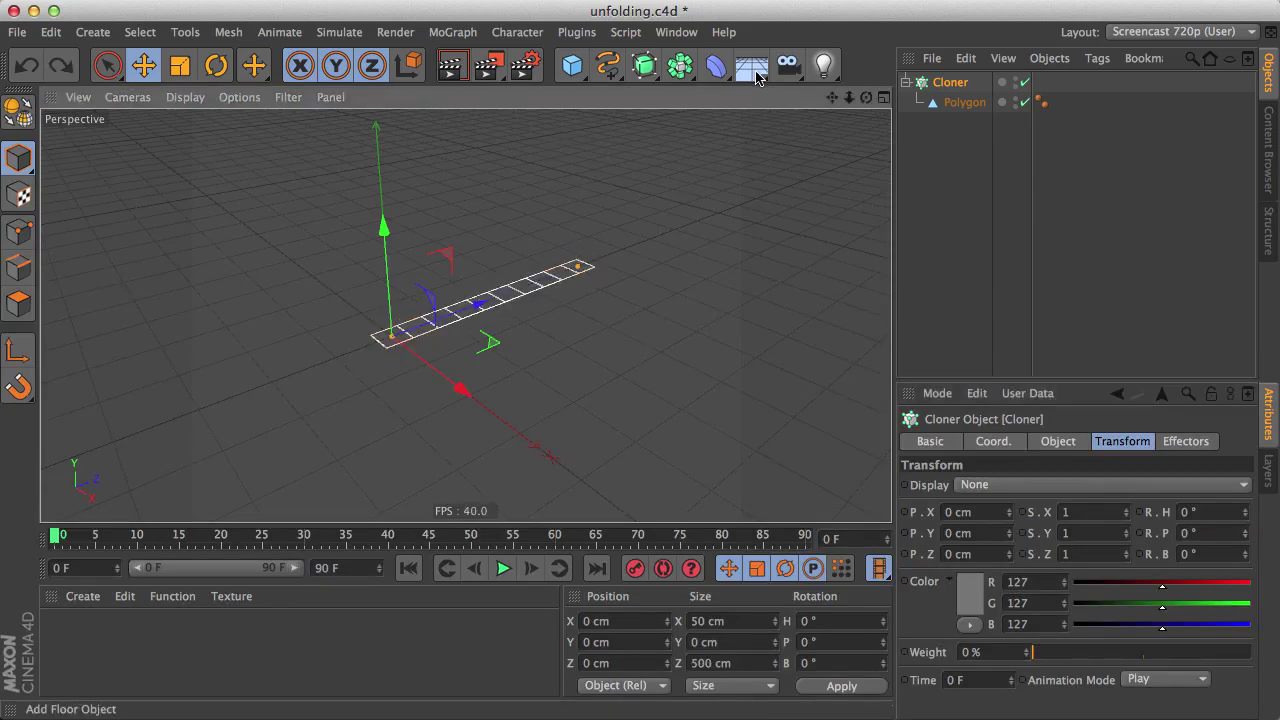
pyautogui.moveTo(756, 77); pyautogui.dragTo(792, 89)
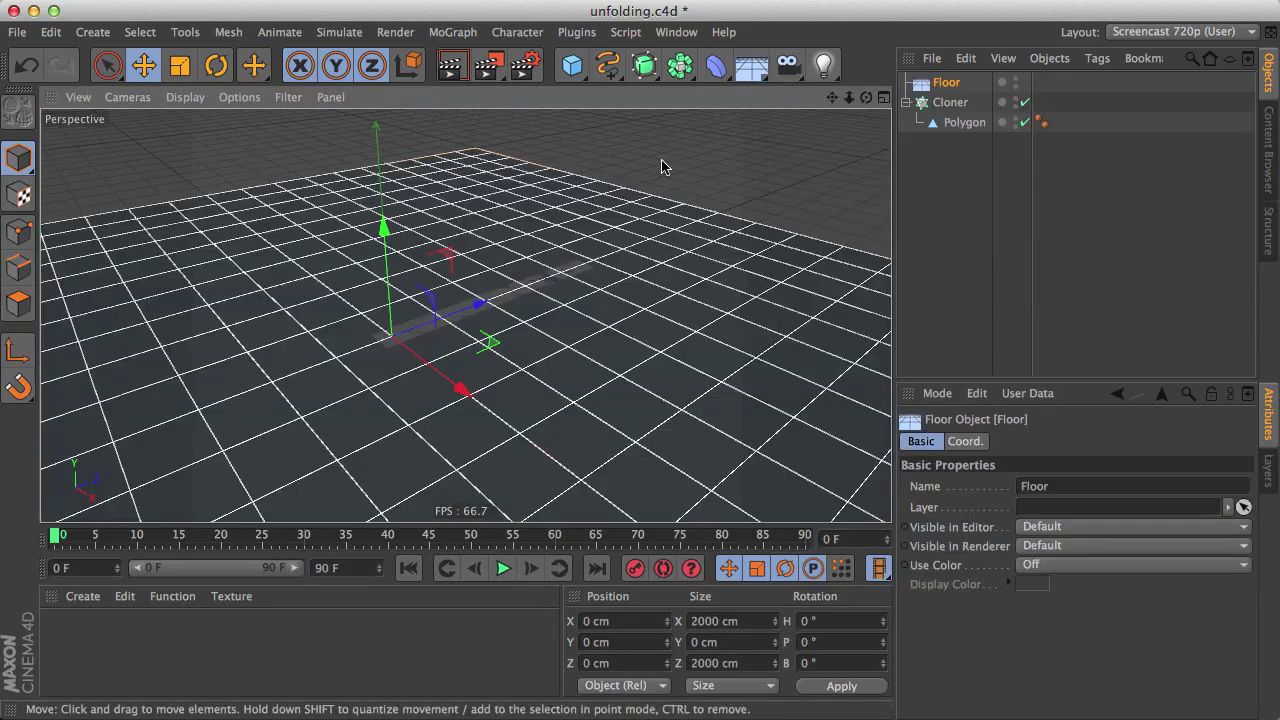
# - Pitch each cloned tile 70° so the strip folds into a zigzag
pyautogui.click(960, 122)
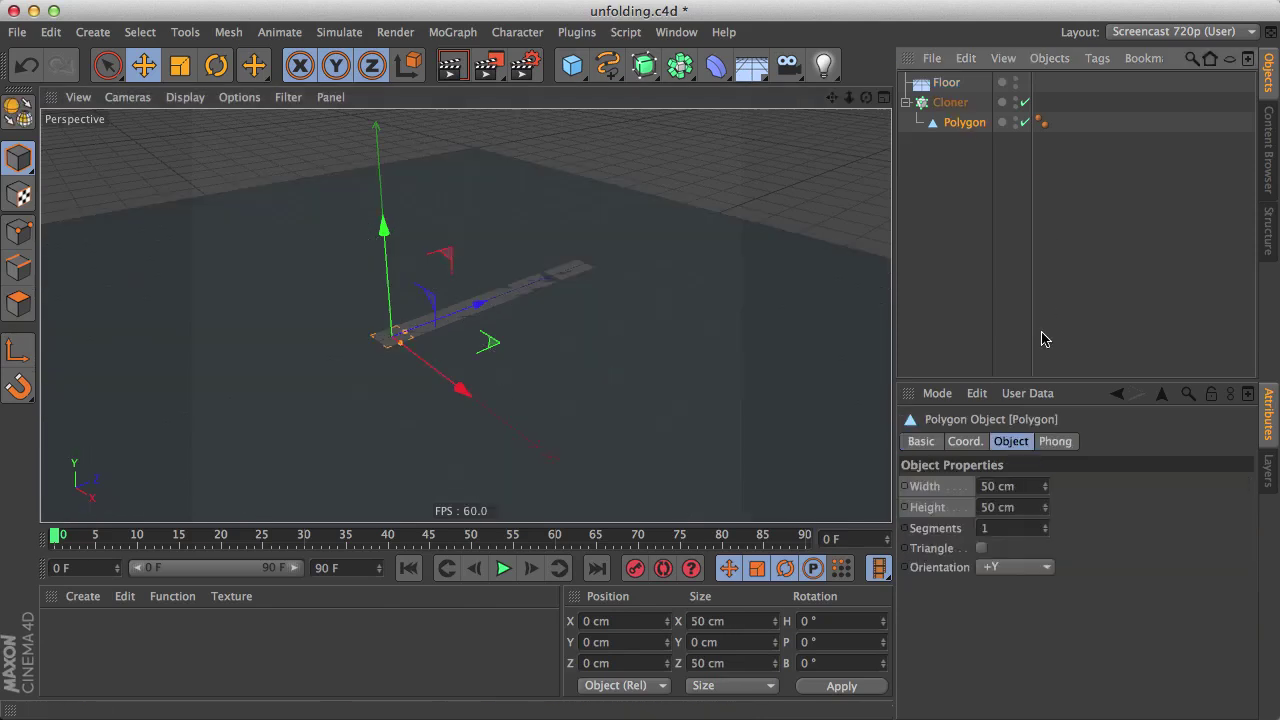
pyautogui.click(950, 102)
pyautogui.moveTo(1245, 533); pyautogui.dragTo(1275, 533)
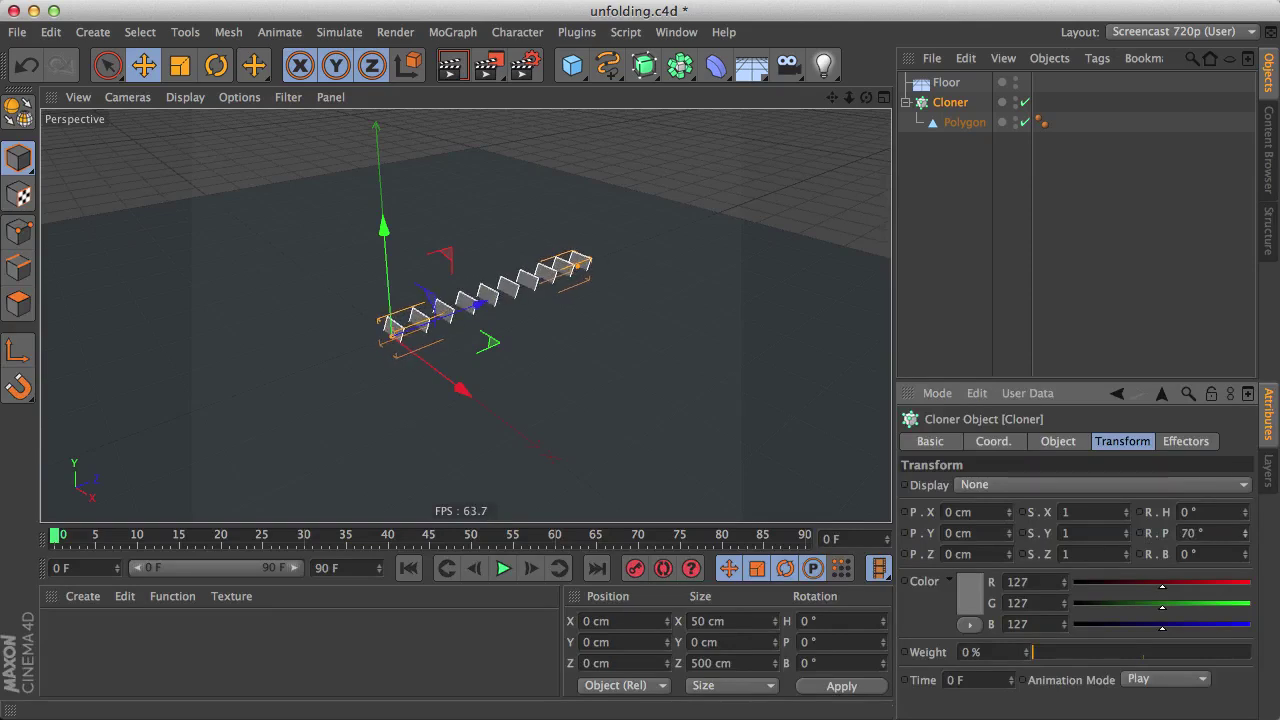
# - Undo the clone pitch and scrub the render test in QuickTime through the mid-unfold
pyautogui.press('super+z')
pyautogui.press('super+Tab')
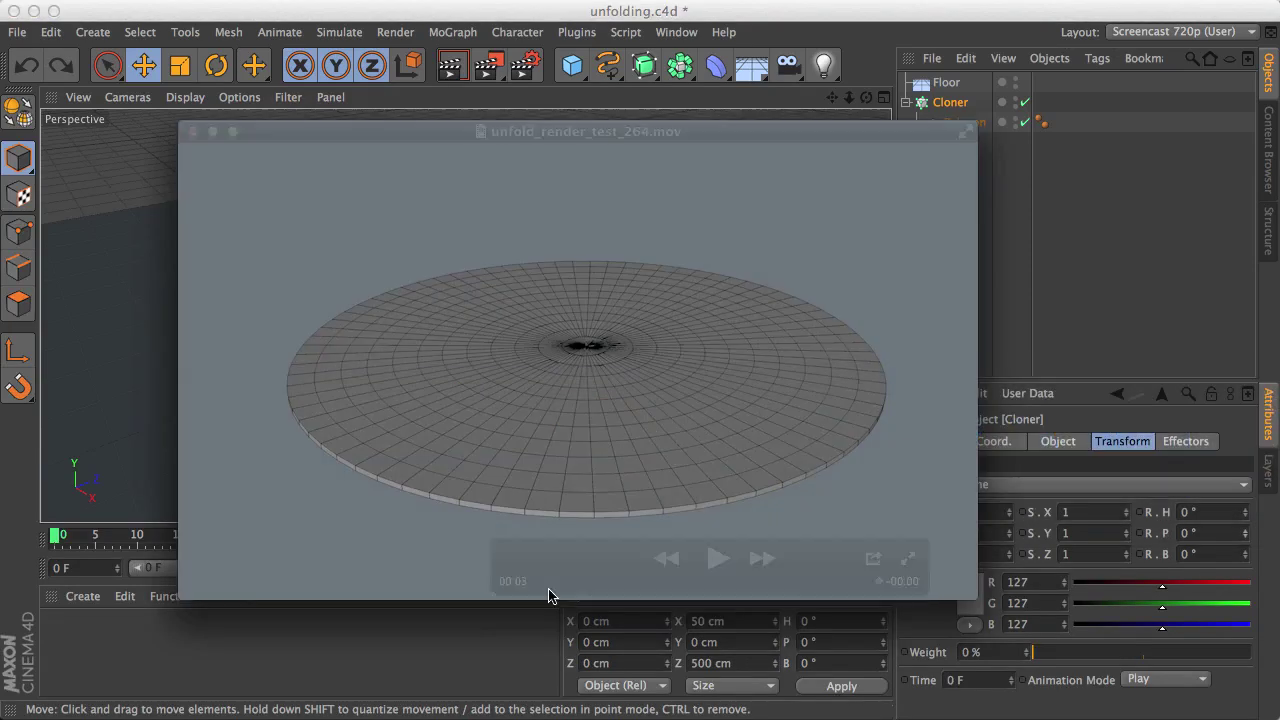
pyautogui.moveTo(531, 582)
pyautogui.mouseDown()
pyautogui.moveTo(686, 582)
pyautogui.moveTo(651, 606)
pyautogui.mouseUp()
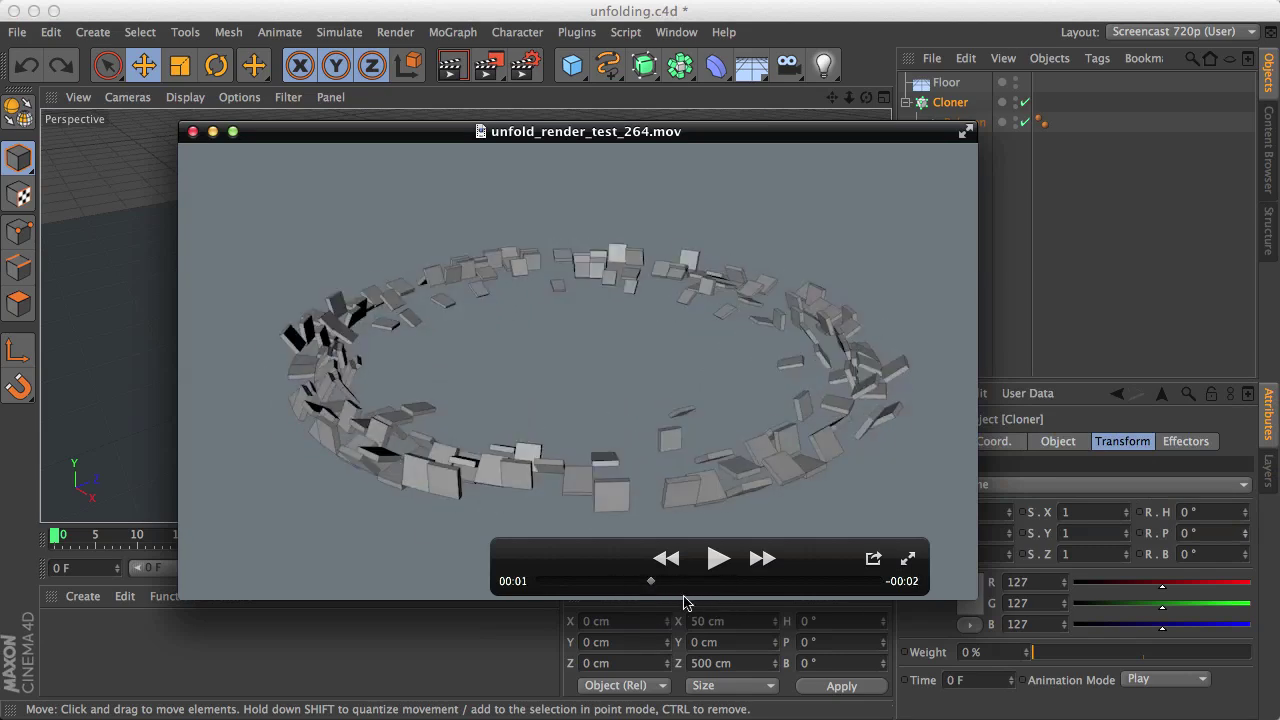
pyautogui.moveTo(651, 587)
pyautogui.mouseDown()
pyautogui.moveTo(634, 586)
pyautogui.moveTo(680, 586)
pyautogui.moveTo(631, 594)
pyautogui.moveTo(680, 588)
pyautogui.mouseUp()
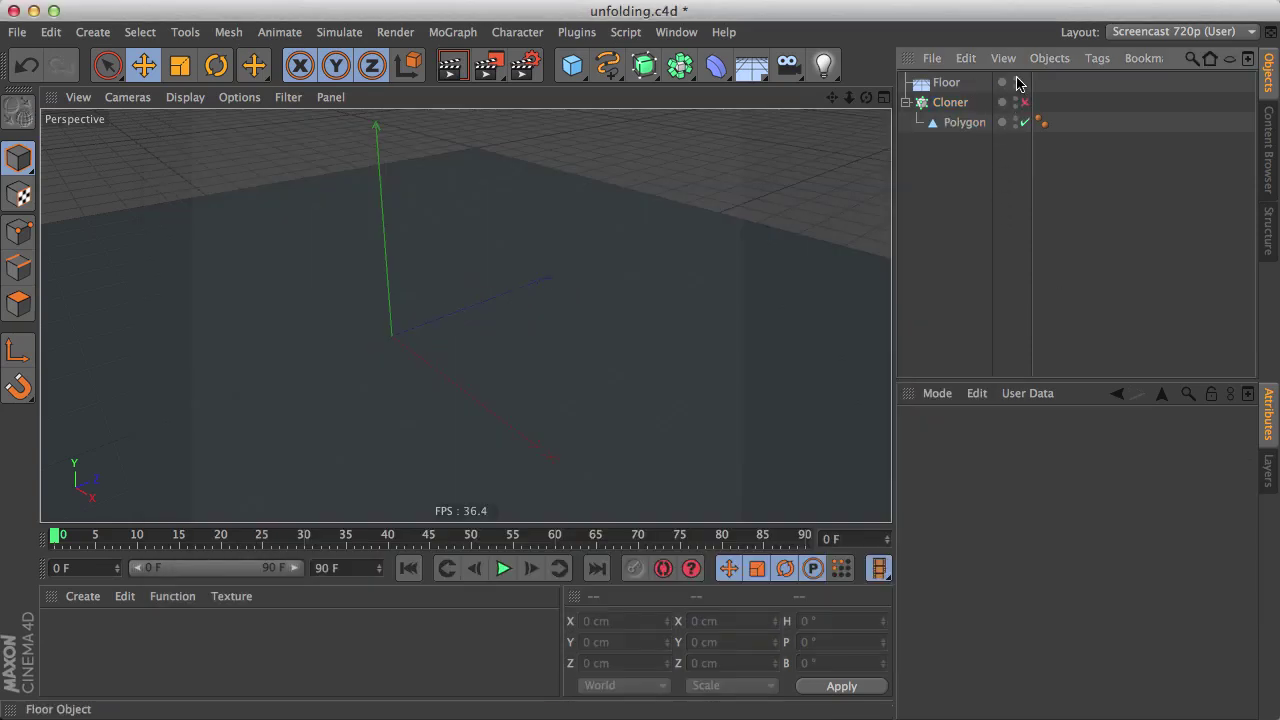
# - Hide the floor, make the Polygon editable, and move its axis to −25 cm on Z
pyautogui.click(1016, 81)
pyautogui.click(945, 123)
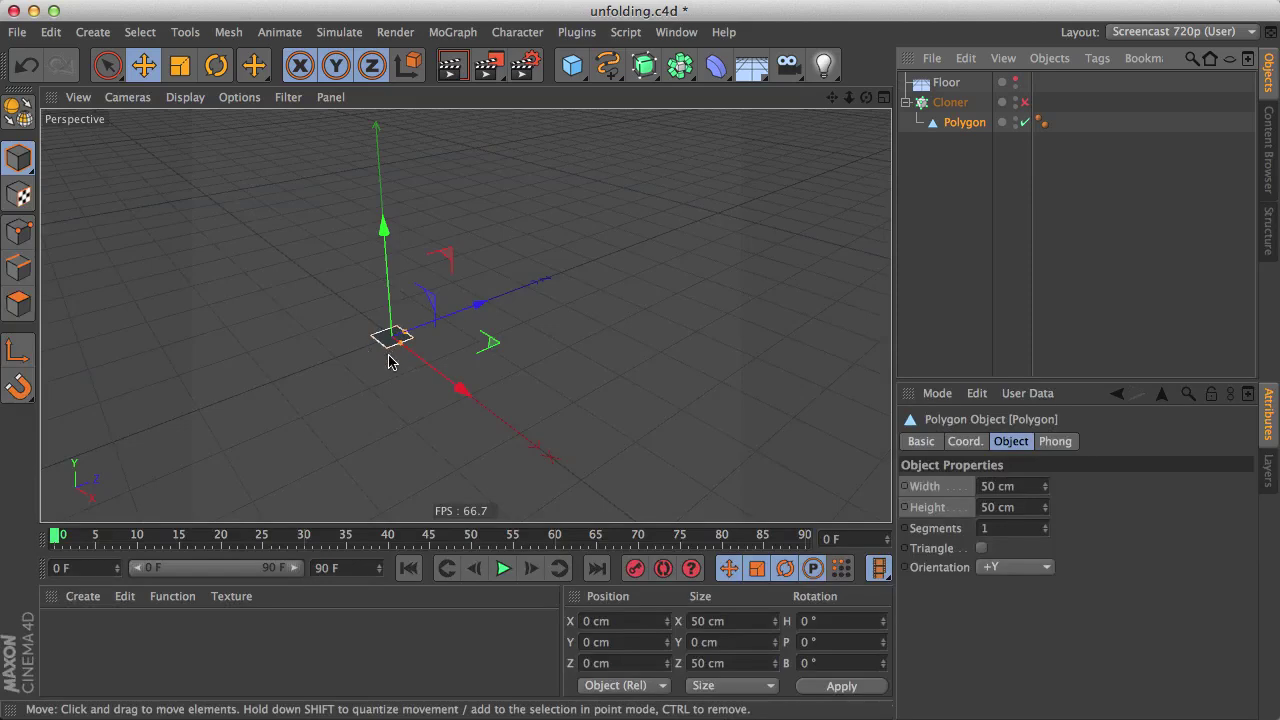
pyautogui.press('c')
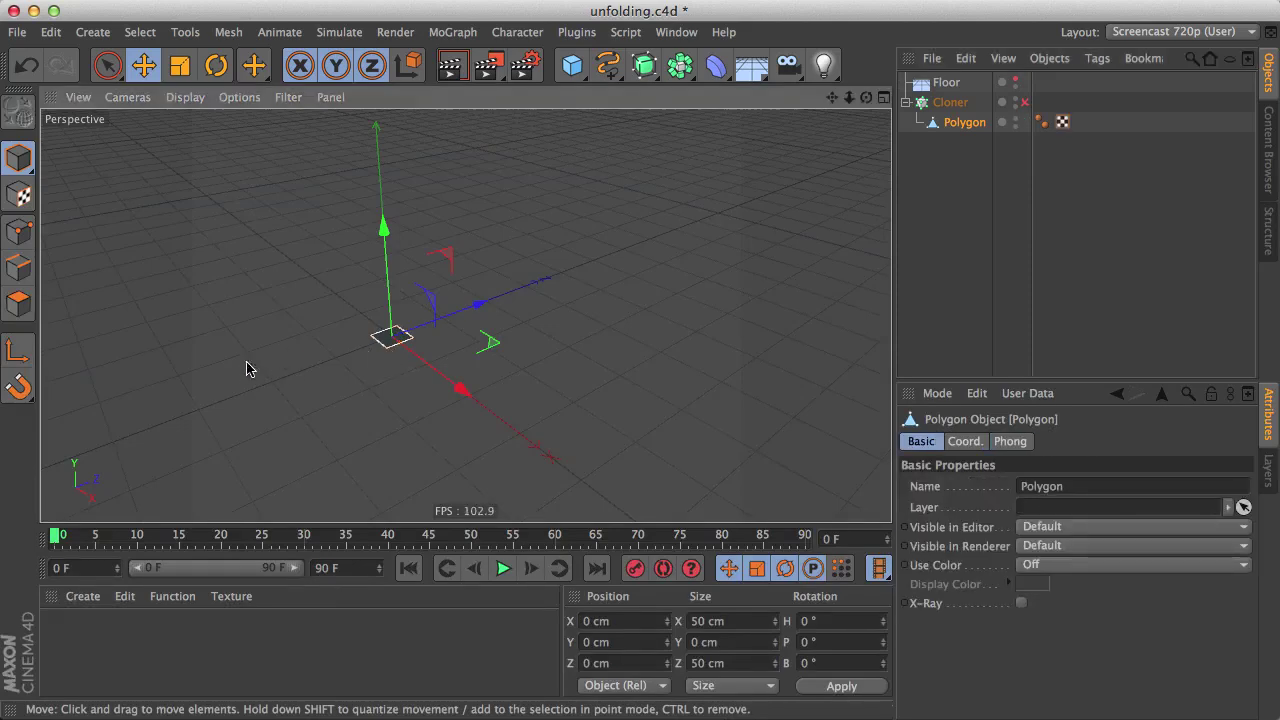
pyautogui.click(14, 349)
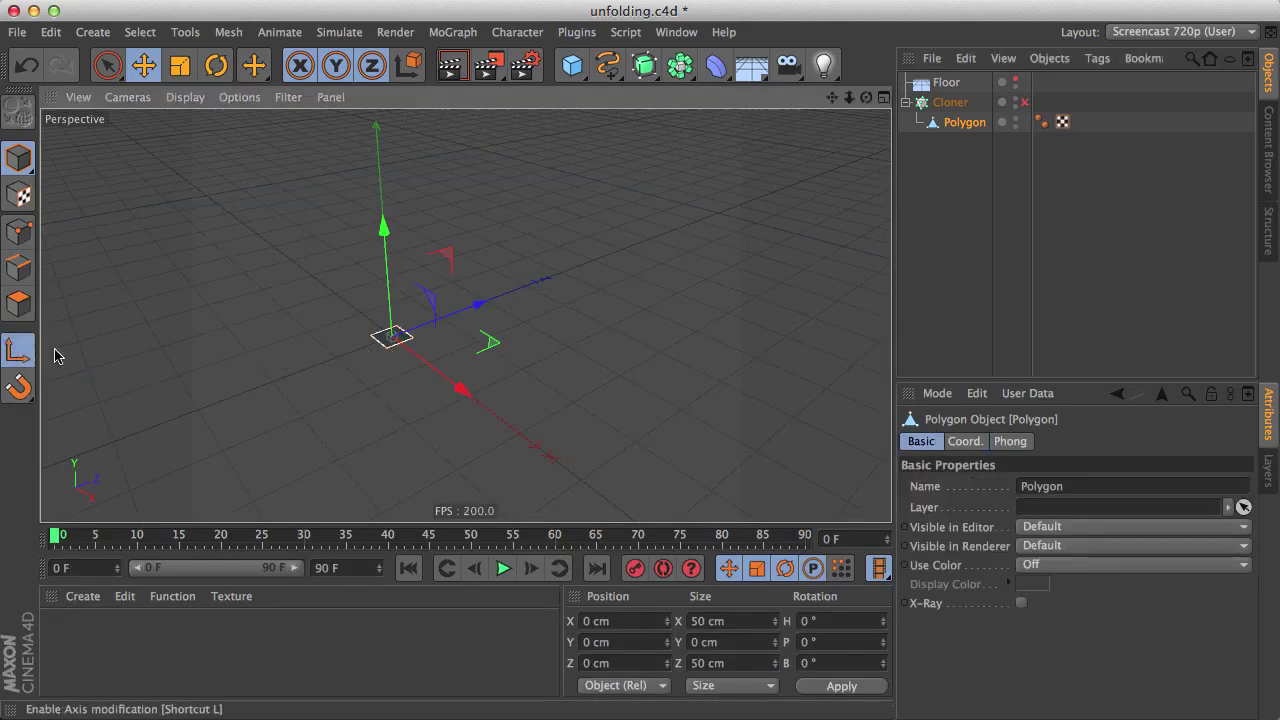
pyautogui.moveTo(355, 373)
pyautogui.keyDown('alt'); pyautogui.mouseDown()
pyautogui.moveTo(531, 383)
pyautogui.moveTo(486, 383)
pyautogui.moveTo(497, 351)
pyautogui.mouseUp(); pyautogui.keyUp('alt')
pyautogui.moveTo(531, 268); pyautogui.dragTo(505, 275)
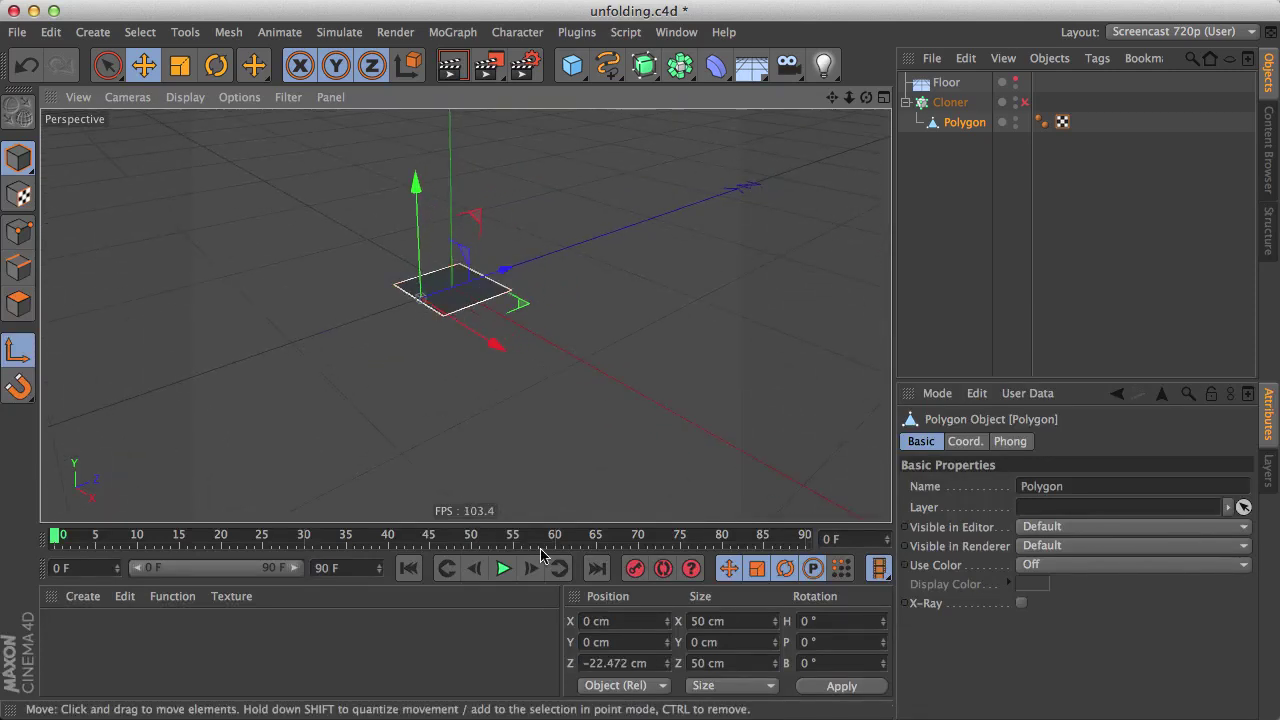
pyautogui.moveTo(590, 663); pyautogui.dragTo(714, 682)
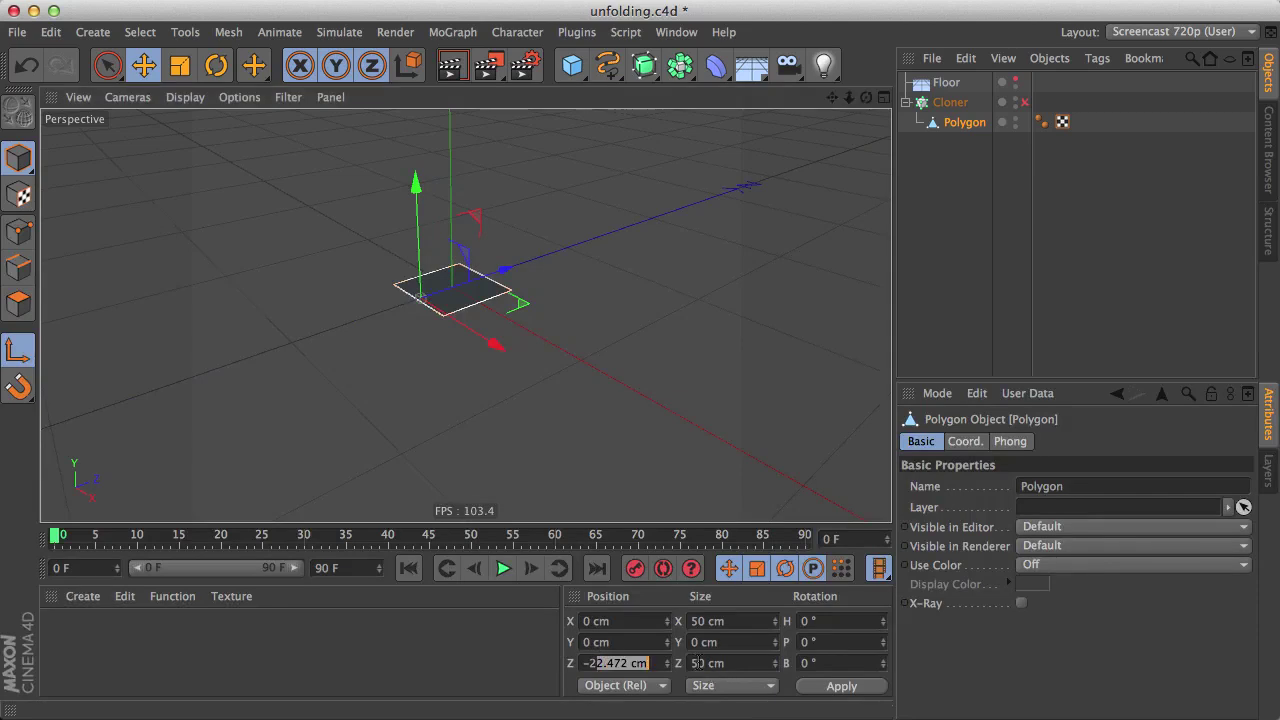
pyautogui.write('5')
pyautogui.press('Return')
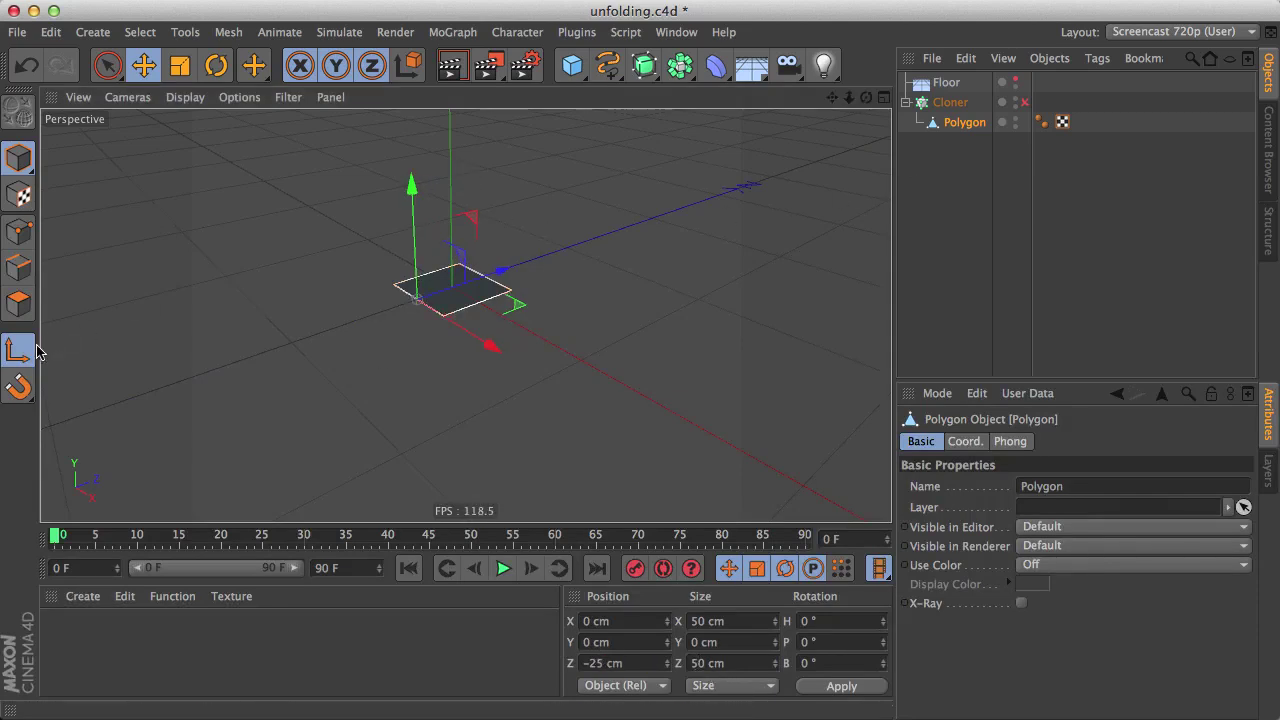
# - Re-enable the Cloner and switch the viewport to show tile edge lines
pyautogui.click(1026, 101)
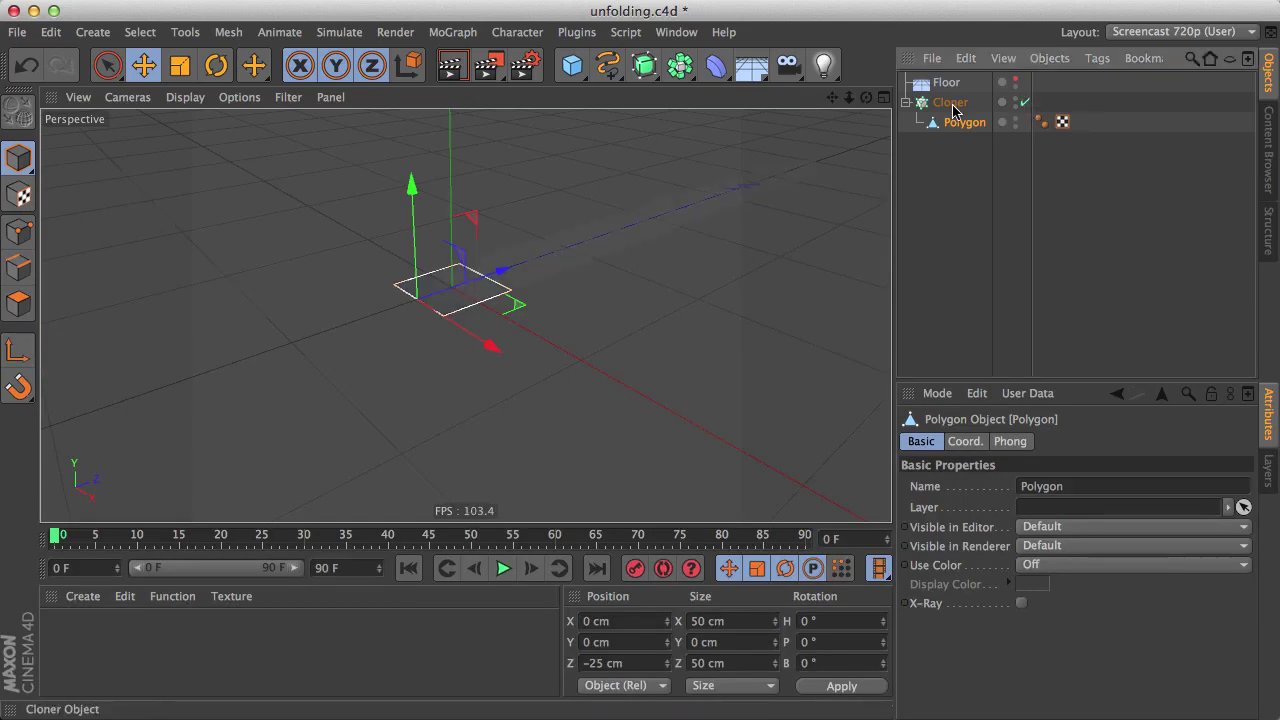
pyautogui.press('n')
pyautogui.press('b')
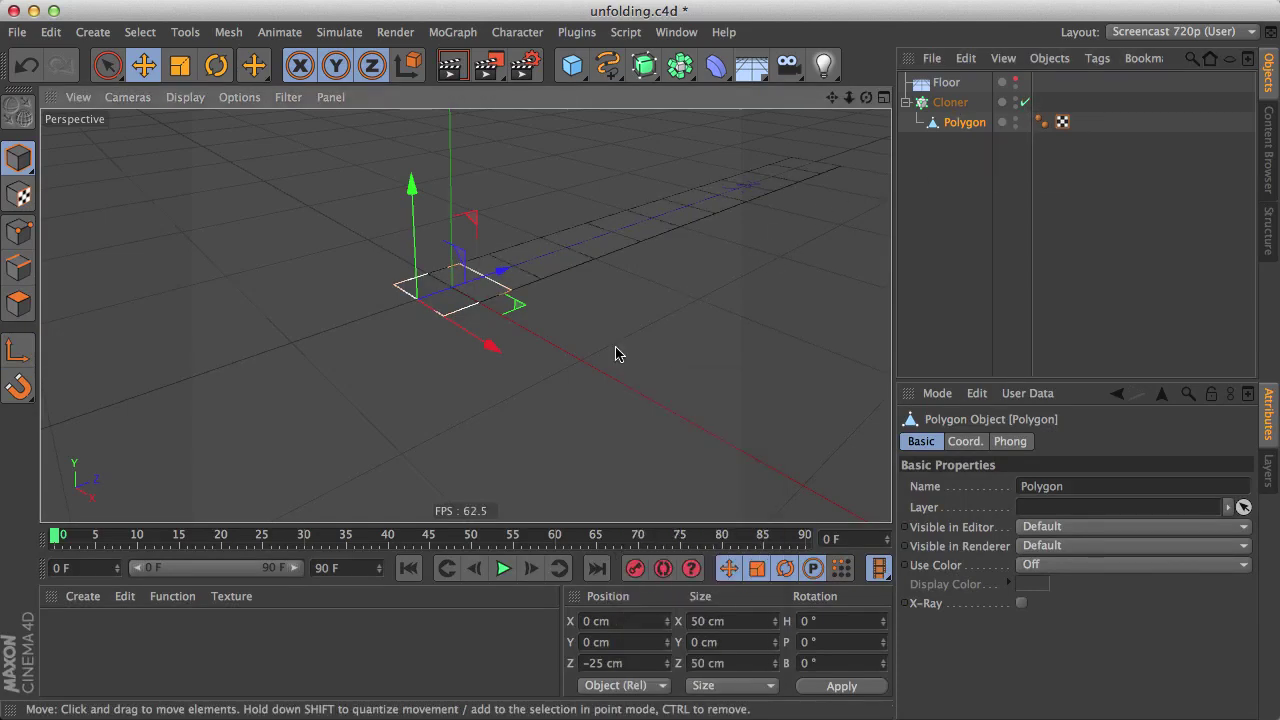
pyautogui.moveTo(588, 275)
pyautogui.keyDown('alt'); pyautogui.mouseDown()
pyautogui.moveTo(591, 260)
pyautogui.moveTo(583, 280)
pyautogui.moveTo(463, 343)
pyautogui.mouseUp(); pyautogui.keyUp('alt')
pyautogui.click(950, 102)
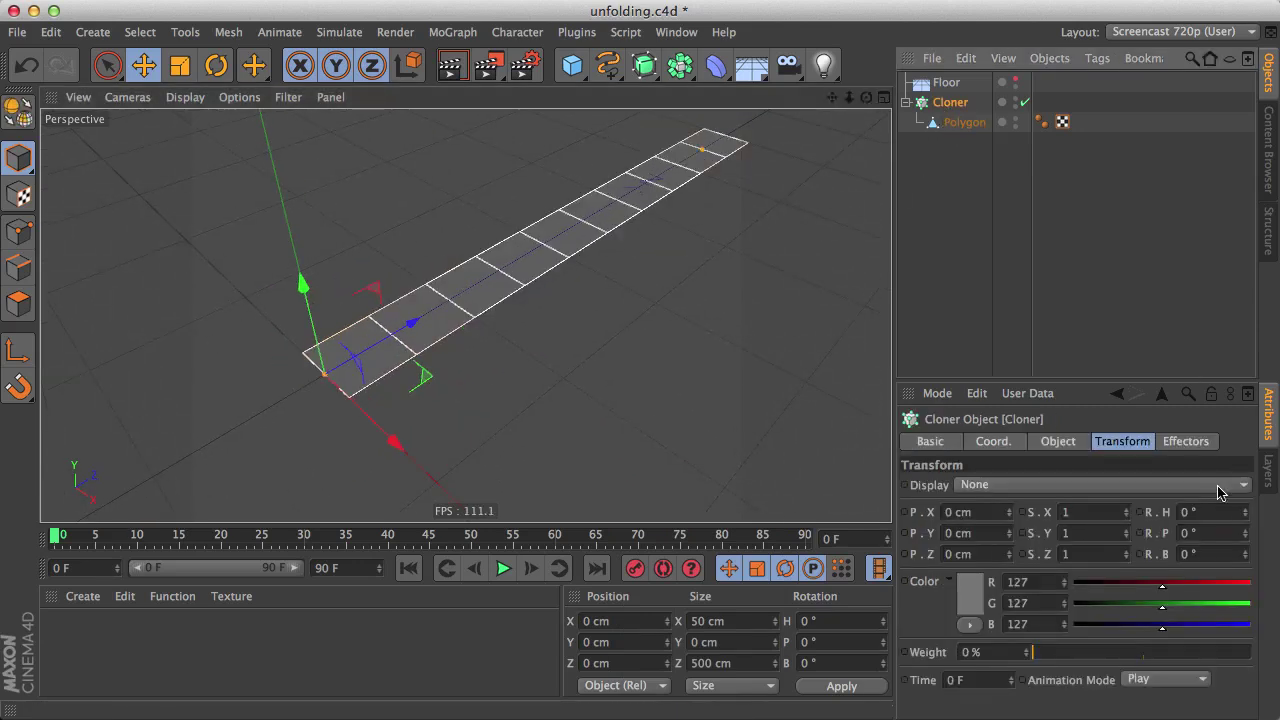
pyautogui.moveTo(1246, 533)
pyautogui.mouseDown()
pyautogui.moveTo(1246, 470)
pyautogui.moveTo(1248, 540)
pyautogui.mouseUp()
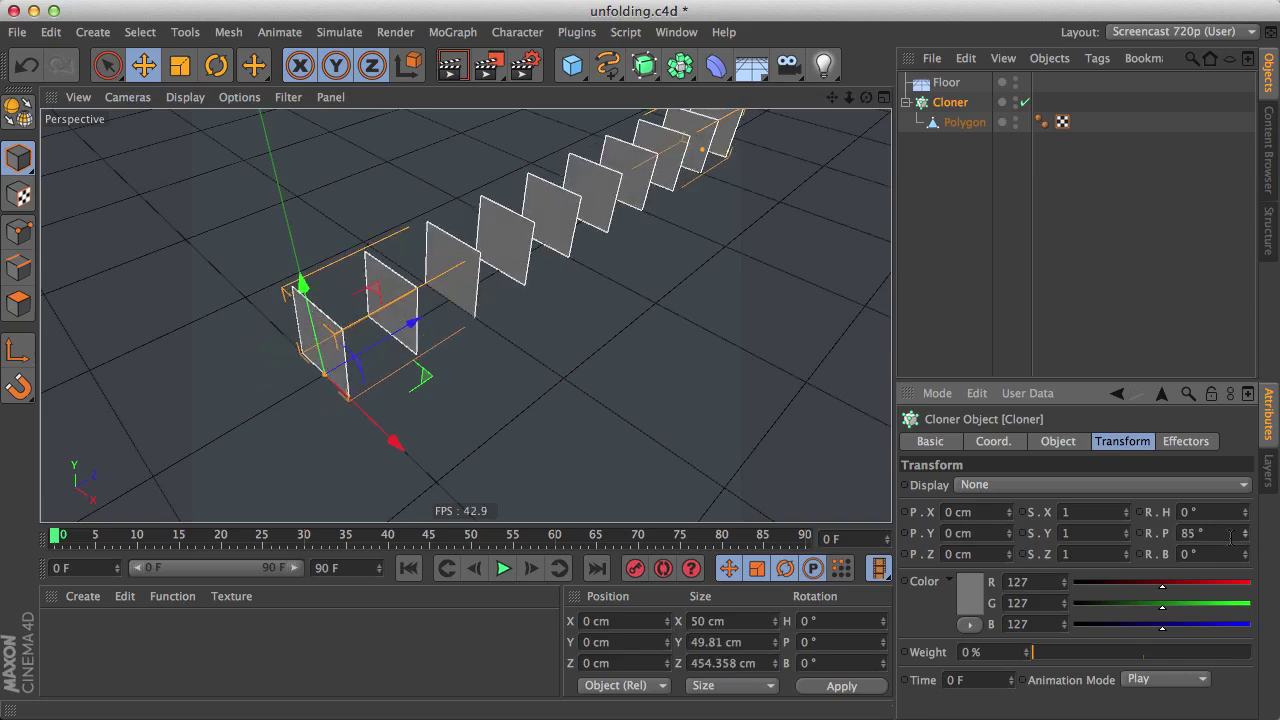
pyautogui.doubleClick(1228, 537)
pyautogui.write('0')
pyautogui.press('Return')
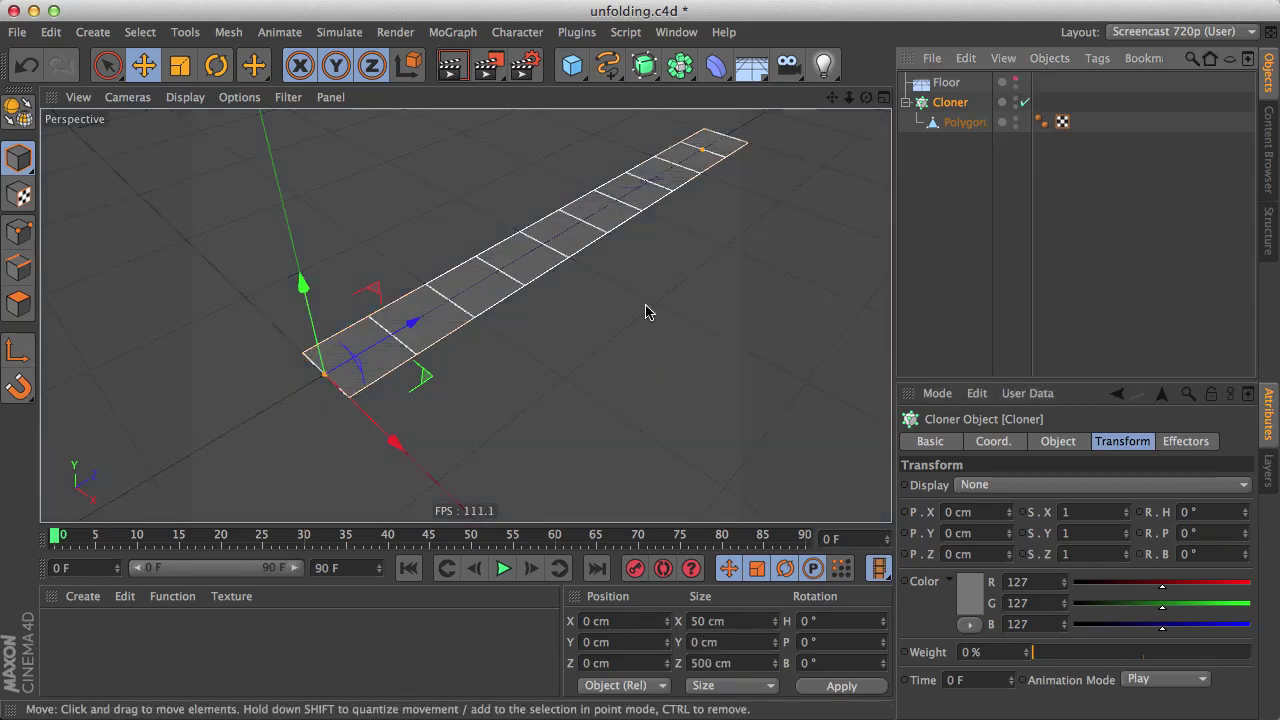
pyautogui.moveTo(645, 312)
pyautogui.keyDown('alt'); pyautogui.mouseDown()
pyautogui.moveTo(428, 294)
pyautogui.moveTo(395, 215)
pyautogui.mouseUp(); pyautogui.keyUp('alt')
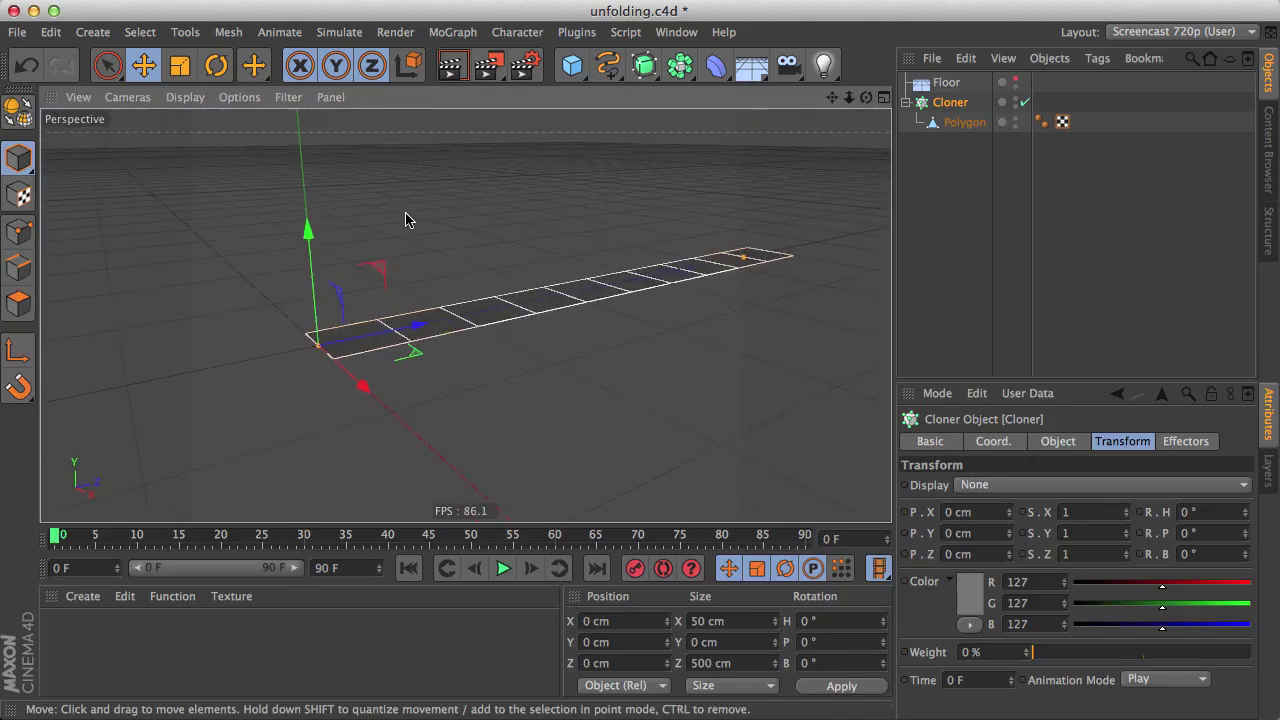
# - Wrap the Cloner in a Cloth NURBS with 0 subdivisions and 17 cm thickness
pyautogui.click(331, 33)
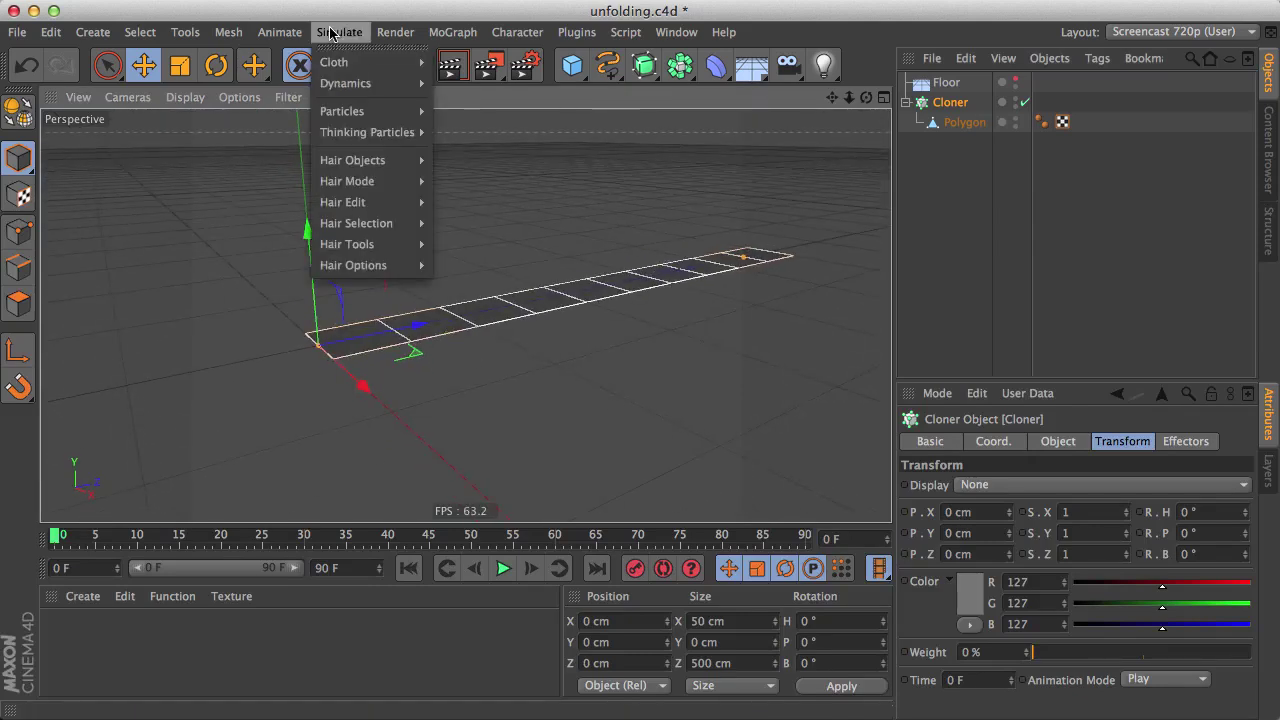
pyautogui.moveTo(345, 62)
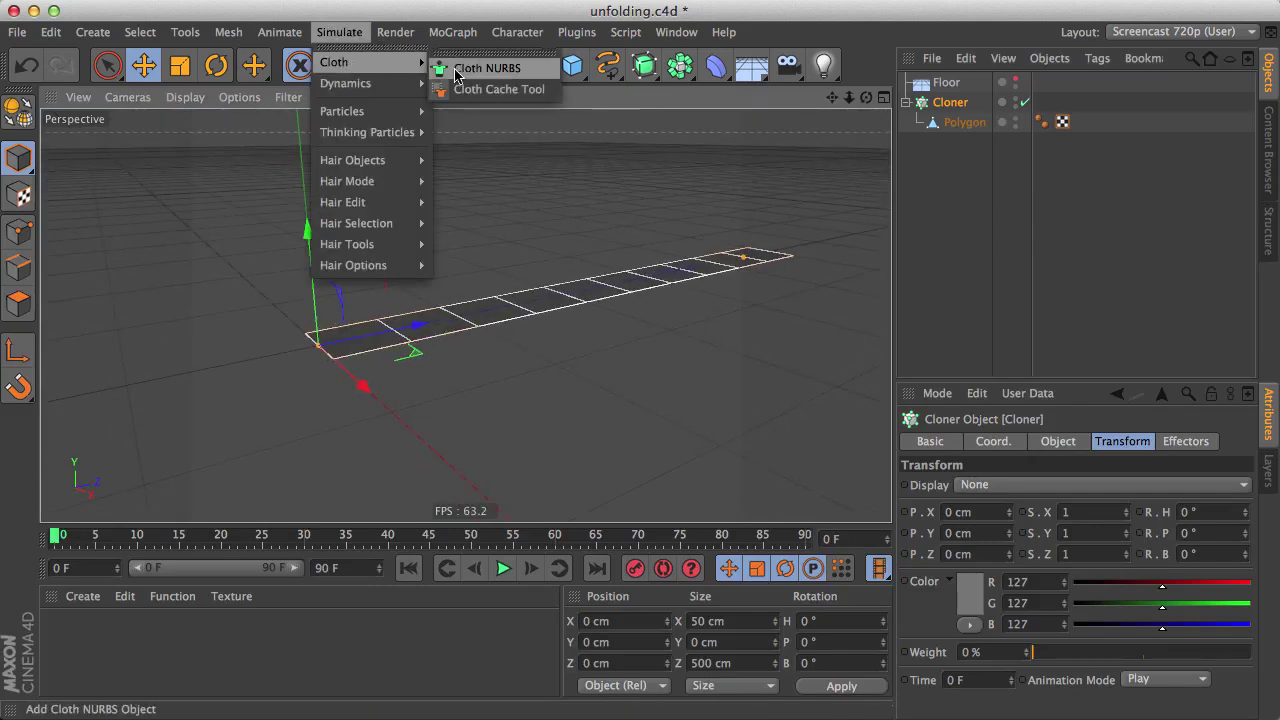
pyautogui.click(484, 68)
pyautogui.keyDown('alt'); pyautogui.moveTo(524, 280); pyautogui.dragTo(594, 337, button='middle'); pyautogui.keyUp('alt')
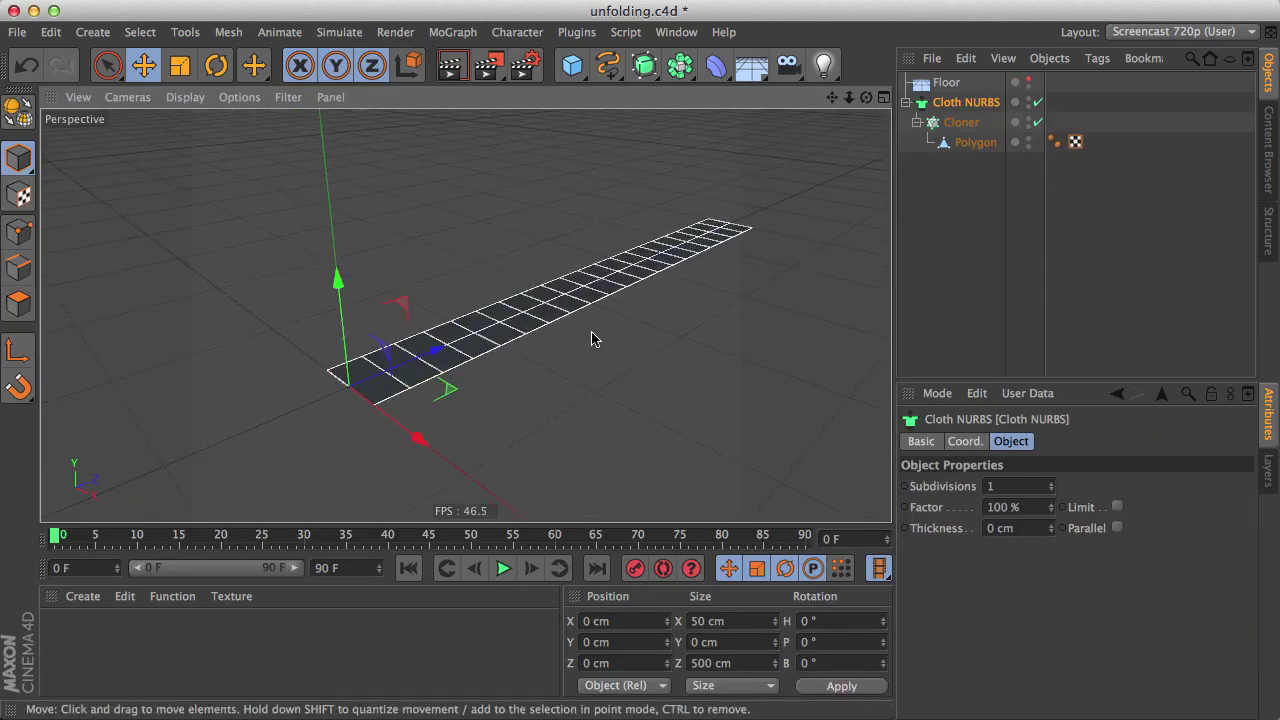
pyautogui.click(1051, 490)
pyautogui.moveTo(1051, 528); pyautogui.dragTo(1040, 538)
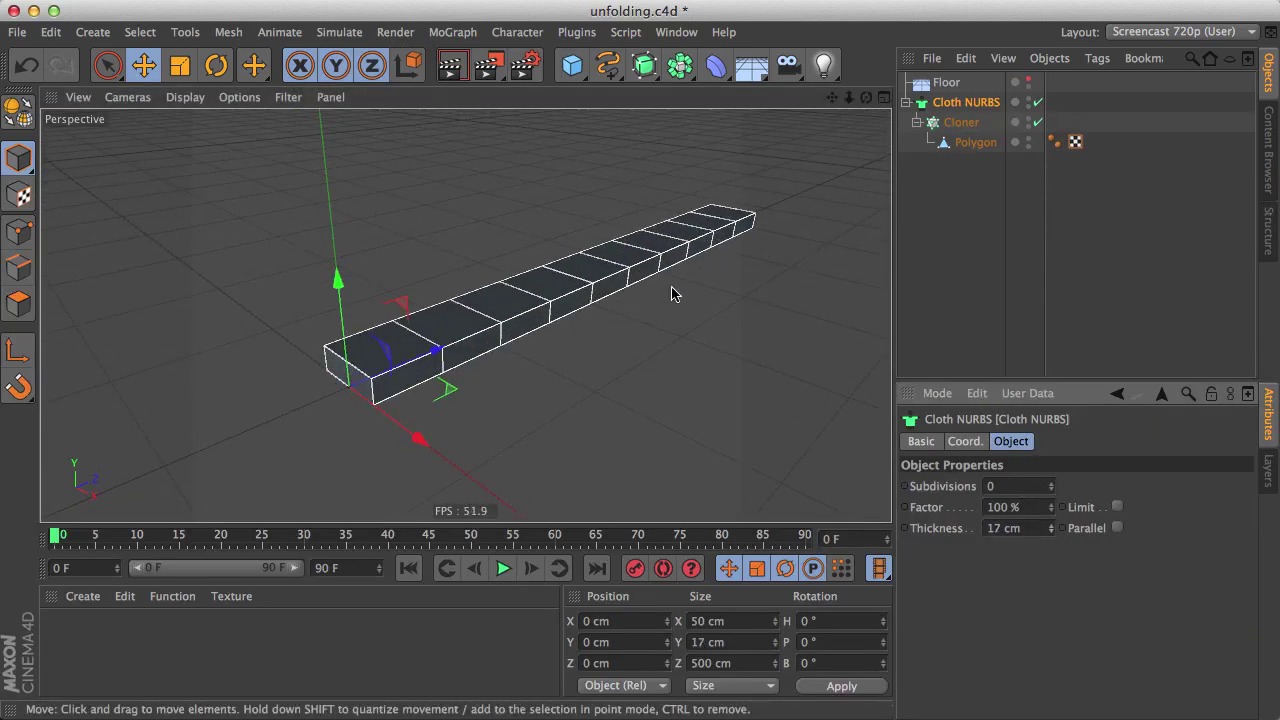
pyautogui.click(961, 122)
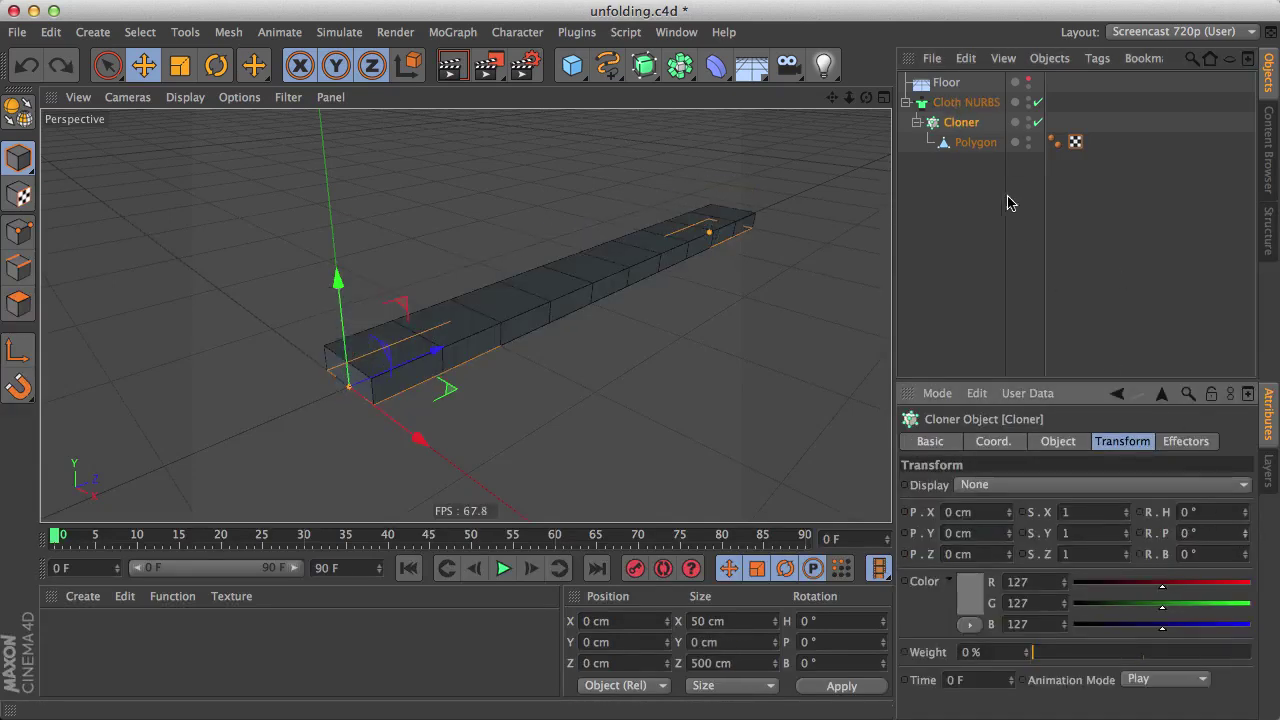
pyautogui.moveTo(523, 303)
pyautogui.keyDown('alt'); pyautogui.mouseDown()
pyautogui.moveTo(434, 371)
pyautogui.moveTo(500, 420)
pyautogui.mouseUp(); pyautogui.keyUp('alt')
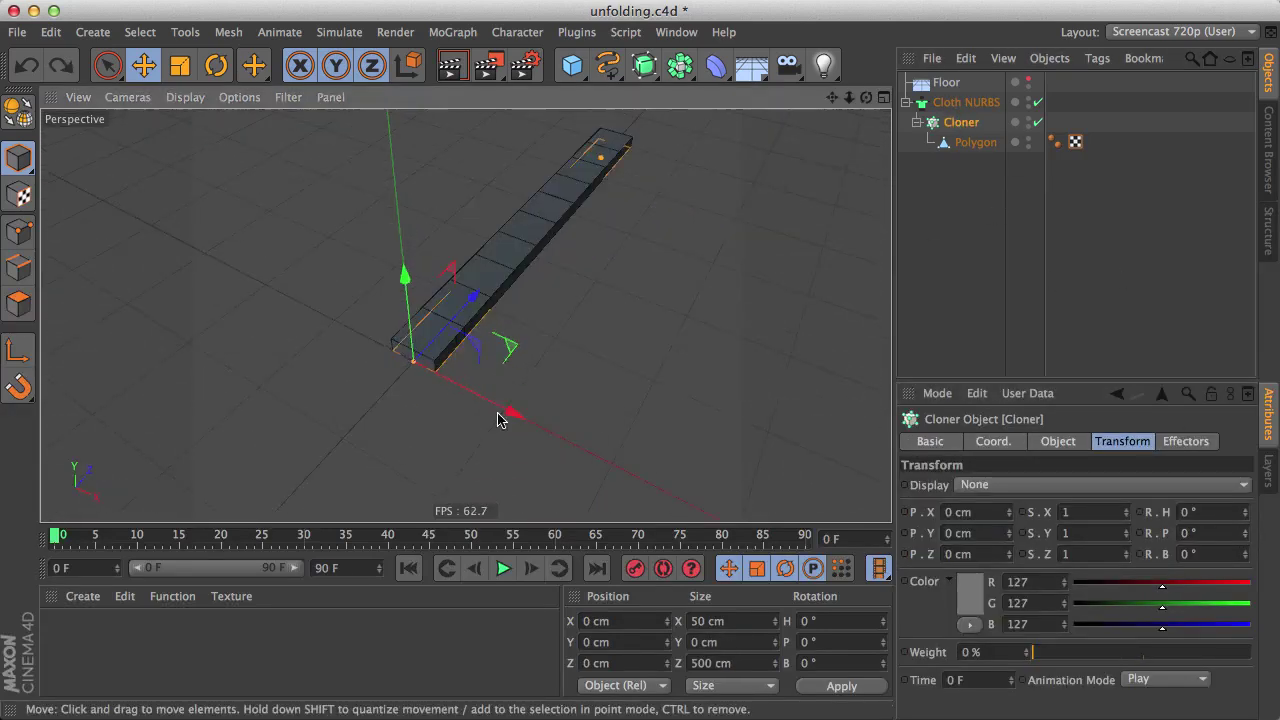
pyautogui.click(968, 102)
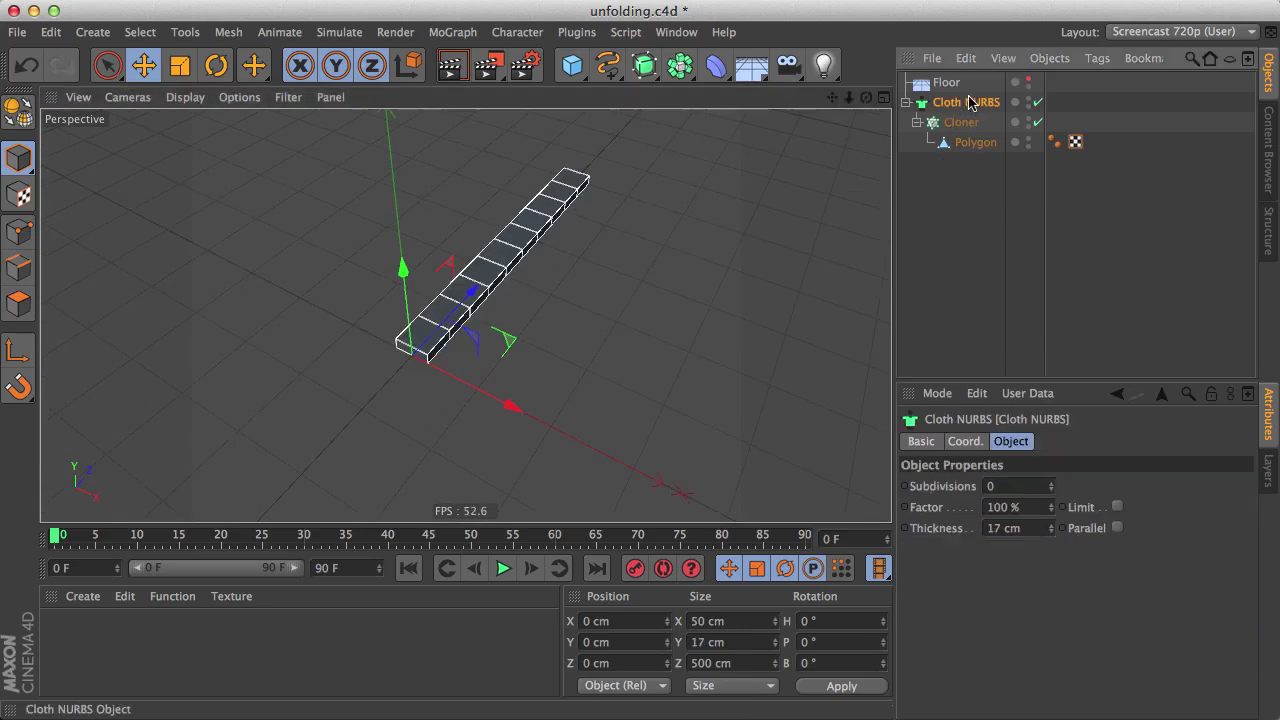
# - Wrap the Cloth NURBS in a new Cloner set to Radial mode on the XZ plane
pyautogui.click(453, 32)
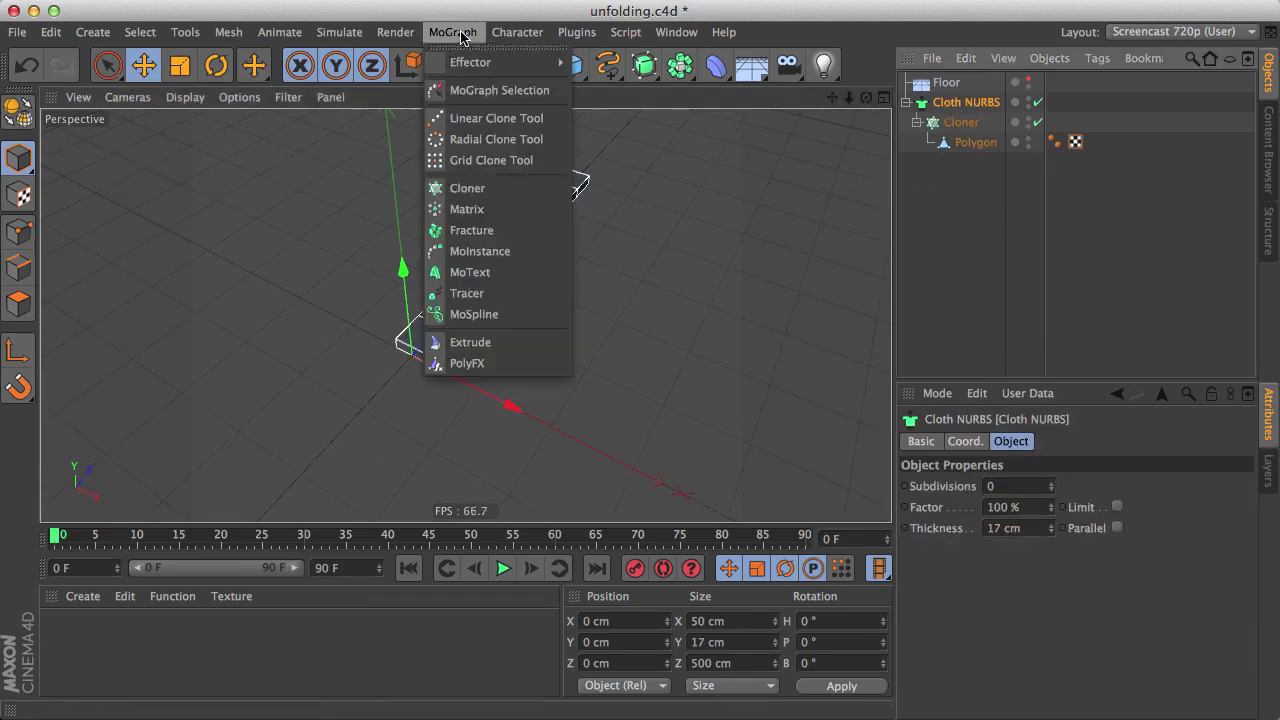
pyautogui.click(517, 193)
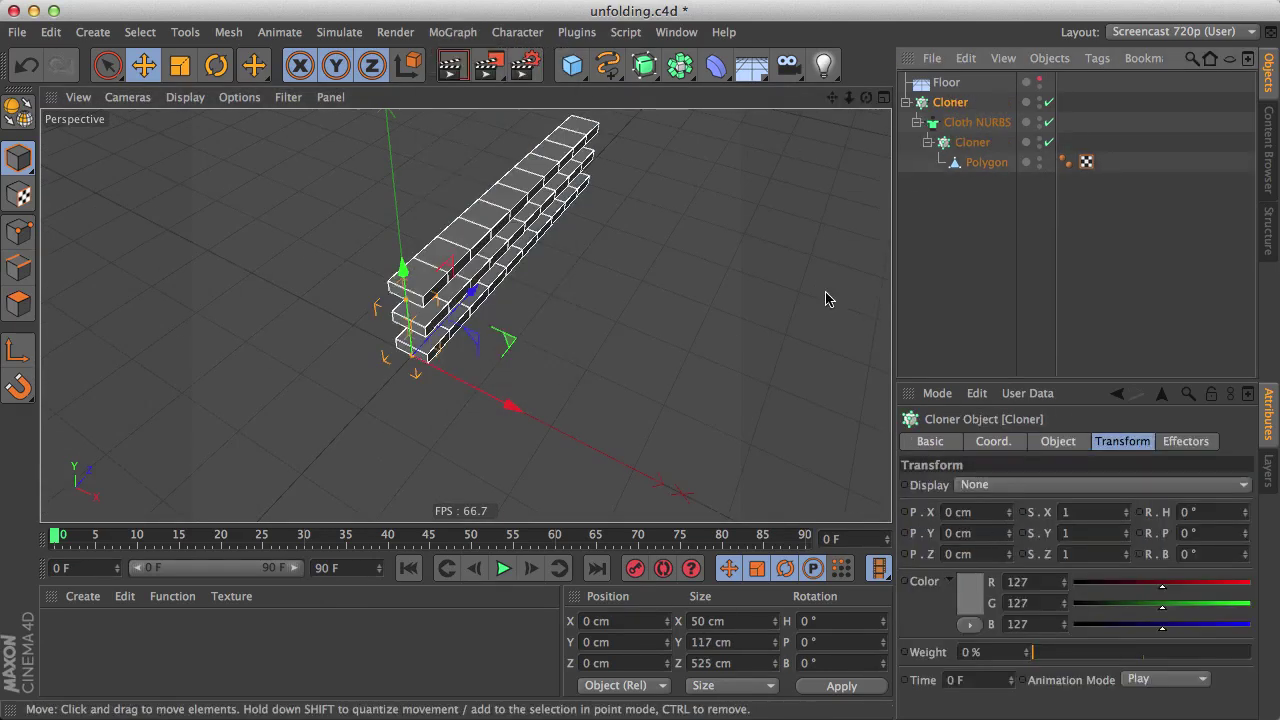
pyautogui.keyDown('alt'); pyautogui.moveTo(640, 370); pyautogui.dragTo(342, 235); pyautogui.keyUp('alt')
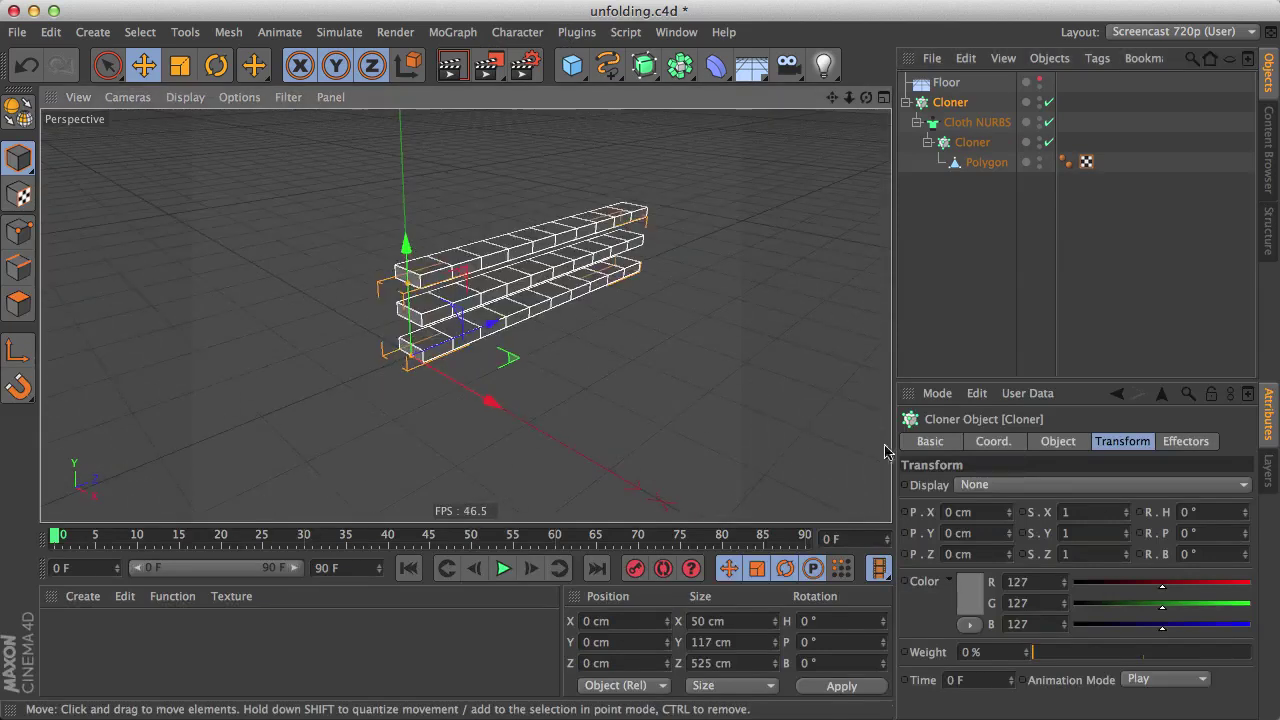
pyautogui.click(1062, 442)
pyautogui.click(1003, 487)
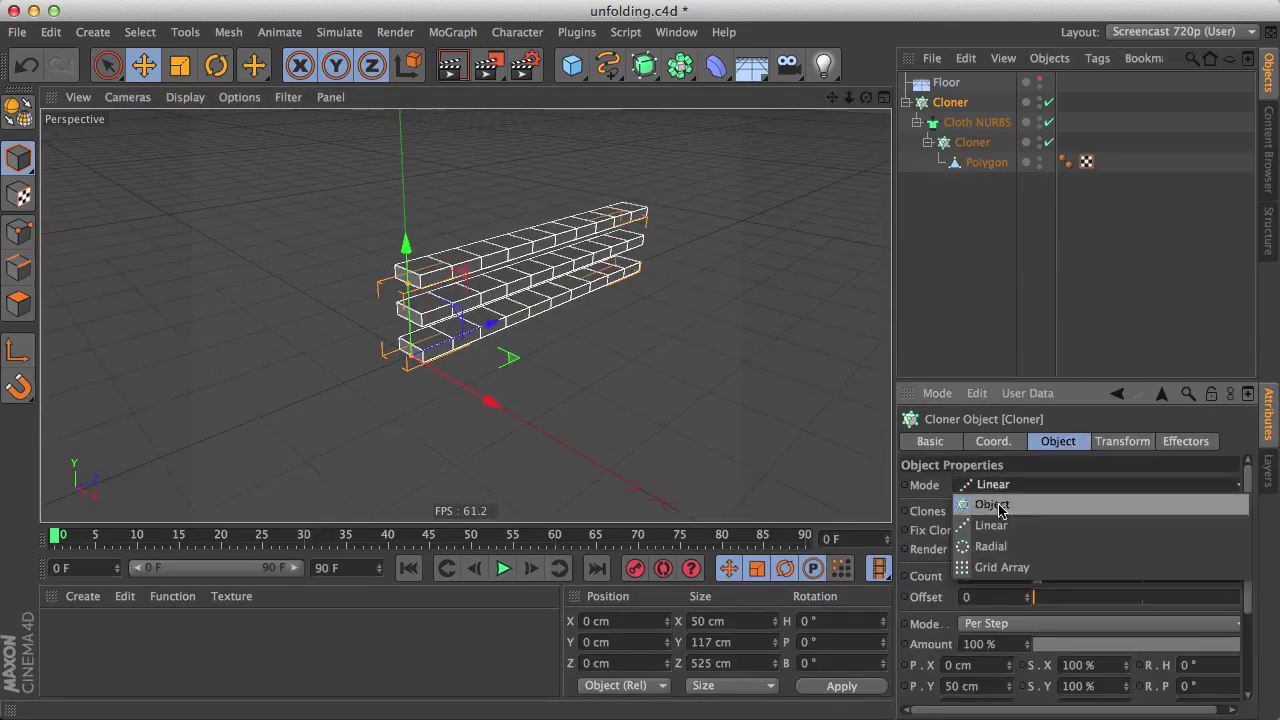
pyautogui.click(1005, 548)
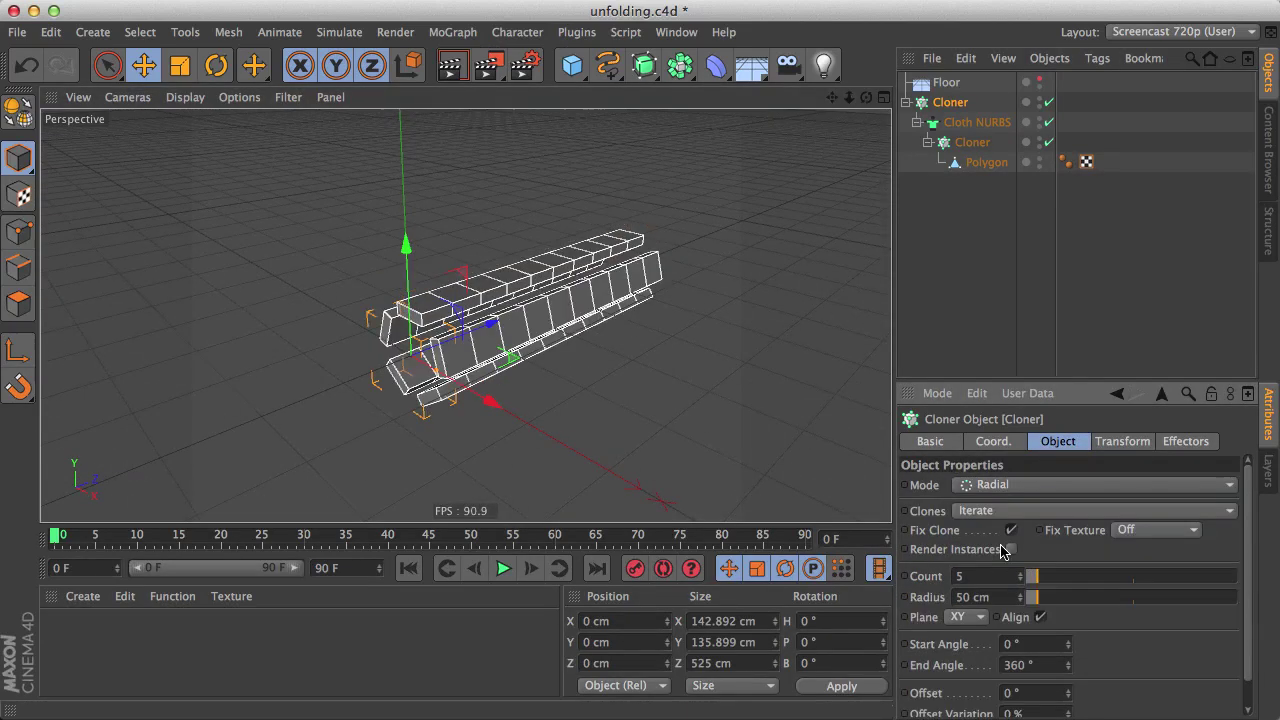
pyautogui.click(971, 620)
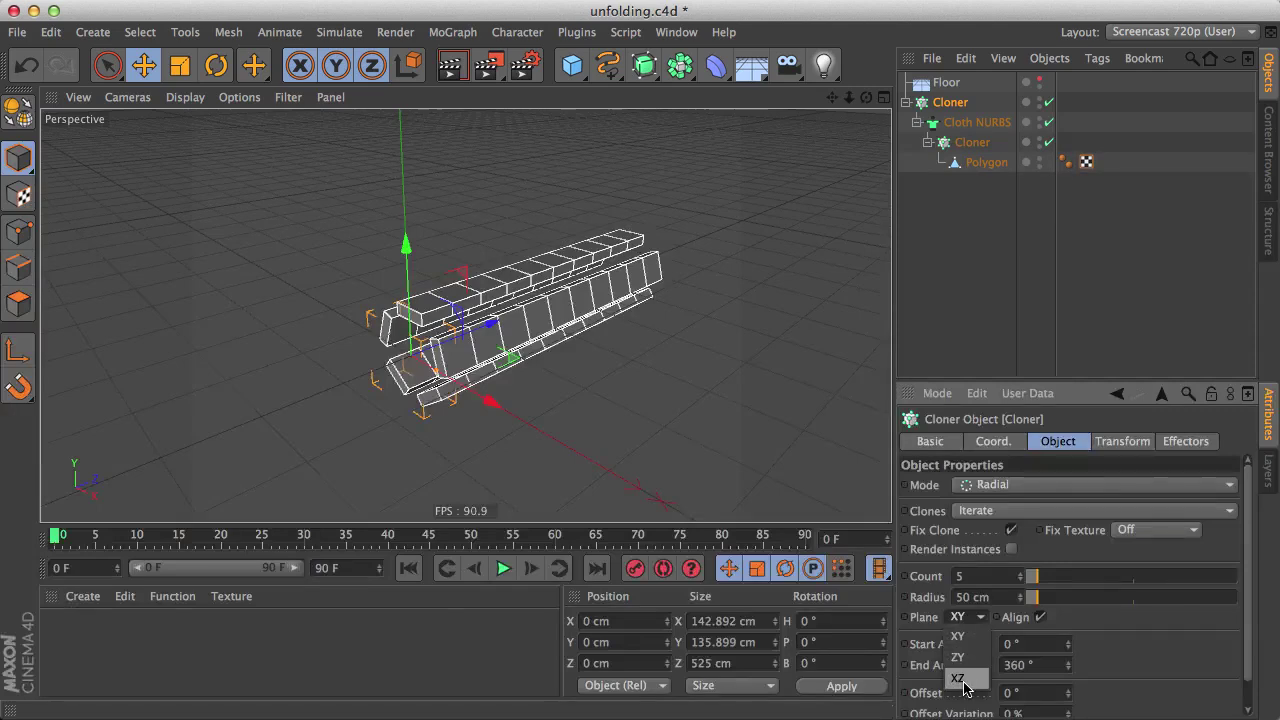
pyautogui.click(963, 684)
# - Test a higher radial clone count, then undo back to five strips
pyautogui.scroll(-3, 408, 391)
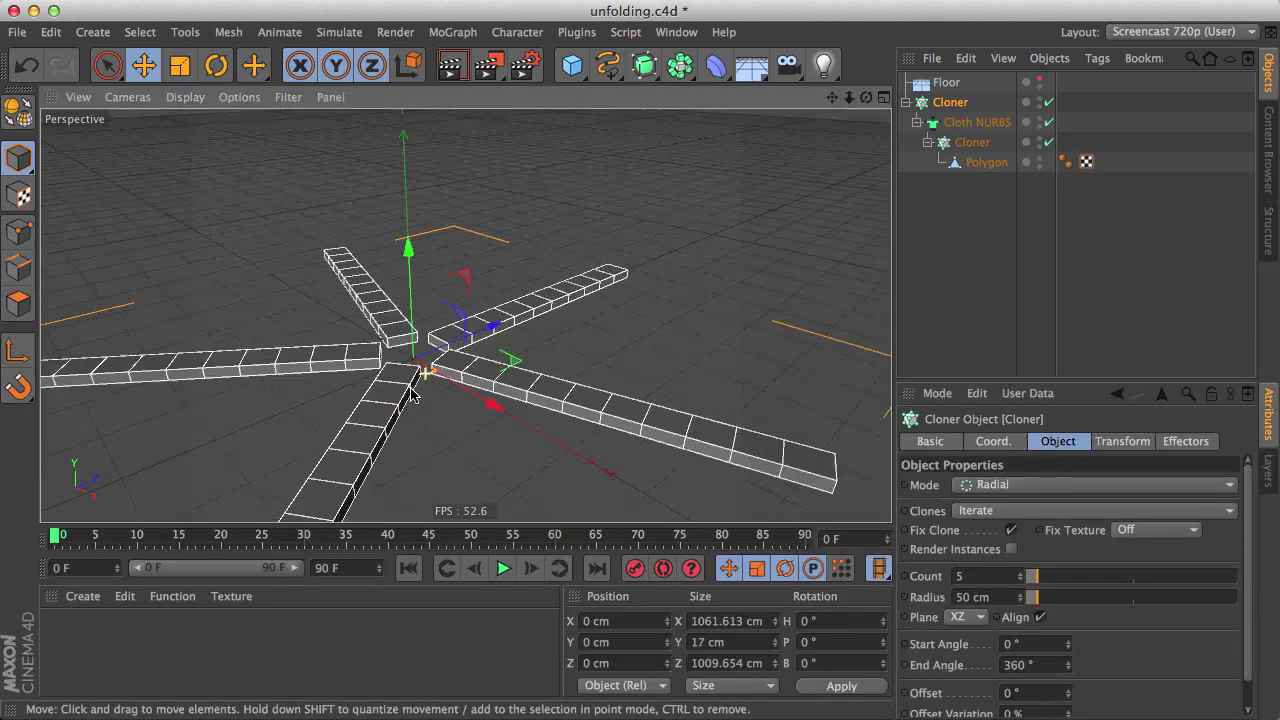
pyautogui.scroll(-3, 340, 480)
pyautogui.scroll(1, 340, 480)
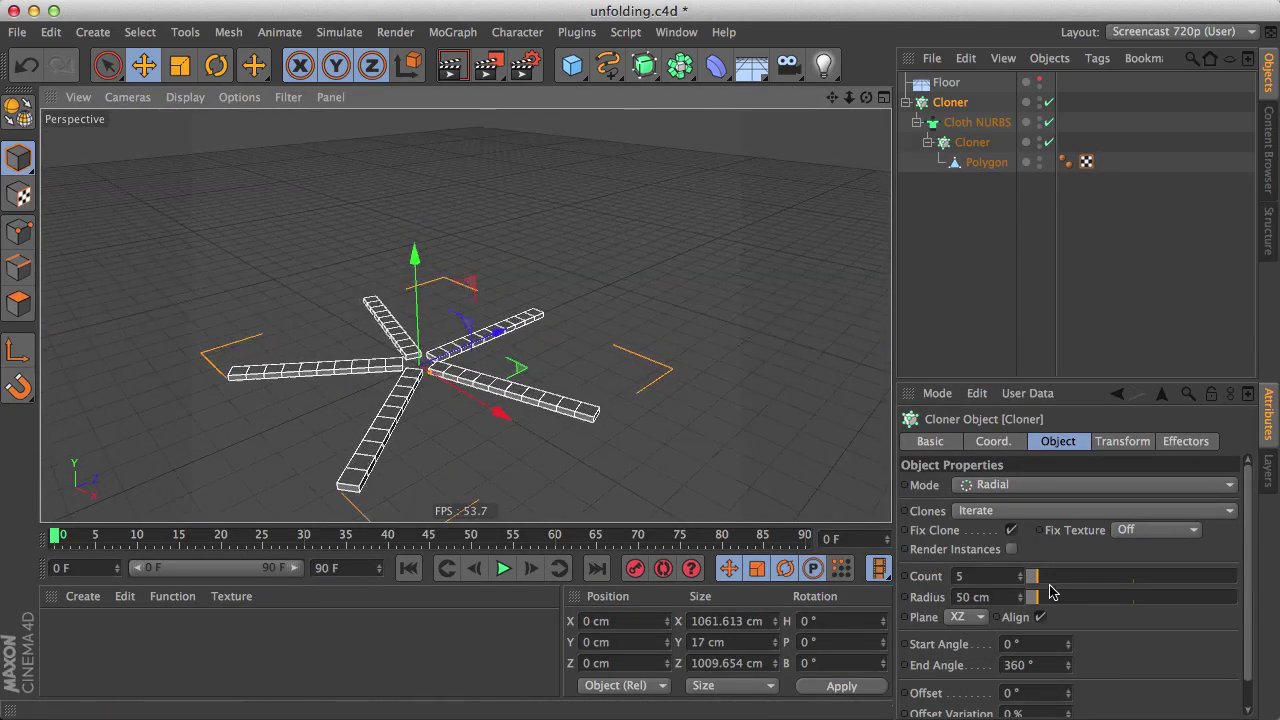
pyautogui.moveTo(1043, 583); pyautogui.dragTo(1167, 577)
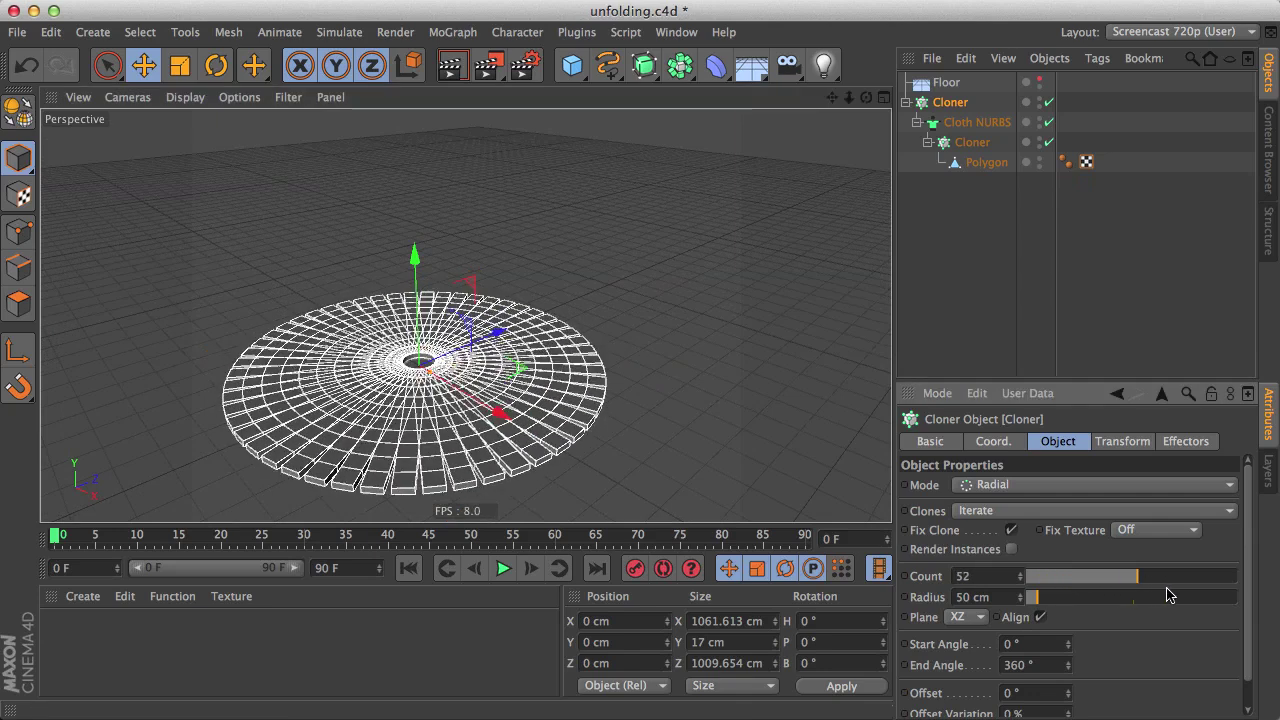
pyautogui.hotkey('ctrl', 'z')
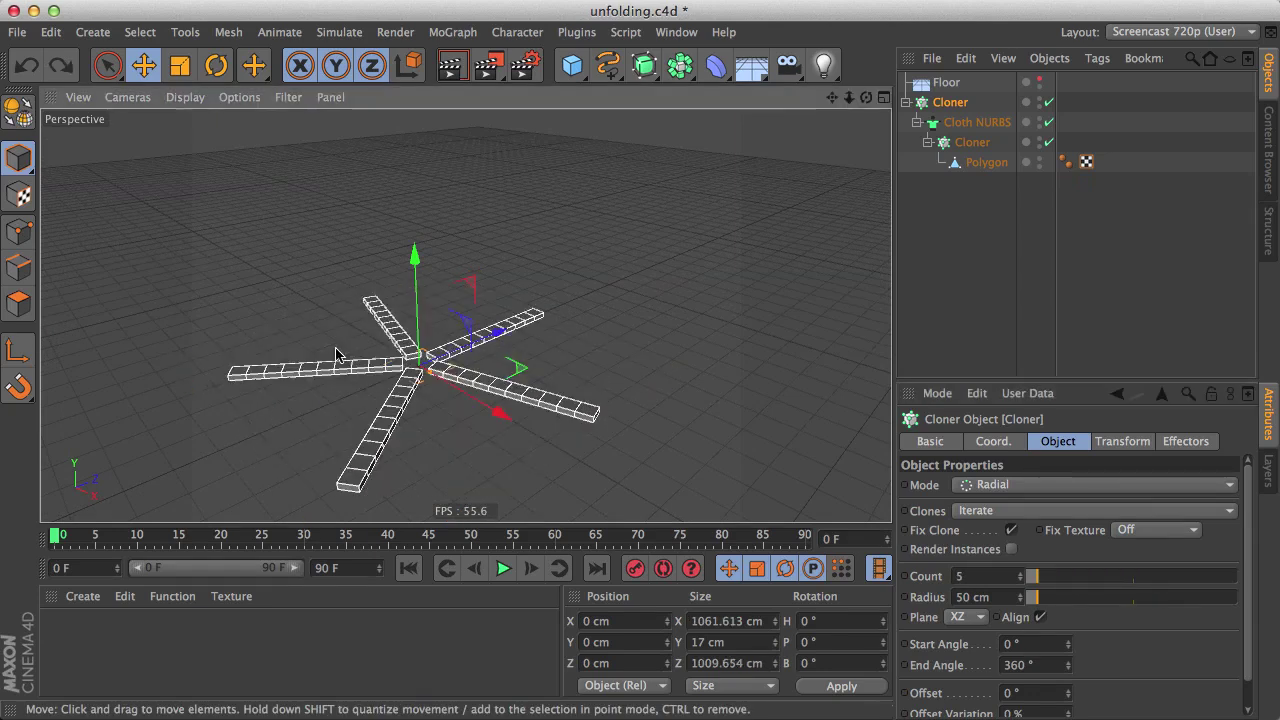
pyautogui.scroll(3, 400, 385)
pyautogui.scroll(-2, 458, 398)
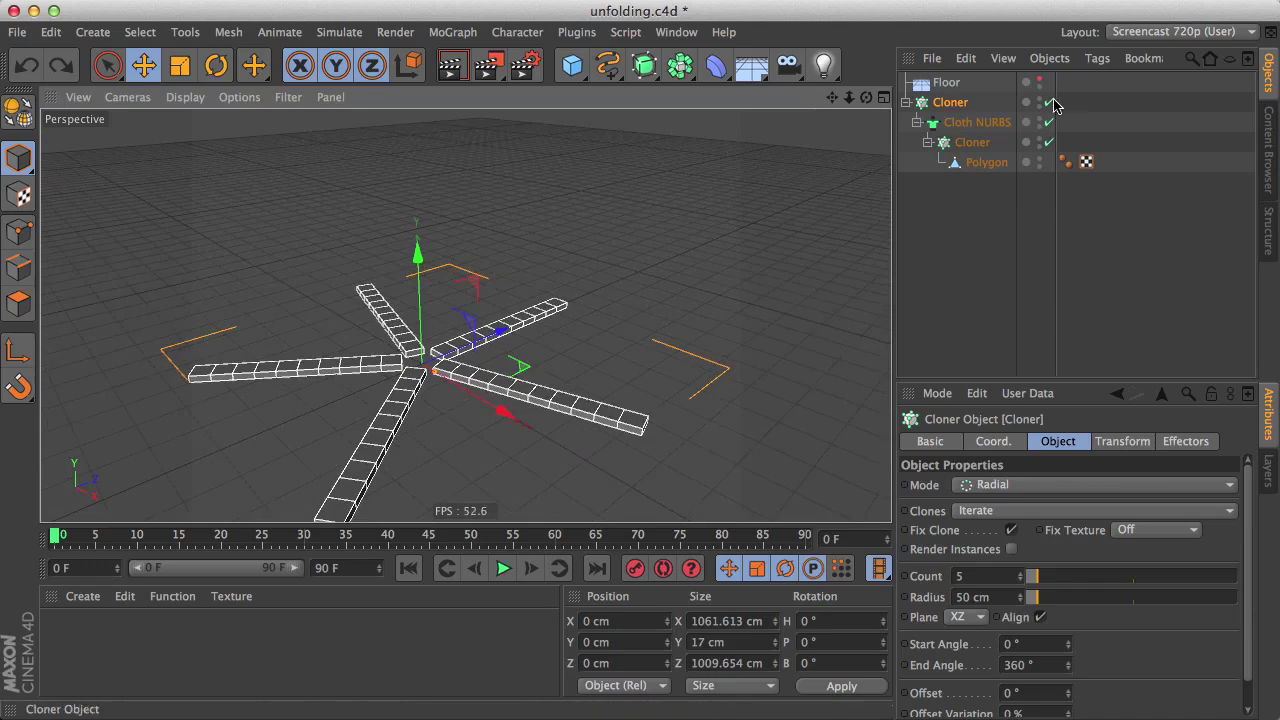
# - Disable the outer radial Cloner and orbit around the single remaining thick beam
pyautogui.click(1049, 102)
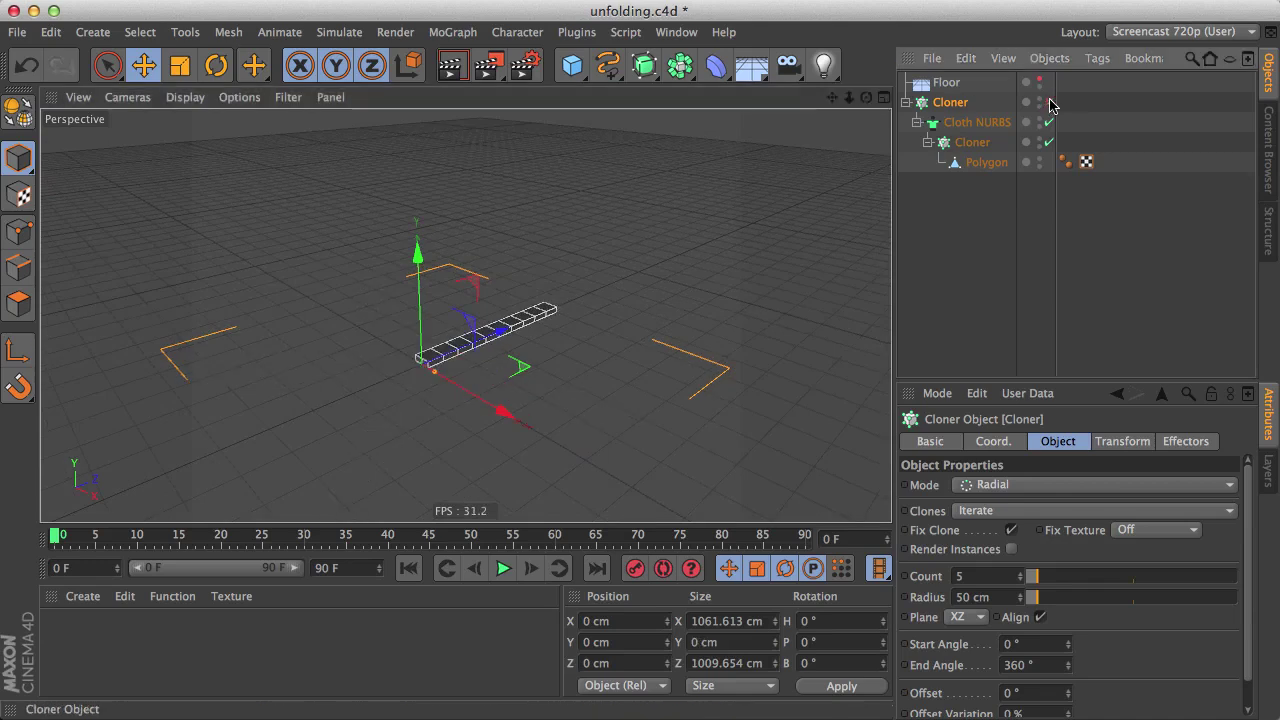
pyautogui.keyDown('alt'); pyautogui.moveTo(432, 400); pyautogui.dragTo(443, 420); pyautogui.keyUp('alt')
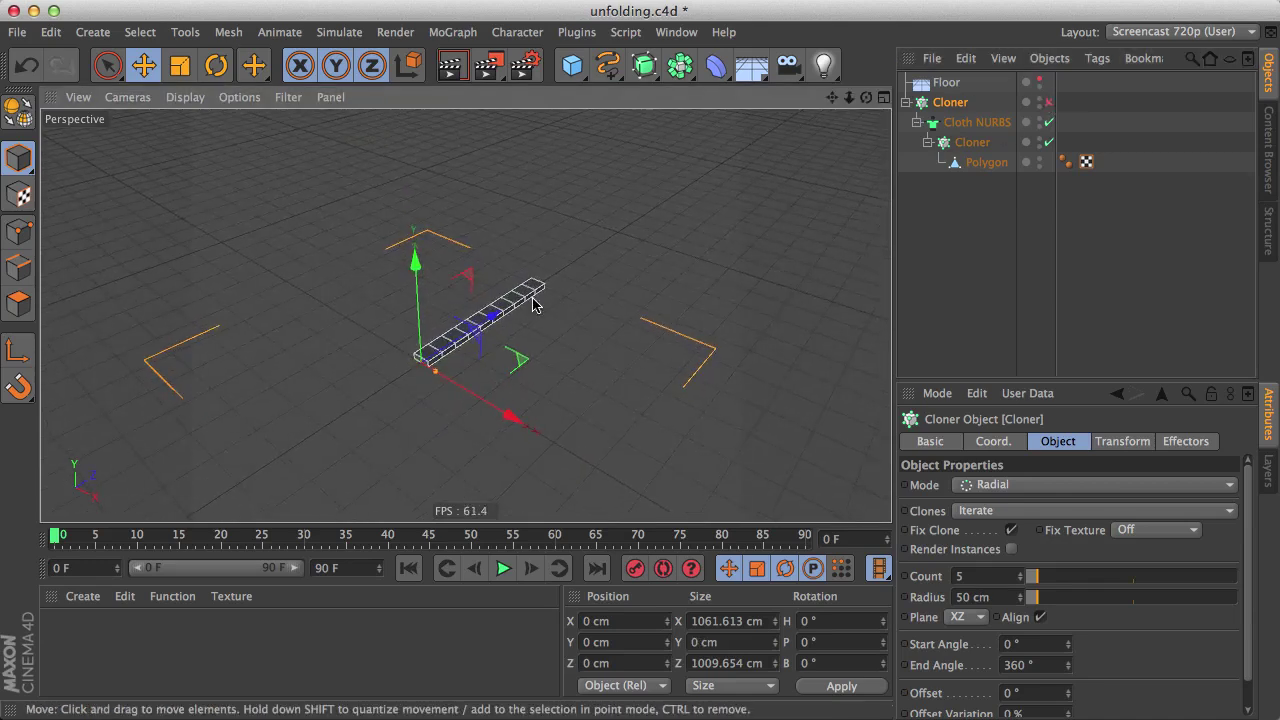
pyautogui.moveTo(490, 302)
pyautogui.keyDown('alt'); pyautogui.mouseDown()
pyautogui.moveTo(629, 363)
pyautogui.moveTo(289, 363)
pyautogui.mouseUp(); pyautogui.keyUp('alt')
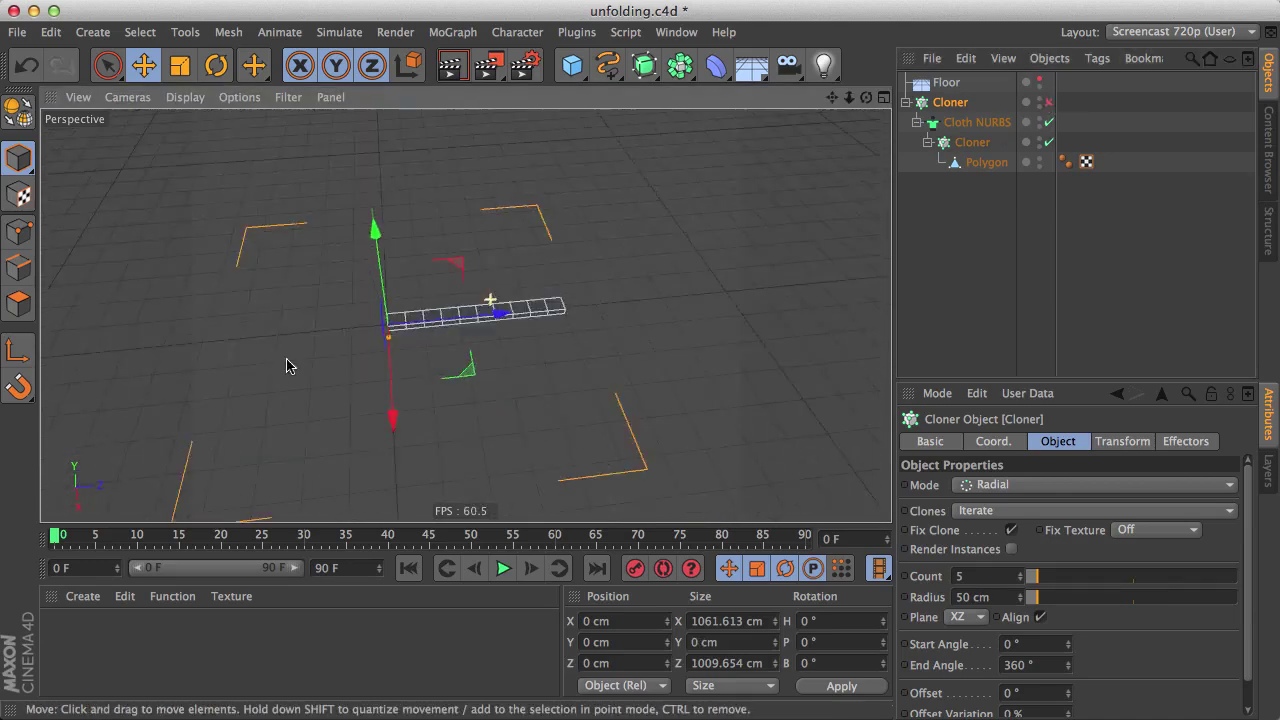
pyautogui.moveTo(392, 342)
pyautogui.keyDown('alt'); pyautogui.mouseDown()
pyautogui.moveTo(283, 337)
pyautogui.moveTo(474, 354)
pyautogui.moveTo(506, 322)
pyautogui.mouseUp(); pyautogui.keyUp('alt')
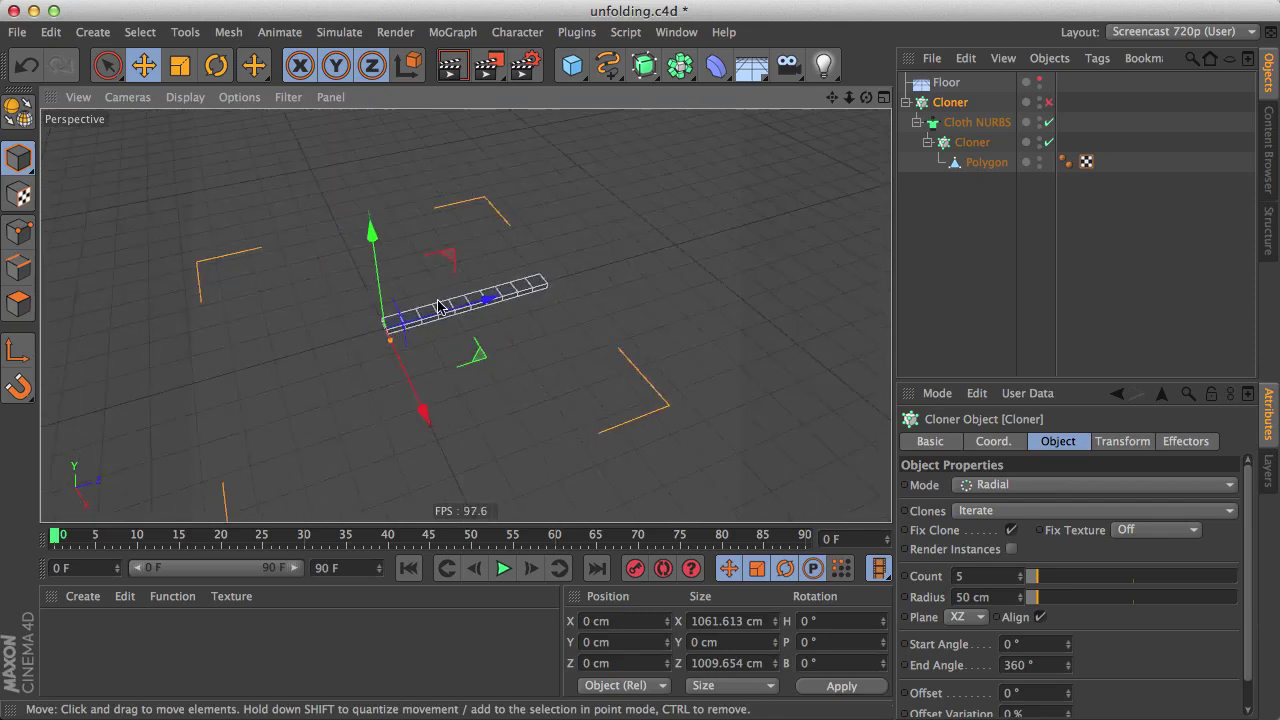
pyautogui.moveTo(438, 305)
pyautogui.keyDown('alt'); pyautogui.mouseDown()
pyautogui.moveTo(466, 314)
pyautogui.moveTo(411, 303)
pyautogui.mouseUp(); pyautogui.keyUp('alt')
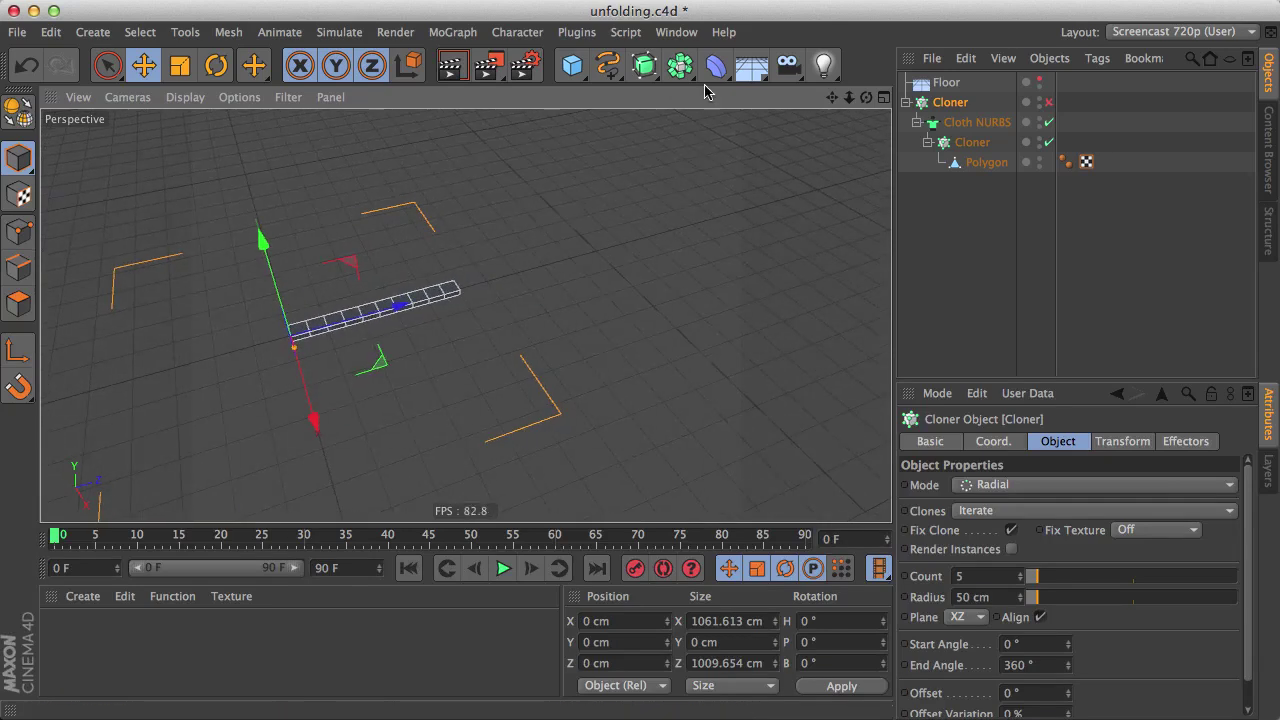
# - Add a Taper deformer, test its strength values, and undo back to 0%
pyautogui.click(716, 70)
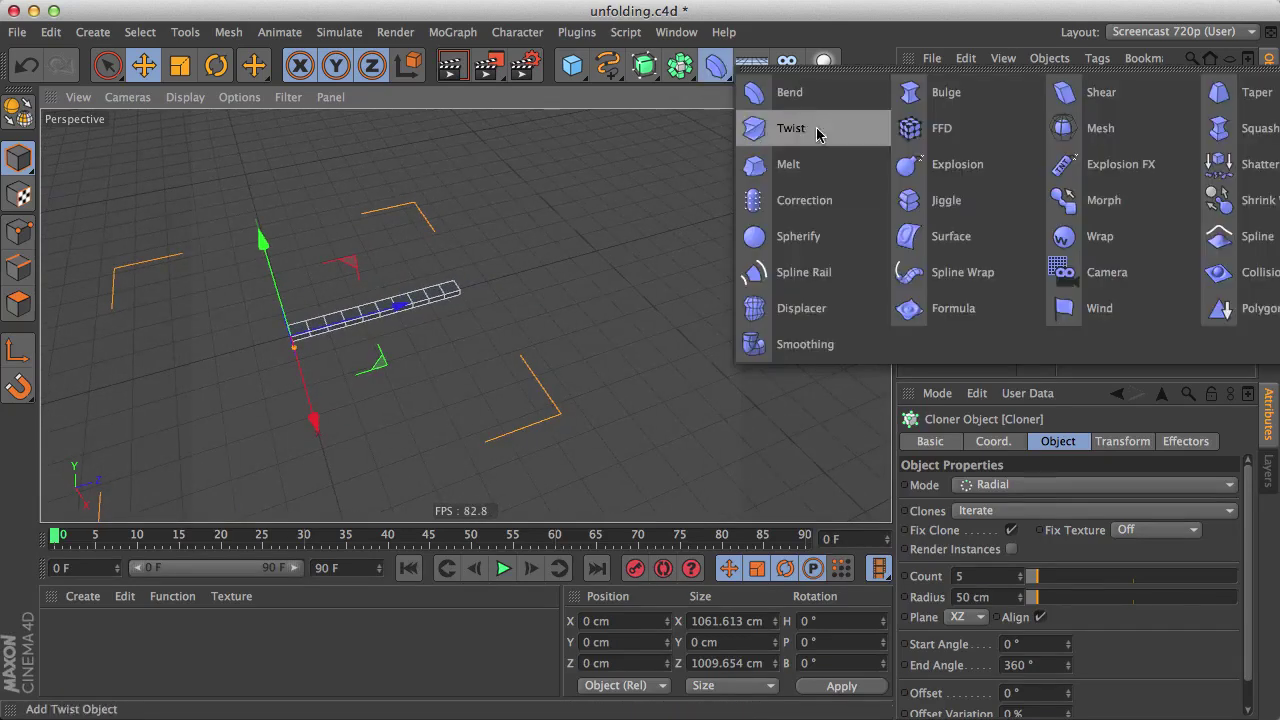
pyautogui.click(1277, 92)
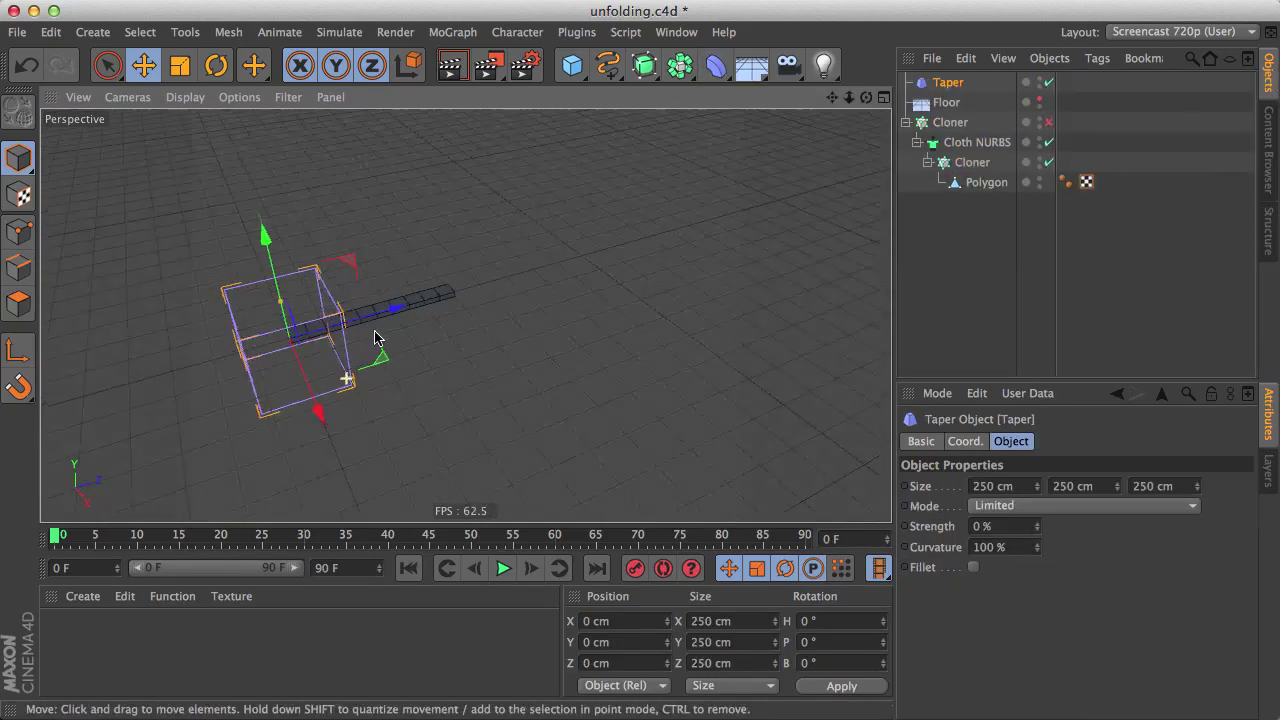
pyautogui.moveTo(1040, 530); pyautogui.dragTo(1040, 530)
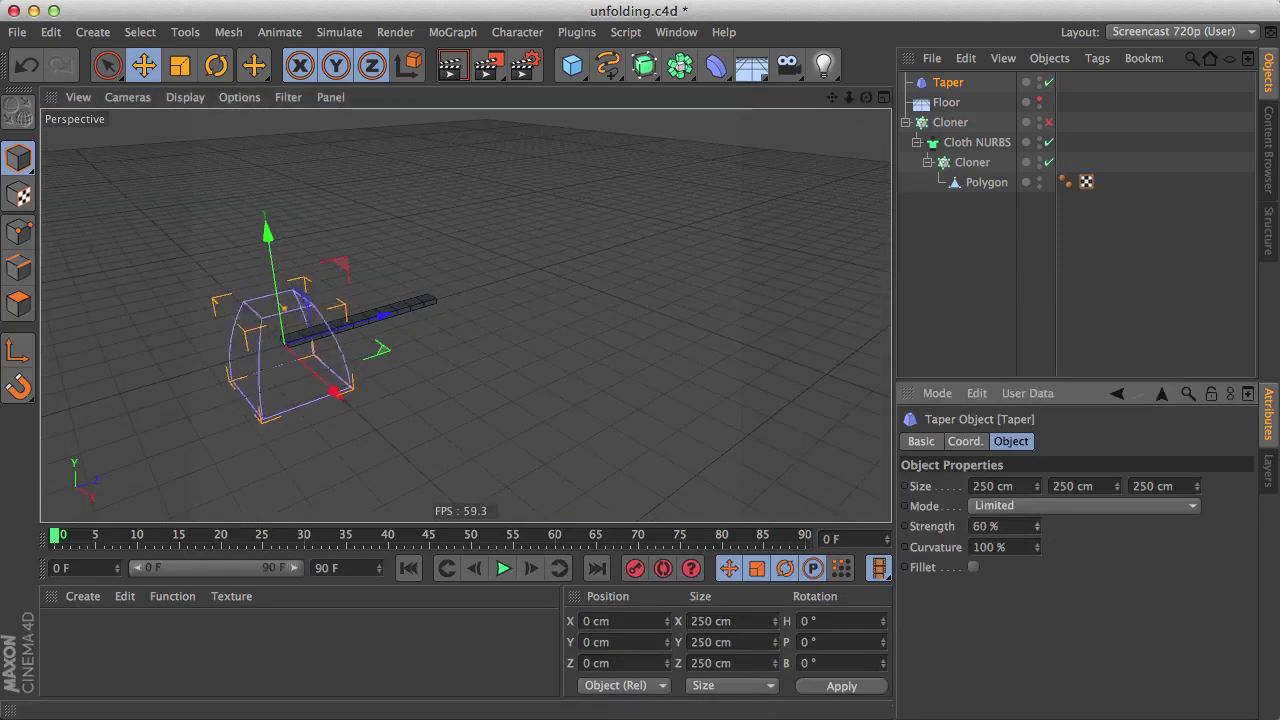
pyautogui.moveTo(1037, 526); pyautogui.dragTo(612, 374)
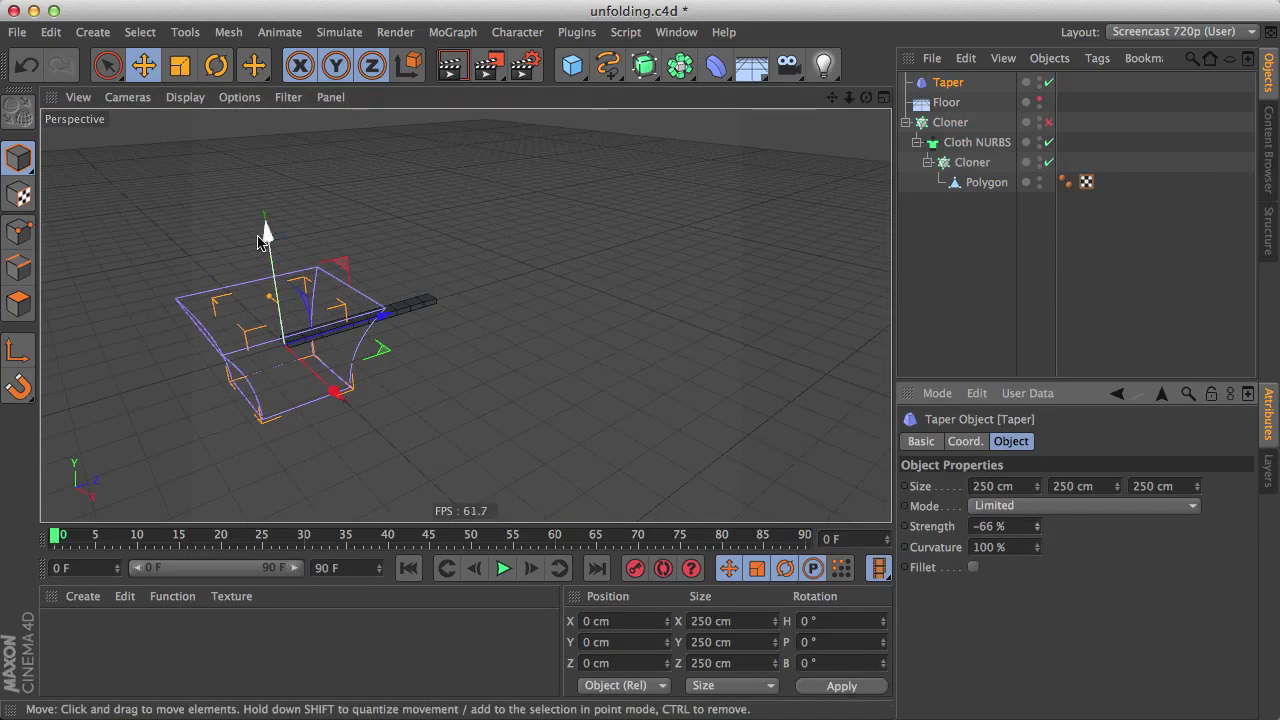
pyautogui.hotkey('ctrl', 'z')
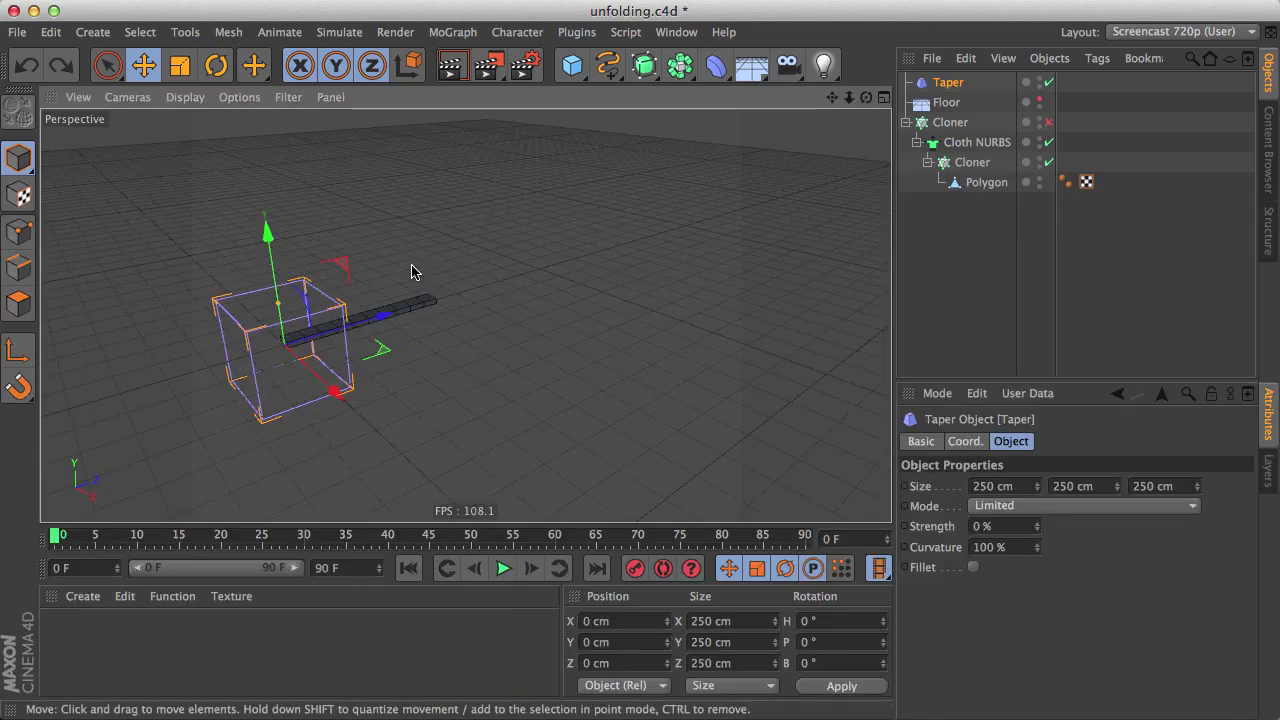
# - Rotate the Taper −90° in pitch so its cage lies along the strip
pyautogui.press('r')
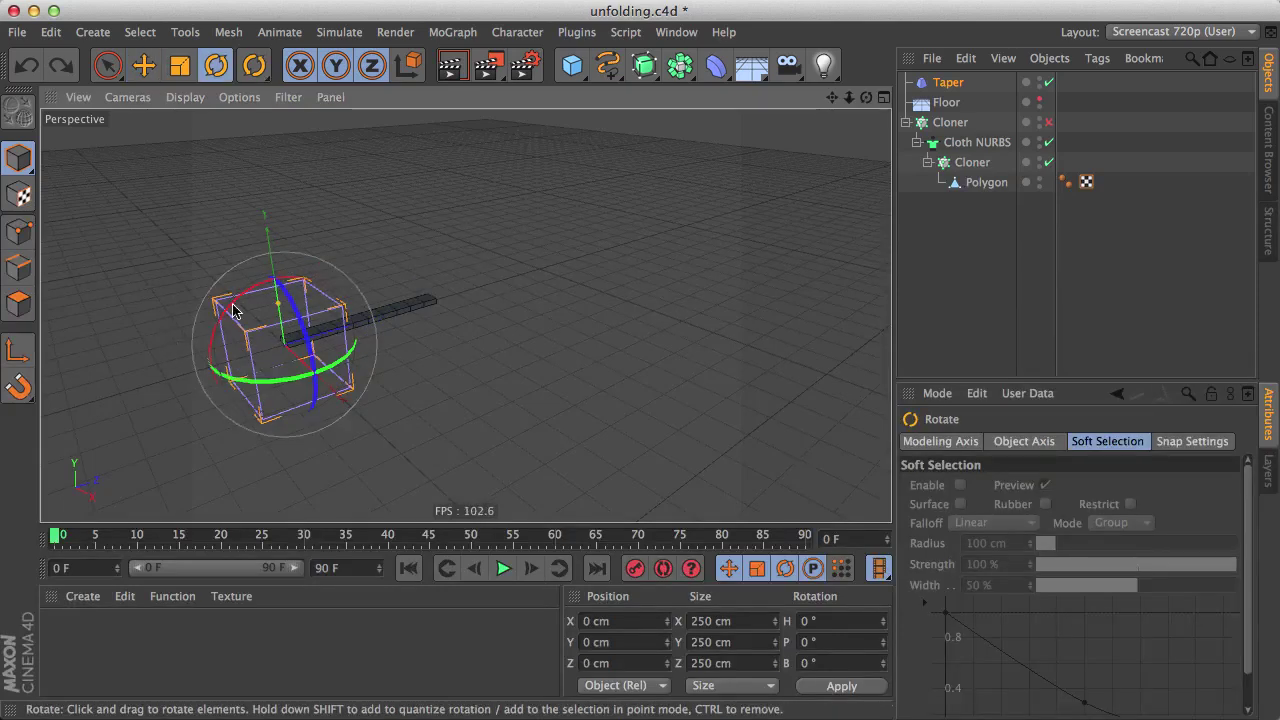
pyautogui.moveTo(232, 311); pyautogui.dragTo(232, 310)
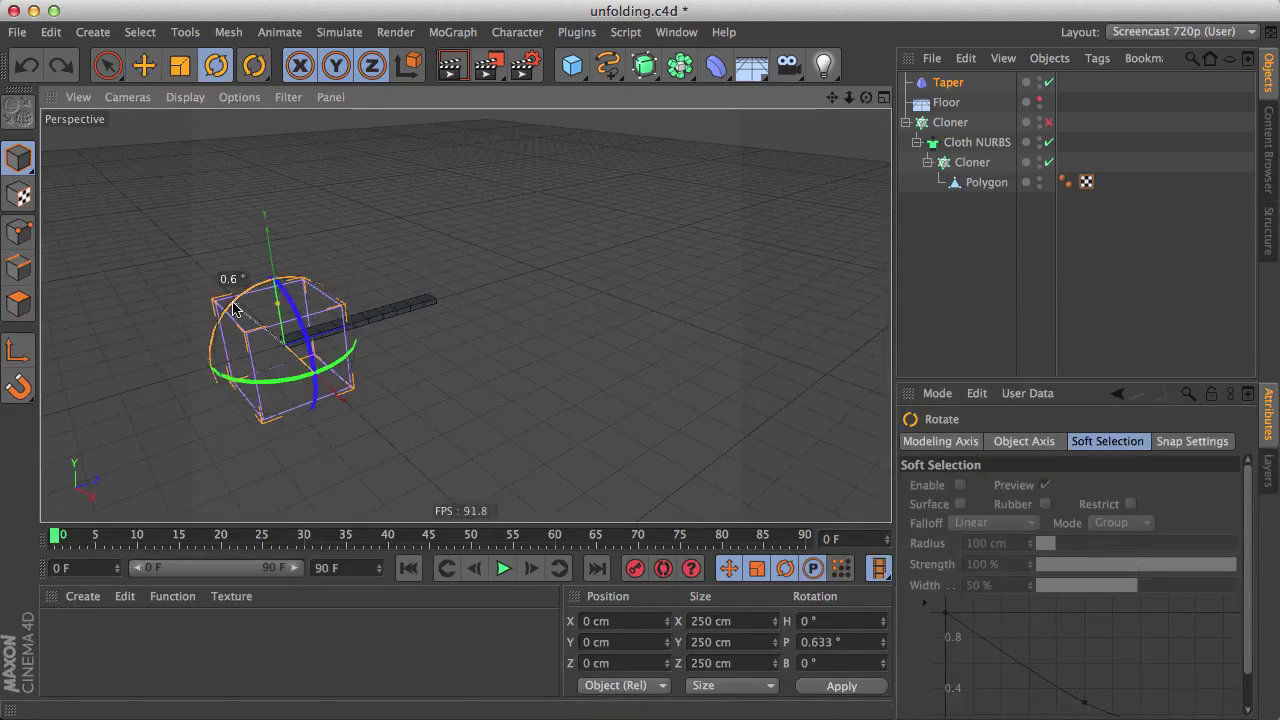
pyautogui.moveTo(237, 305)
pyautogui.mouseDown()
pyautogui.moveTo(325, 311)
pyautogui.moveTo(320, 302)
pyautogui.mouseUp()
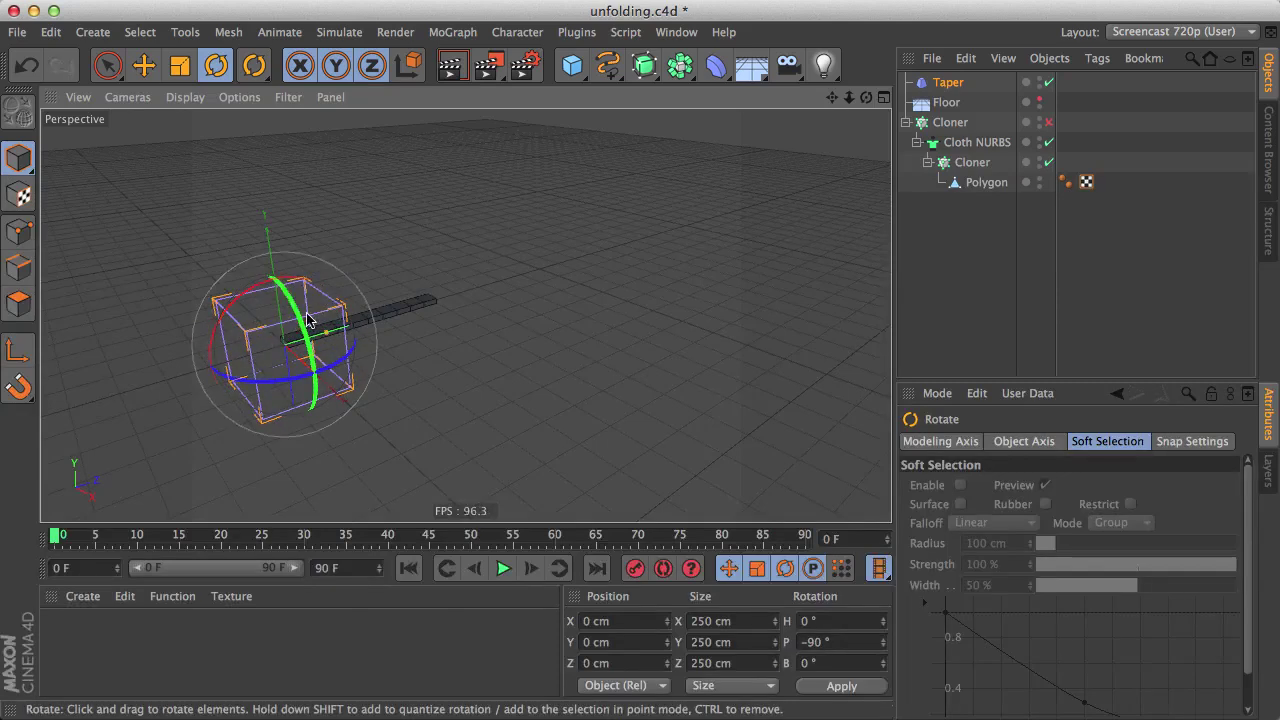
pyautogui.scroll(3, 432, 343)
pyautogui.scroll(3, 415, 347)
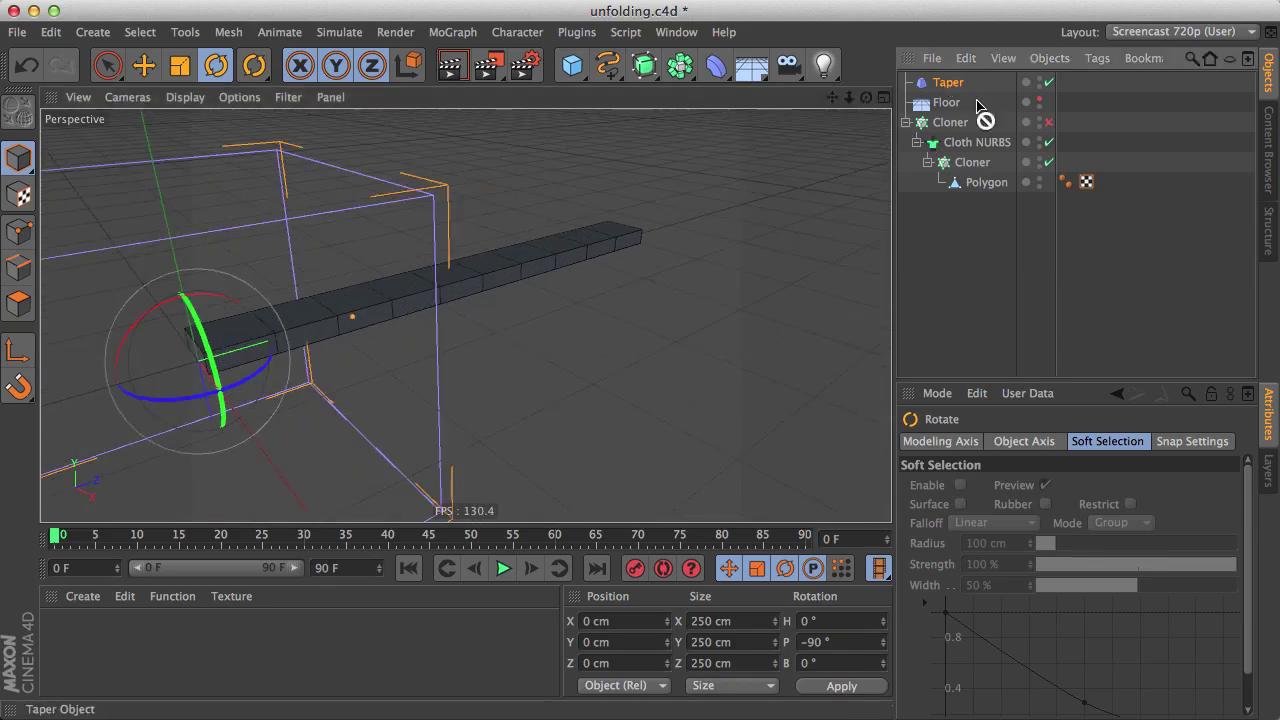
# - Parent the Taper under Cloth NURBS and set its Size Y to 500 cm
pyautogui.moveTo(977, 104); pyautogui.dragTo(985, 157)
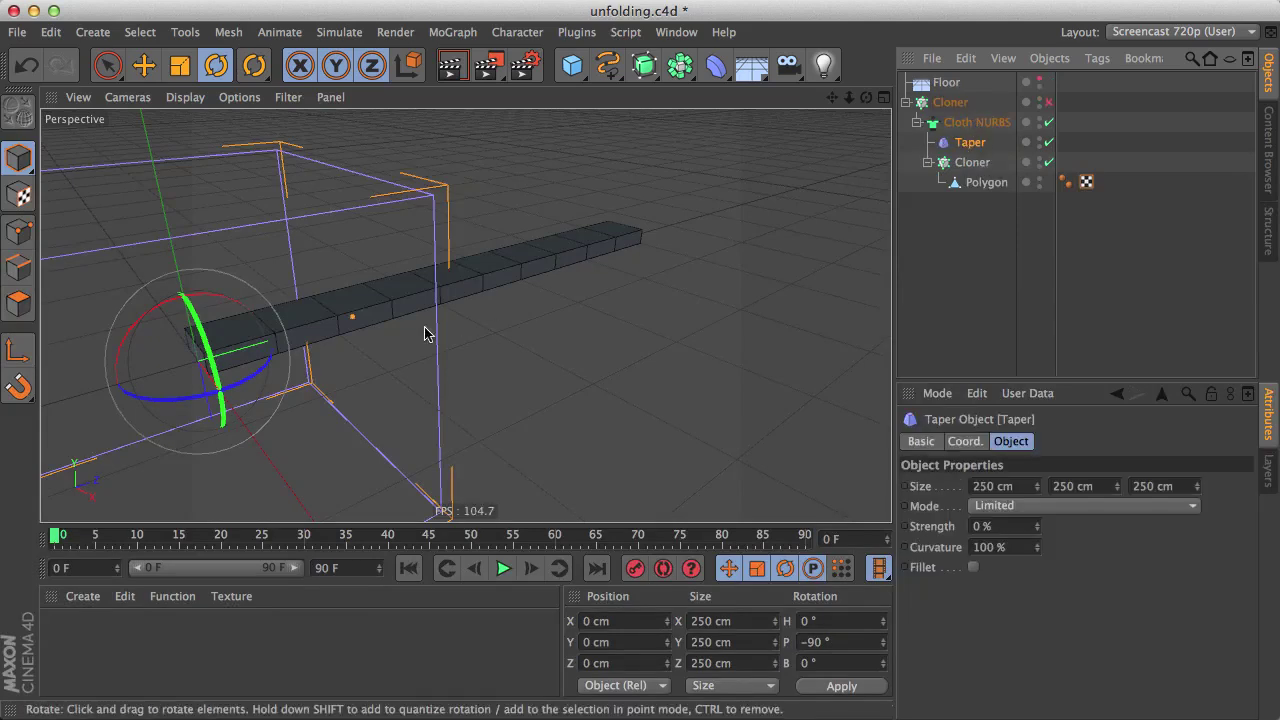
pyautogui.moveTo(426, 331)
pyautogui.keyDown('alt'); pyautogui.mouseDown()
pyautogui.moveTo(323, 363)
pyautogui.moveTo(465, 314)
pyautogui.moveTo(395, 373)
pyautogui.mouseUp(); pyautogui.keyUp('alt')
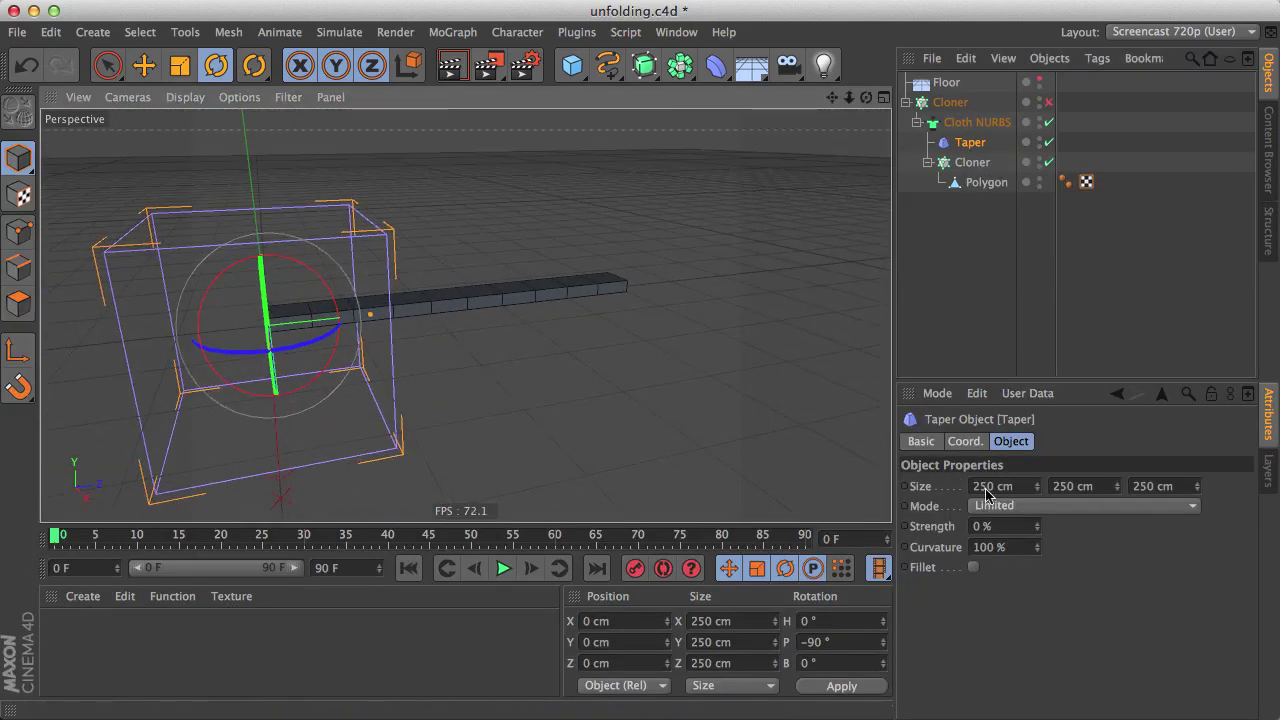
pyautogui.click(968, 163)
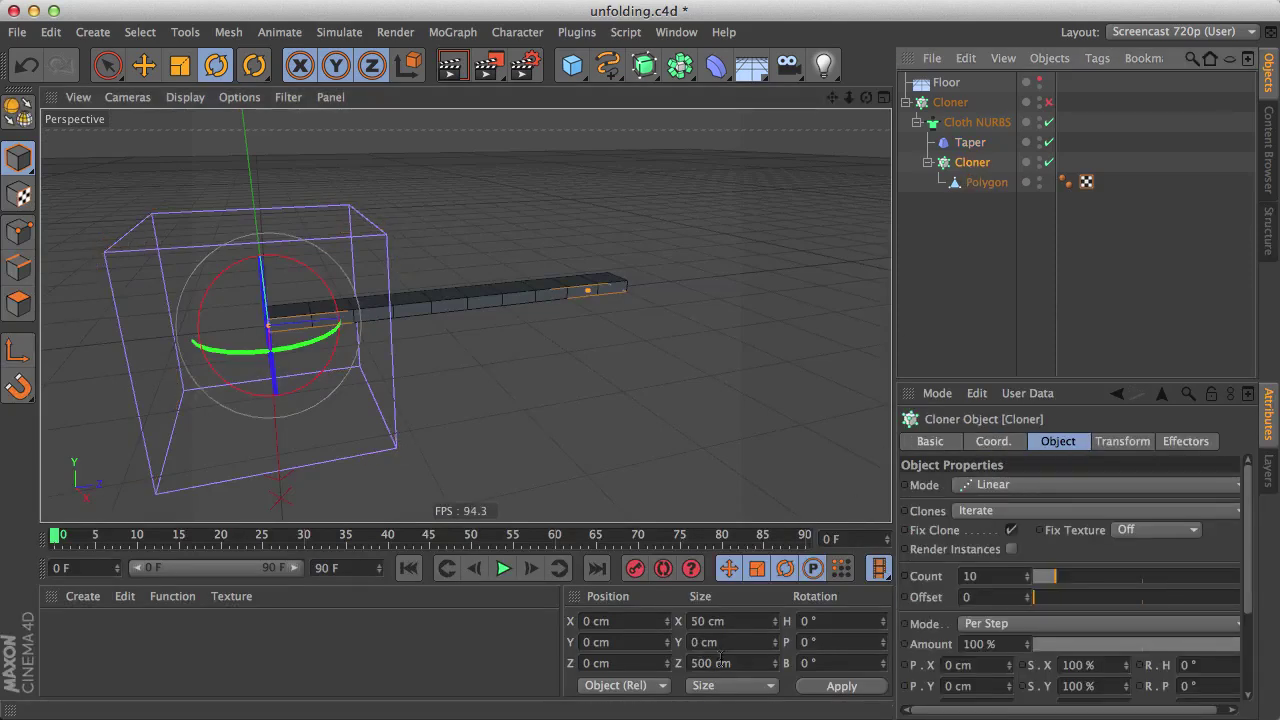
pyautogui.click(968, 142)
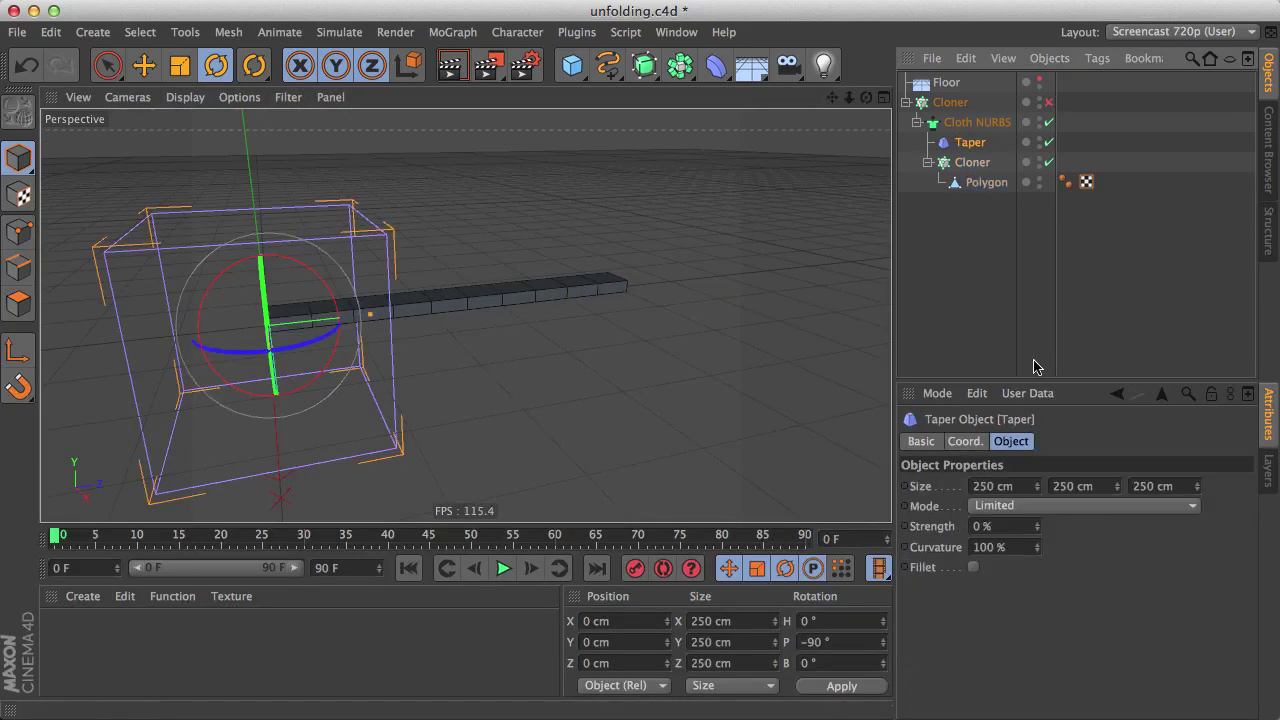
pyautogui.click(1086, 486)
pyautogui.write('500')
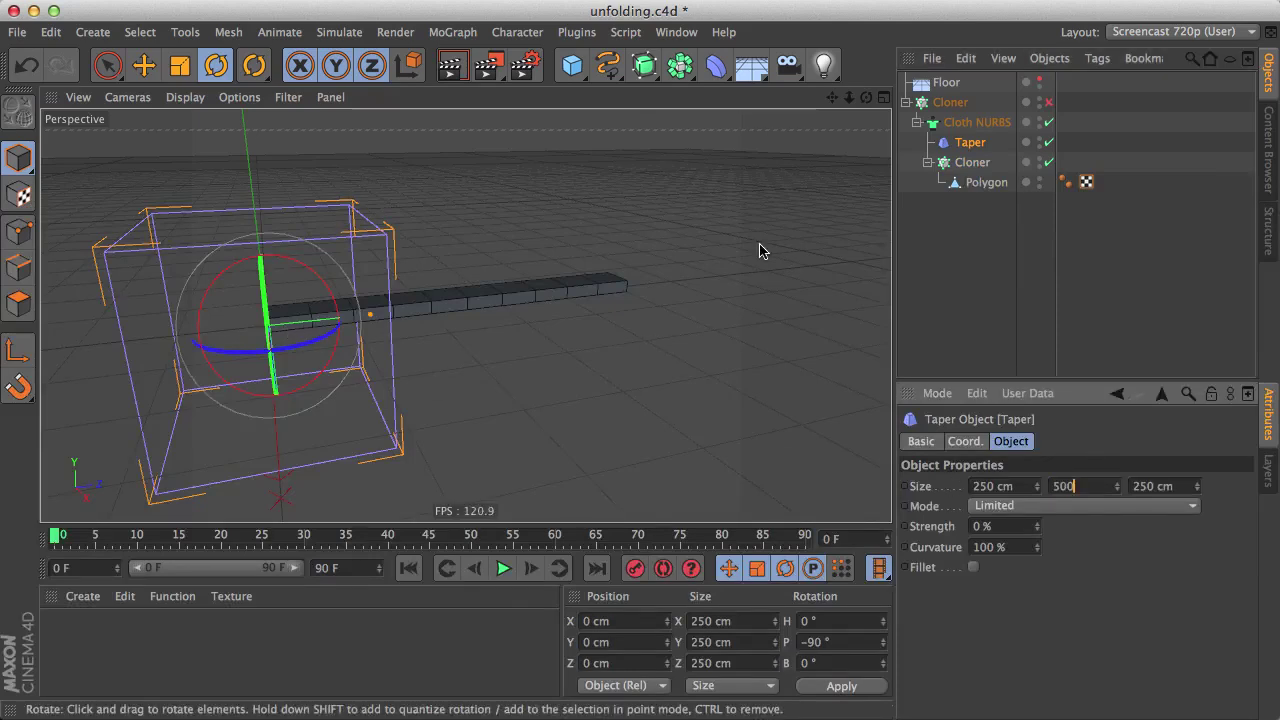
pyautogui.press('Return')
pyautogui.moveTo(396, 354)
pyautogui.keyDown('alt'); pyautogui.mouseDown()
pyautogui.moveTo(337, 329)
pyautogui.moveTo(362, 327)
pyautogui.mouseUp(); pyautogui.keyUp('alt')
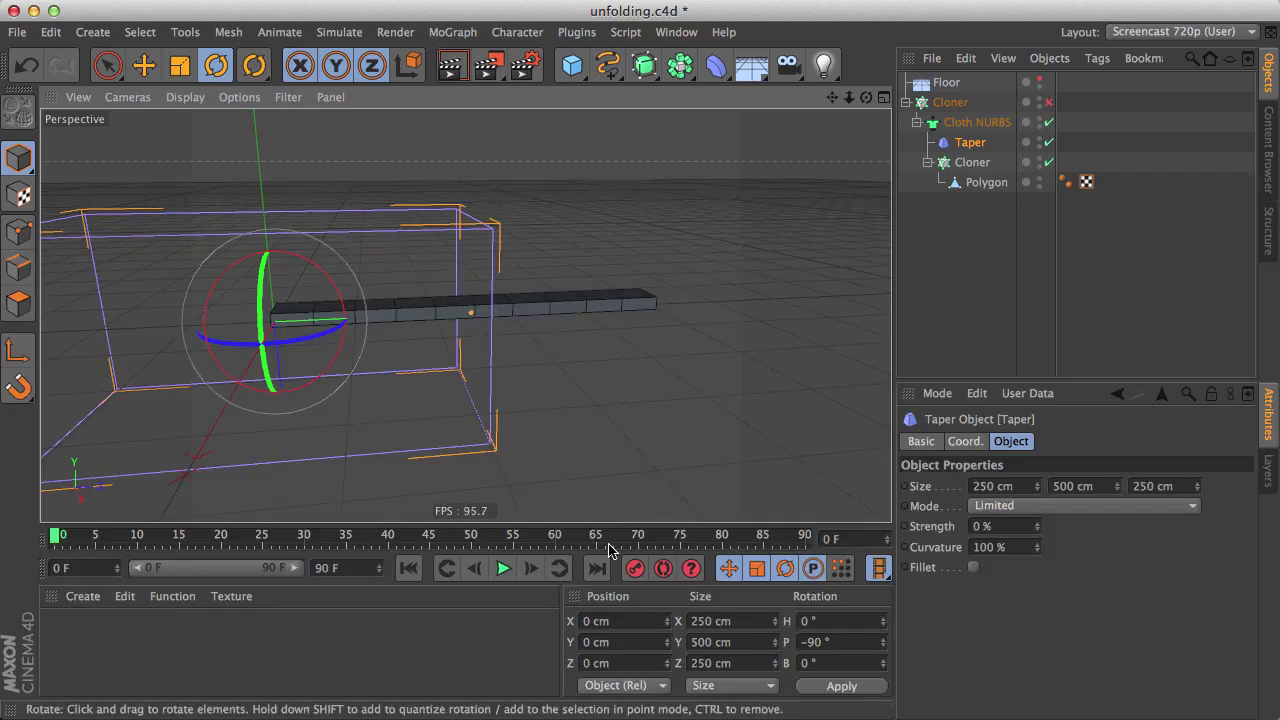
# - Move the Taper to Z 250 cm and size it 50 cm on X, about 52 cm on Z
pyautogui.click(642, 662)
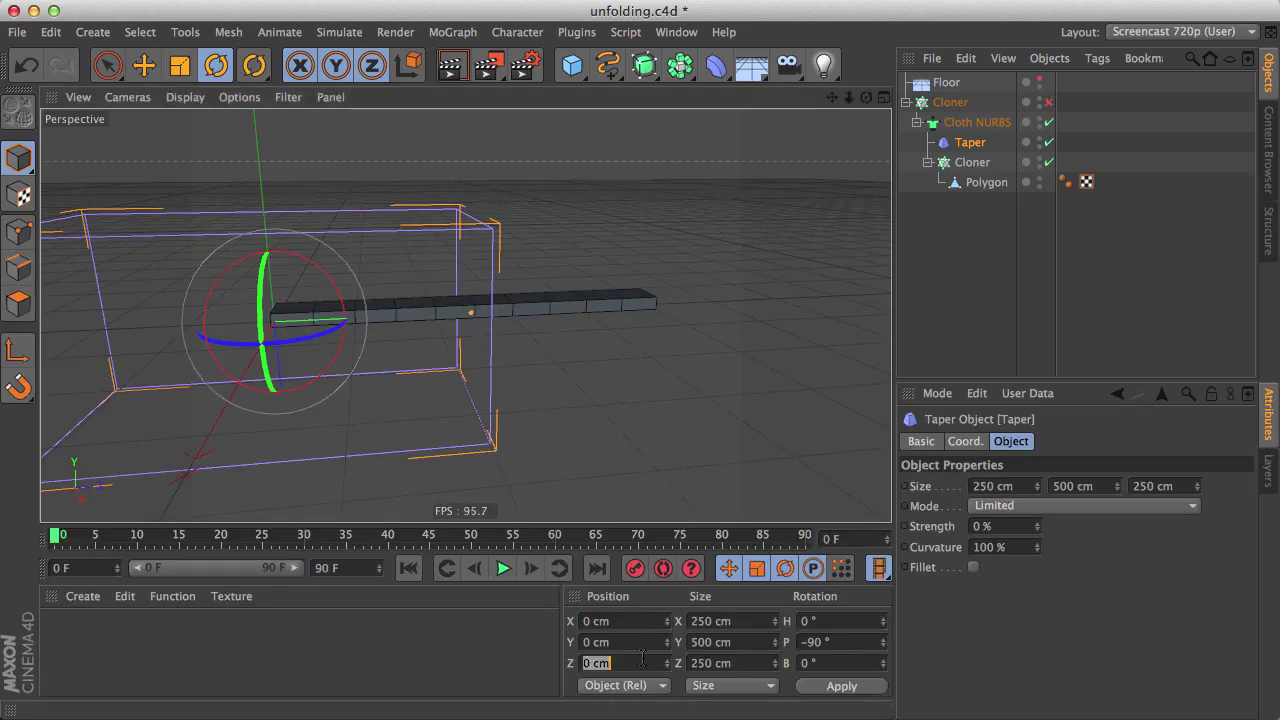
pyautogui.write('250')
pyautogui.press('Return')
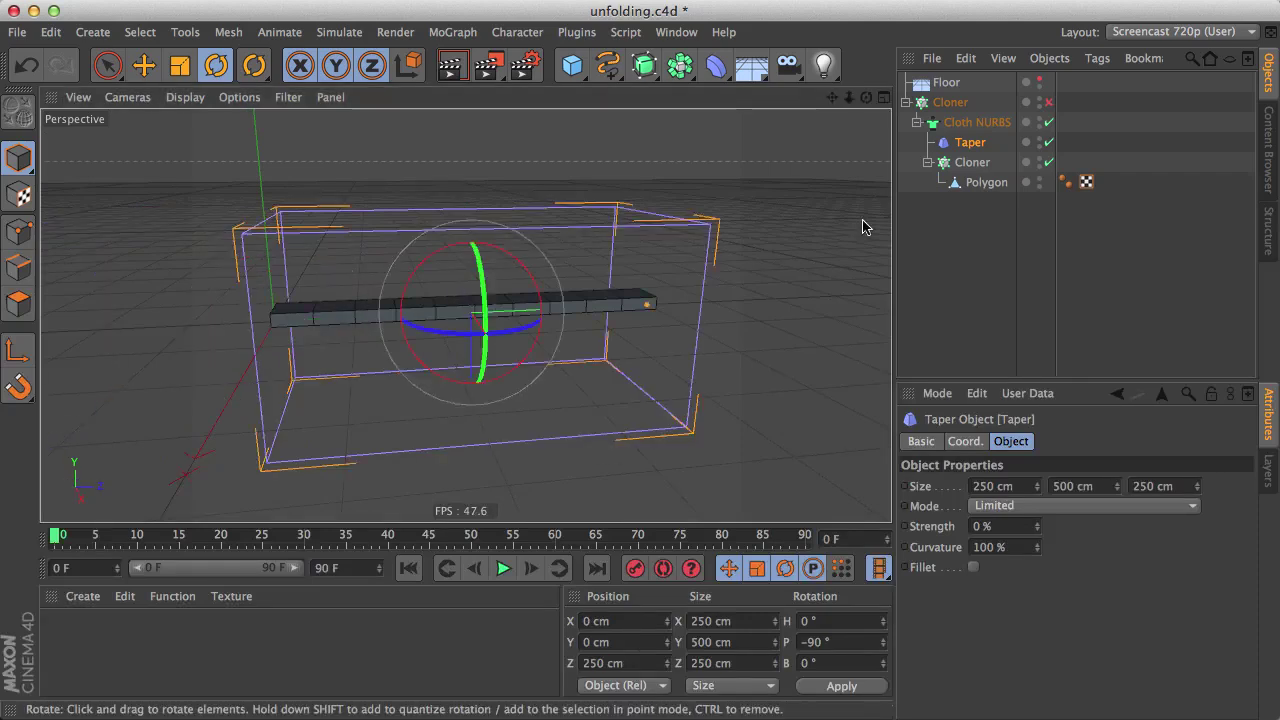
pyautogui.keyDown('alt'); pyautogui.moveTo(412, 357); pyautogui.dragTo(560, 352); pyautogui.keyUp('alt')
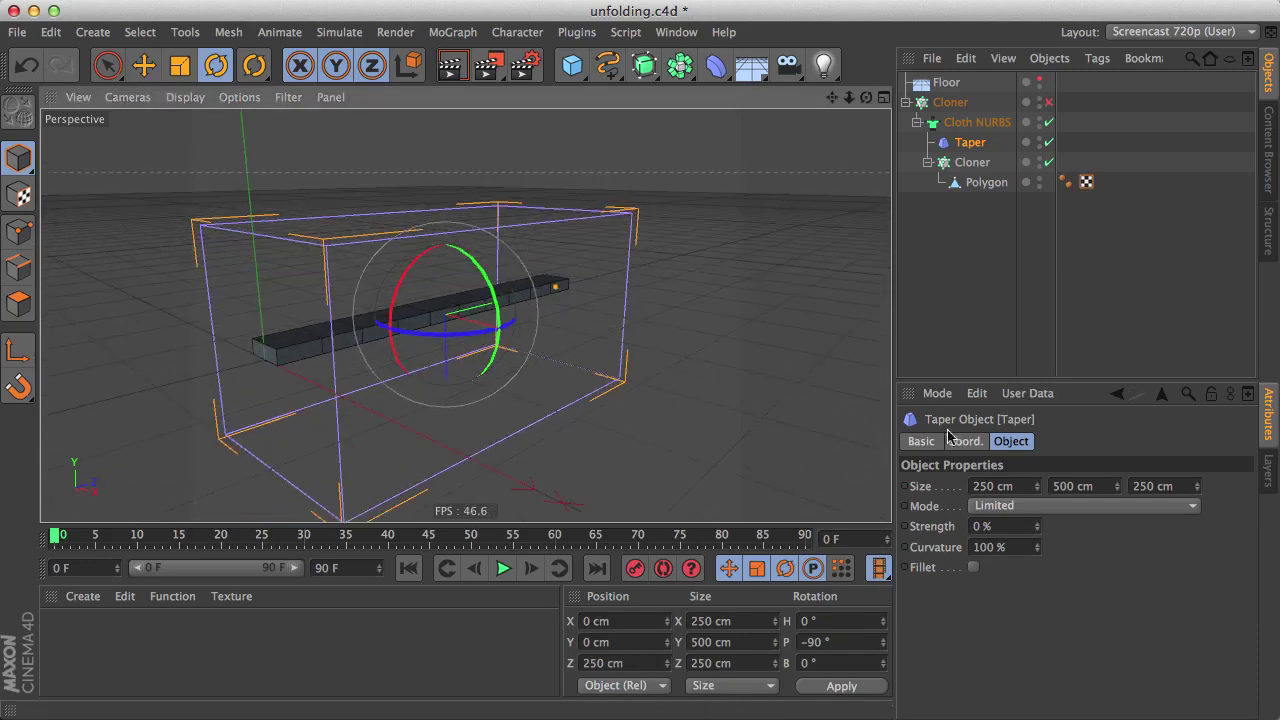
pyautogui.click(1020, 486)
pyautogui.write('50')
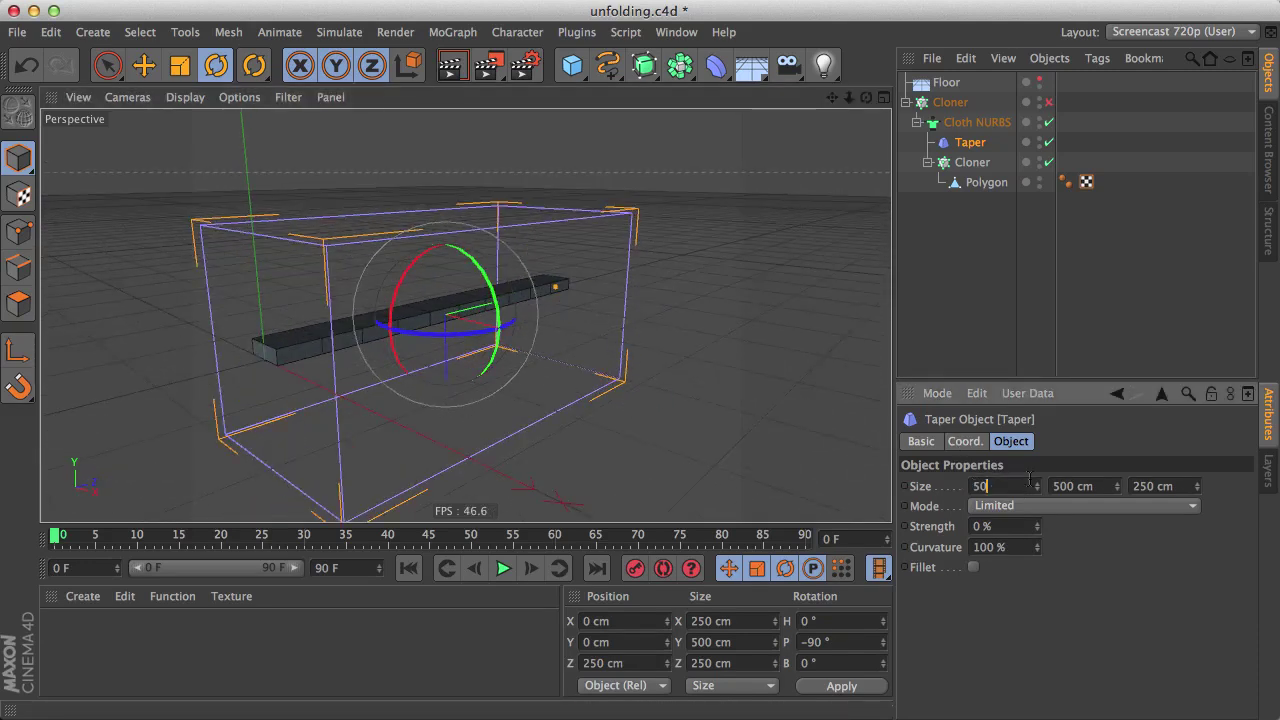
pyautogui.press('Return')
pyautogui.moveTo(1196, 484); pyautogui.dragTo(1196, 560)
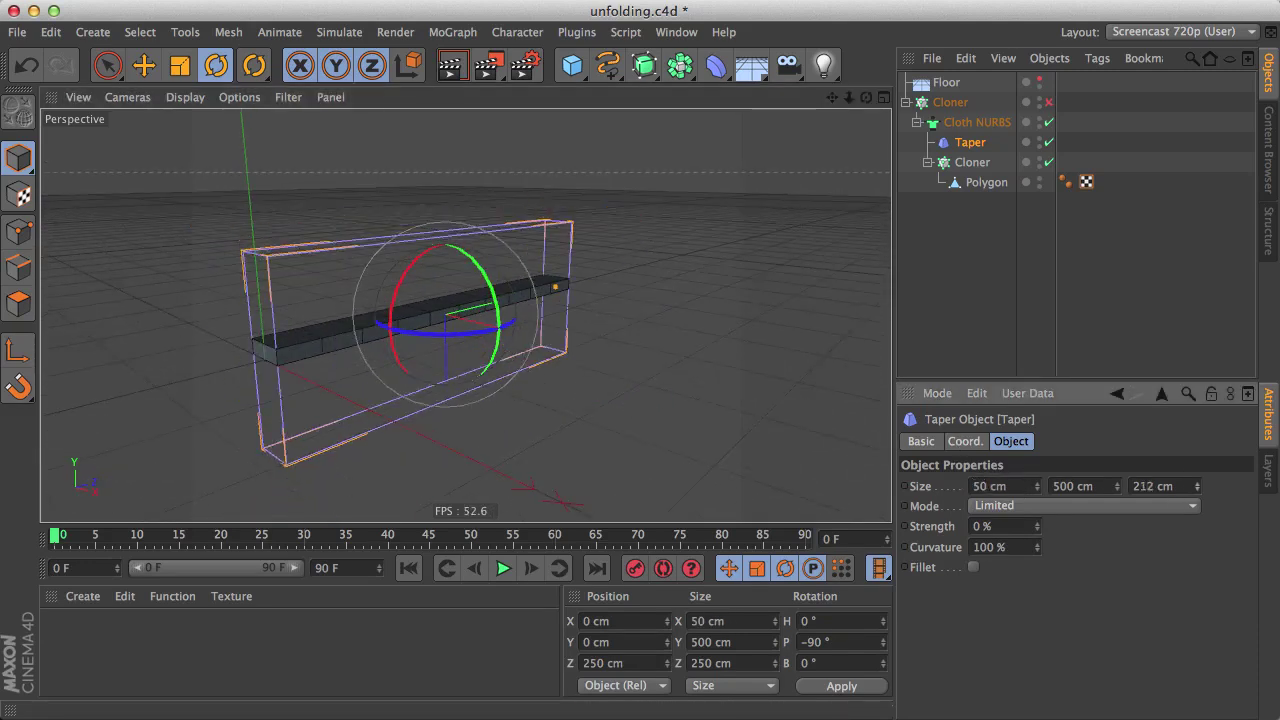
pyautogui.moveTo(1196, 486); pyautogui.dragTo(1196, 480)
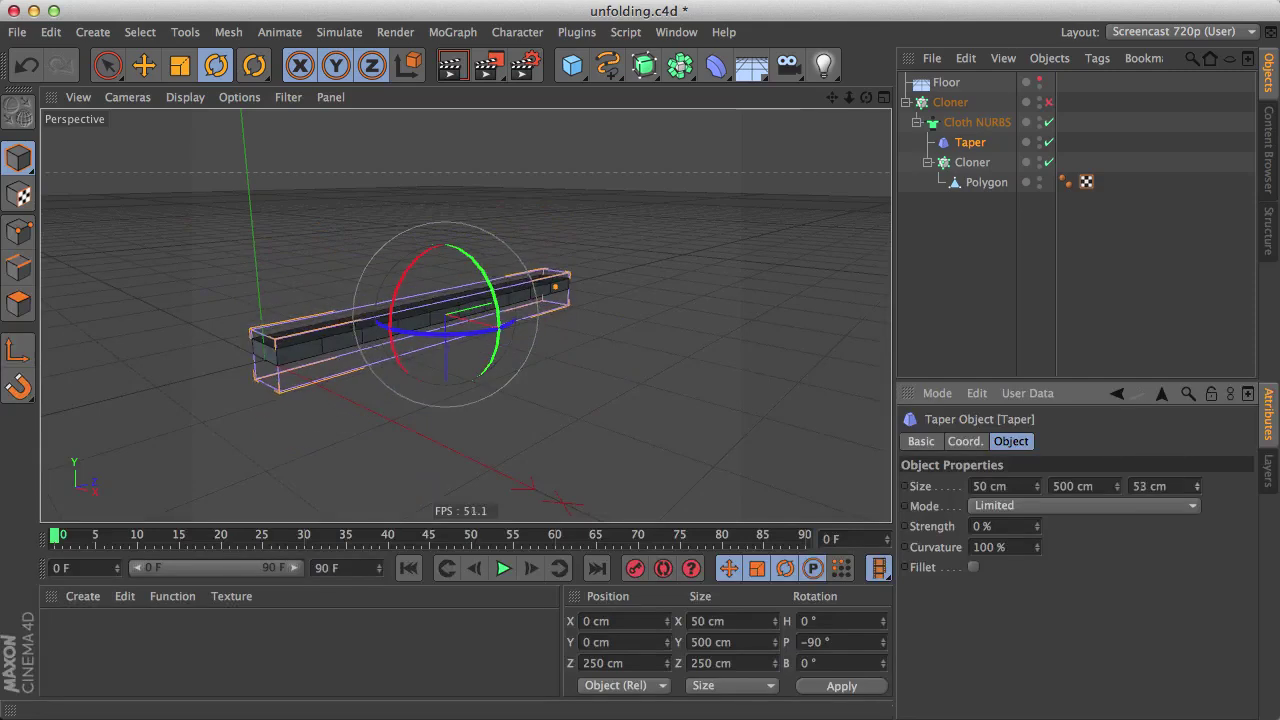
# - Set the Taper to 100% strength and 0% curvature so the strip narrows to a point
pyautogui.moveTo(318, 372)
pyautogui.keyDown('alt'); pyautogui.mouseDown()
pyautogui.moveTo(409, 335)
pyautogui.moveTo(363, 434)
pyautogui.mouseUp(); pyautogui.keyUp('alt')
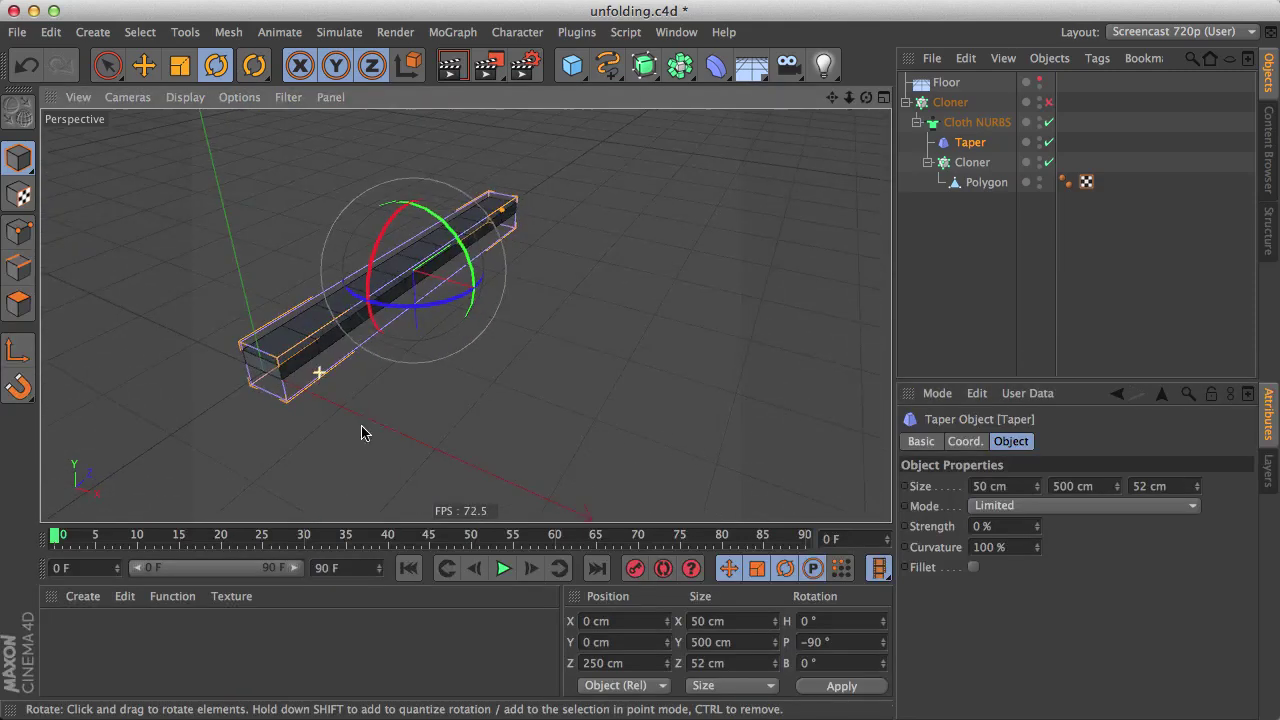
pyautogui.click(1023, 526)
pyautogui.write('00')
pyautogui.press('Return')
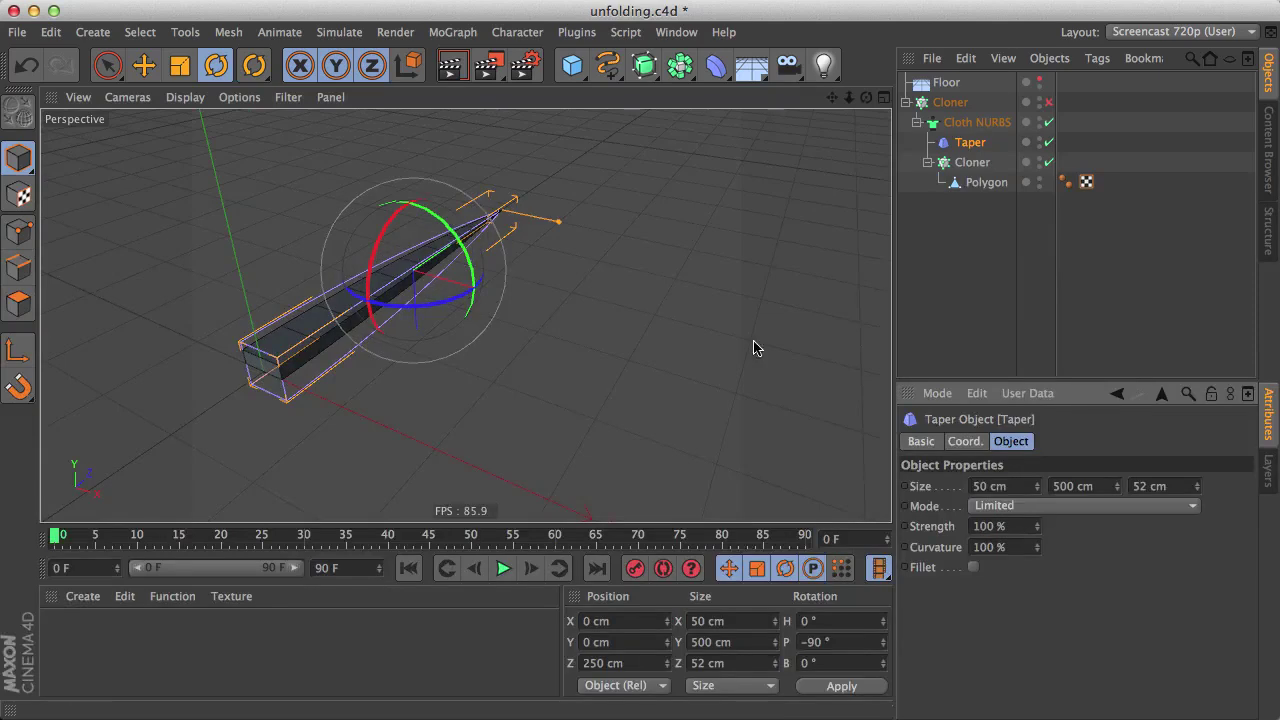
pyautogui.moveTo(391, 282); pyautogui.dragTo(451, 428)
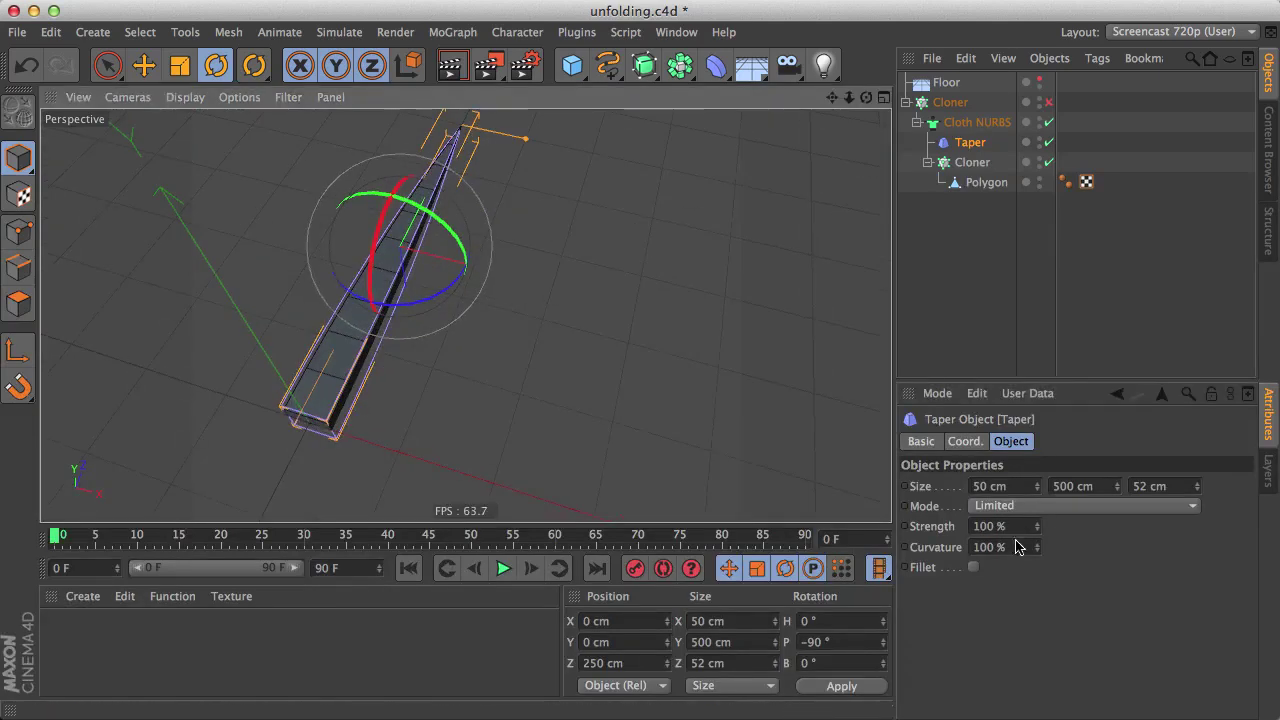
pyautogui.moveTo(1038, 549); pyautogui.dragTo(1038, 600)
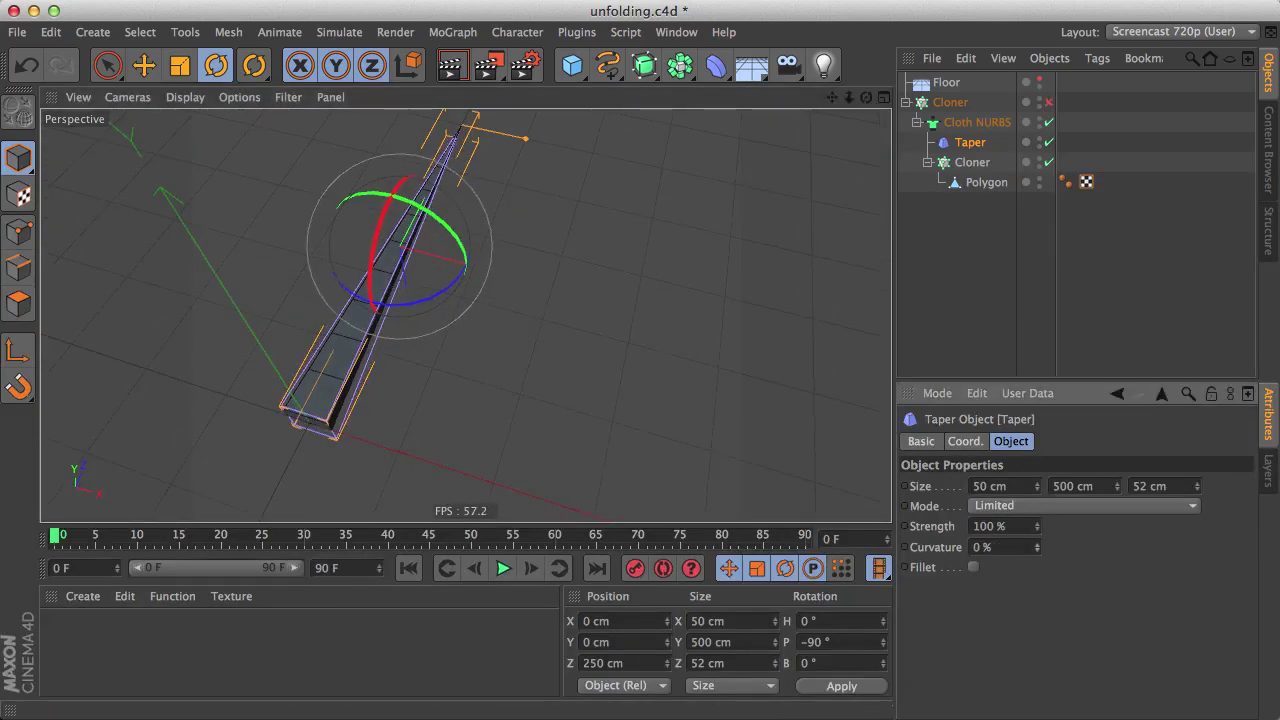
pyautogui.keyDown('alt'); pyautogui.moveTo(366, 353); pyautogui.dragTo(429, 249); pyautogui.keyUp('alt')
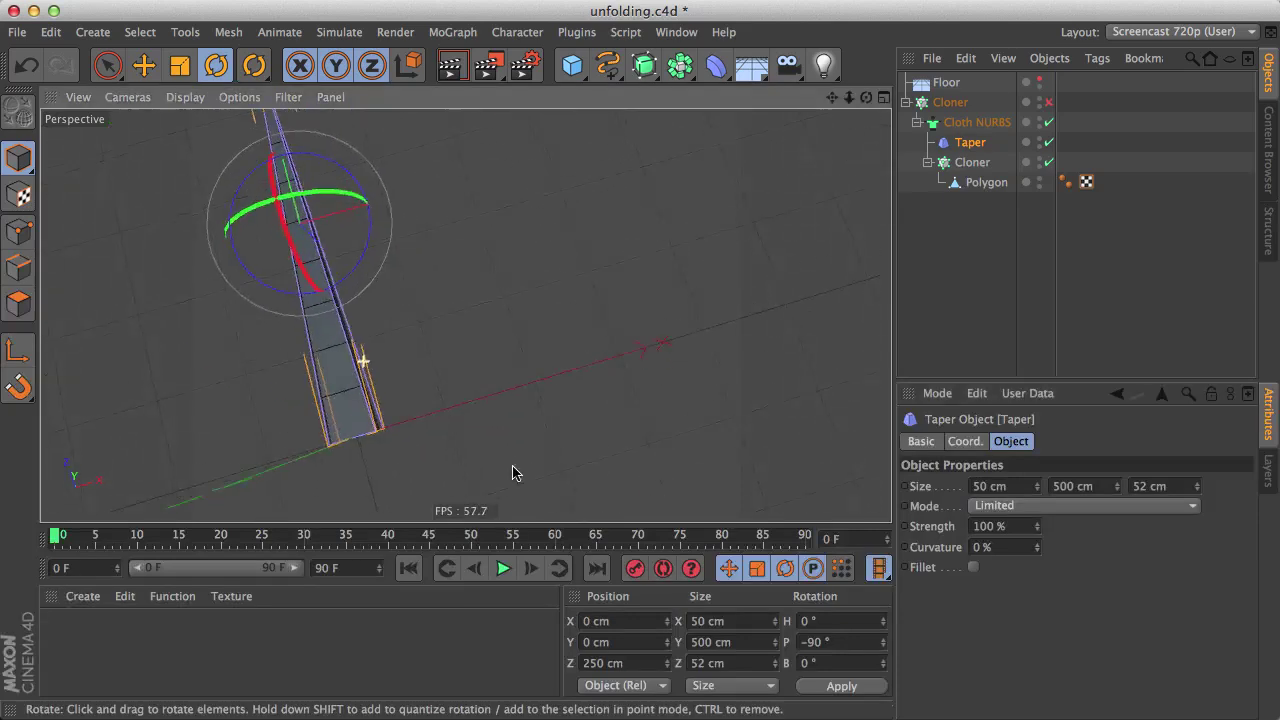
pyautogui.click(1042, 251)
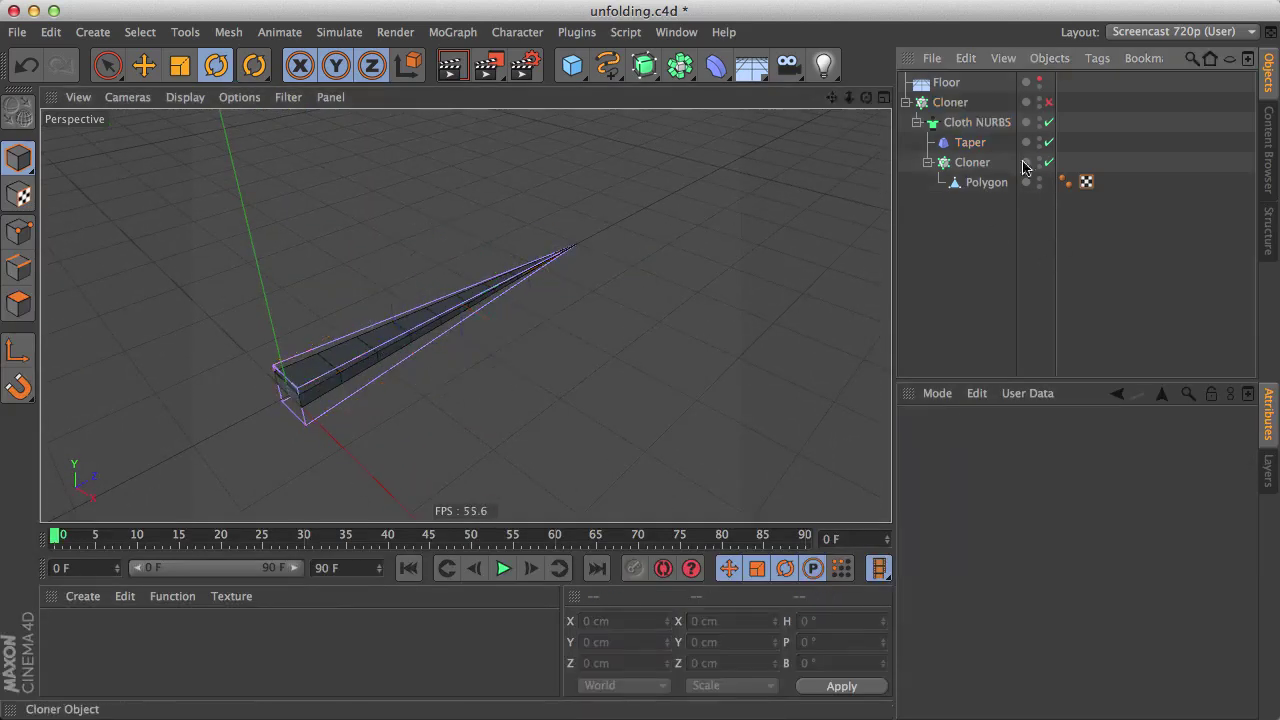
pyautogui.click(1048, 102)
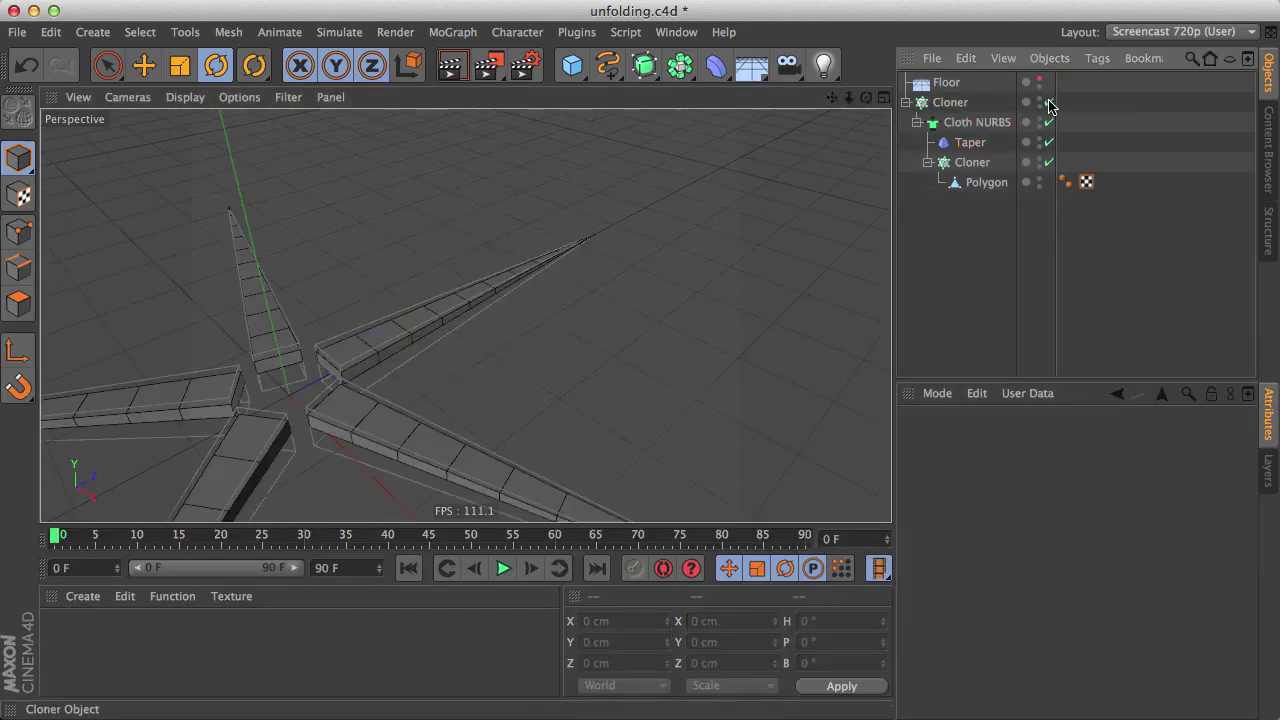
pyautogui.moveTo(620, 237)
pyautogui.keyDown('alt'); pyautogui.mouseDown()
pyautogui.moveTo(288, 434)
pyautogui.moveTo(303, 452)
pyautogui.moveTo(334, 443)
pyautogui.moveTo(391, 349)
pyautogui.moveTo(433, 334)
pyautogui.mouseUp(); pyautogui.keyUp('alt')
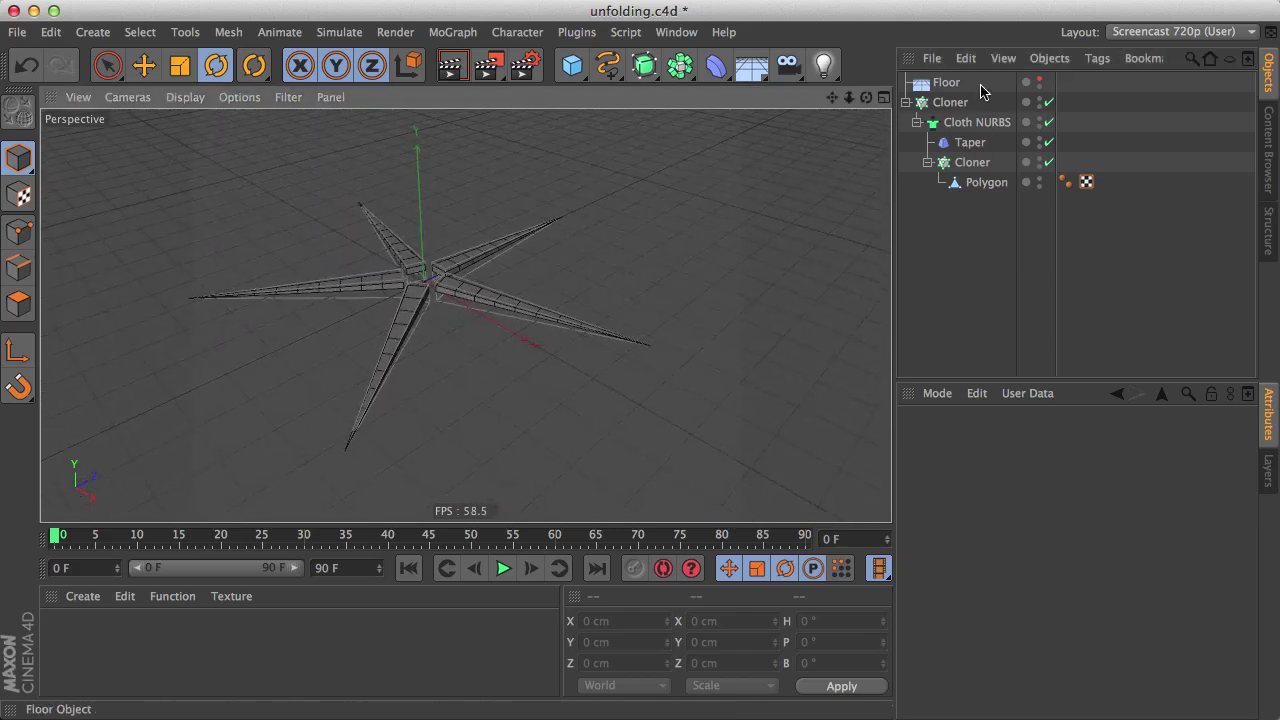
pyautogui.click(1049, 103)
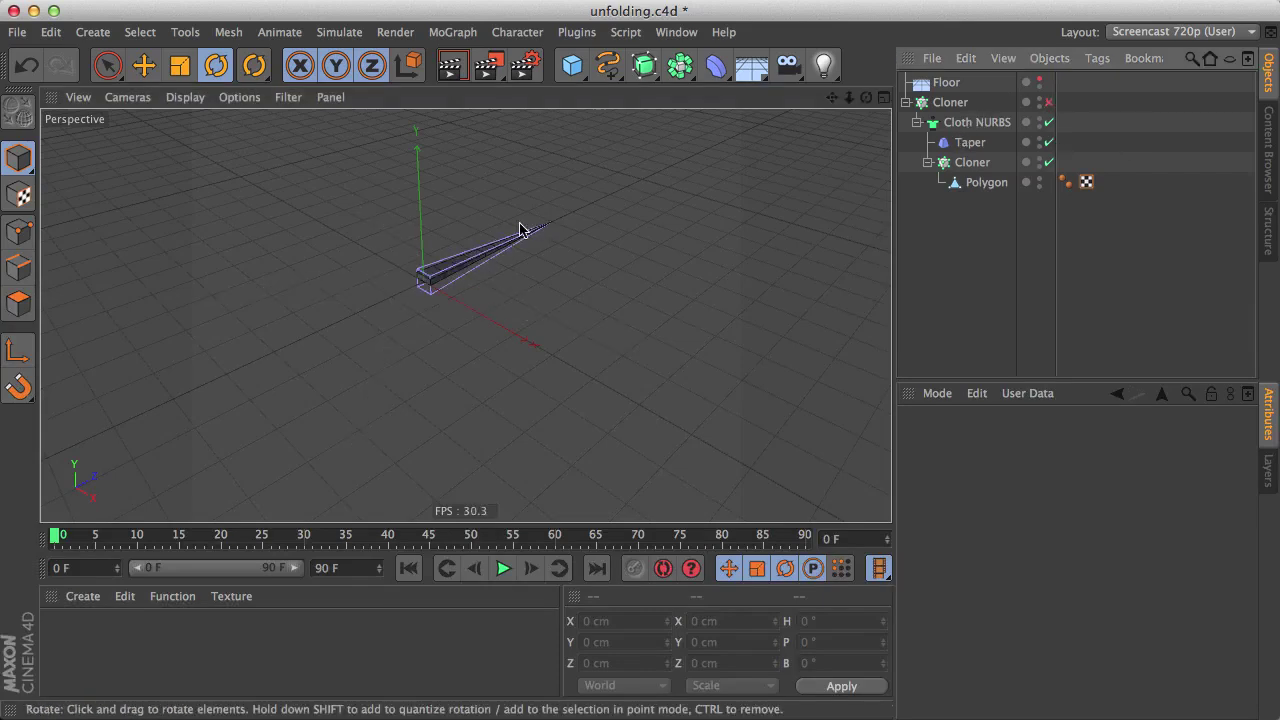
pyautogui.keyDown('alt'); pyautogui.moveTo(347, 321); pyautogui.dragTo(380, 300); pyautogui.keyUp('alt')
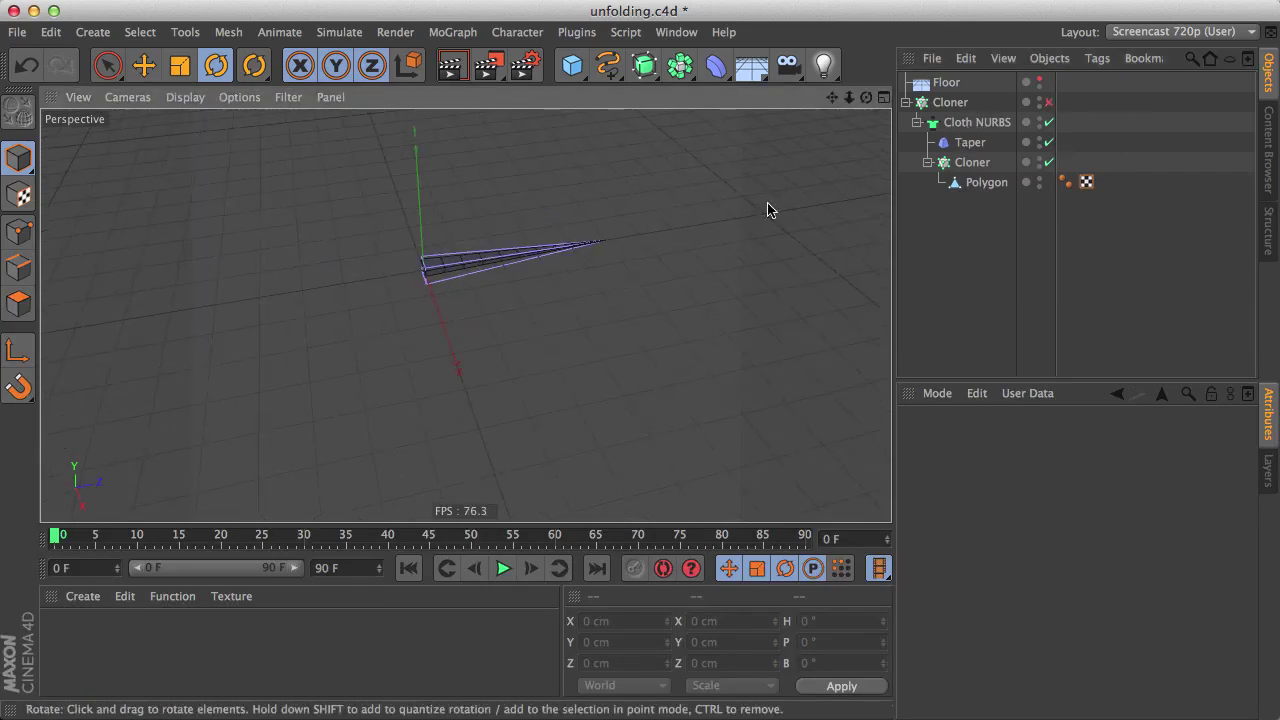
pyautogui.click(958, 124)
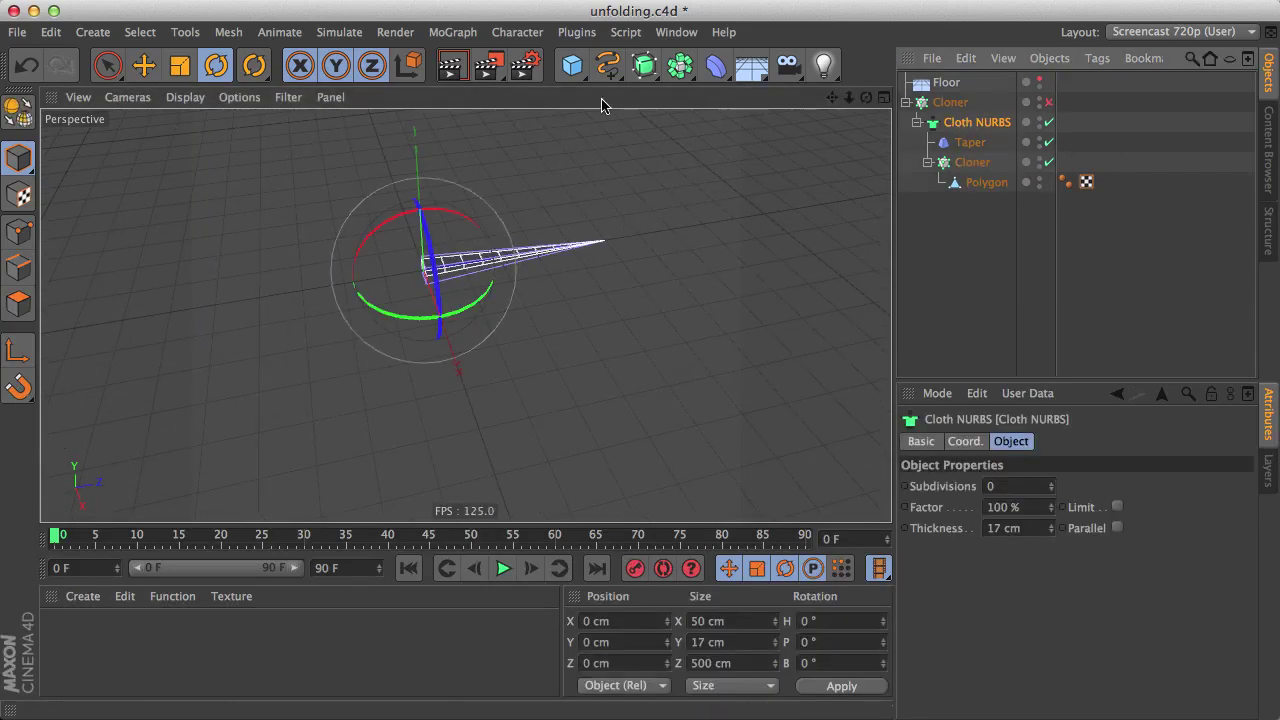
# - Add a Null and move it along Z to the wedge tip at 500 cm
pyautogui.moveTo(572, 65); pyautogui.dragTo(634, 88)
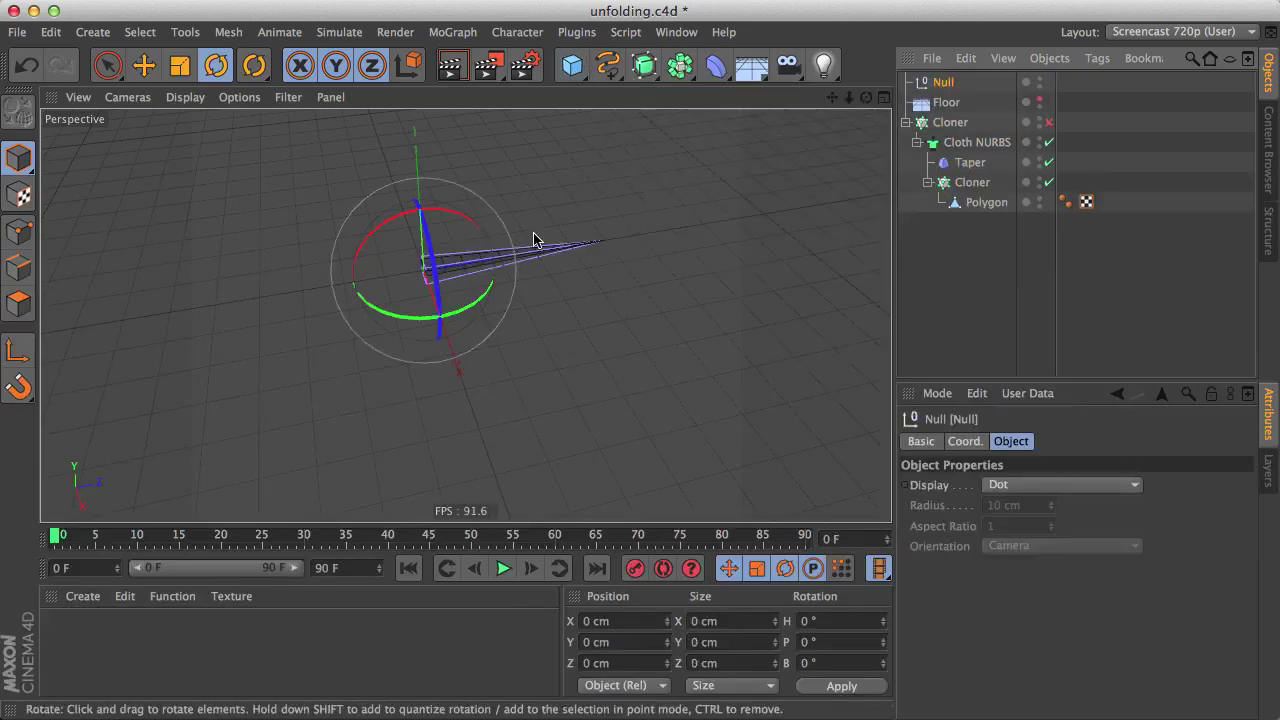
pyautogui.press('e')
pyautogui.moveTo(528, 251); pyautogui.dragTo(695, 251)
pyautogui.scroll(2, 763, 254)
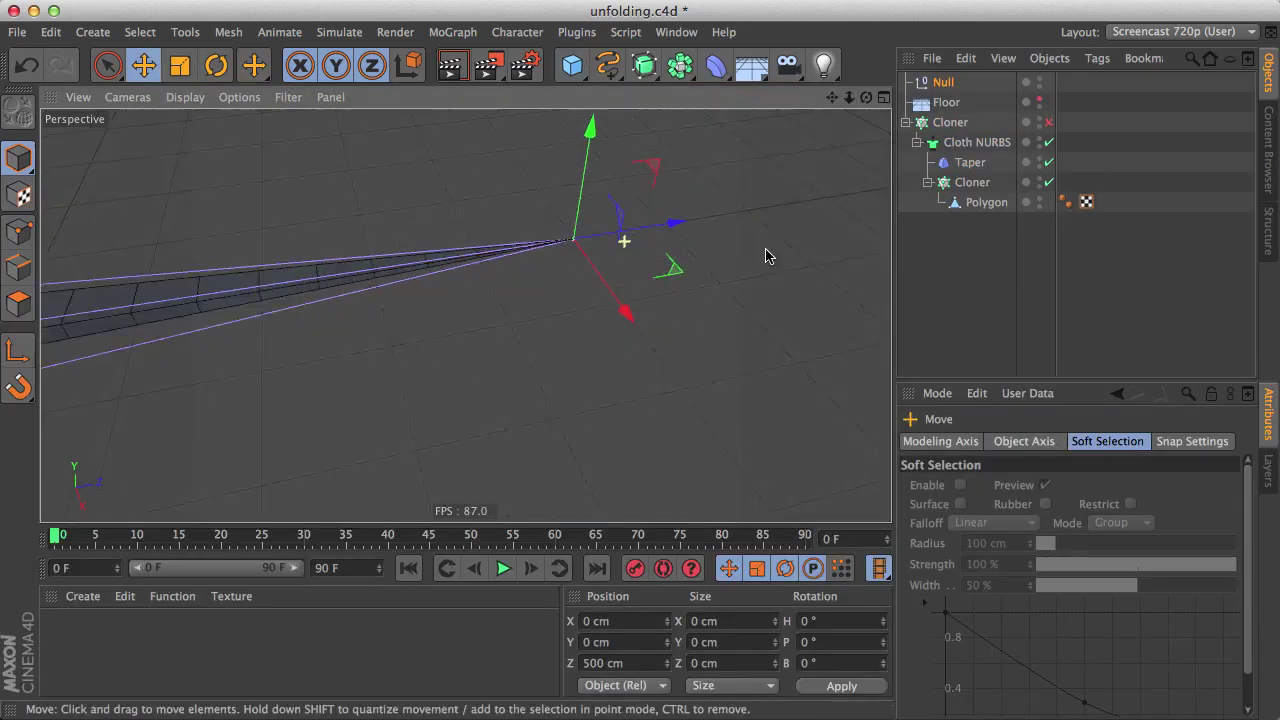
pyautogui.scroll(2, 765, 262)
pyautogui.scroll(2, 795, 277)
# - Parent the Null under the Cloner and nest Cloth NURBS inside the Null
pyautogui.scroll(1, 795, 277)
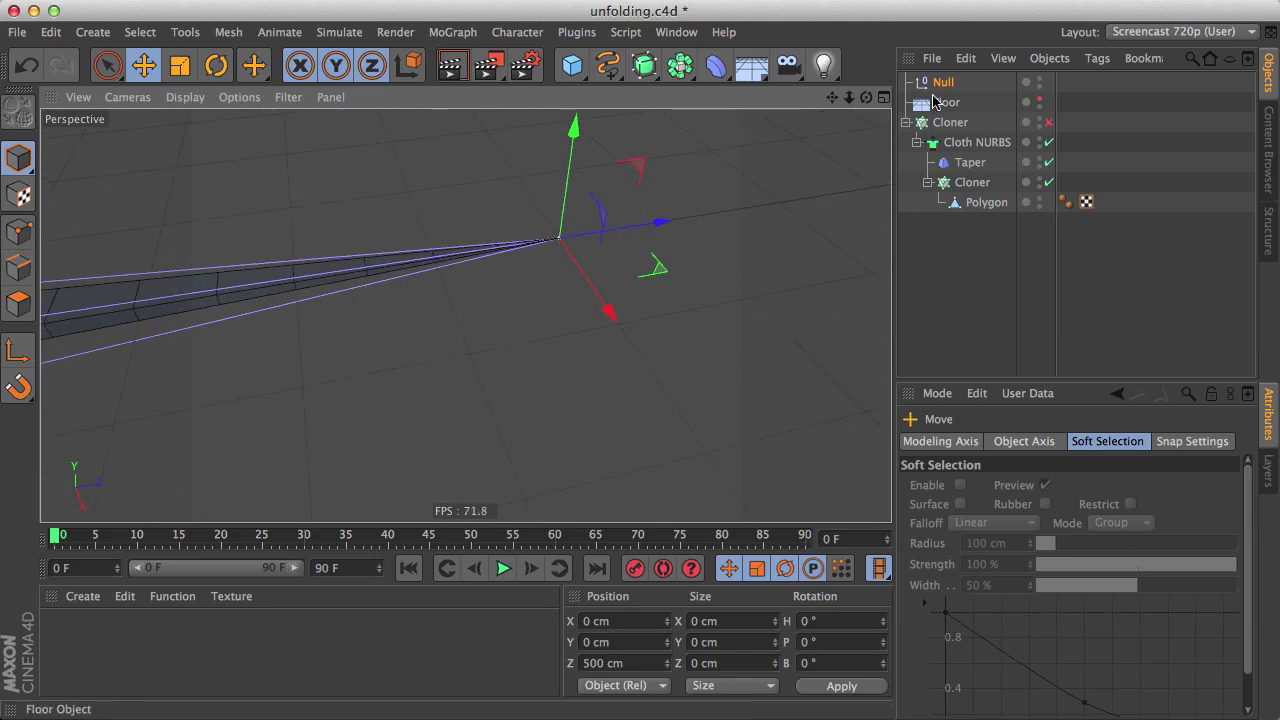
pyautogui.moveTo(942, 82); pyautogui.dragTo(958, 126)
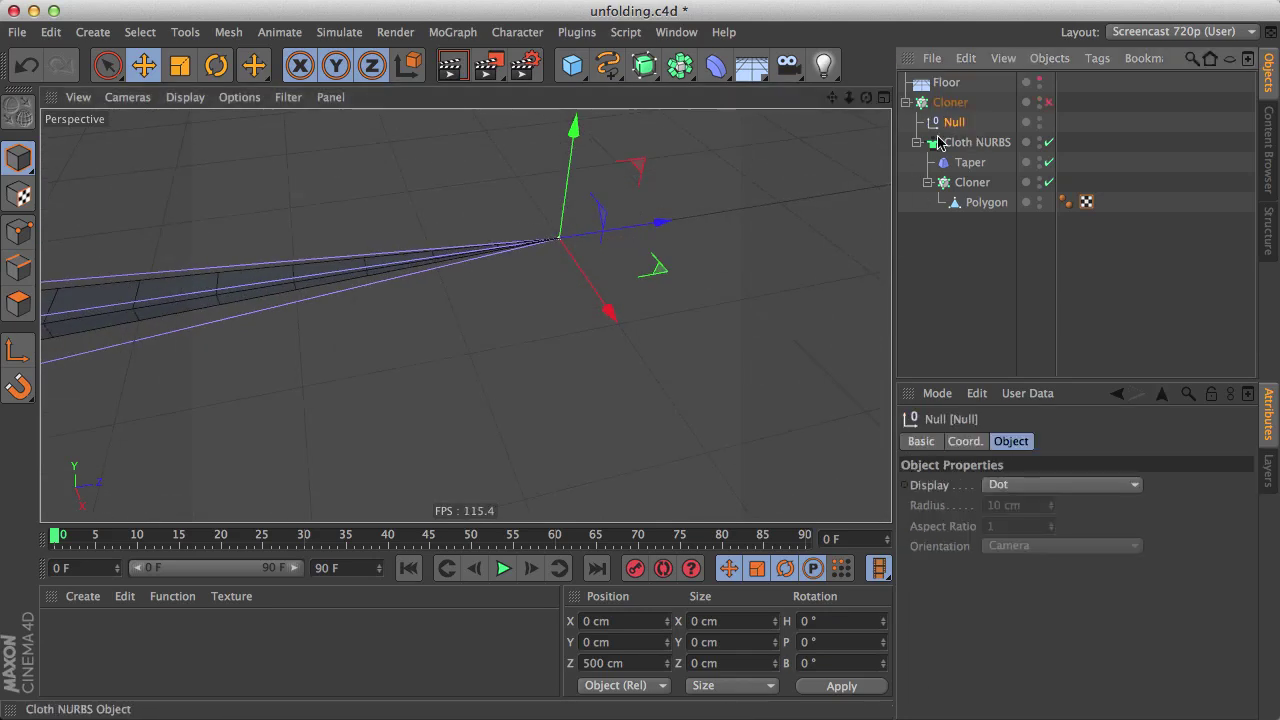
pyautogui.click(917, 143)
pyautogui.keyDown('alt'); pyautogui.moveTo(566, 226); pyautogui.dragTo(726, 220); pyautogui.keyUp('alt')
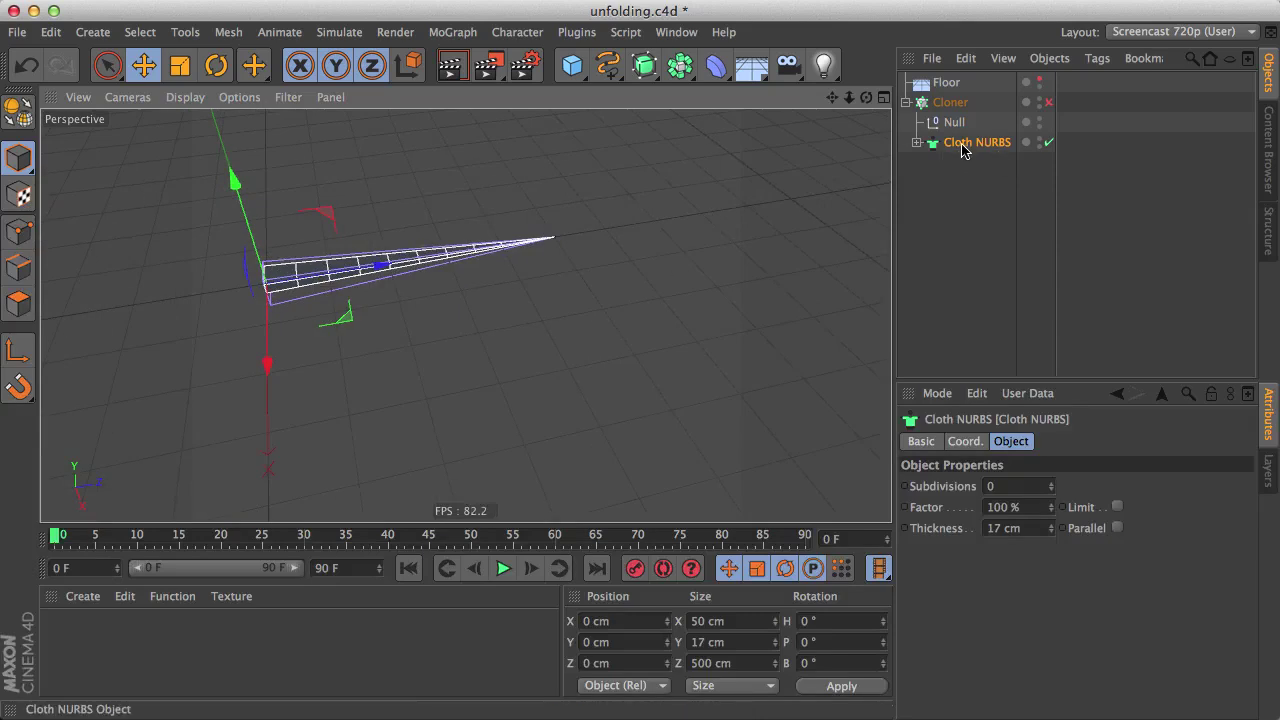
pyautogui.moveTo(960, 145); pyautogui.dragTo(955, 122)
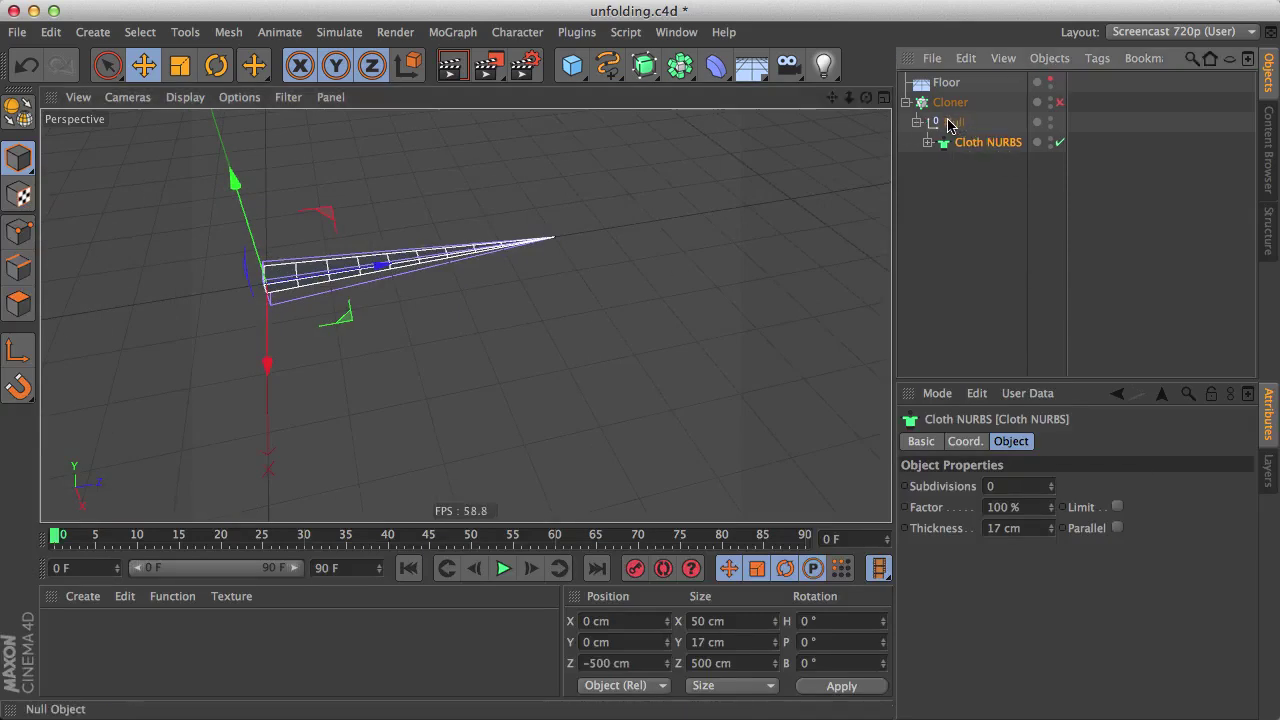
pyautogui.click(955, 122)
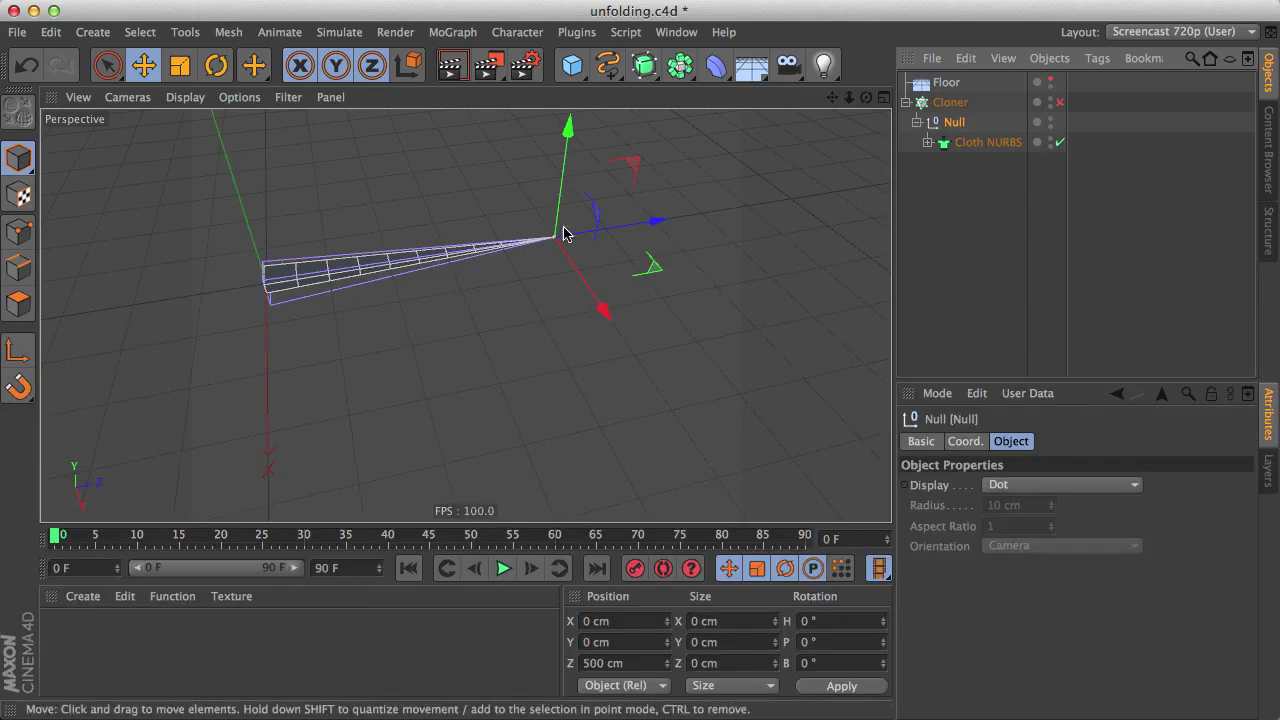
# - Rename the Null to 'Slice'
pyautogui.doubleClick(958, 122)
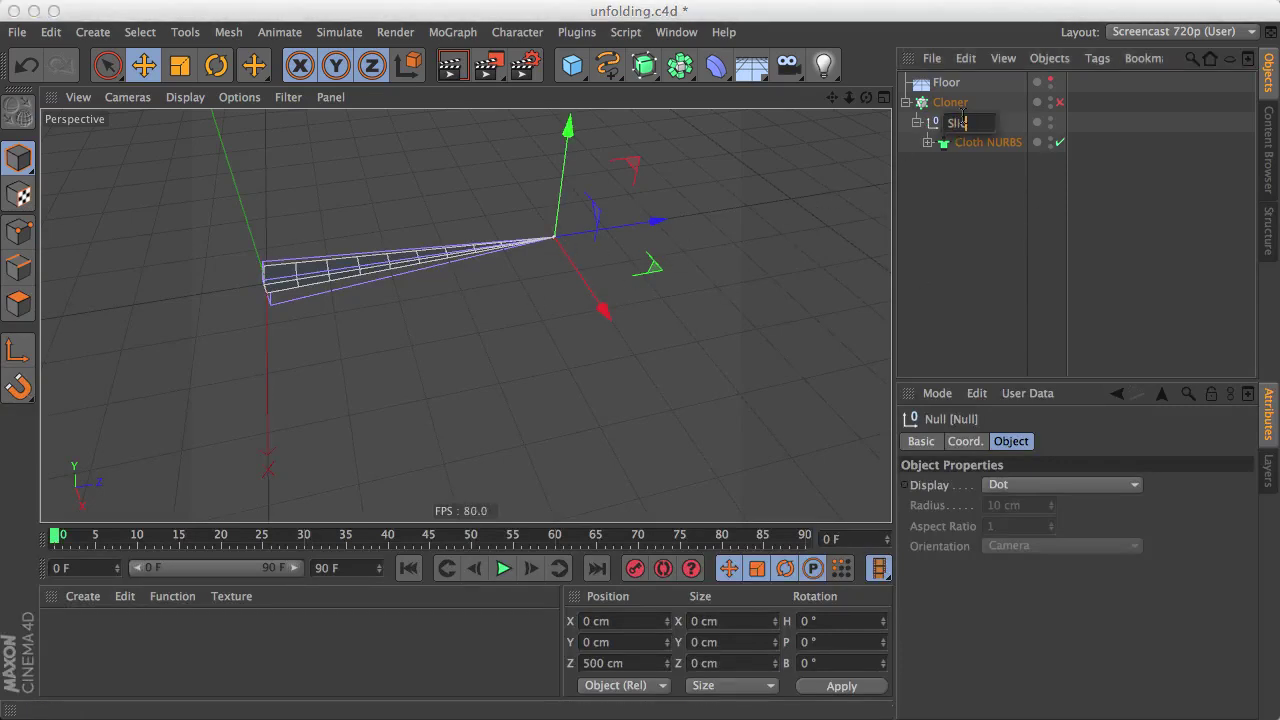
pyautogui.write('t')
pyautogui.press('Return')
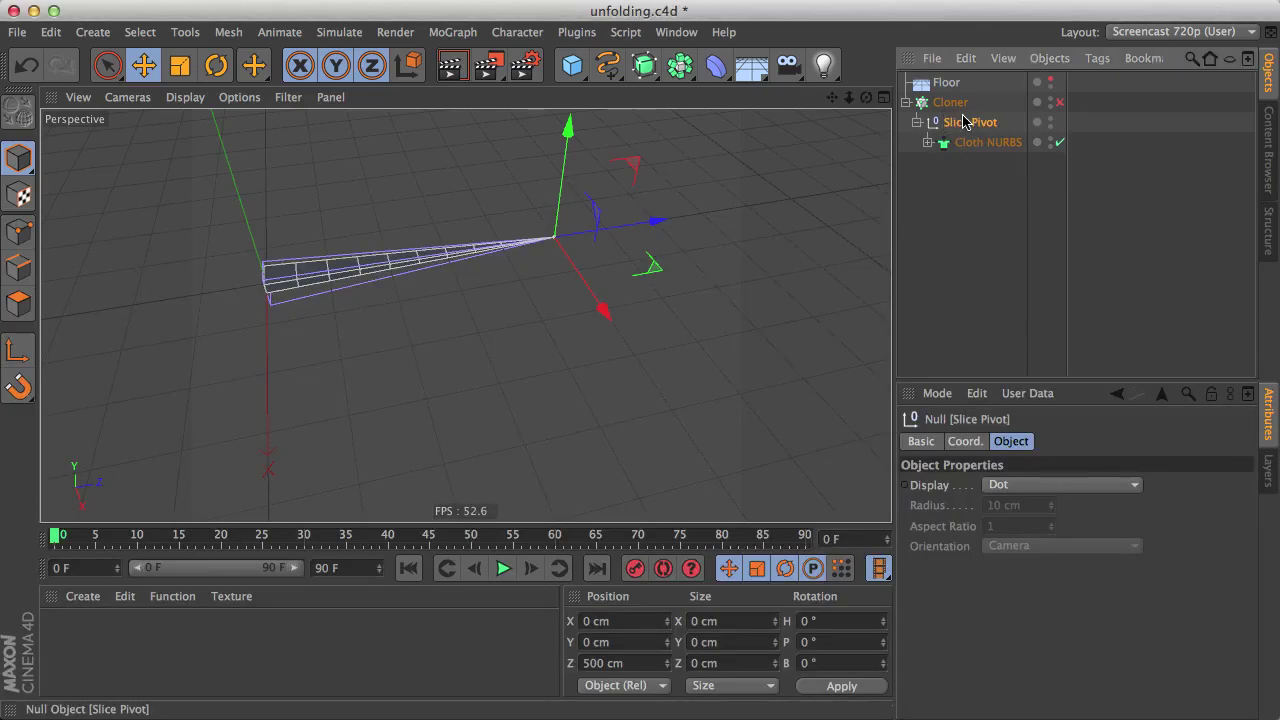
pyautogui.doubleClick(972, 124)
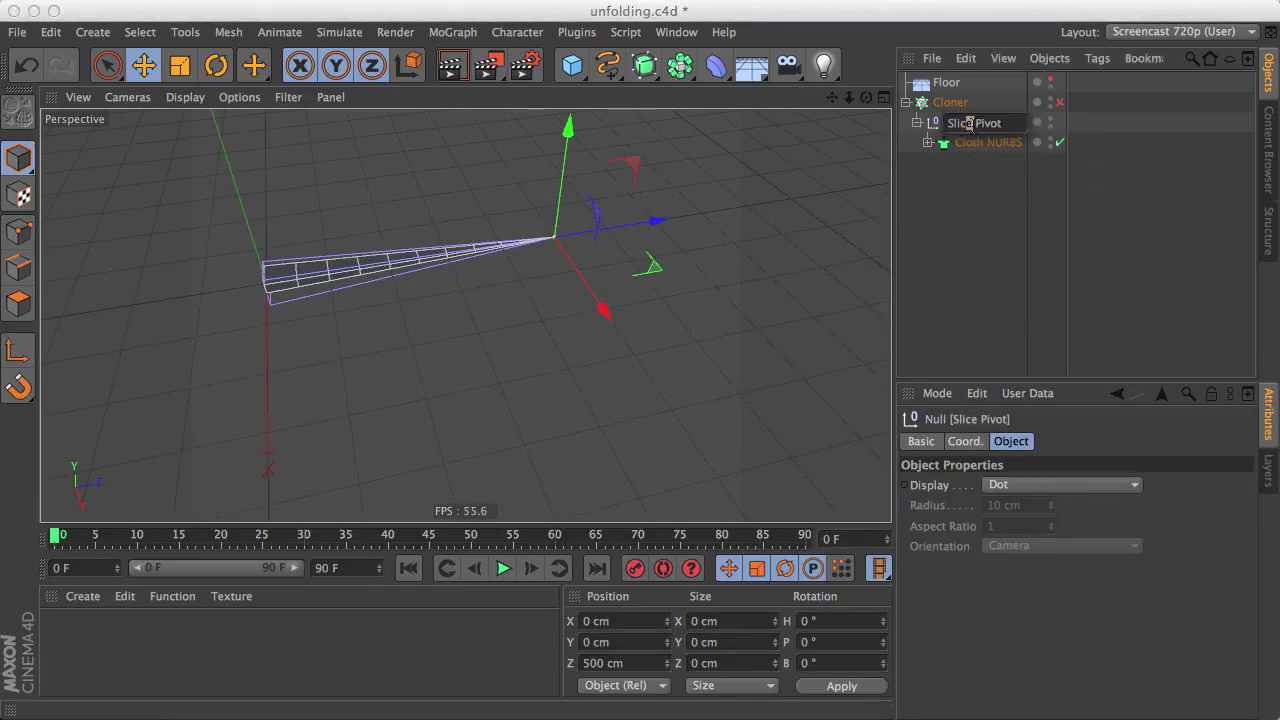
pyautogui.write('Slice')
pyautogui.press('Return')
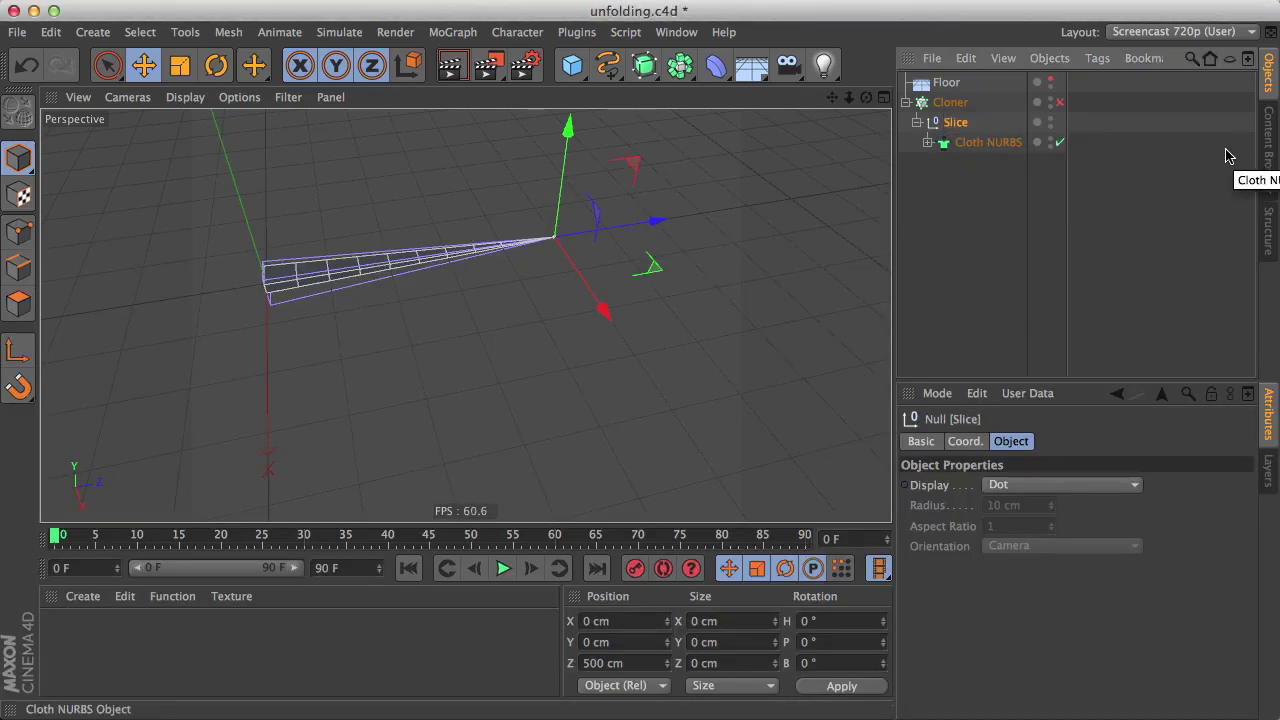
# - Enable the Cloner and orbit around the radial clones
pyautogui.click(1058, 103)
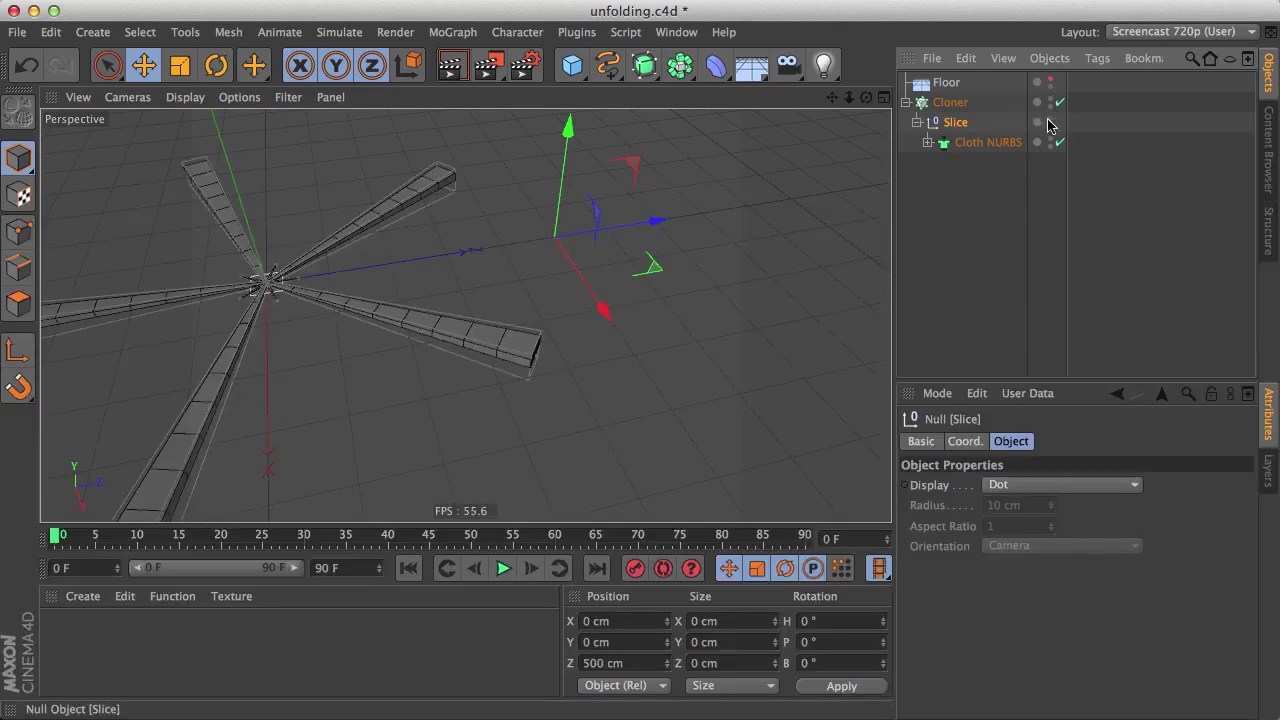
pyautogui.keyDown('alt'); pyautogui.moveTo(294, 303); pyautogui.dragTo(580, 283); pyautogui.keyUp('alt')
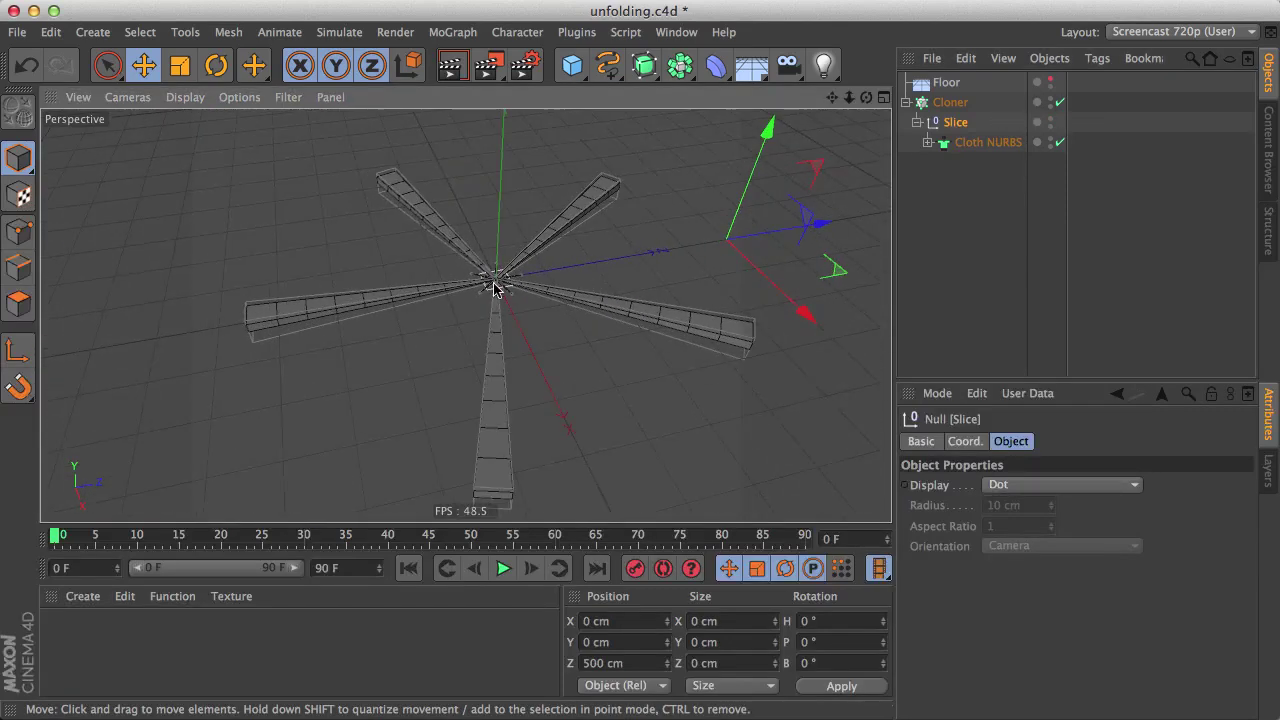
pyautogui.keyDown('alt'); pyautogui.moveTo(494, 287); pyautogui.dragTo(634, 286, button='right'); pyautogui.keyUp('alt')
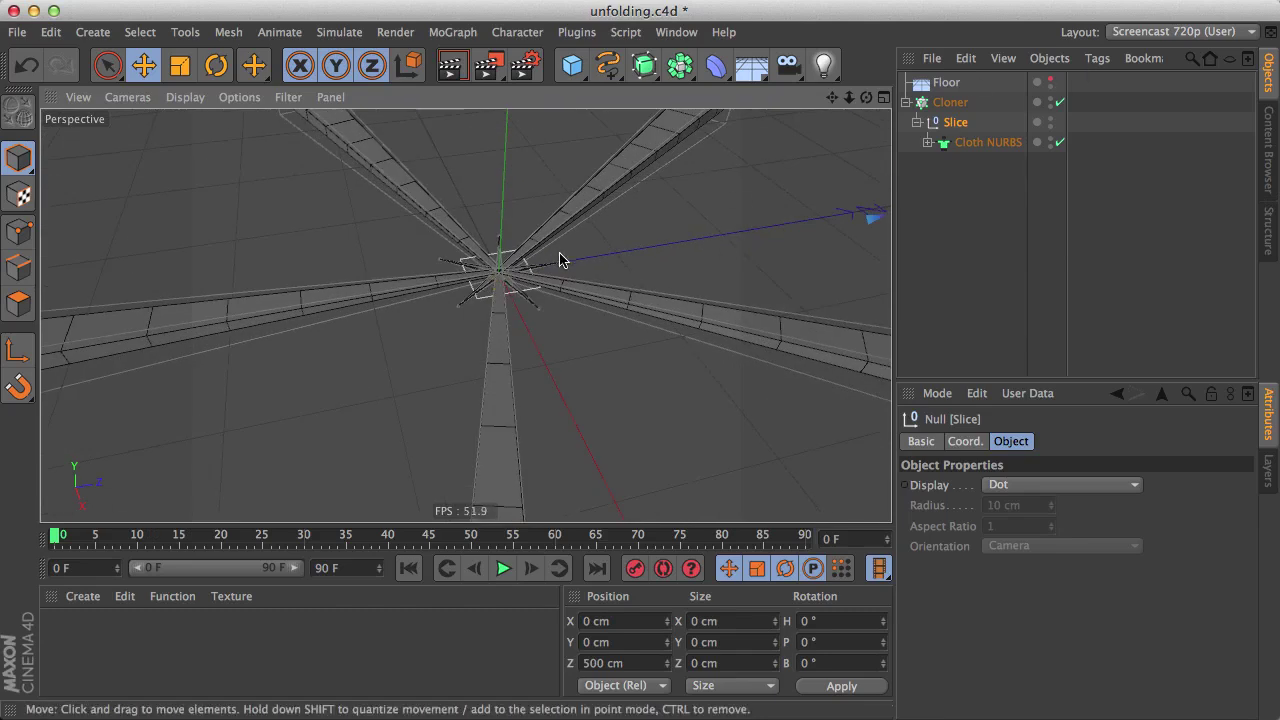
pyautogui.moveTo(560, 260)
pyautogui.keyDown('alt'); pyautogui.mouseDown()
pyautogui.moveTo(757, 257)
pyautogui.moveTo(723, 234)
pyautogui.moveTo(567, 342)
pyautogui.mouseUp(); pyautogui.keyUp('alt')
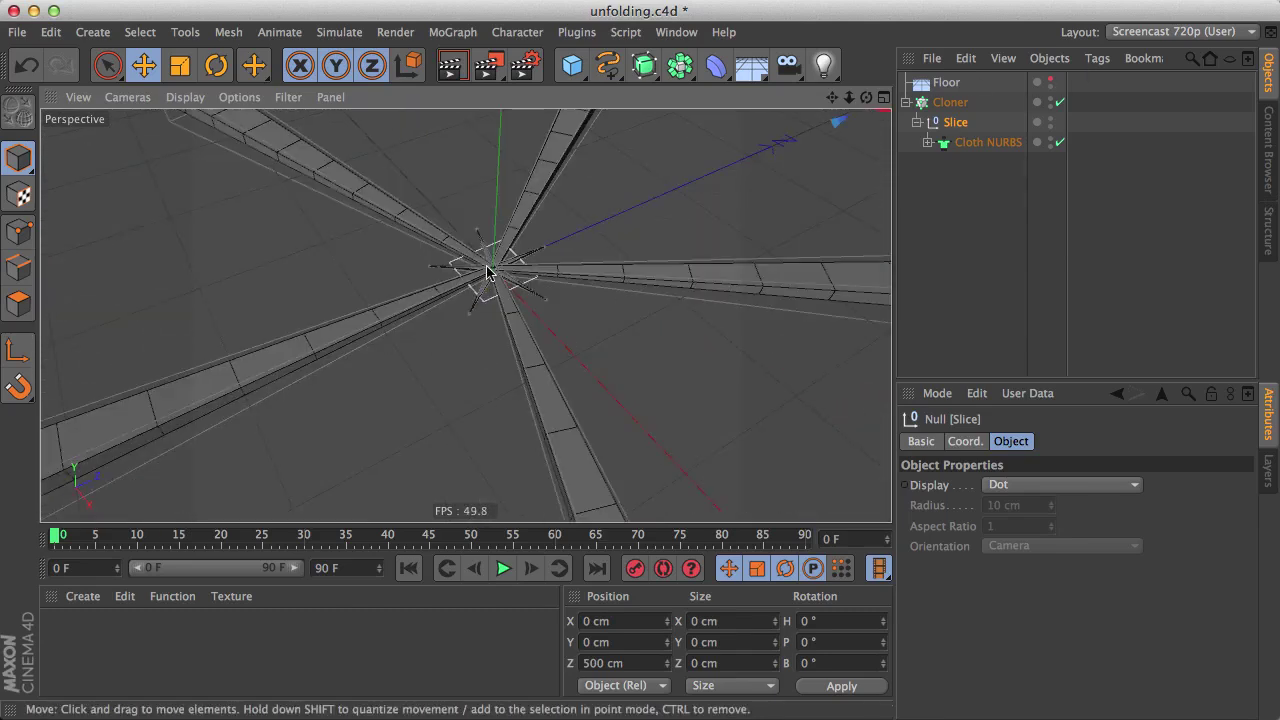
# - Set the Cloner's radius to 0 cm and its count to 63
pyautogui.click(950, 102)
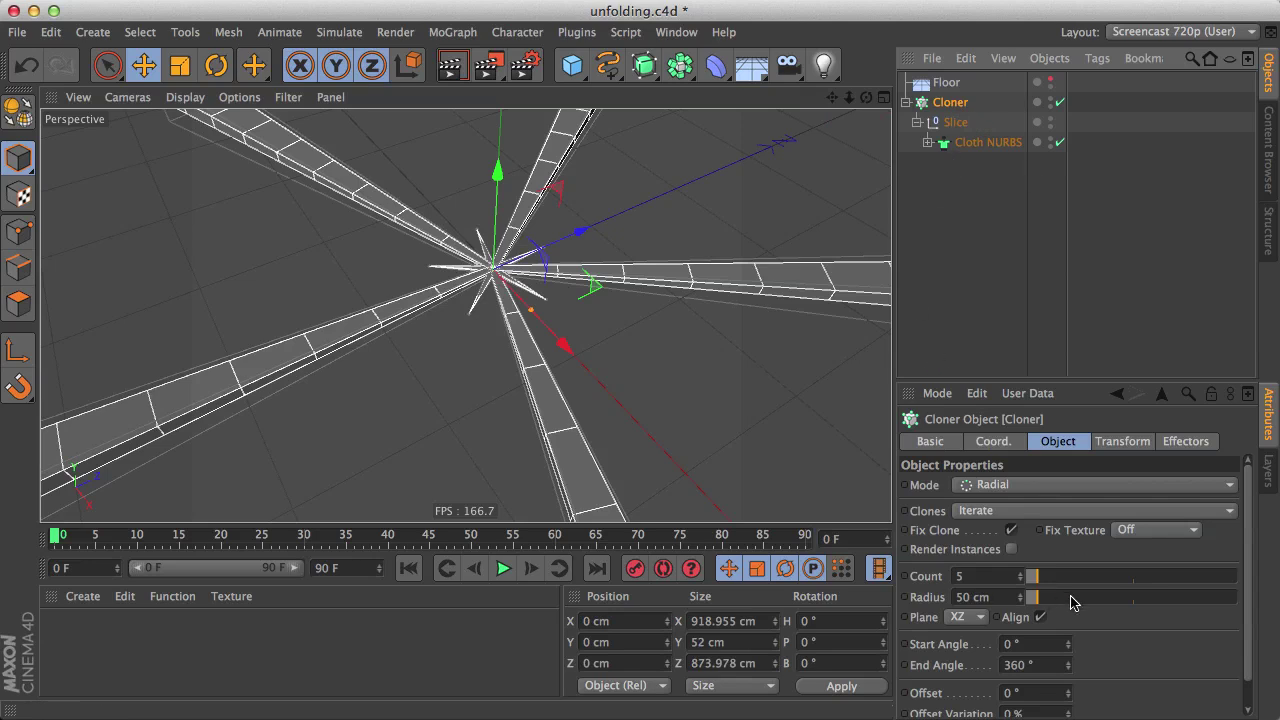
pyautogui.moveTo(1040, 598); pyautogui.dragTo(1028, 597)
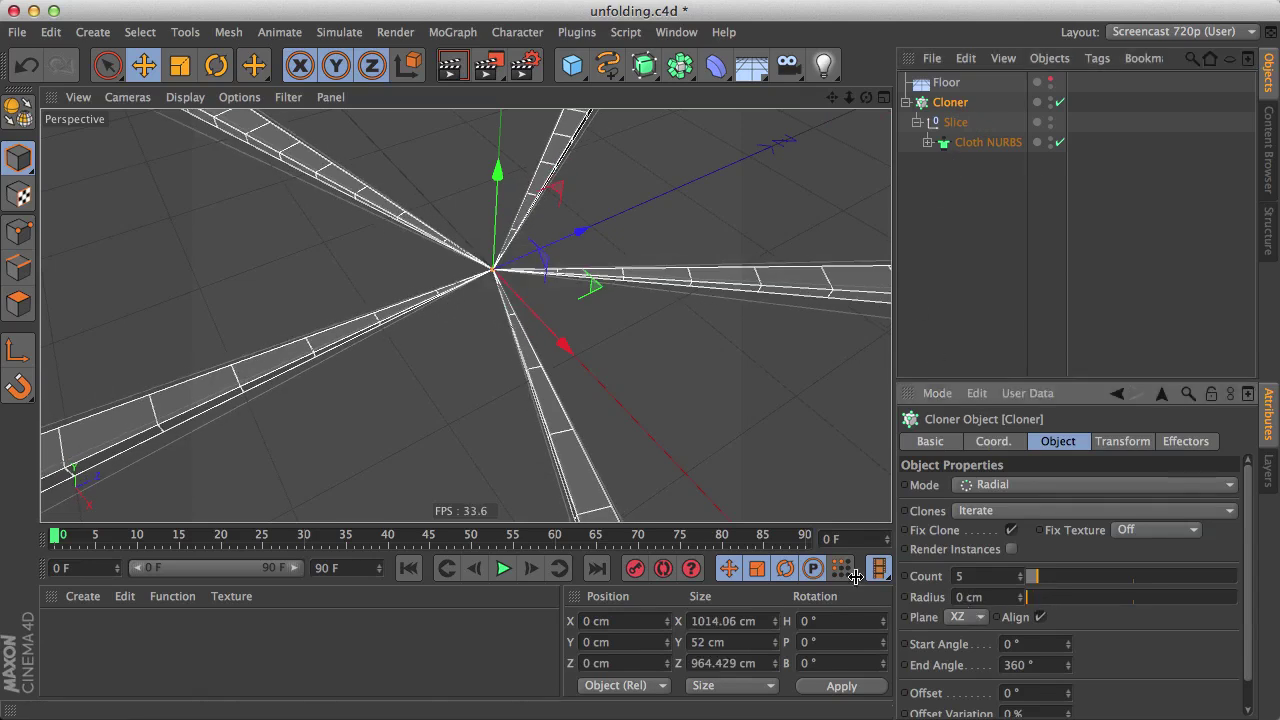
pyautogui.keyDown('alt'); pyautogui.moveTo(523, 300); pyautogui.dragTo(477, 321); pyautogui.keyUp('alt')
pyautogui.scroll(-5, 477, 321)
pyautogui.moveTo(437, 363)
pyautogui.keyDown('alt'); pyautogui.mouseDown()
pyautogui.moveTo(523, 386)
pyautogui.moveTo(551, 349)
pyautogui.mouseUp(); pyautogui.keyUp('alt')
pyautogui.moveTo(1039, 578); pyautogui.dragTo(1164, 600)
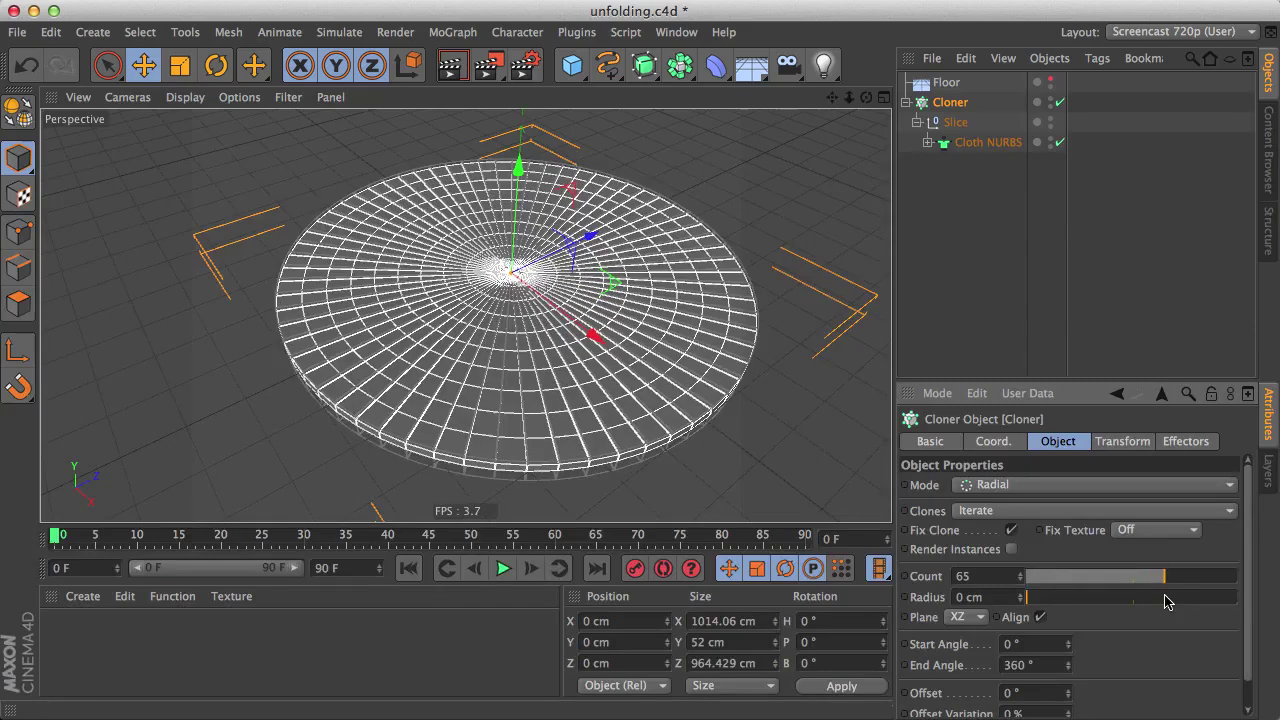
pyautogui.click(1020, 582)
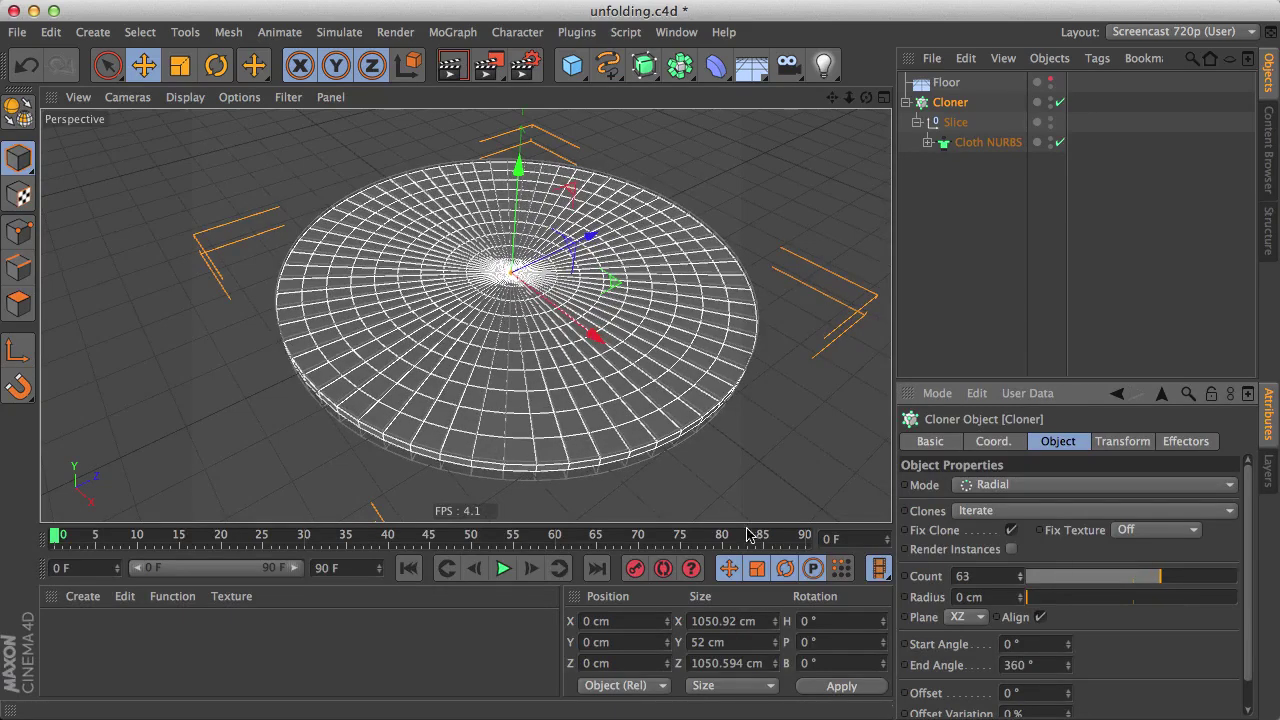
# - Inspect the disc edge up close and render a preview of the tiled disc
pyautogui.keyDown('alt'); pyautogui.moveTo(337, 412); pyautogui.dragTo(745, 453, button='right'); pyautogui.keyUp('alt')
pyautogui.moveTo(409, 421)
pyautogui.keyDown('alt'); pyautogui.mouseDown()
pyautogui.moveTo(376, 414)
pyautogui.moveTo(420, 400)
pyautogui.moveTo(386, 306)
pyautogui.mouseUp(); pyautogui.keyUp('alt')
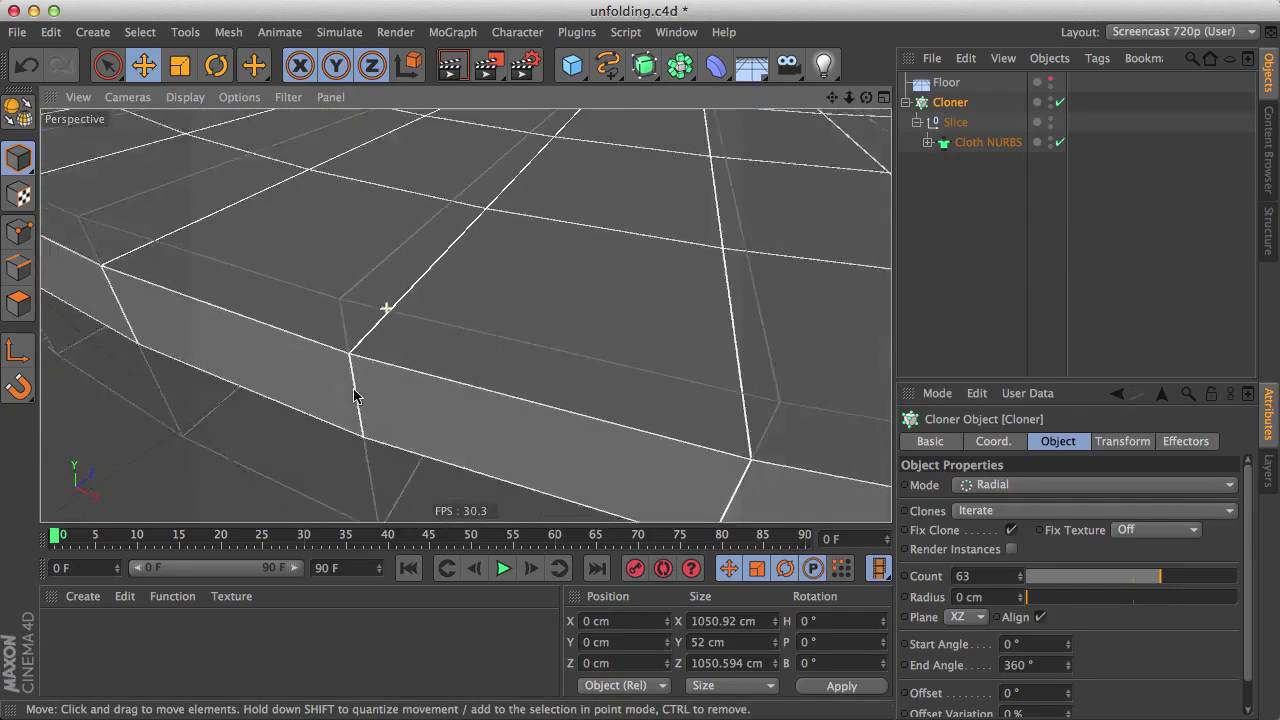
pyautogui.hotkey('ctrl', 'shift', 'z')
pyautogui.hotkey('ctrl', 'shift', 'z')
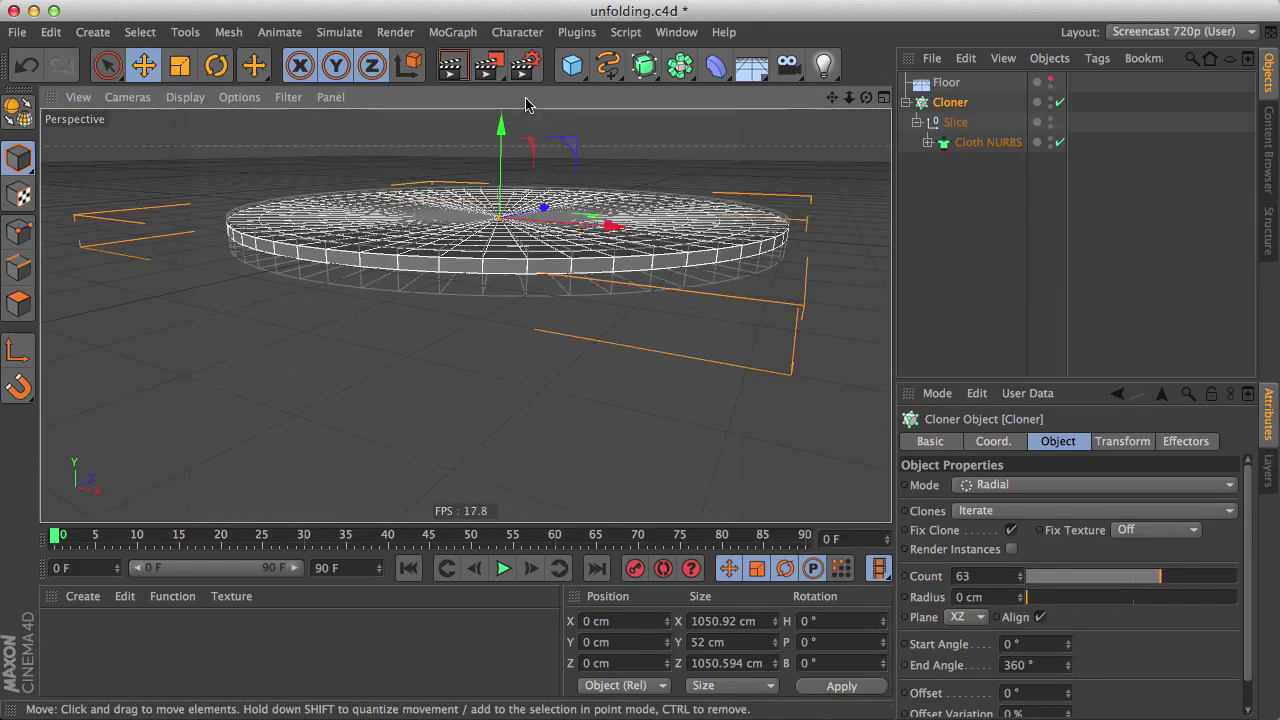
pyautogui.click(451, 66)
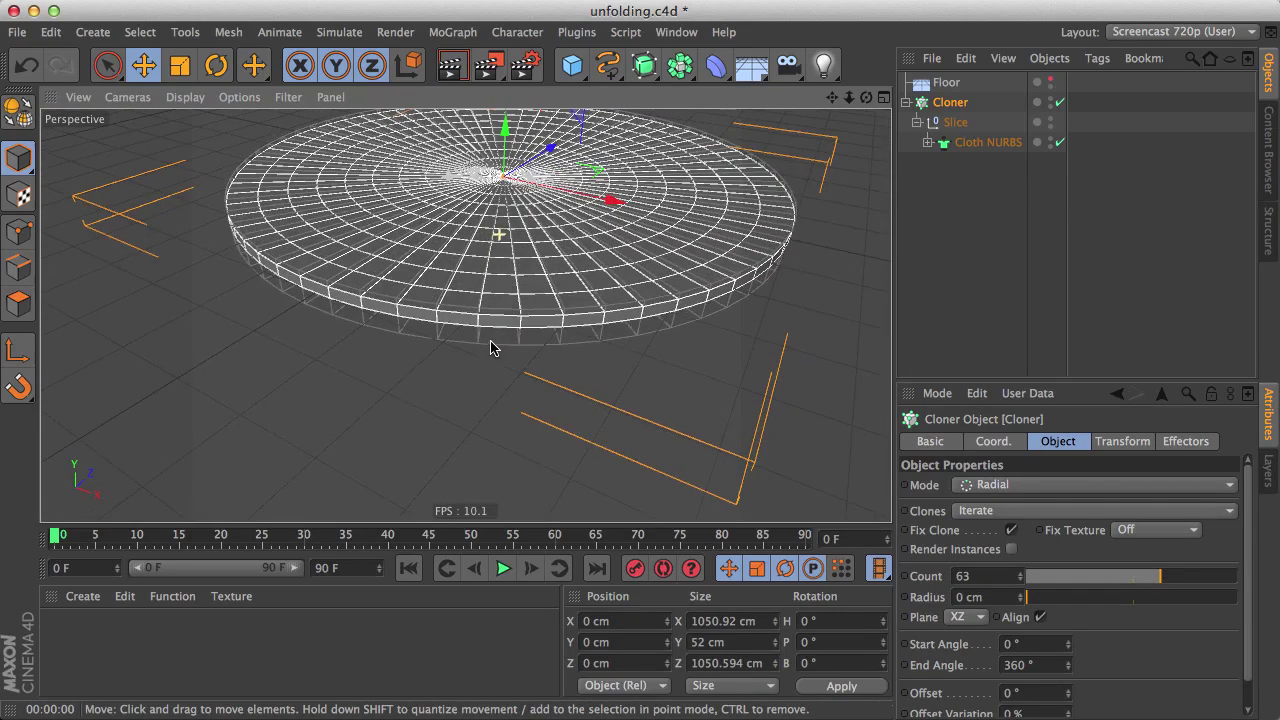
pyautogui.moveTo(491, 347)
pyautogui.keyDown('alt'); pyautogui.mouseDown()
pyautogui.moveTo(494, 306)
pyautogui.moveTo(473, 292)
pyautogui.mouseUp(); pyautogui.keyUp('alt')
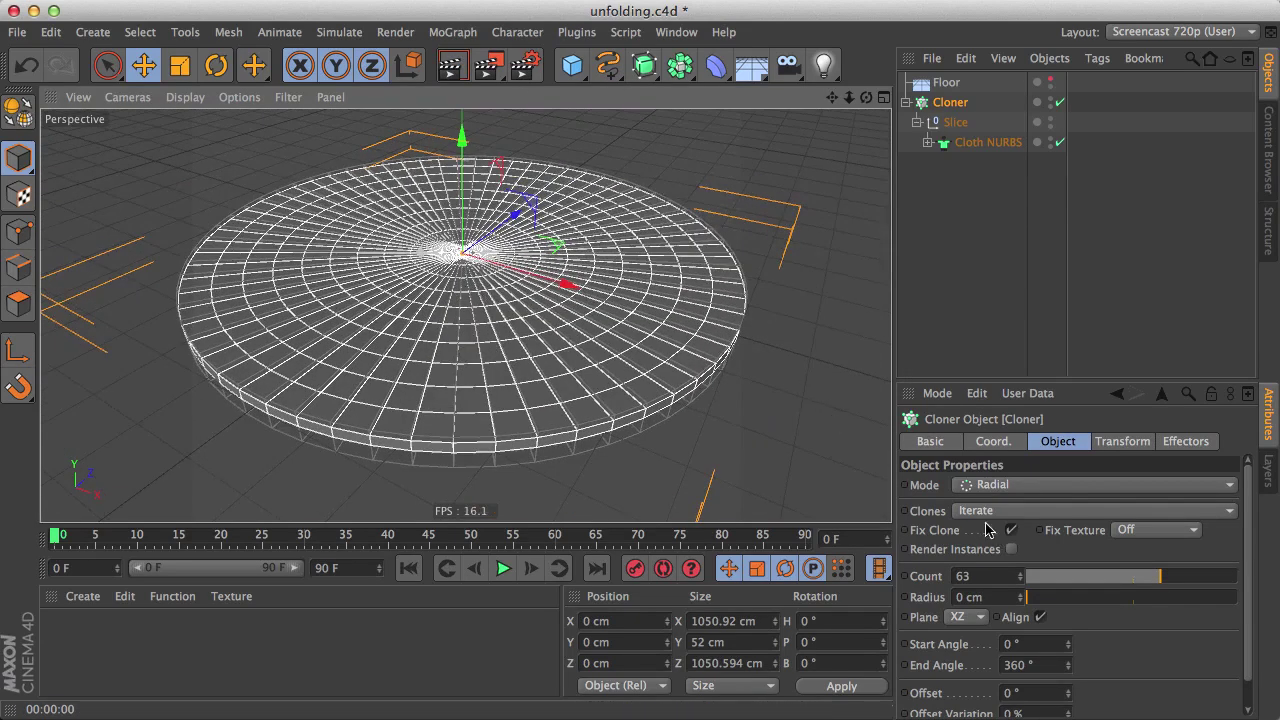
# - Expand Cloth NURBS and hide the Taper in the viewport, then view the disc from above
pyautogui.click(993, 180)
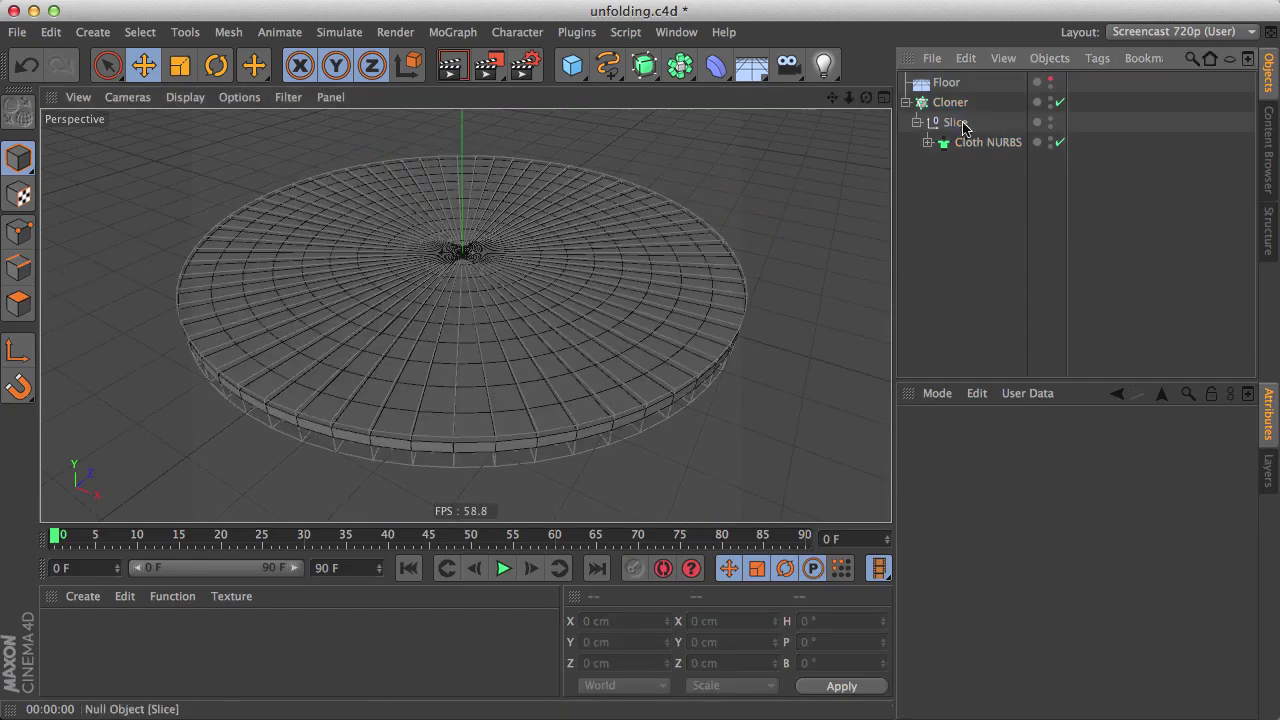
pyautogui.click(928, 142)
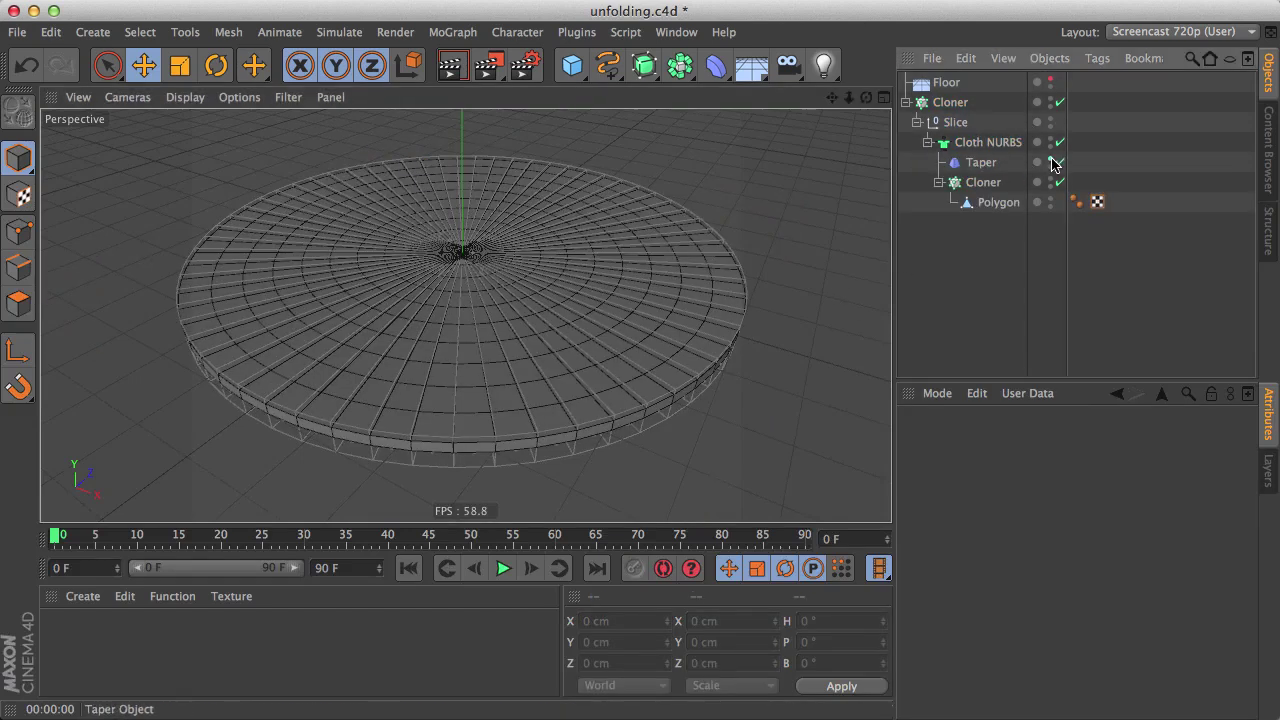
pyautogui.click(1057, 162)
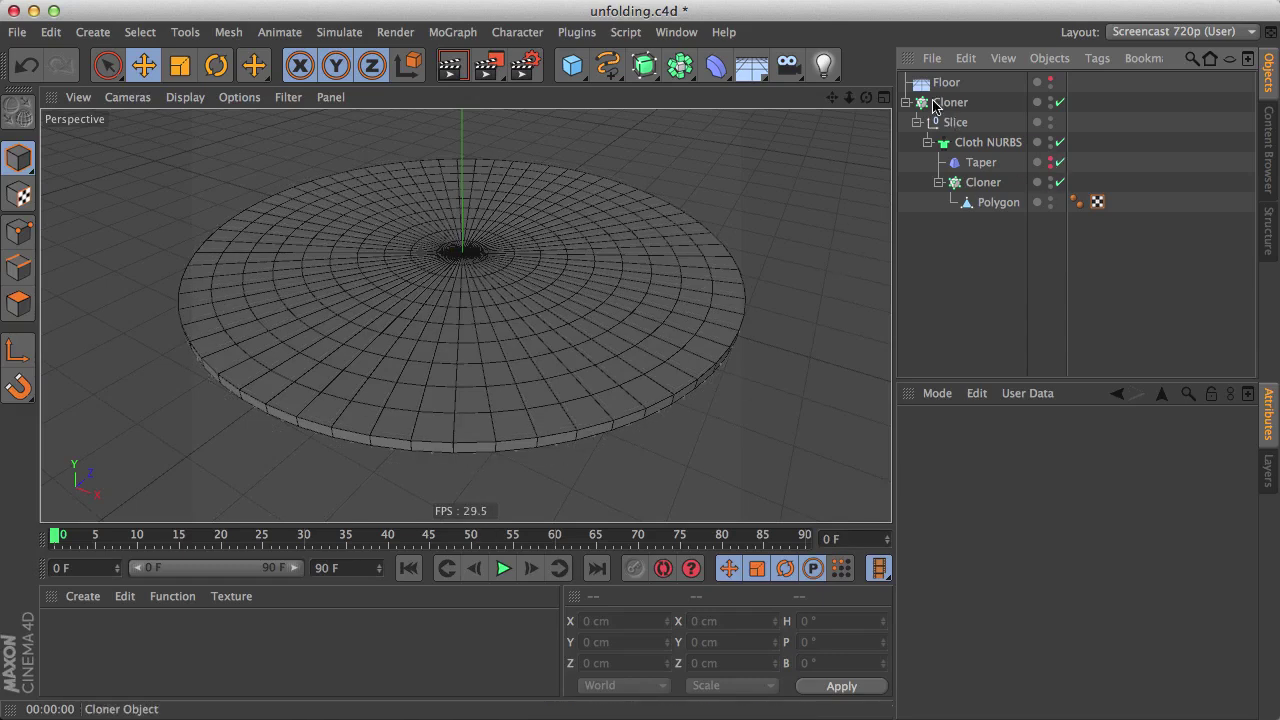
pyautogui.click(907, 103)
pyautogui.moveTo(466, 352)
pyautogui.keyDown('alt'); pyautogui.mouseDown()
pyautogui.moveTo(410, 248)
pyautogui.moveTo(395, 245)
pyautogui.mouseUp(); pyautogui.keyUp('alt')
pyautogui.click(907, 103)
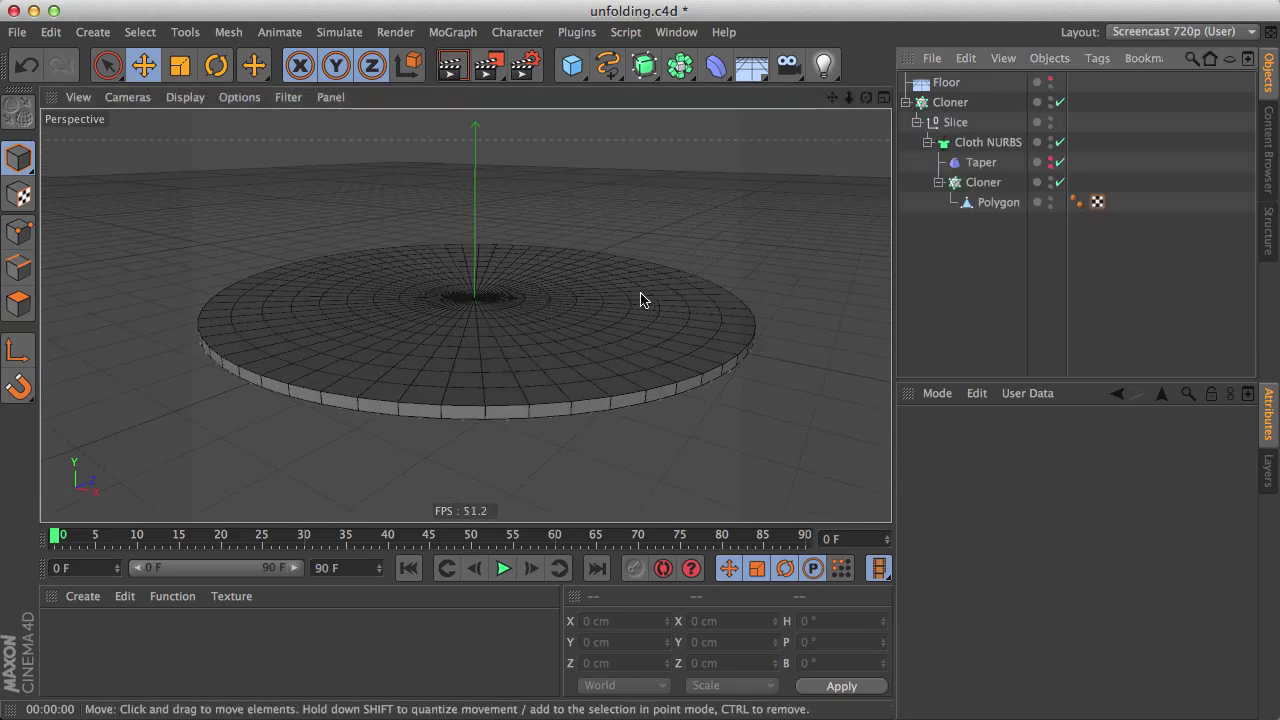
pyautogui.keyDown('alt'); pyautogui.moveTo(531, 298); pyautogui.dragTo(529, 357); pyautogui.keyUp('alt')
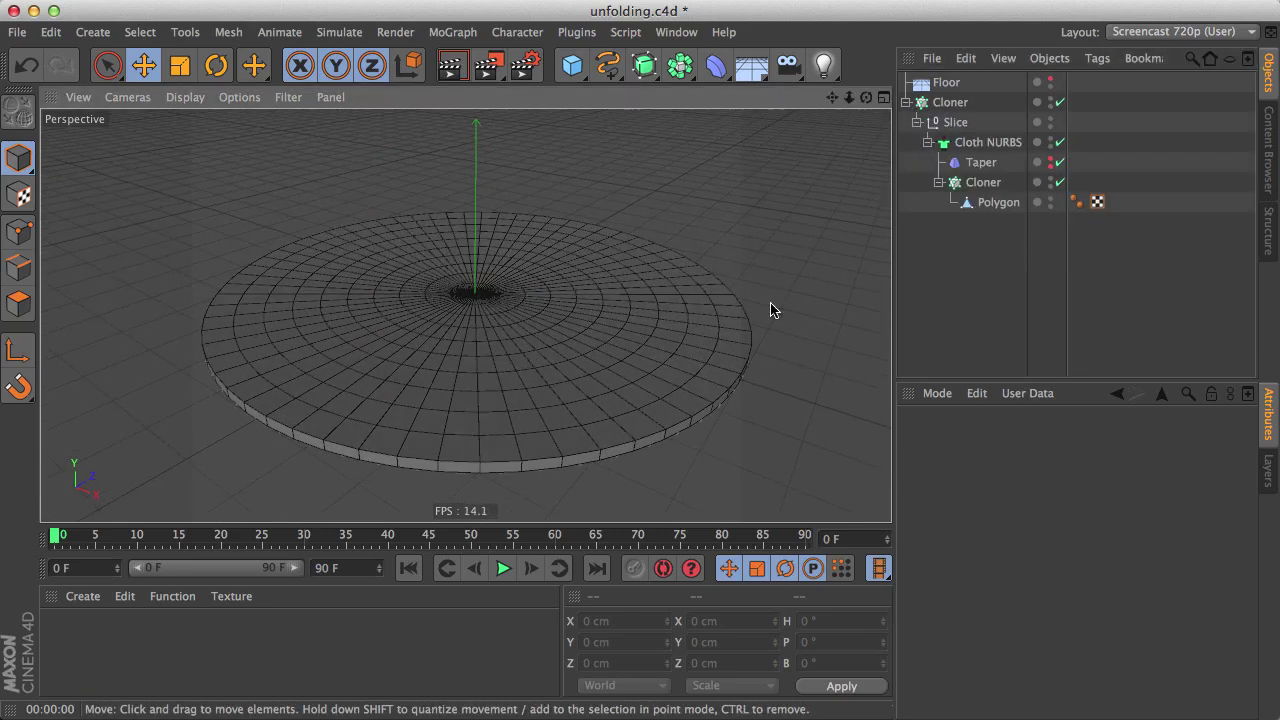
pyautogui.scroll(-3, 480, 355)
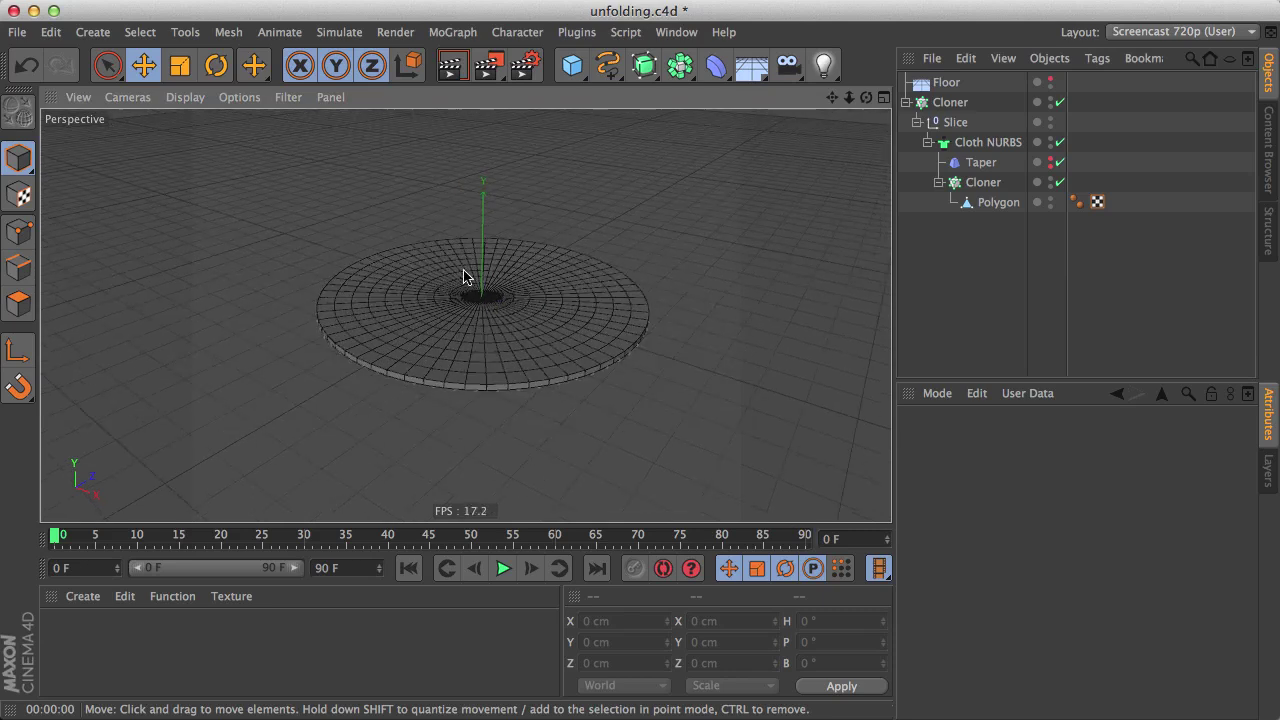
# - Add a Plain effector from the MoGraph Effector menu
pyautogui.click(461, 32)
pyautogui.moveTo(490, 62)
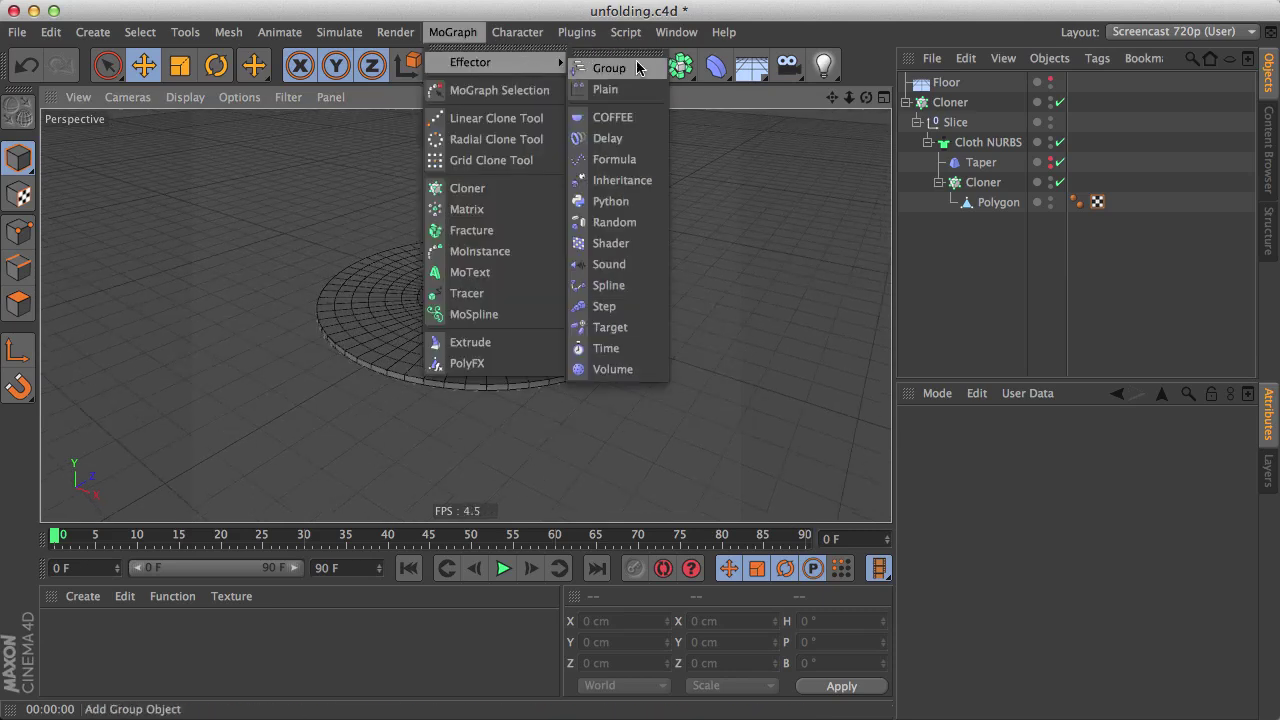
pyautogui.click(632, 88)
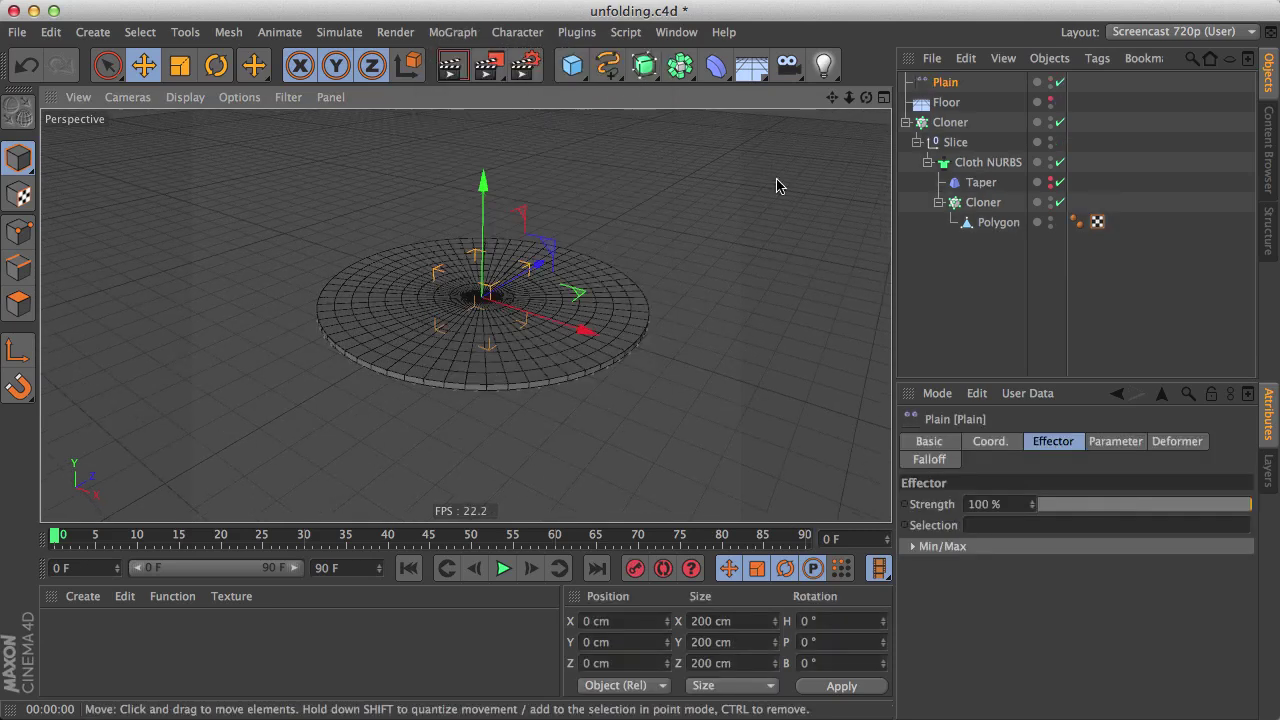
pyautogui.moveTo(517, 304)
pyautogui.keyDown('alt'); pyautogui.mouseDown()
pyautogui.moveTo(343, 208)
pyautogui.moveTo(522, 285)
pyautogui.mouseUp(); pyautogui.keyUp('alt')
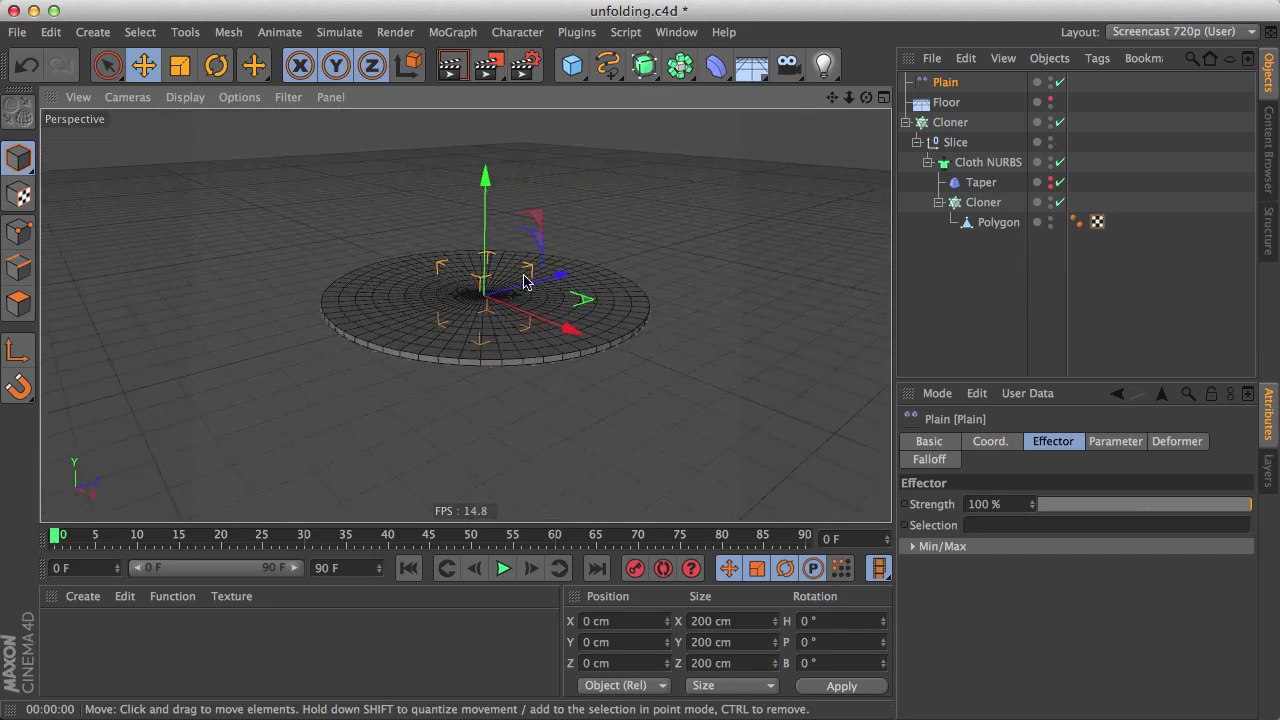
# - Link the Plain effector to the inner Cloner's Effectors list, sinking the disc into a bowl
pyautogui.click(982, 205)
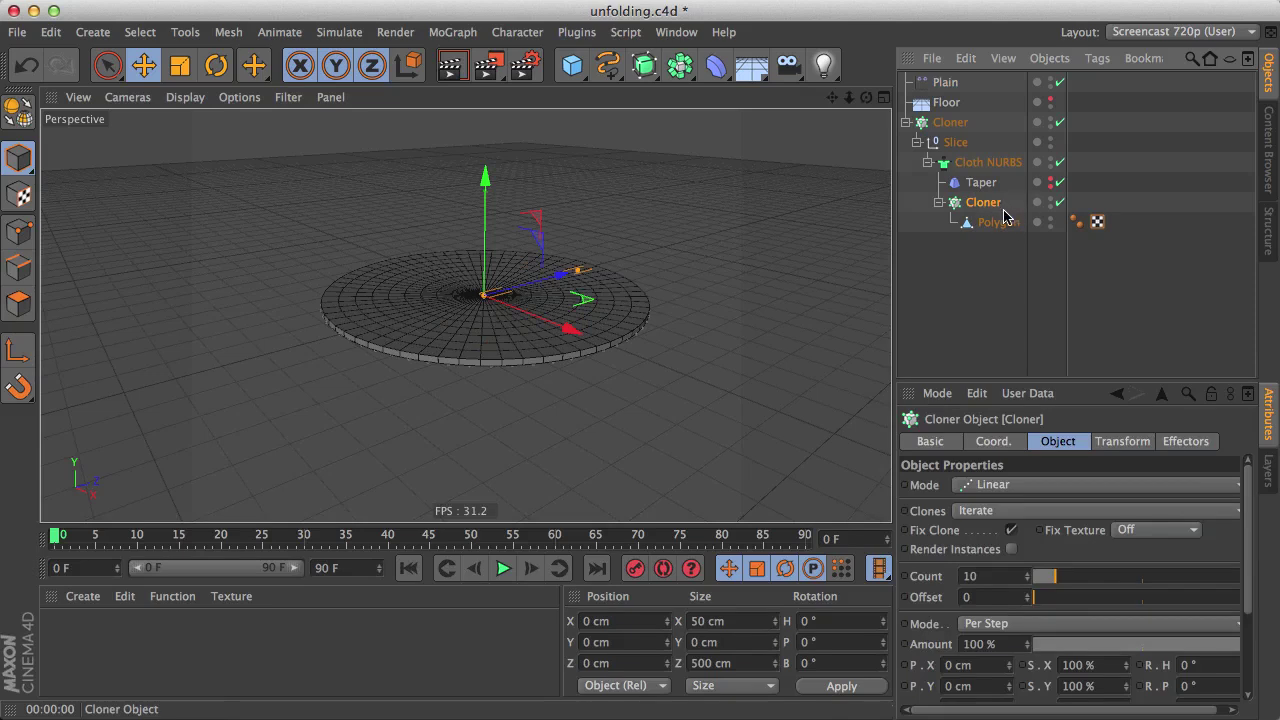
pyautogui.click(1003, 220)
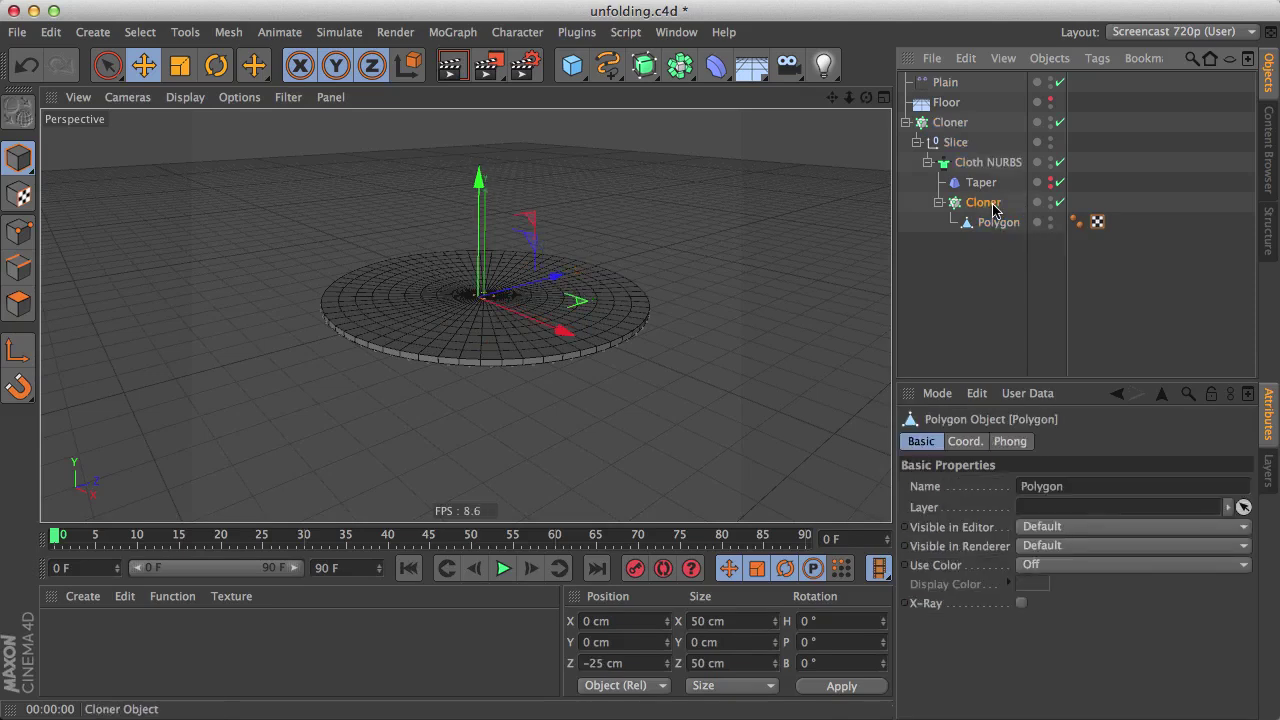
pyautogui.click(993, 205)
pyautogui.click(948, 120)
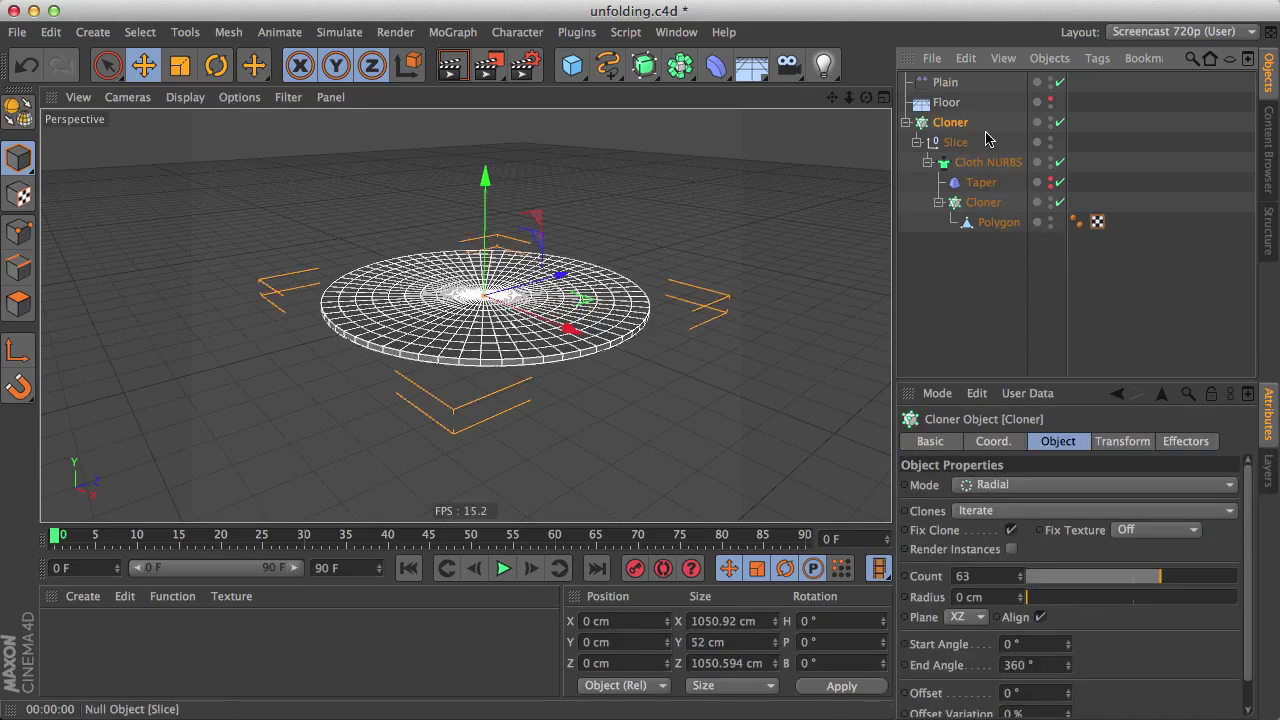
pyautogui.click(984, 204)
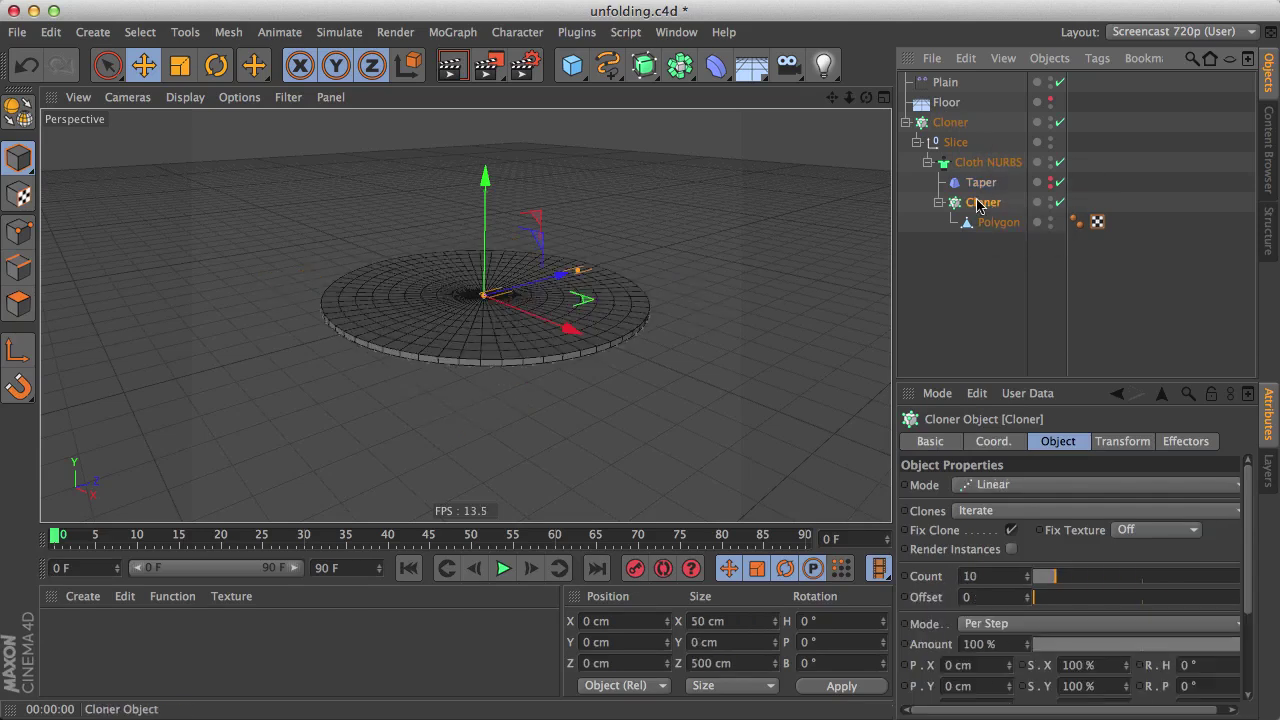
pyautogui.click(1197, 446)
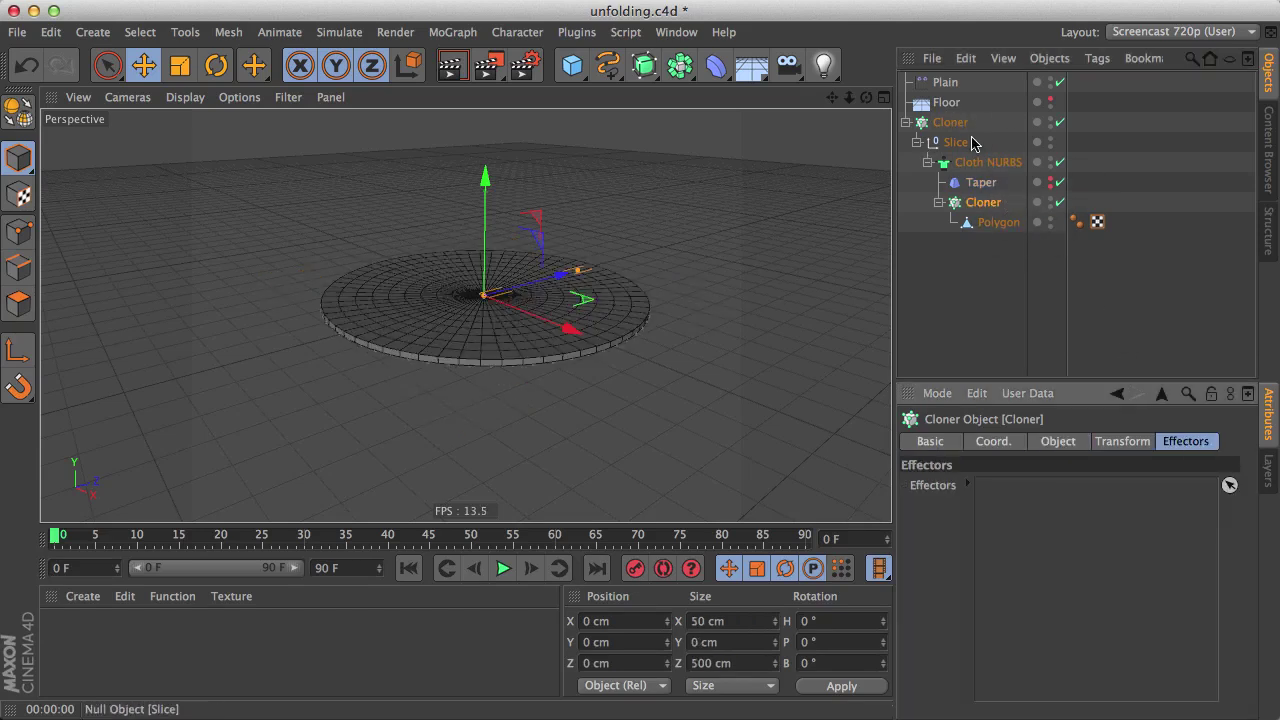
pyautogui.moveTo(951, 88); pyautogui.dragTo(1115, 495)
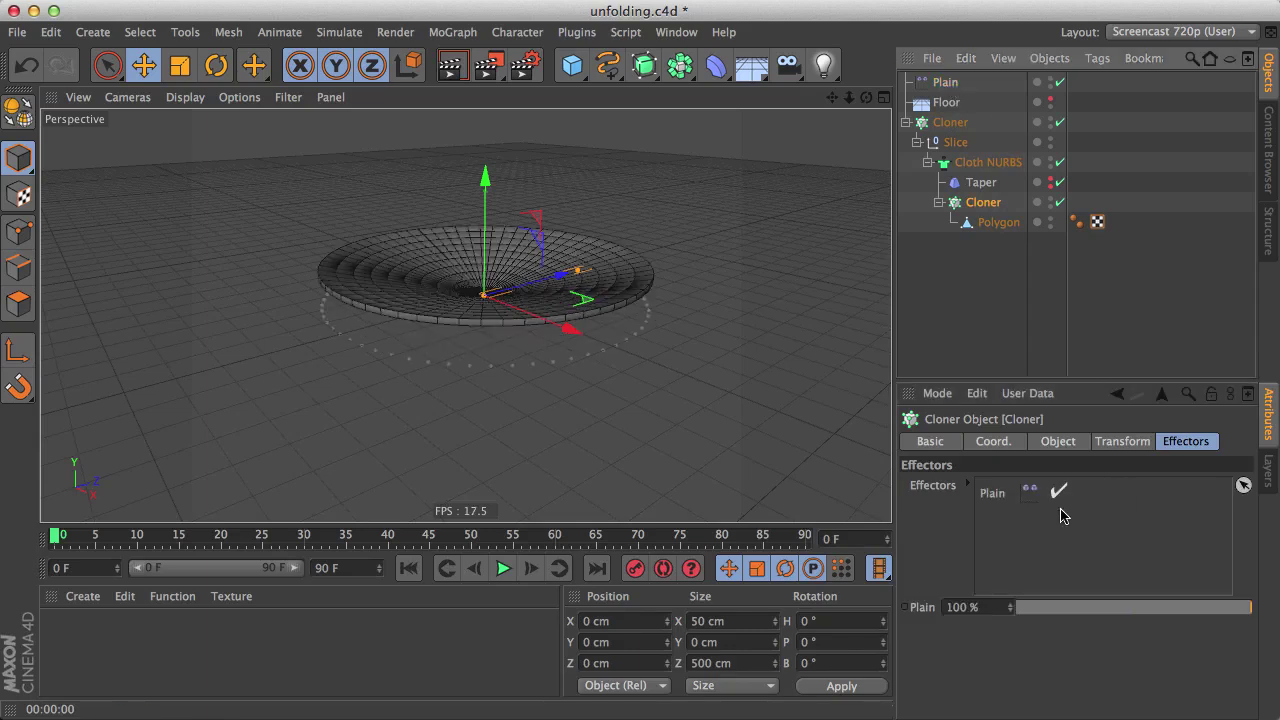
pyautogui.moveTo(526, 340)
pyautogui.keyDown('alt'); pyautogui.mouseDown()
pyautogui.moveTo(563, 171)
pyautogui.moveTo(540, 371)
pyautogui.mouseUp(); pyautogui.keyUp('alt')
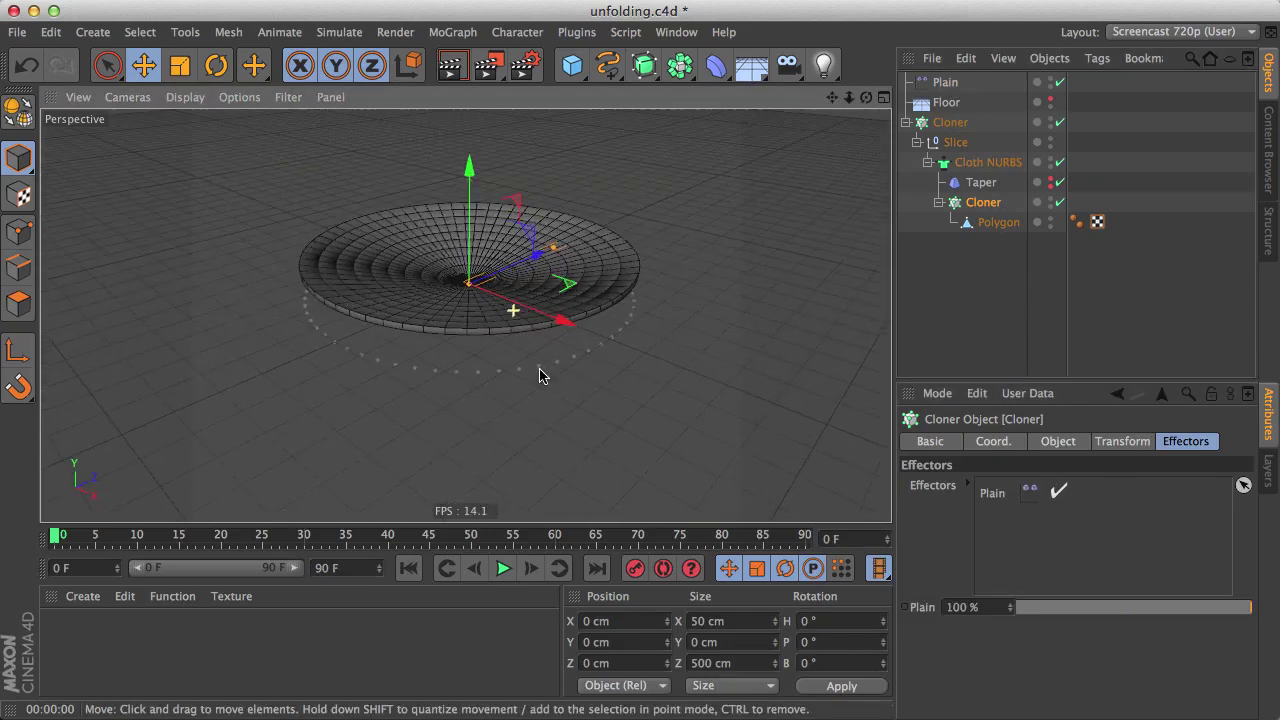
# - Switch the Plain effector from Position to Rotation with an 89° pitch
pyautogui.click(1013, 442)
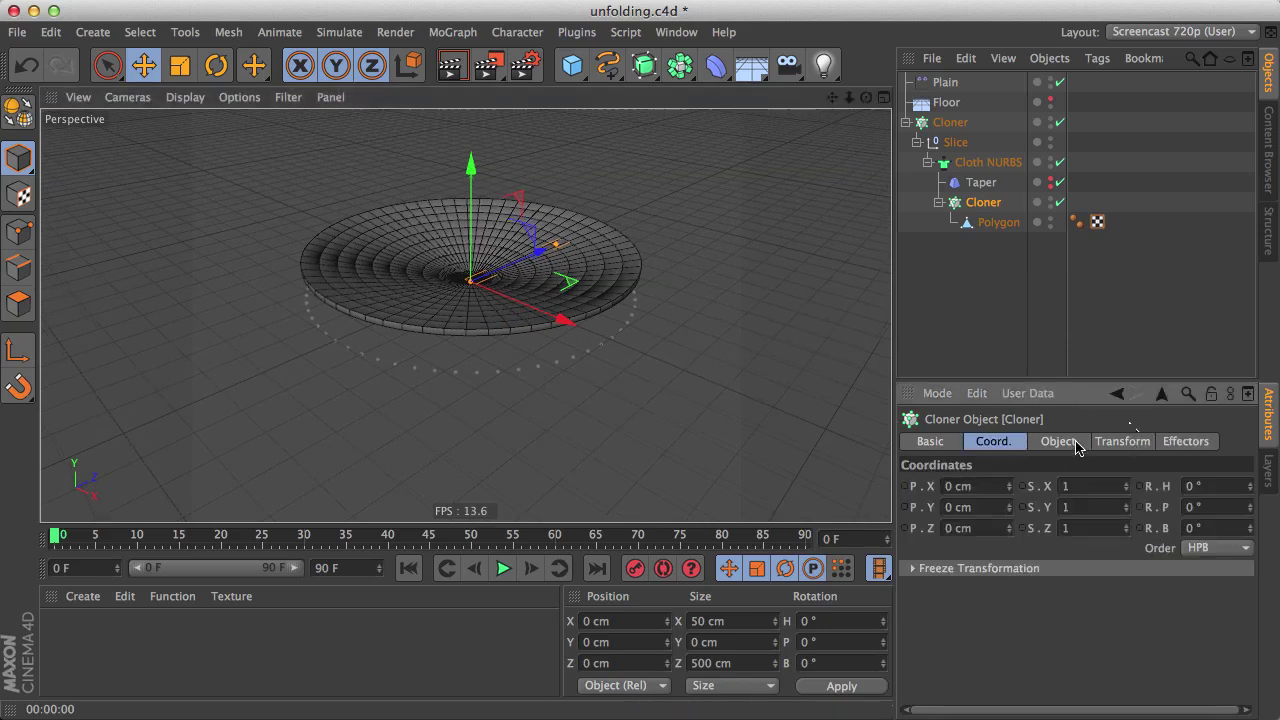
pyautogui.click(1104, 445)
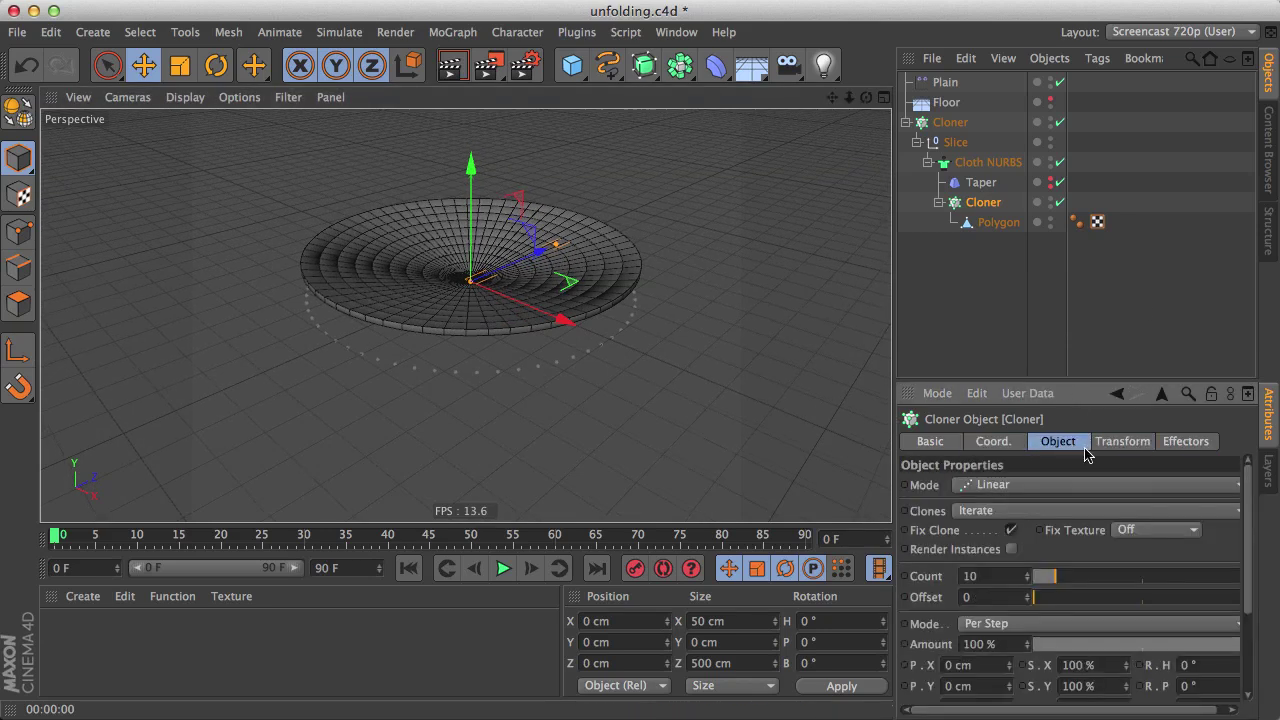
pyautogui.click(948, 84)
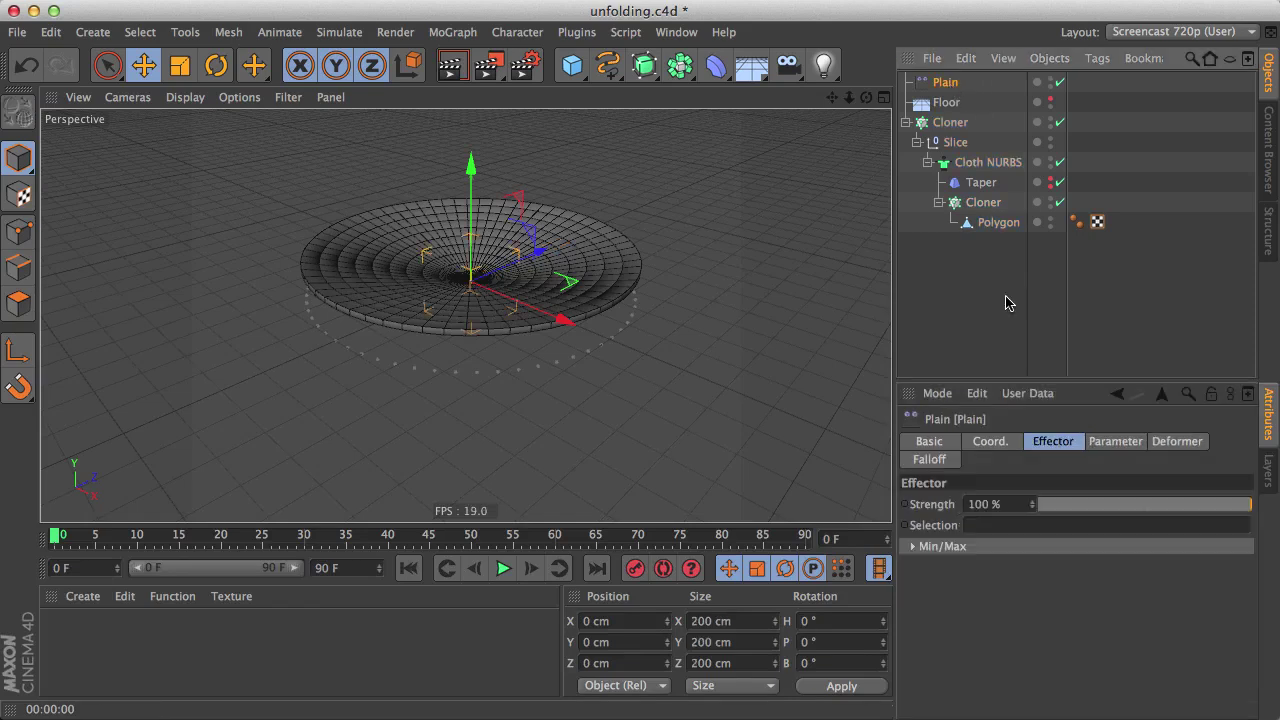
pyautogui.click(1088, 443)
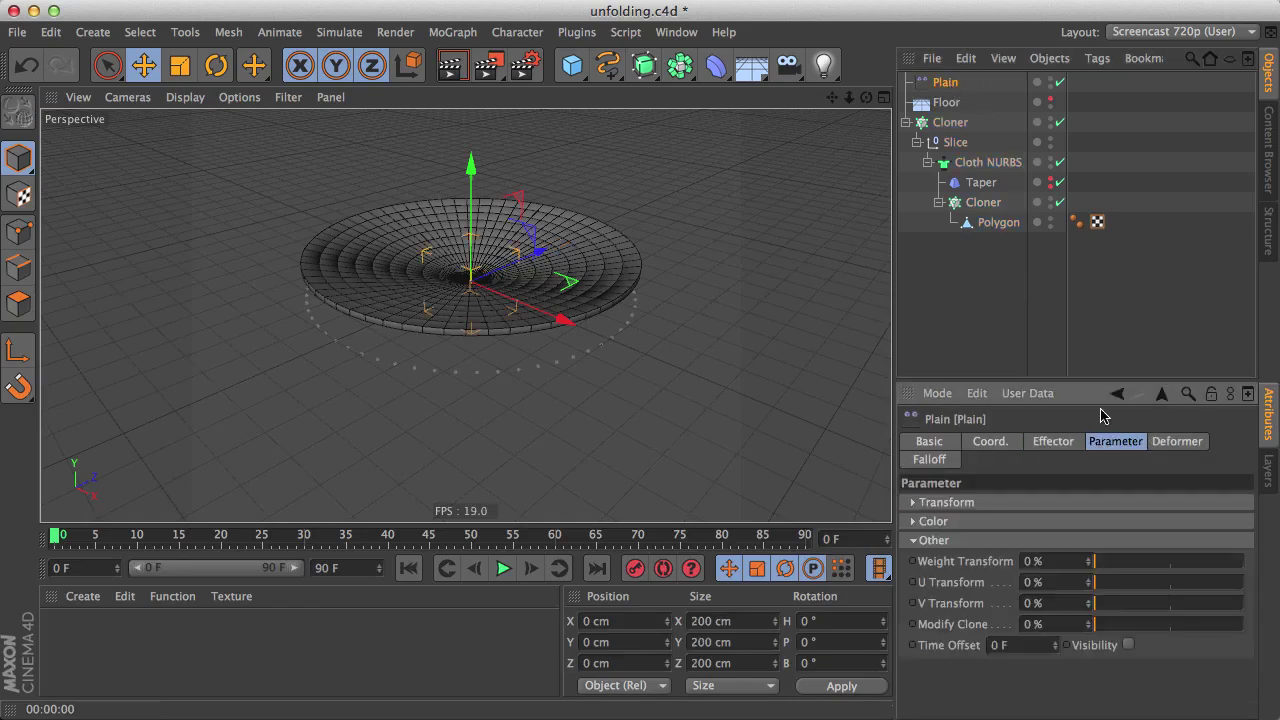
pyautogui.click(946, 541)
pyautogui.click(965, 503)
pyautogui.click(971, 541)
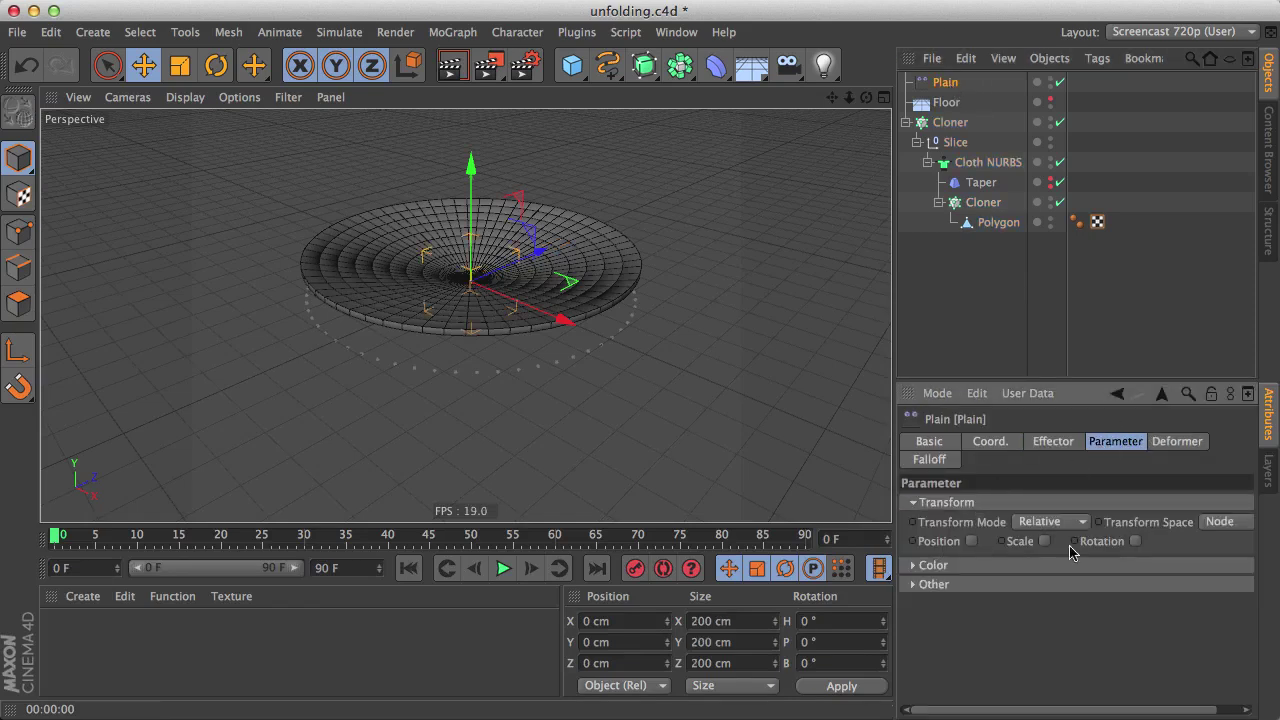
pyautogui.click(1136, 541)
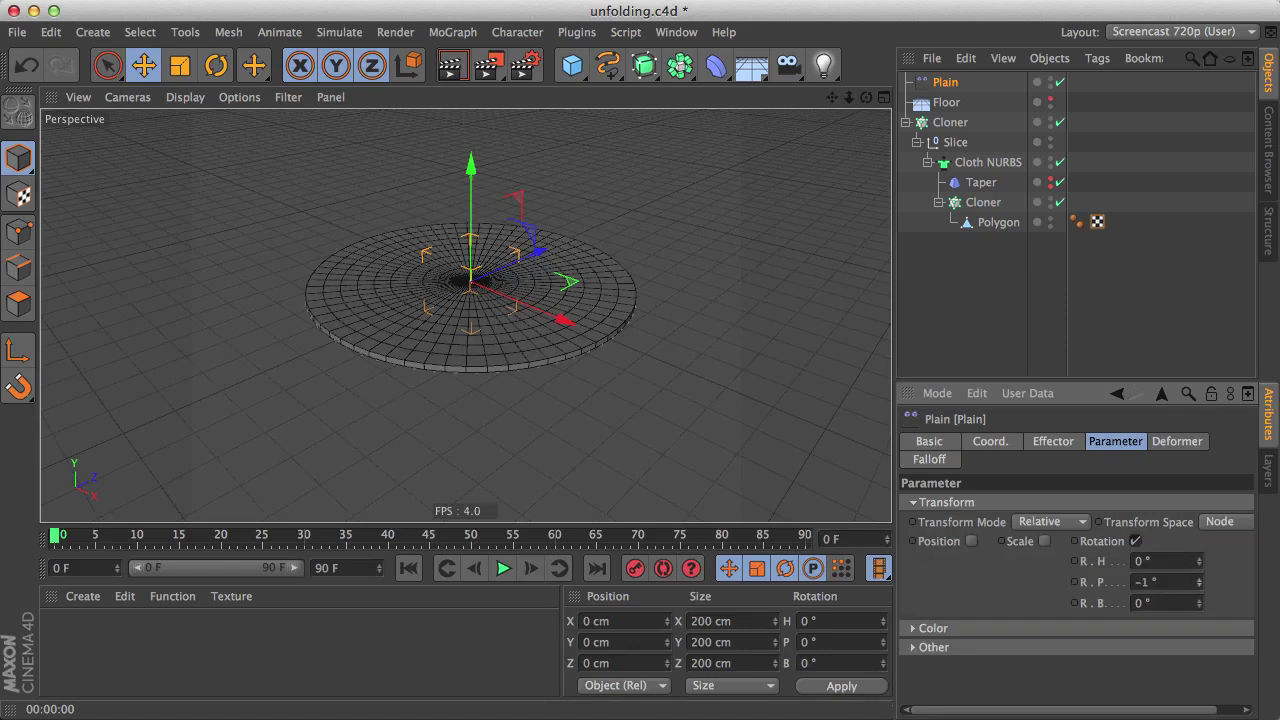
pyautogui.moveTo(1199, 582)
pyautogui.mouseDown()
pyautogui.moveTo(1199, 540)
pyautogui.moveTo(1199, 625)
pyautogui.mouseUp()
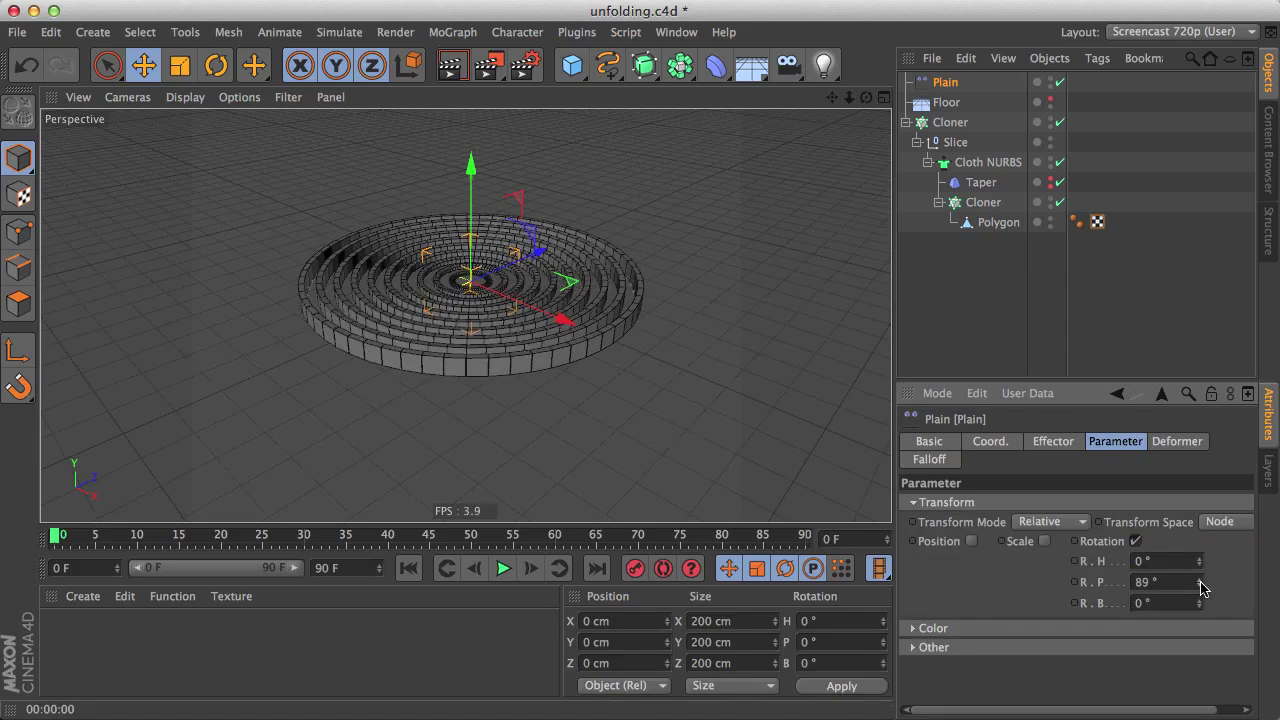
pyautogui.click(930, 461)
# - Give the Plain effector a Sphere falloff scaled to about 438%
pyautogui.click(973, 504)
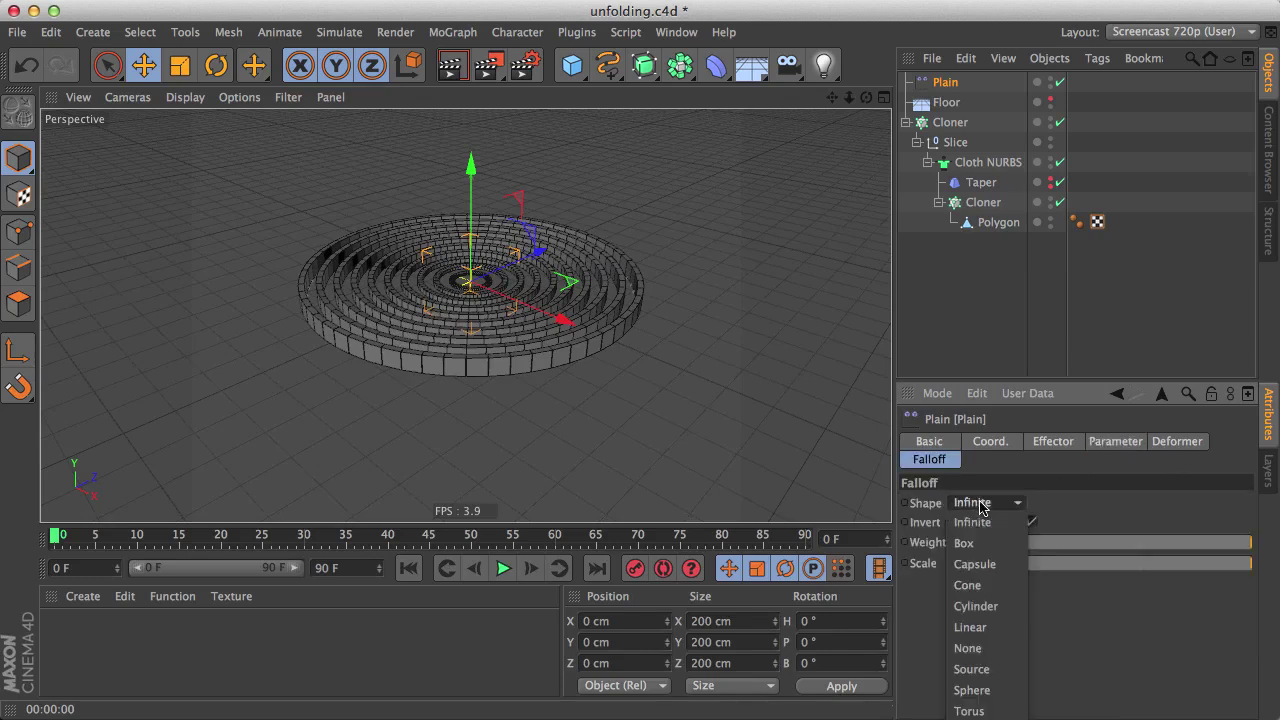
pyautogui.click(972, 690)
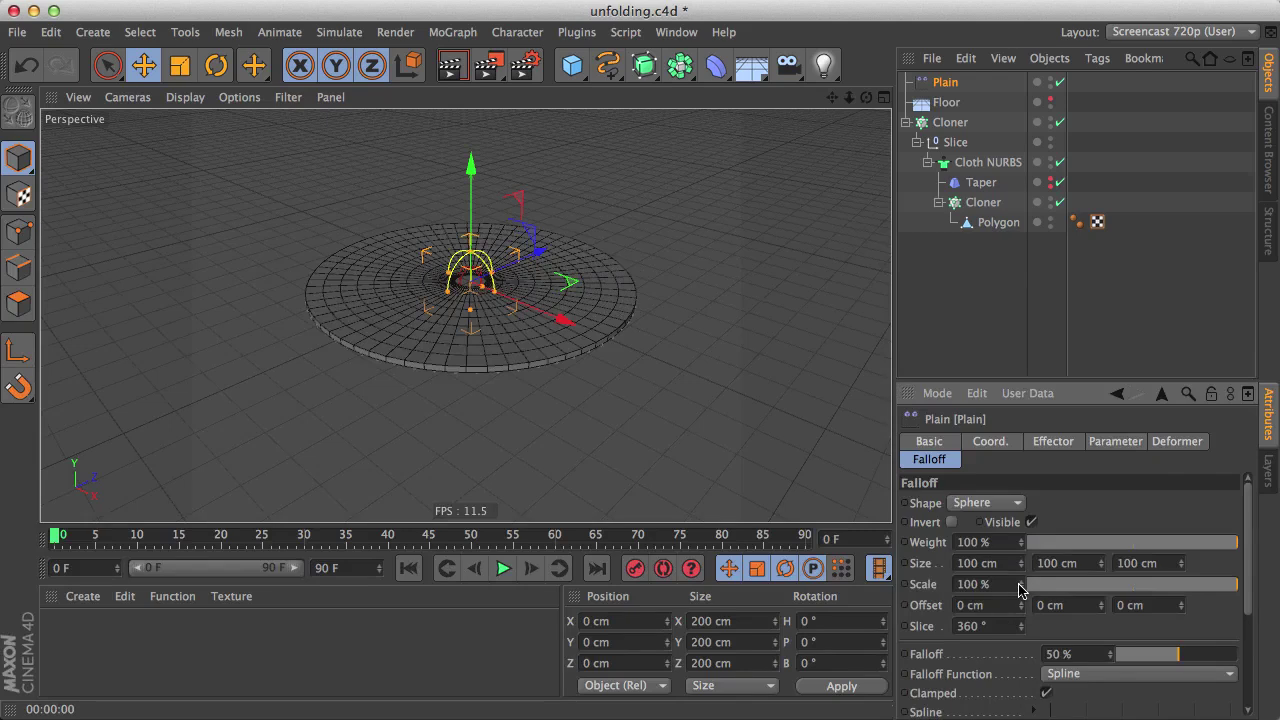
pyautogui.moveTo(1020, 584); pyautogui.dragTo(1020, 540)
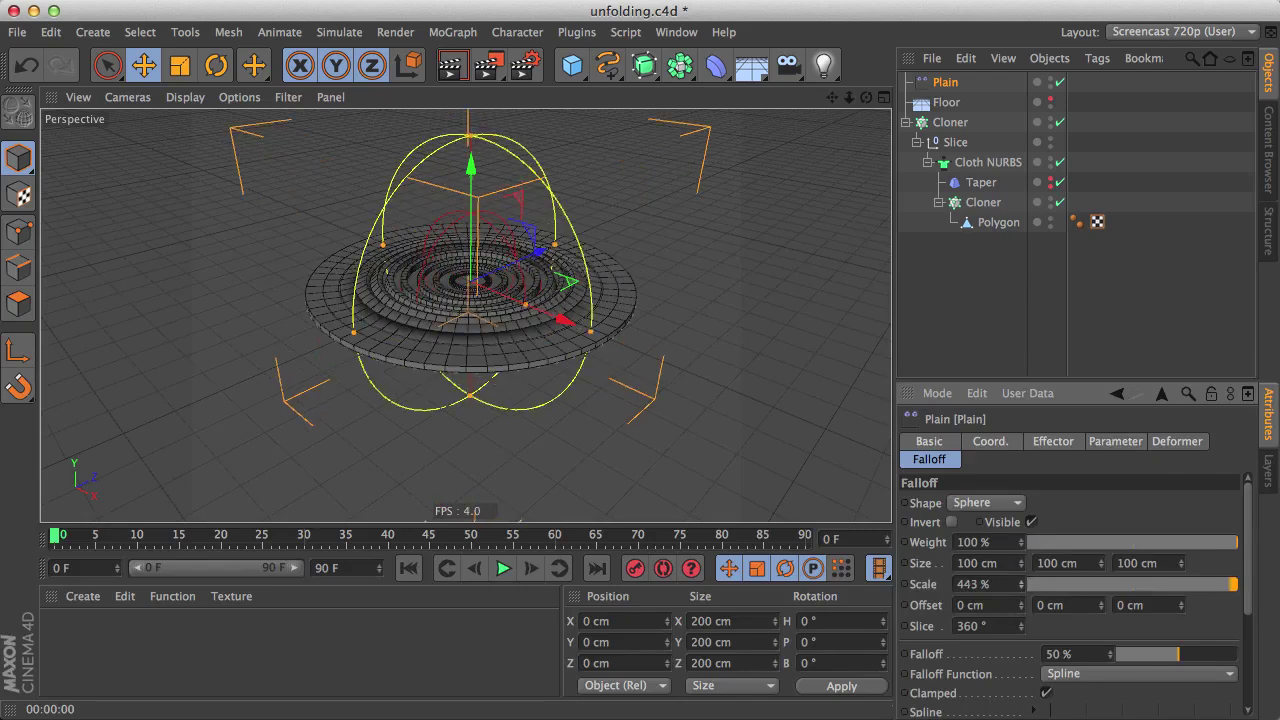
pyautogui.moveTo(1020, 584); pyautogui.dragTo(1020, 540)
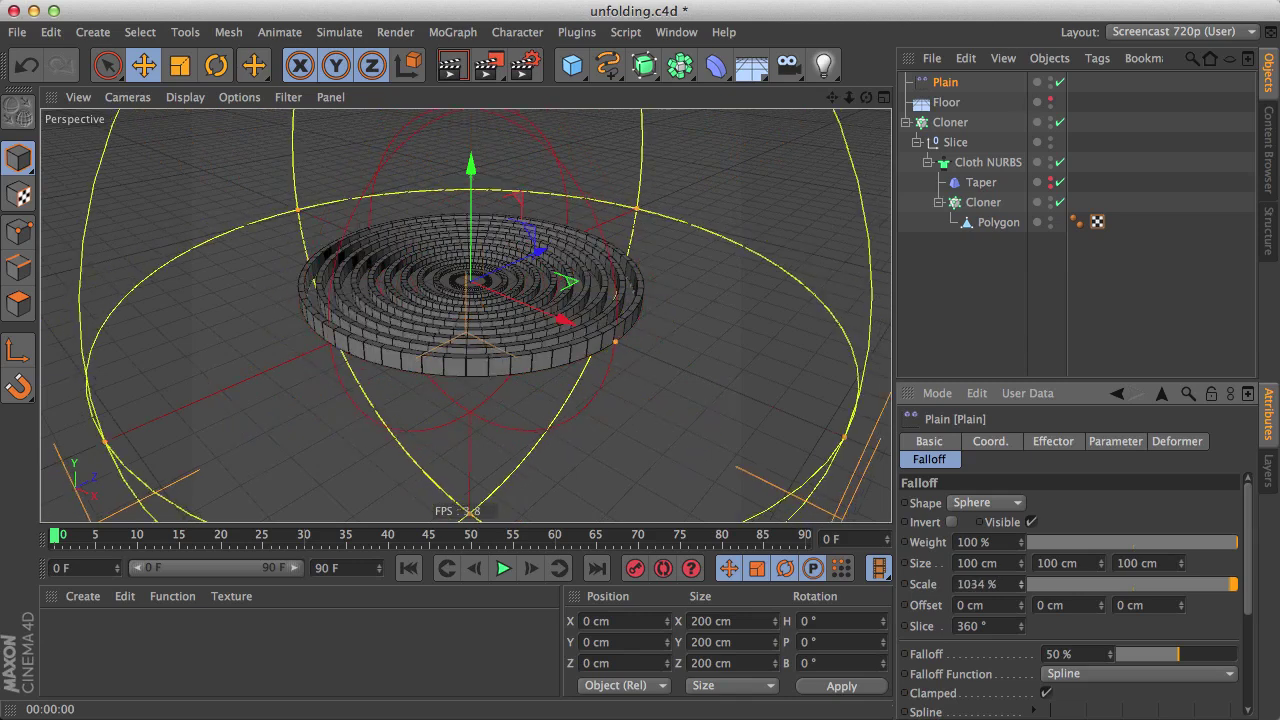
pyautogui.moveTo(1020, 584)
pyautogui.mouseDown()
pyautogui.moveTo(1020, 616)
pyautogui.moveTo(1020, 572)
pyautogui.mouseUp()
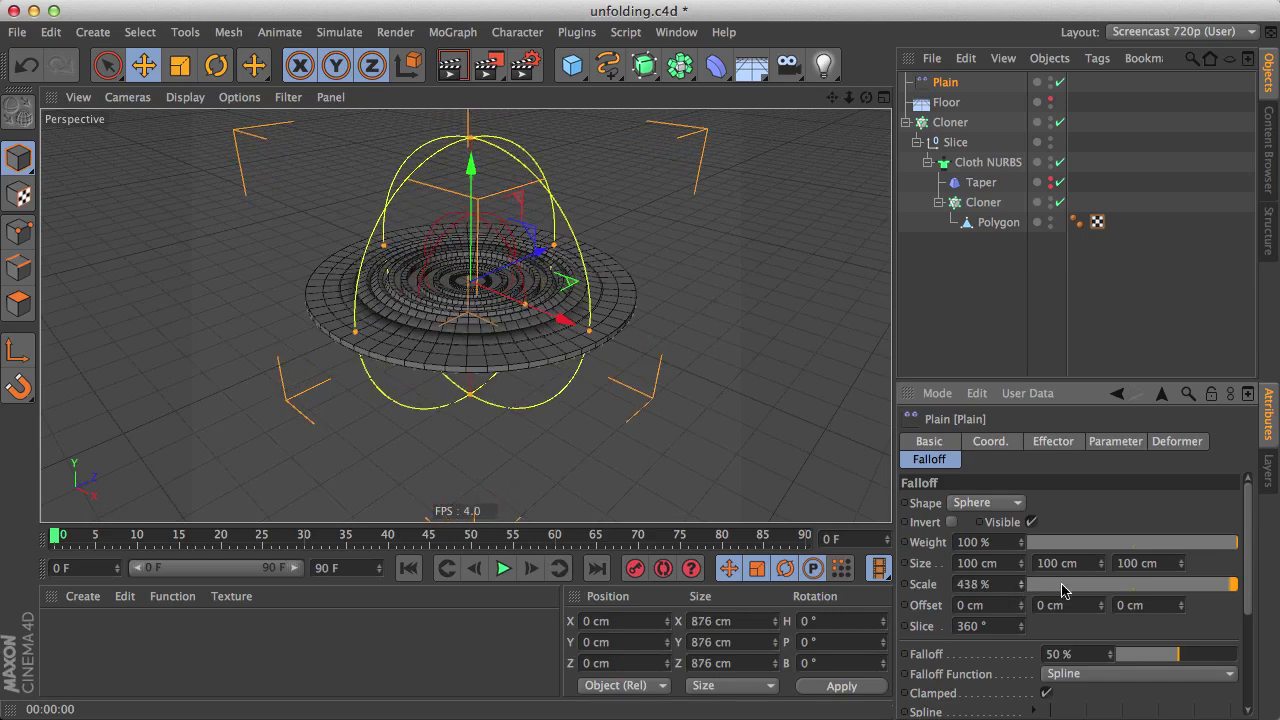
# - Browse the Plain effector's parameter groups and open its Effector strength settings
pyautogui.click(1115, 442)
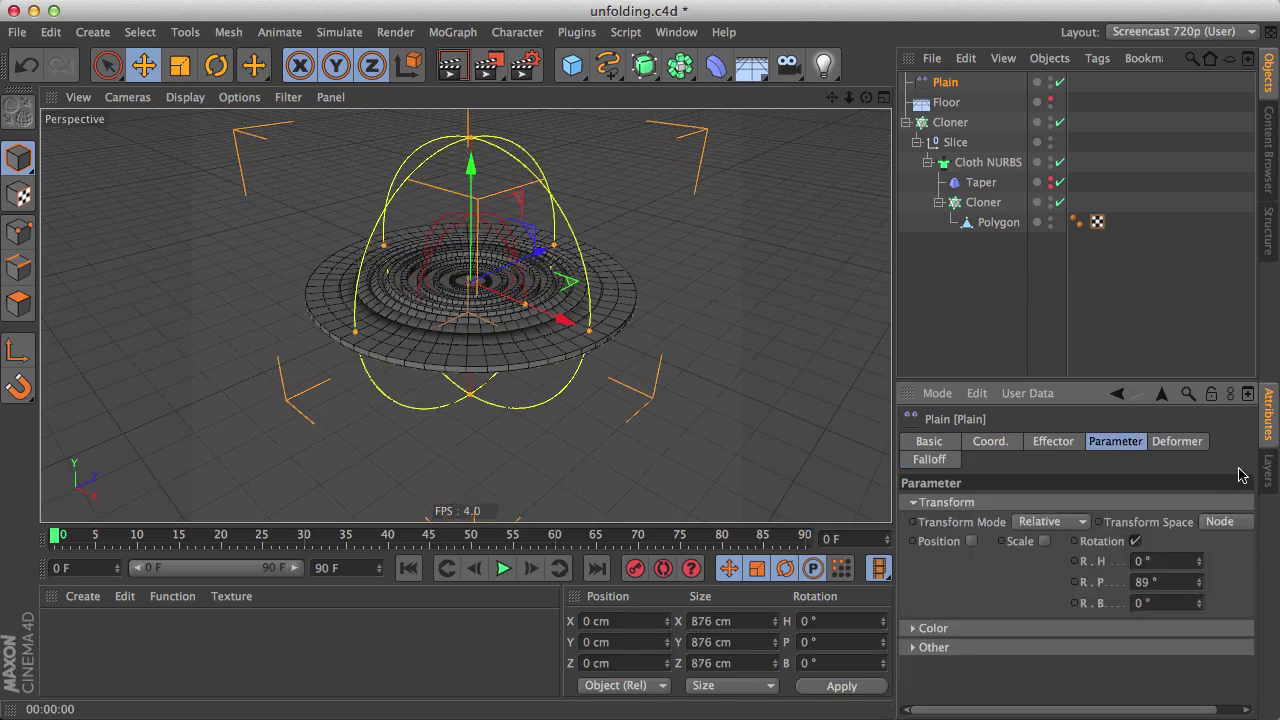
pyautogui.click(976, 648)
pyautogui.click(968, 629)
pyautogui.click(968, 629)
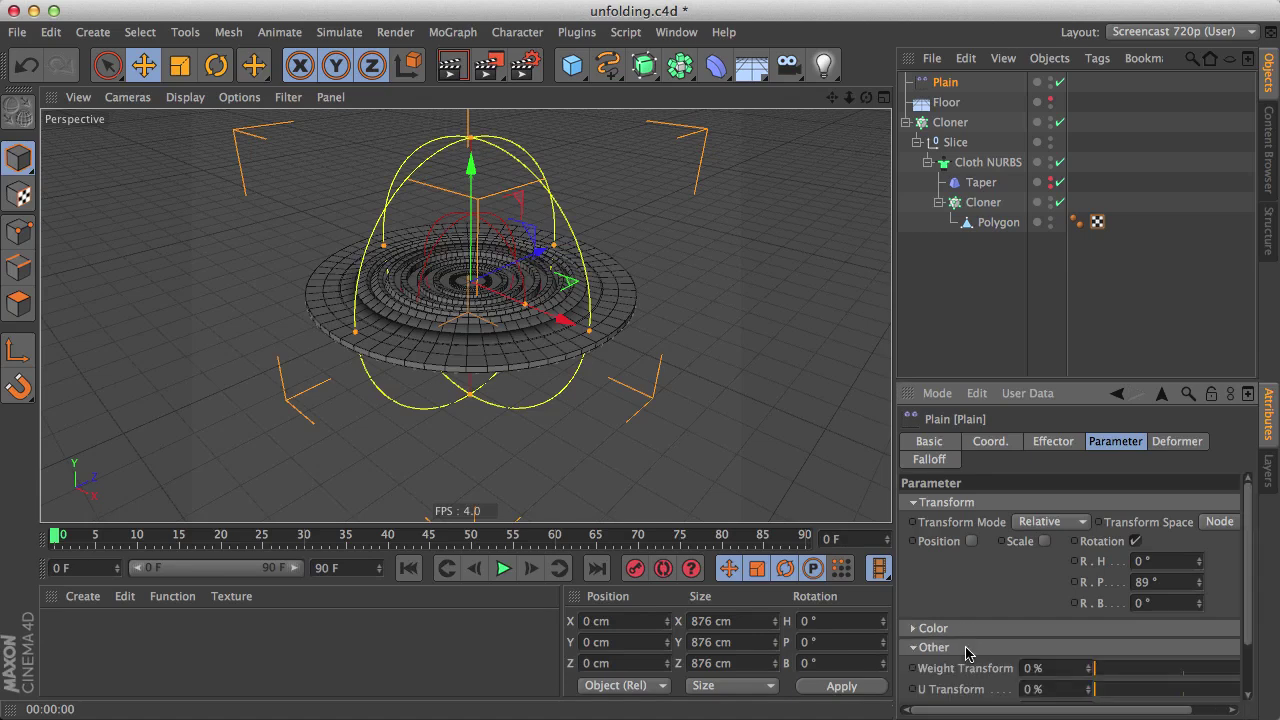
pyautogui.scroll(-3, 1240, 617)
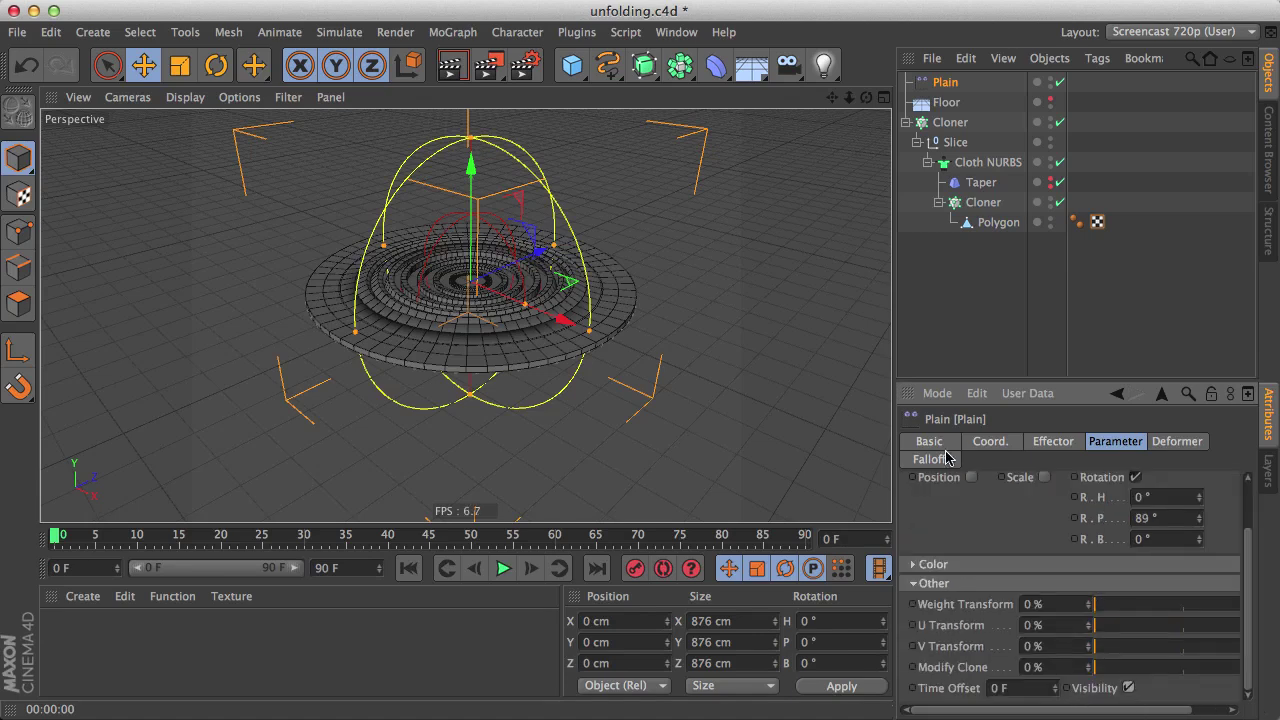
pyautogui.click(1005, 450)
pyautogui.click(1050, 446)
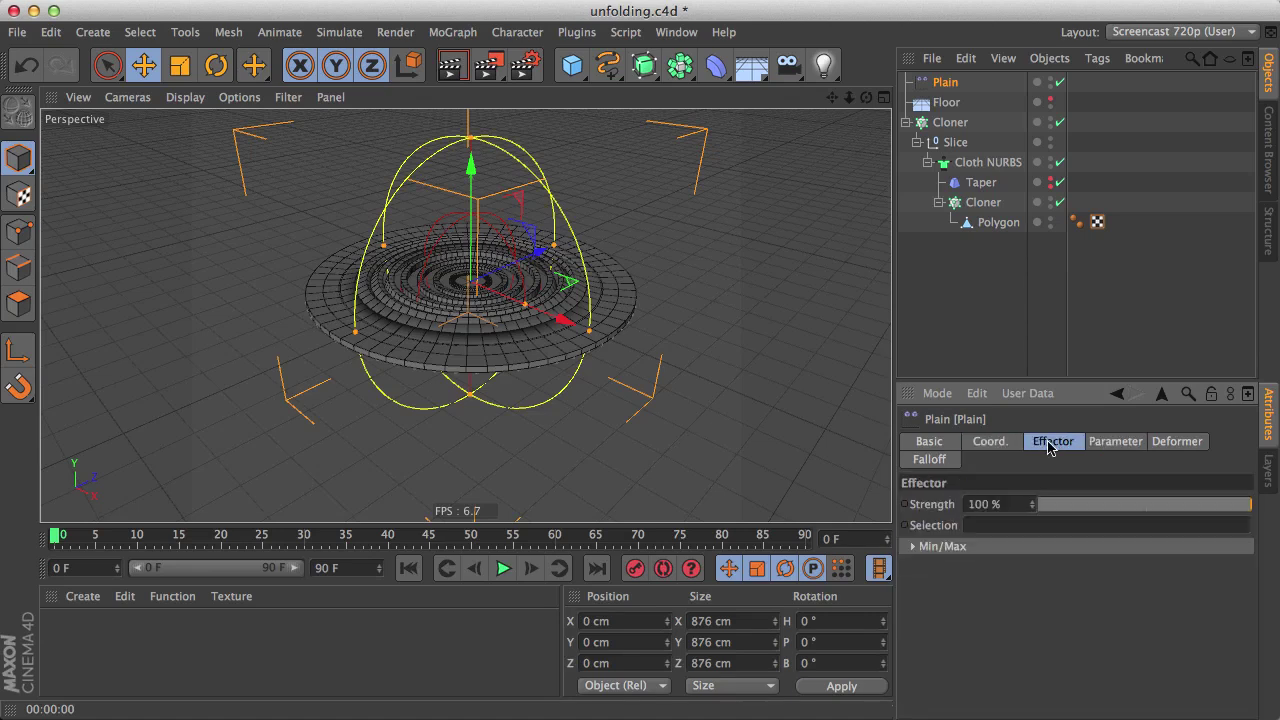
pyautogui.scroll(5, 500, 294)
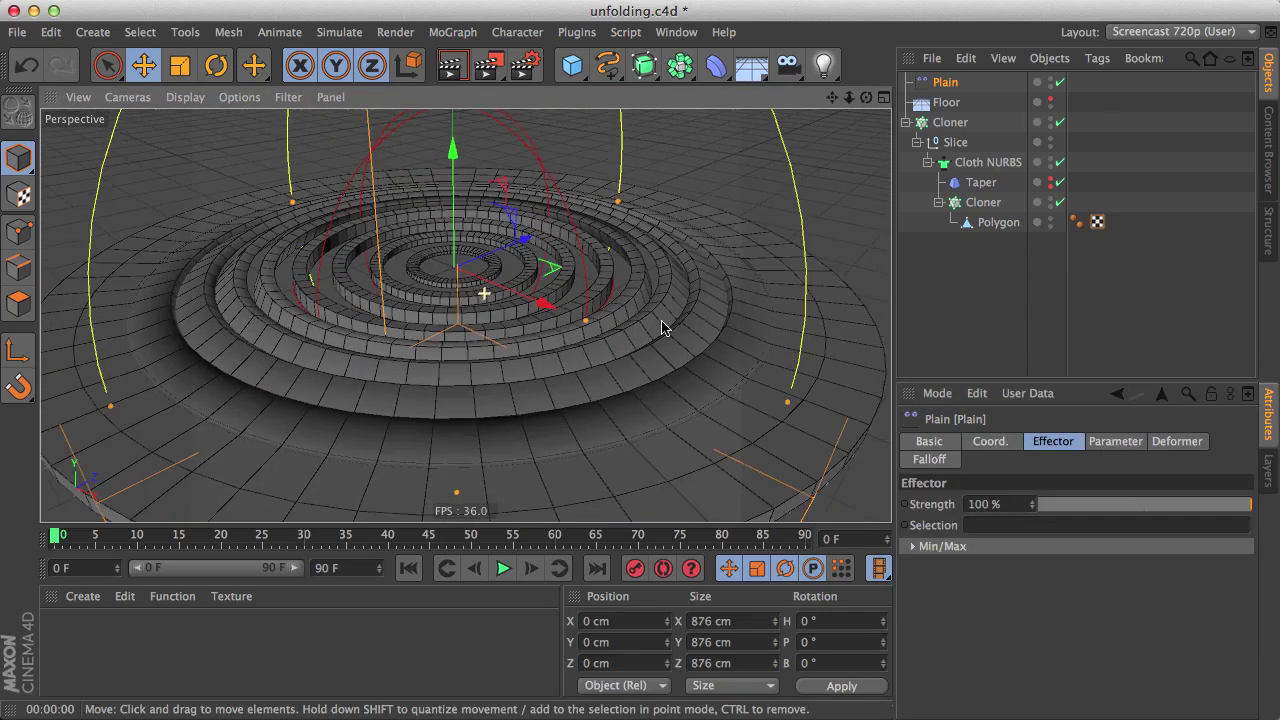
# - Set the Plain effector's Maximum strength to 50% and view the whole disc
pyautogui.click(955, 548)
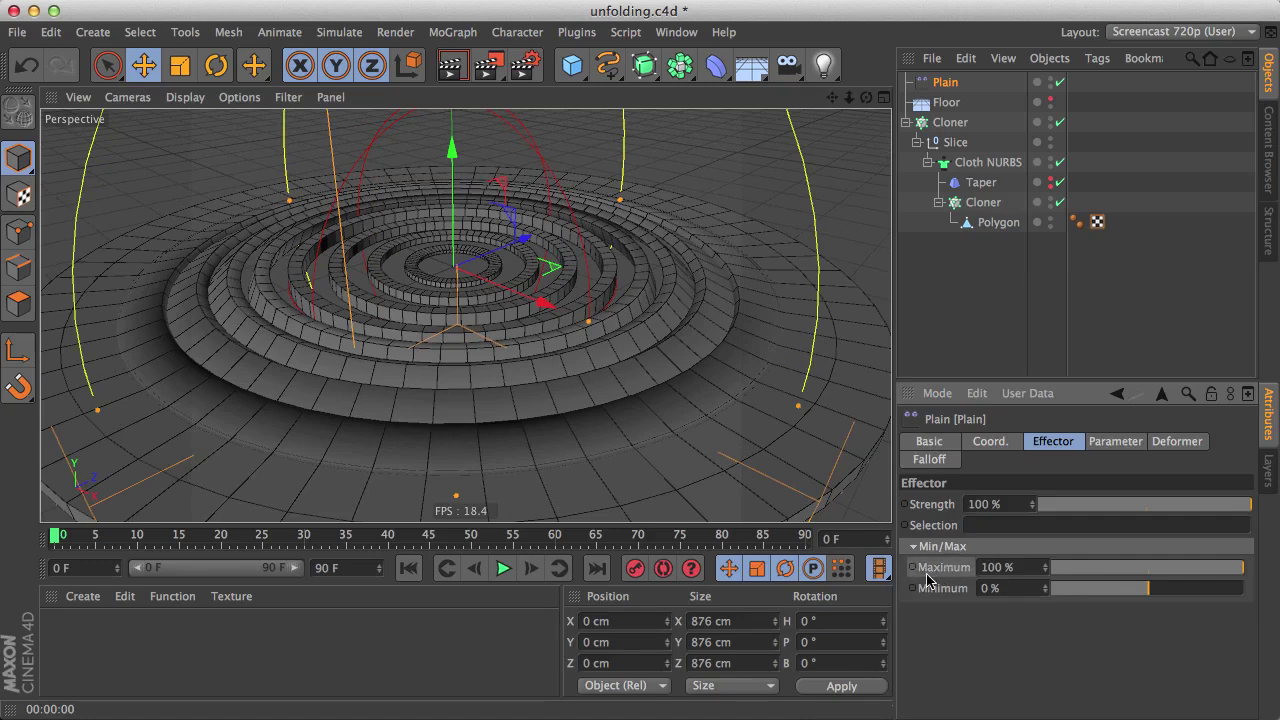
pyautogui.doubleClick(1007, 567)
pyautogui.write('50')
pyautogui.press('Return')
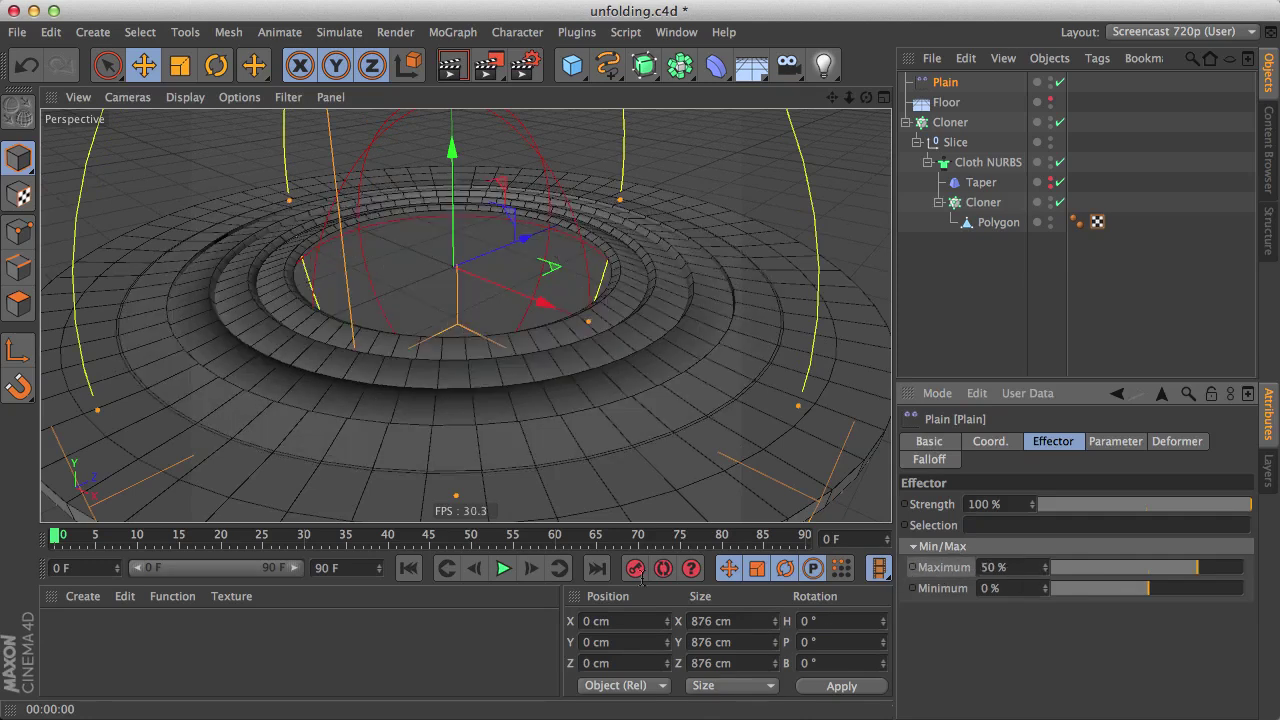
pyautogui.keyDown('alt'); pyautogui.moveTo(433, 200); pyautogui.dragTo(390, 280); pyautogui.keyUp('alt')
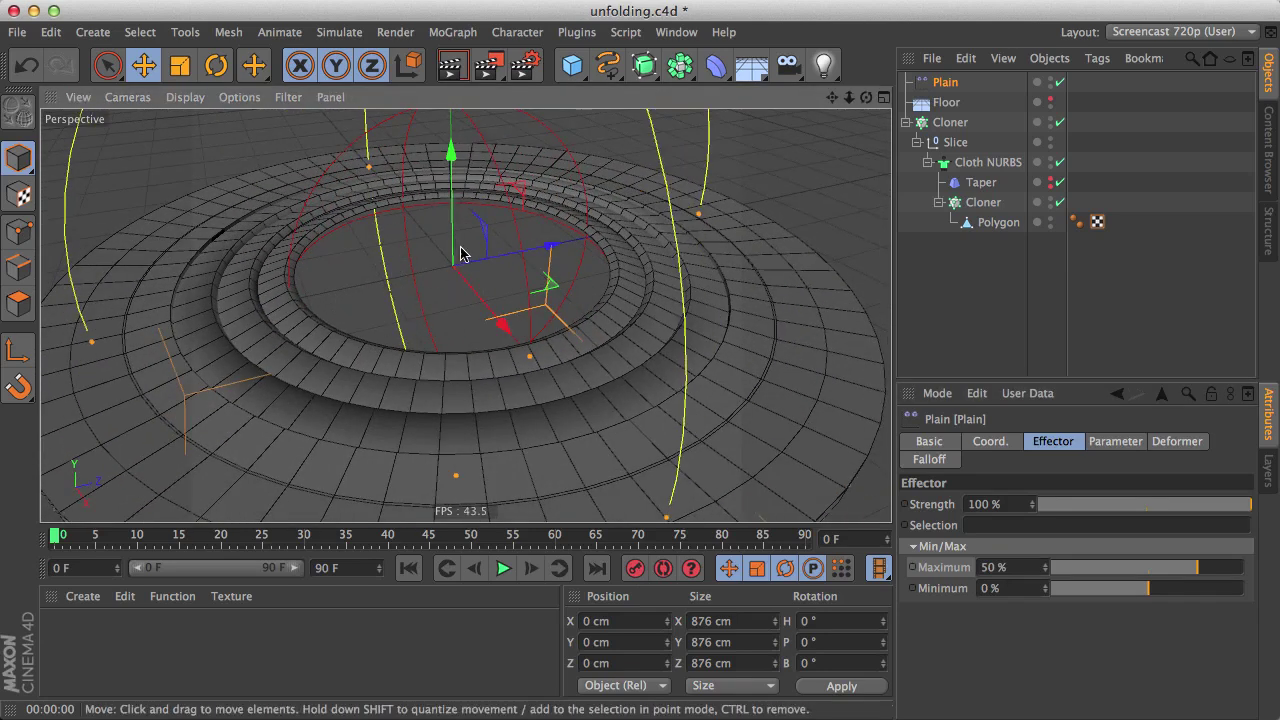
pyautogui.moveTo(462, 289)
pyautogui.keyDown('alt'); pyautogui.mouseDown()
pyautogui.moveTo(443, 334)
pyautogui.moveTo(490, 316)
pyautogui.moveTo(588, 378)
pyautogui.mouseUp(); pyautogui.keyUp('alt')
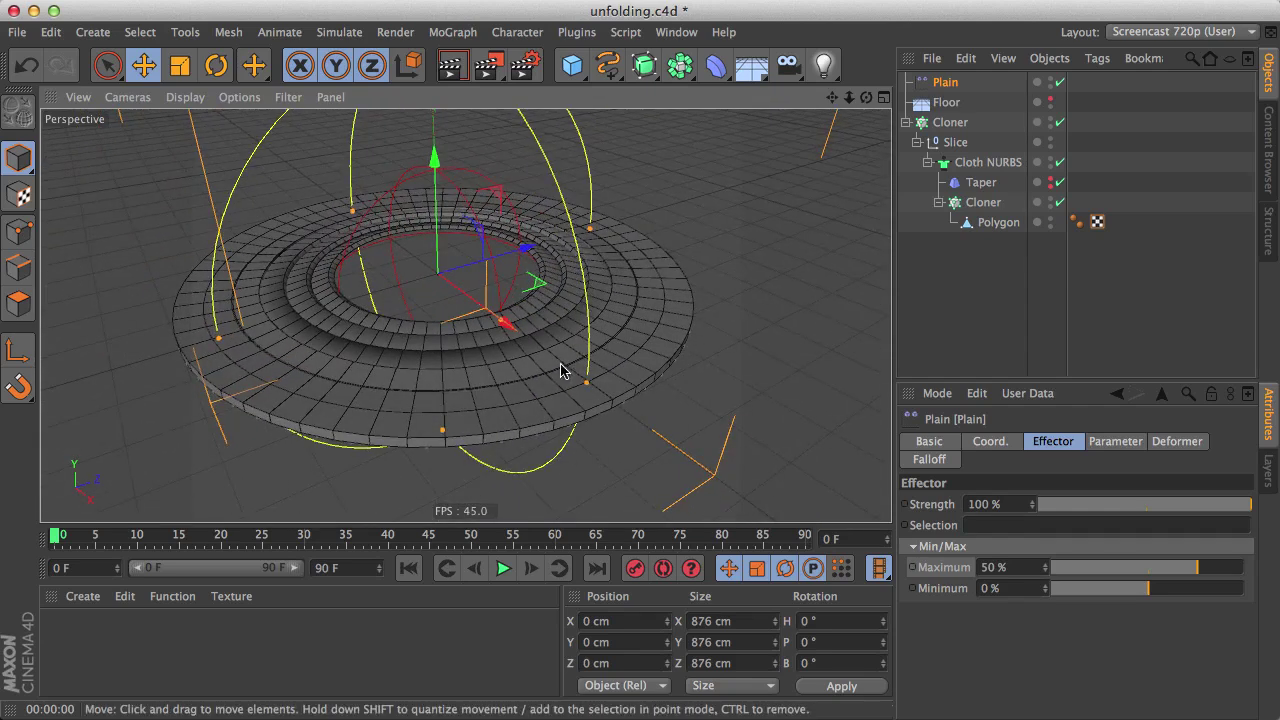
# - Reduce the Plain effector's falloff softness to 26%
pyautogui.click(1142, 445)
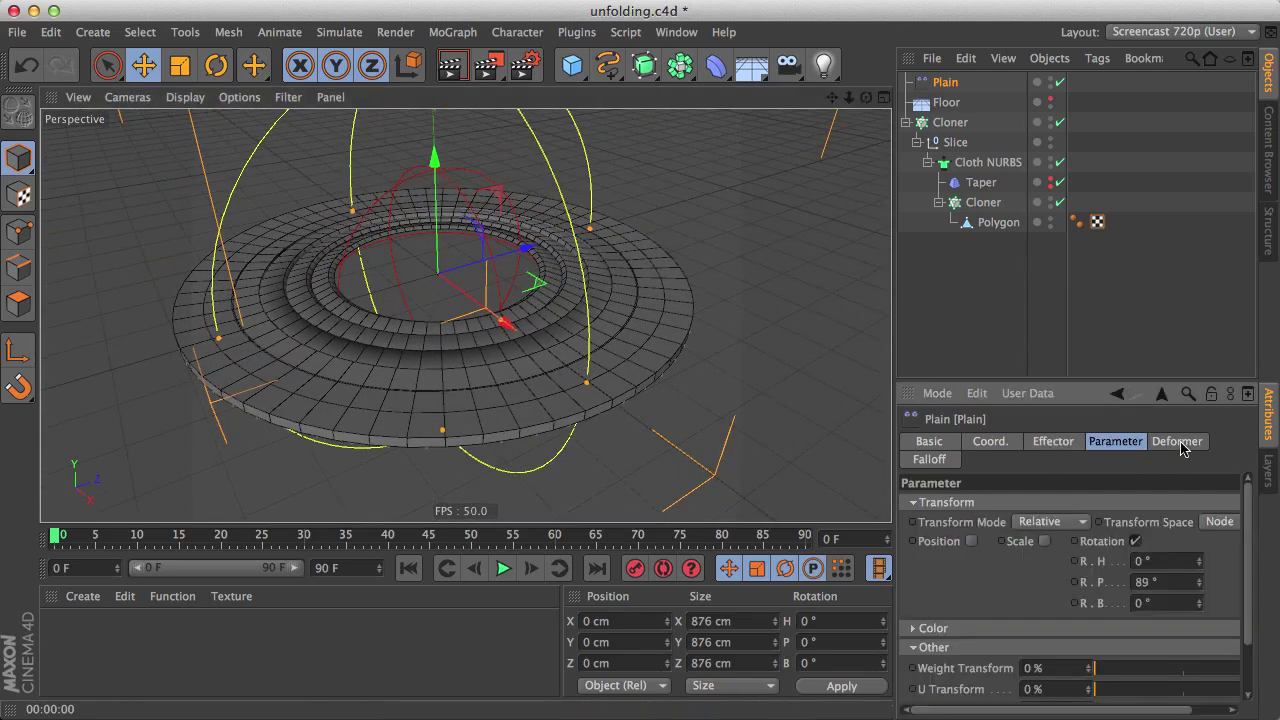
pyautogui.click(1118, 448)
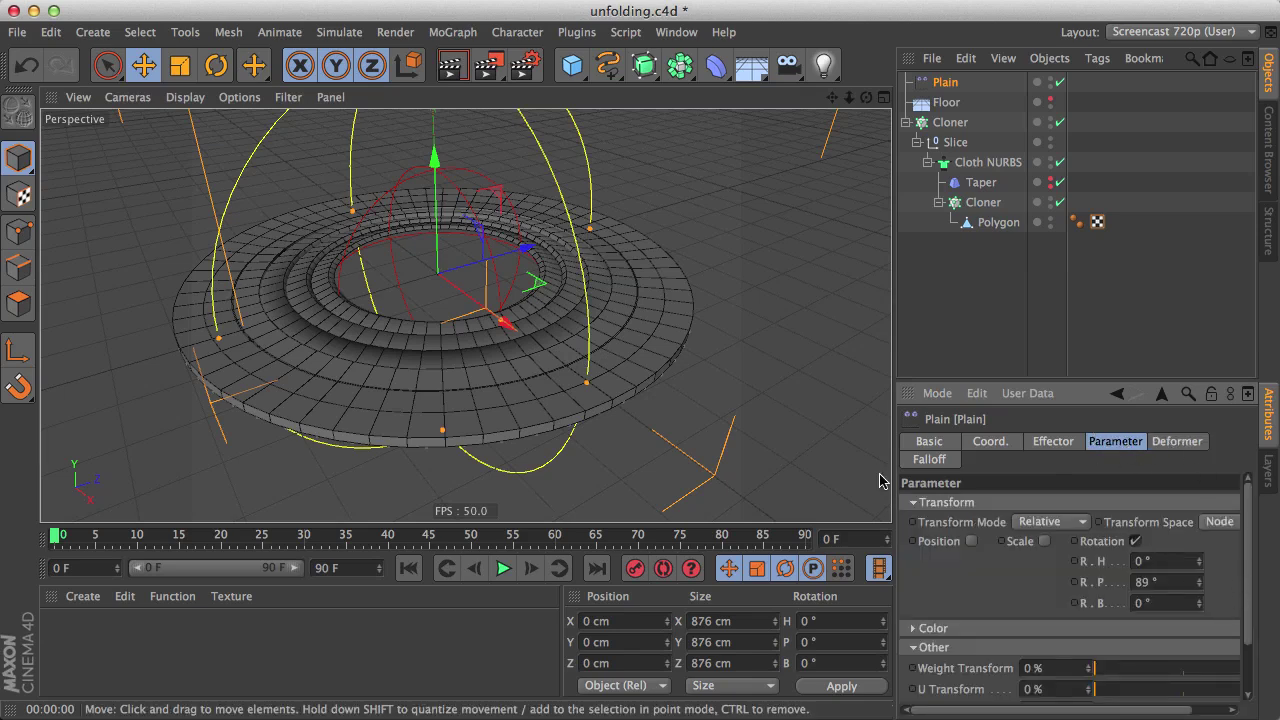
pyautogui.click(950, 462)
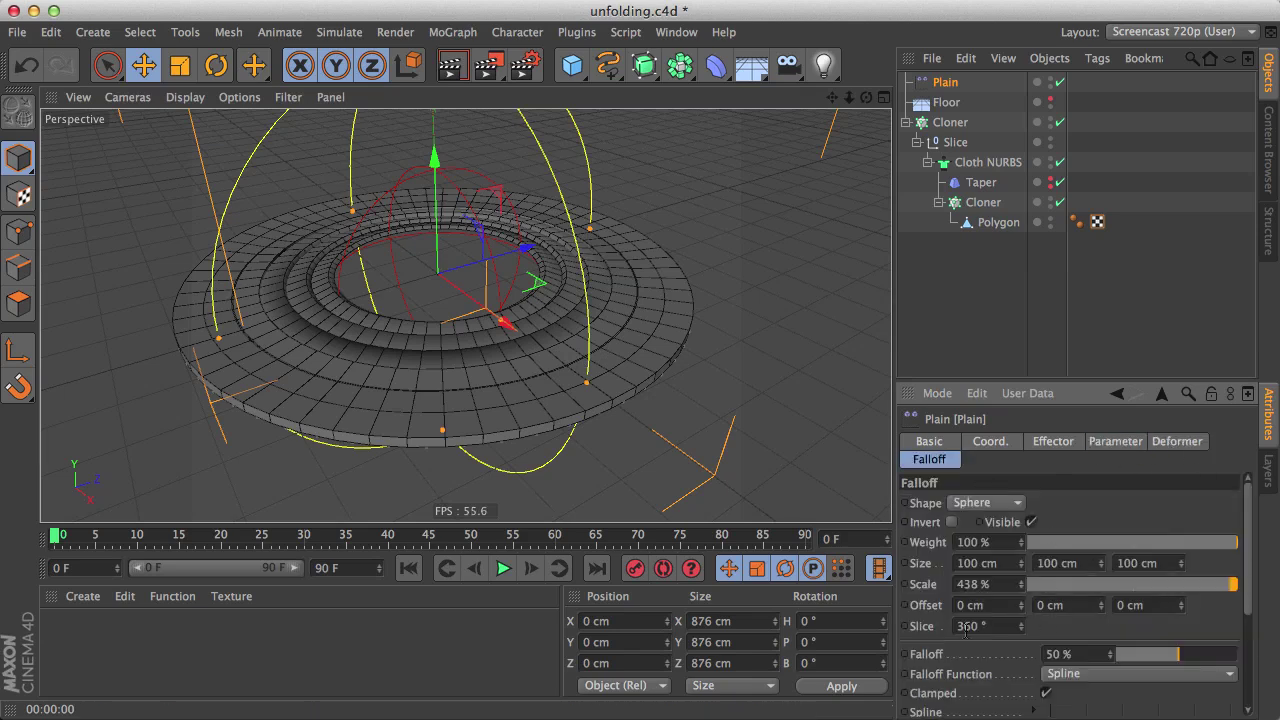
pyautogui.moveTo(1174, 659)
pyautogui.mouseDown()
pyautogui.moveTo(1148, 659)
pyautogui.moveTo(1160, 660)
pyautogui.mouseUp()
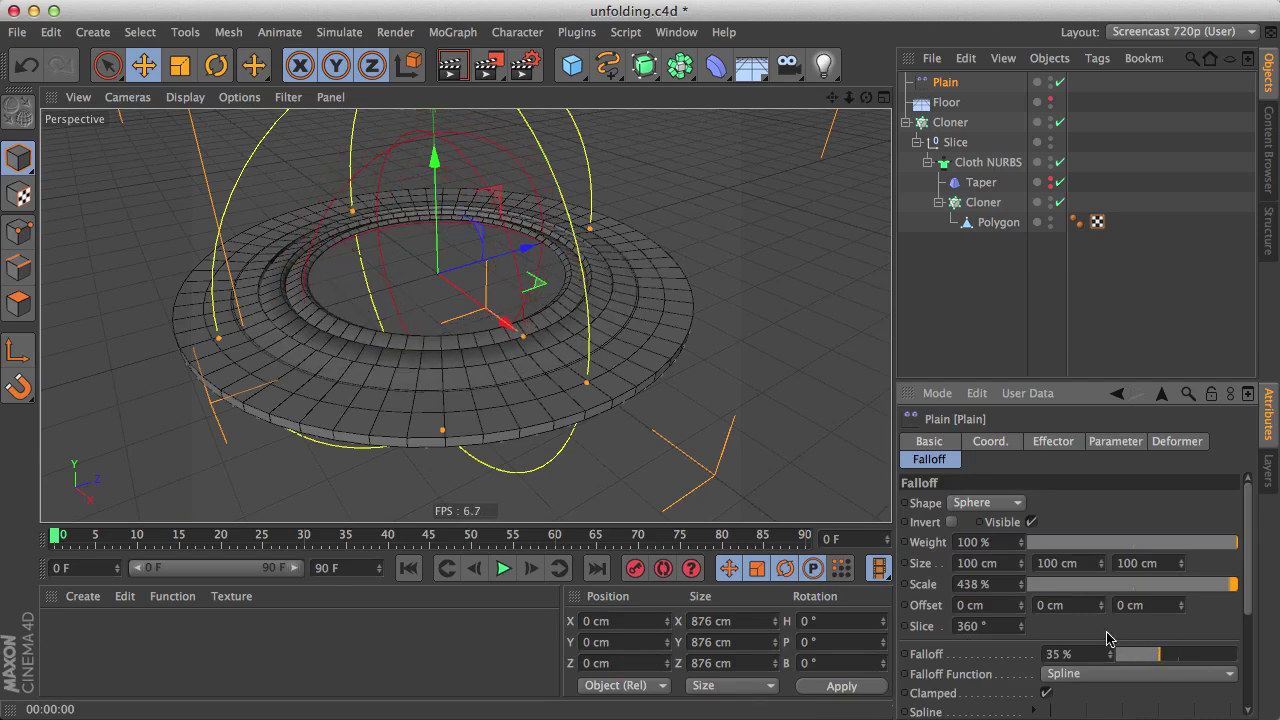
pyautogui.moveTo(449, 374)
pyautogui.keyDown('alt'); pyautogui.mouseDown()
pyautogui.moveTo(343, 360)
pyautogui.moveTo(371, 363)
pyautogui.mouseUp(); pyautogui.keyUp('alt')
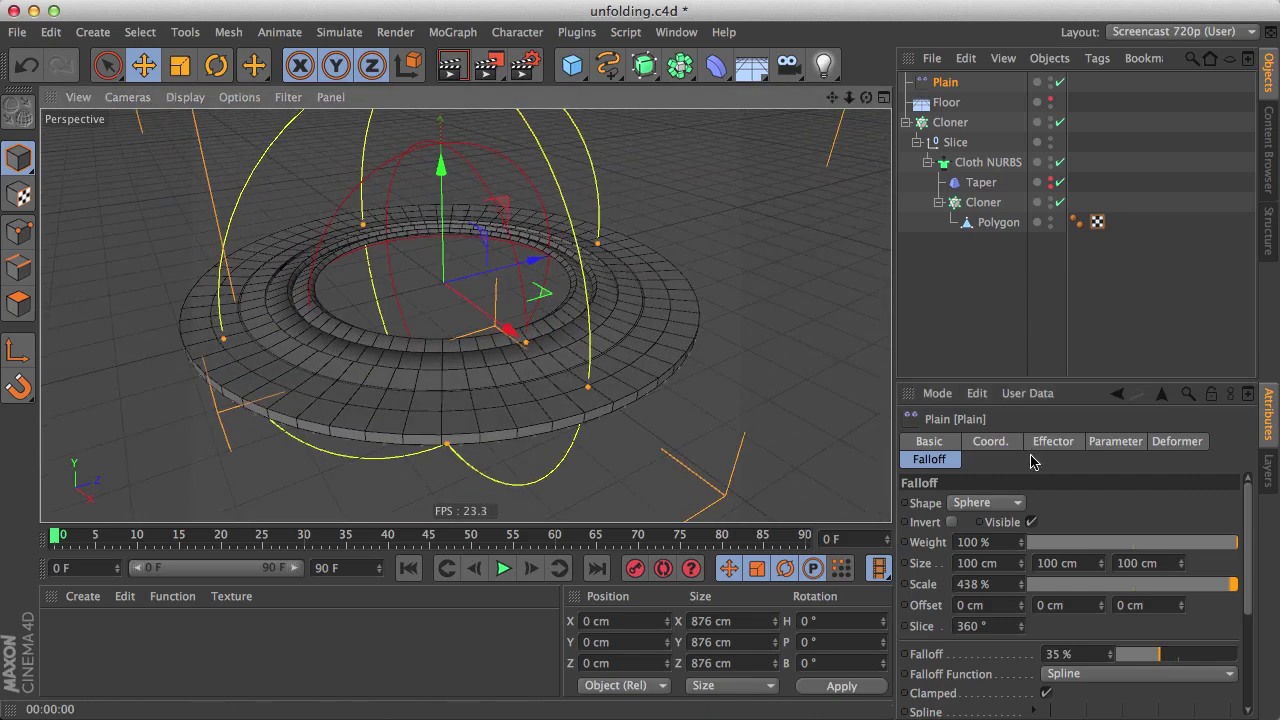
# - Raise the Plain effector's pitch rotation to about 365°
pyautogui.click(1060, 442)
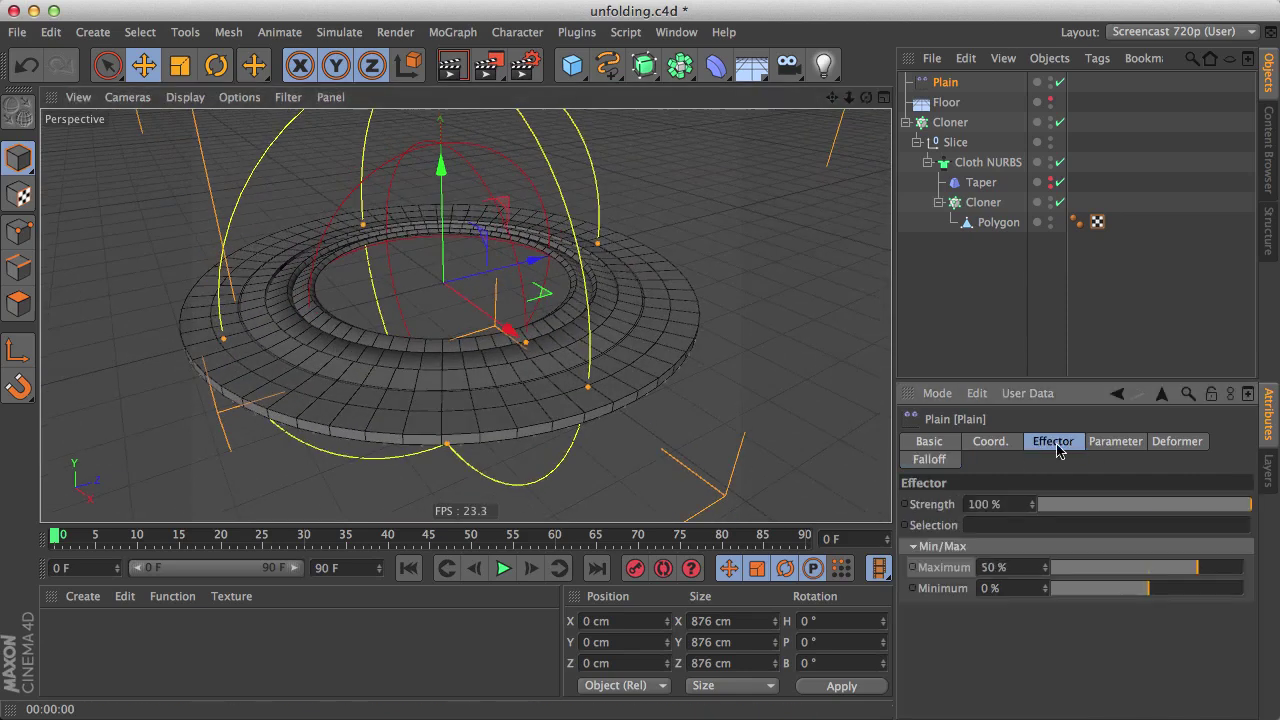
pyautogui.click(1104, 444)
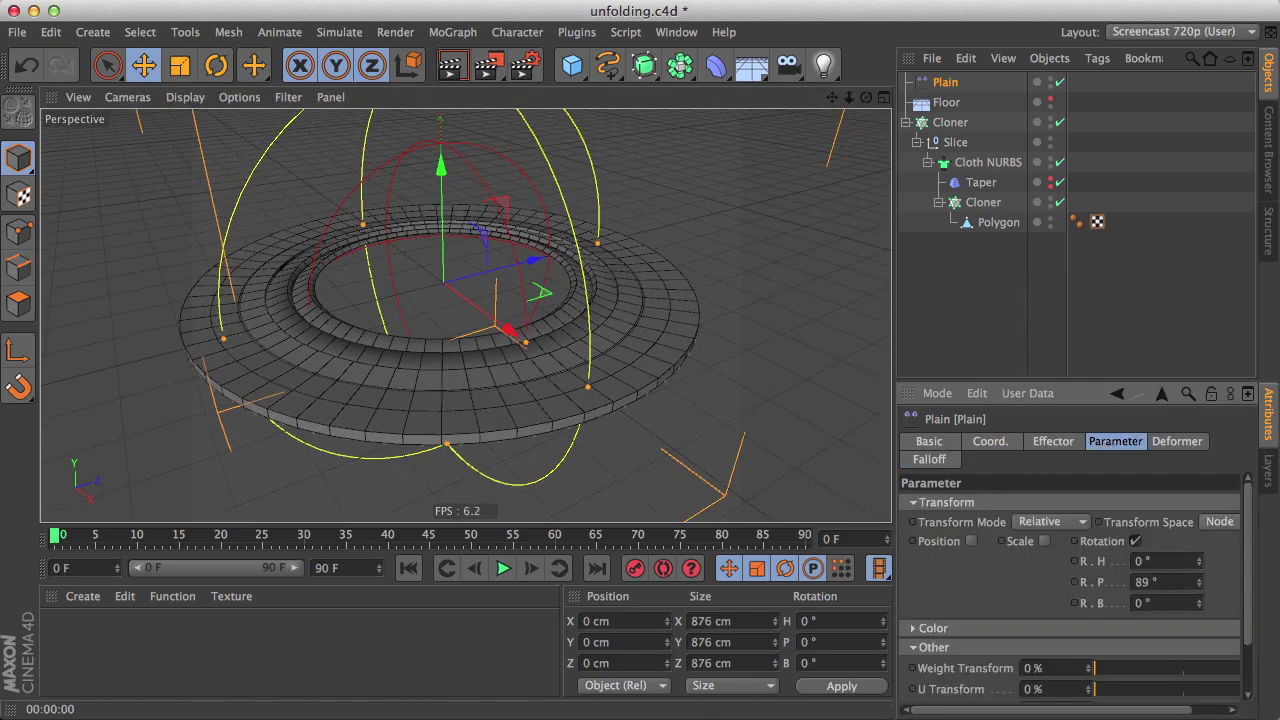
pyautogui.moveTo(1198, 582); pyautogui.dragTo(1198, 560)
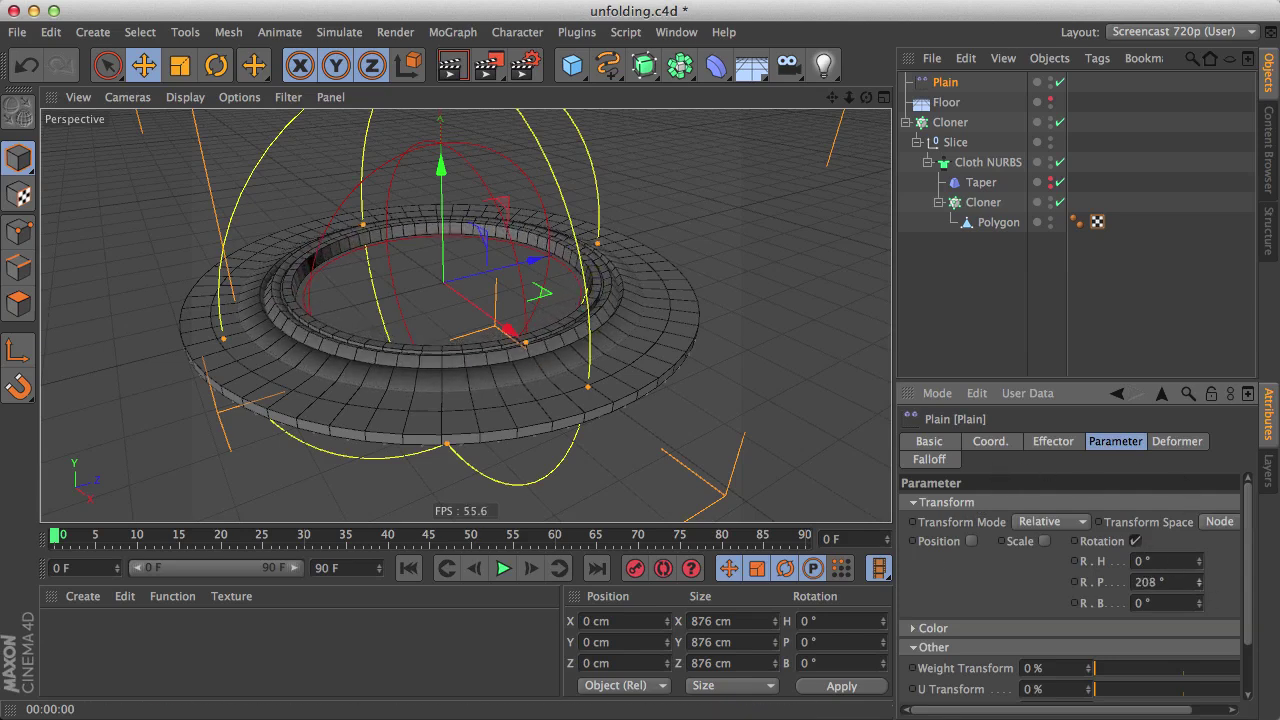
pyautogui.moveTo(1198, 582)
pyautogui.mouseDown()
pyautogui.moveTo(1198, 560)
pyautogui.moveTo(1198, 600)
pyautogui.mouseUp()
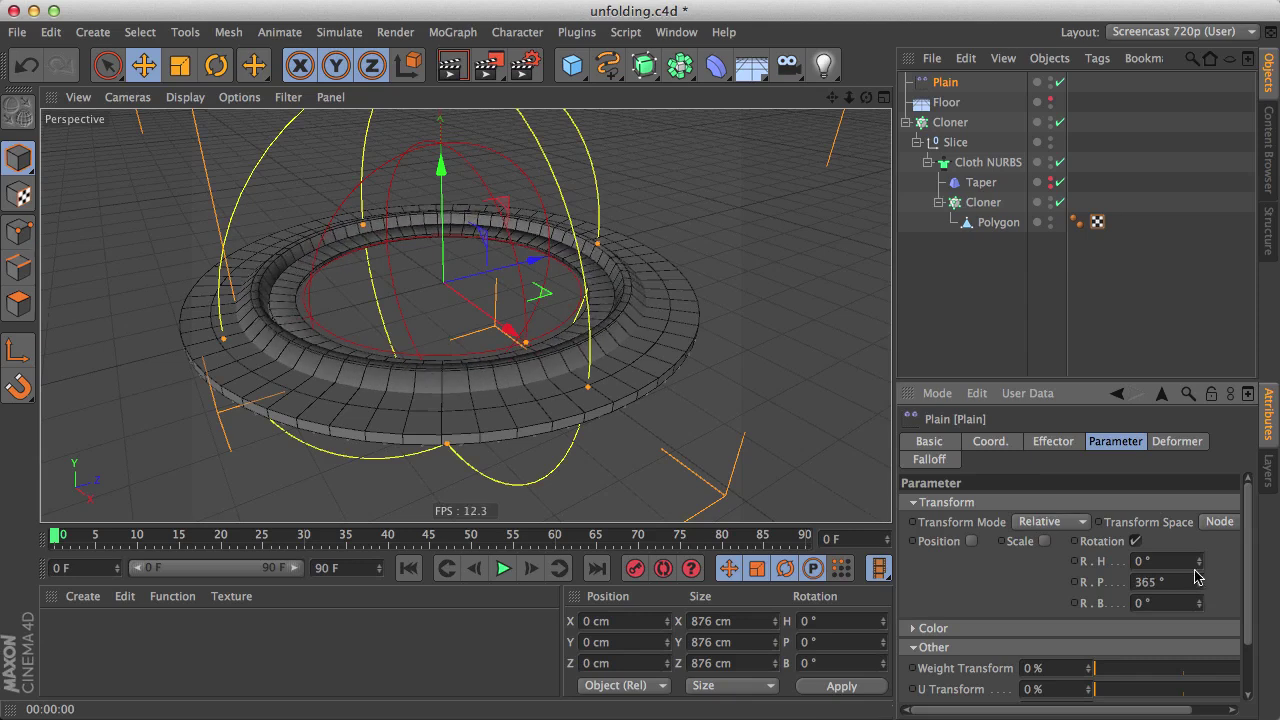
pyautogui.click(930, 460)
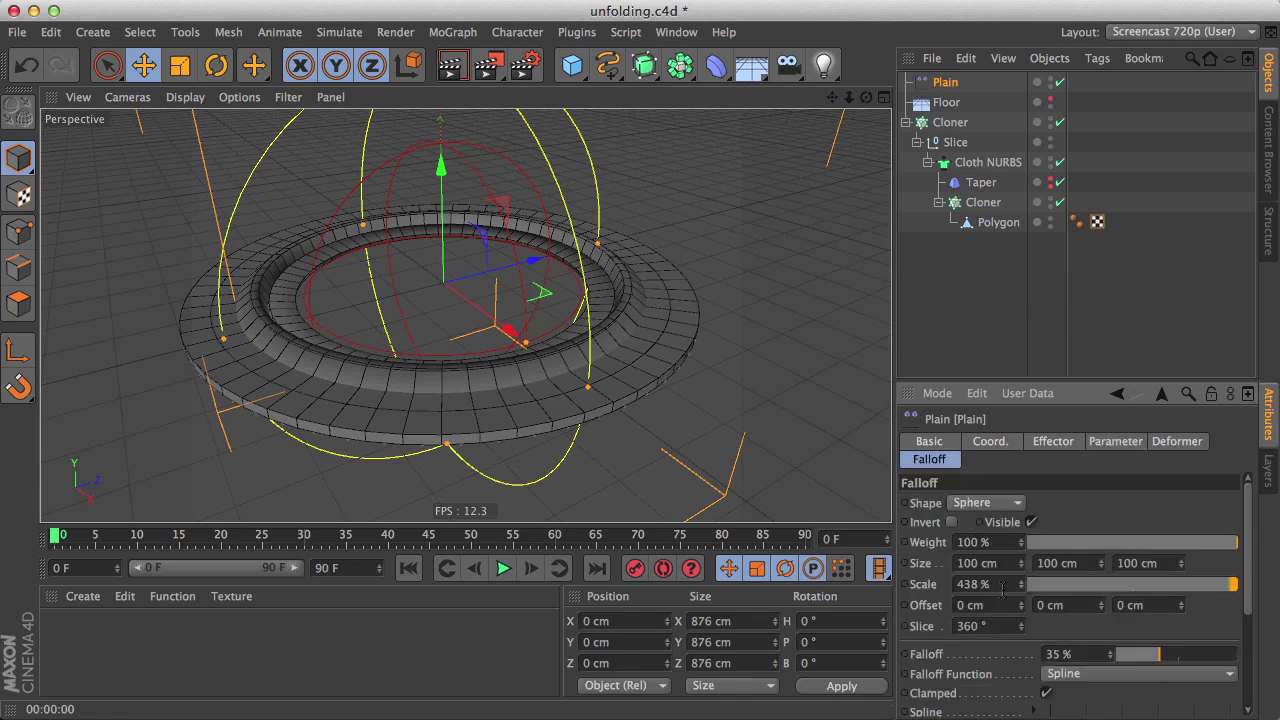
# - Scrub the Plain effector's spherical falloff Scale up and down, settling near 362%
pyautogui.moveTo(1019, 584)
pyautogui.mouseDown()
pyautogui.moveTo(1019, 620)
pyautogui.moveTo(1019, 532)
pyautogui.mouseUp()
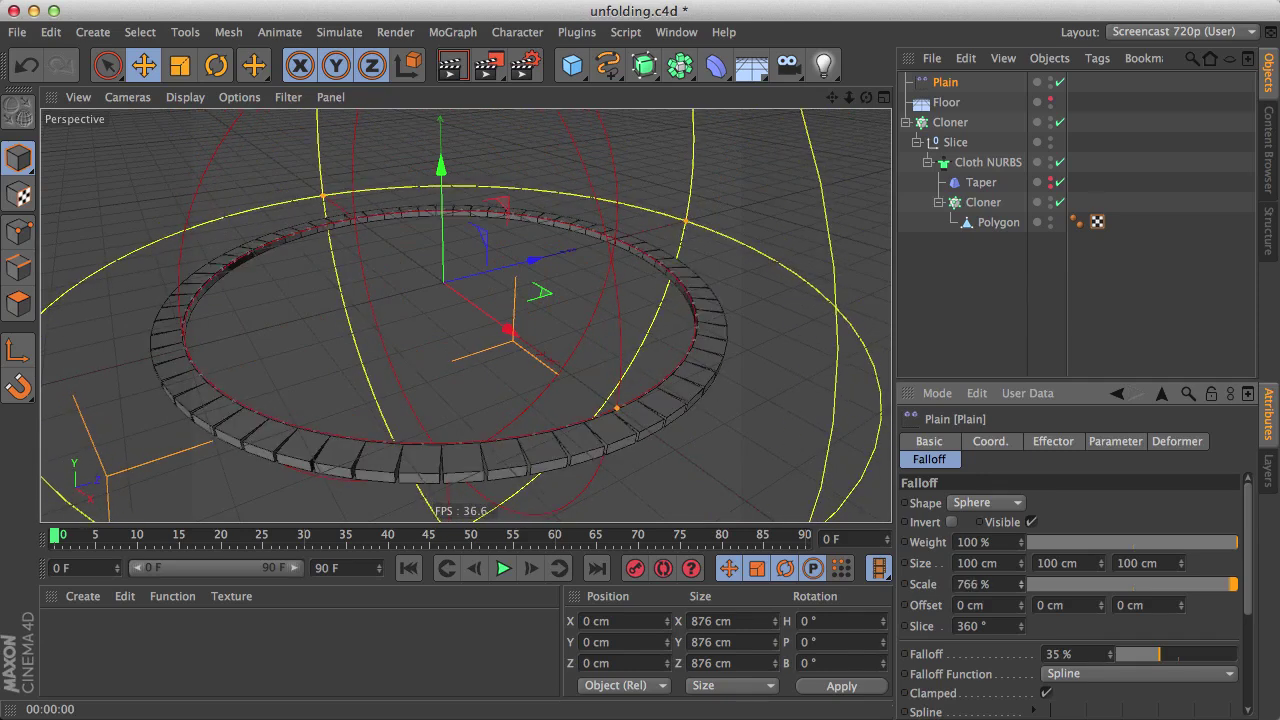
pyautogui.moveTo(1019, 532); pyautogui.dragTo(1022, 583)
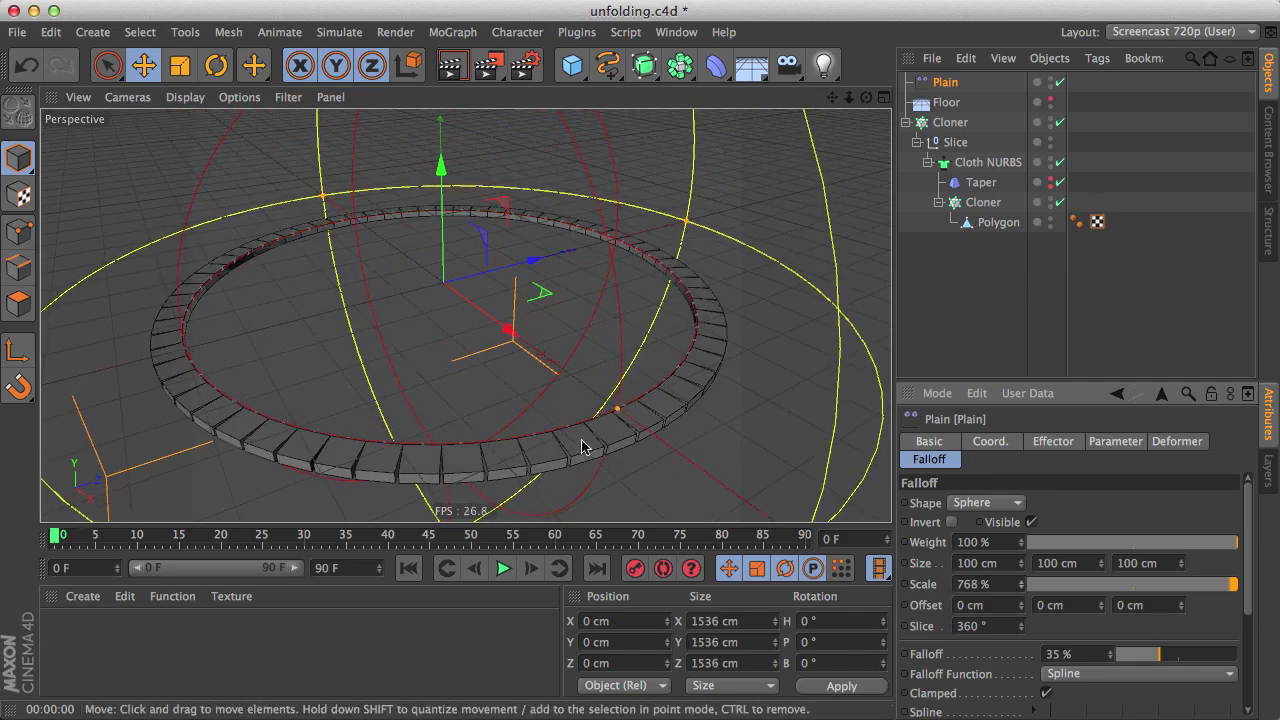
pyautogui.moveTo(405, 444)
pyautogui.keyDown('alt'); pyautogui.mouseDown()
pyautogui.moveTo(390, 232)
pyautogui.moveTo(400, 463)
pyautogui.mouseUp(); pyautogui.keyUp('alt')
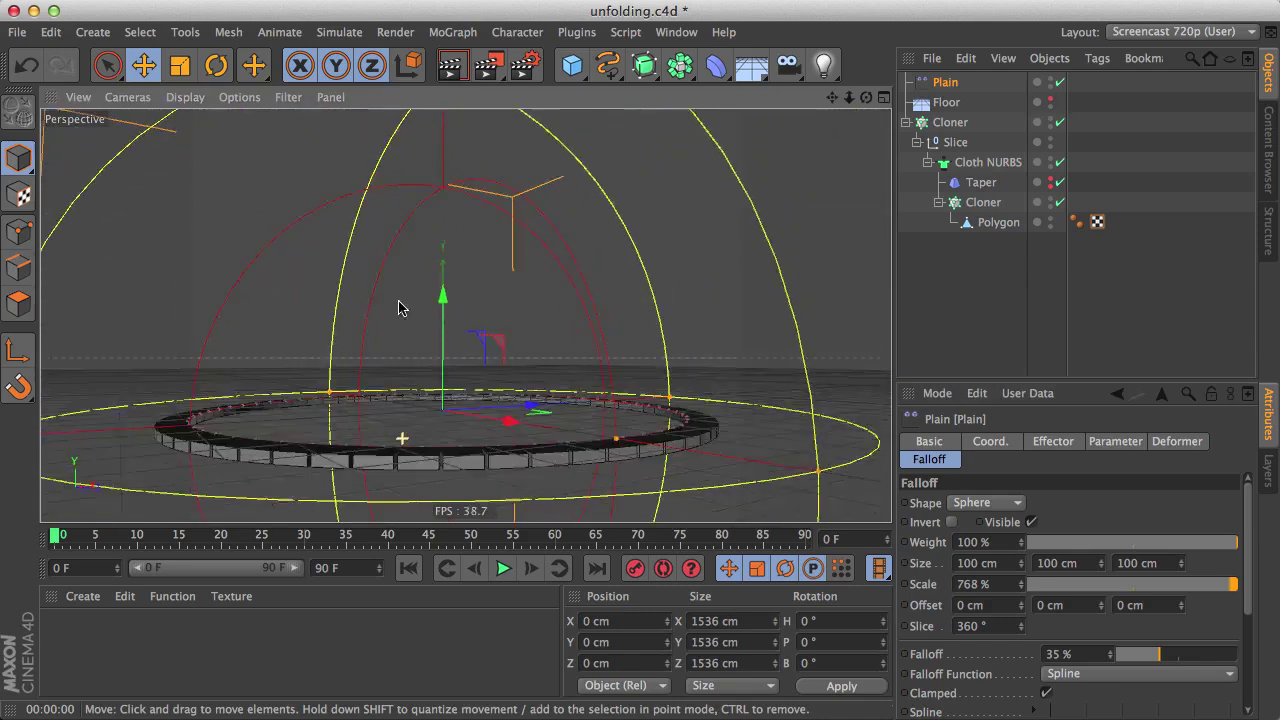
pyautogui.moveTo(1022, 585); pyautogui.dragTo(1022, 712)
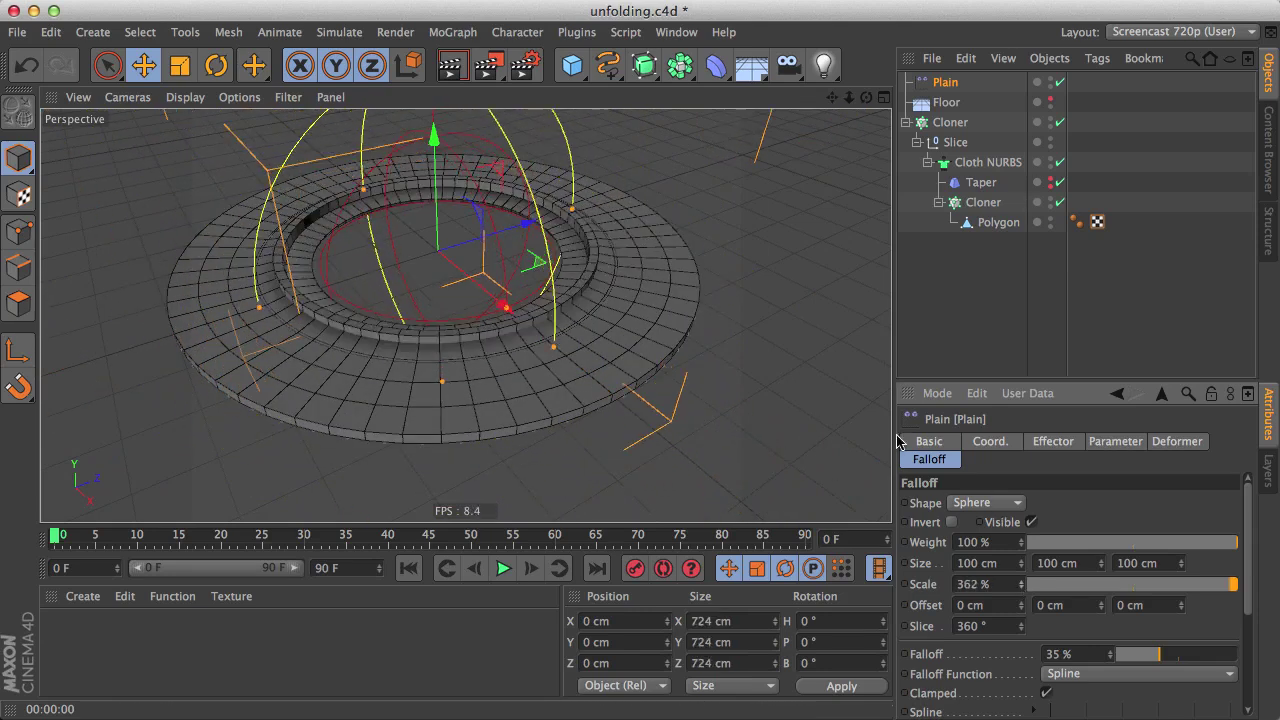
# - Add a Random effector to the inner Cloner and uncheck its Position randomization
pyautogui.click(956, 206)
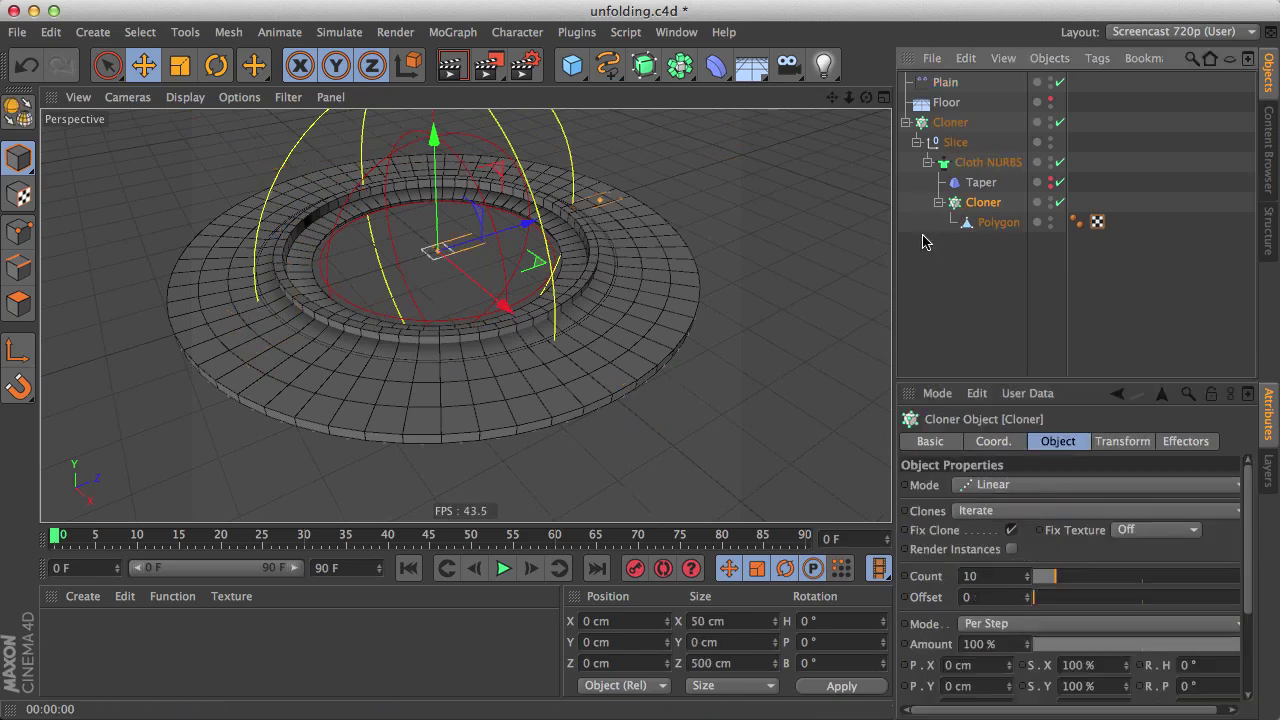
pyautogui.click(463, 35)
pyautogui.moveTo(480, 62)
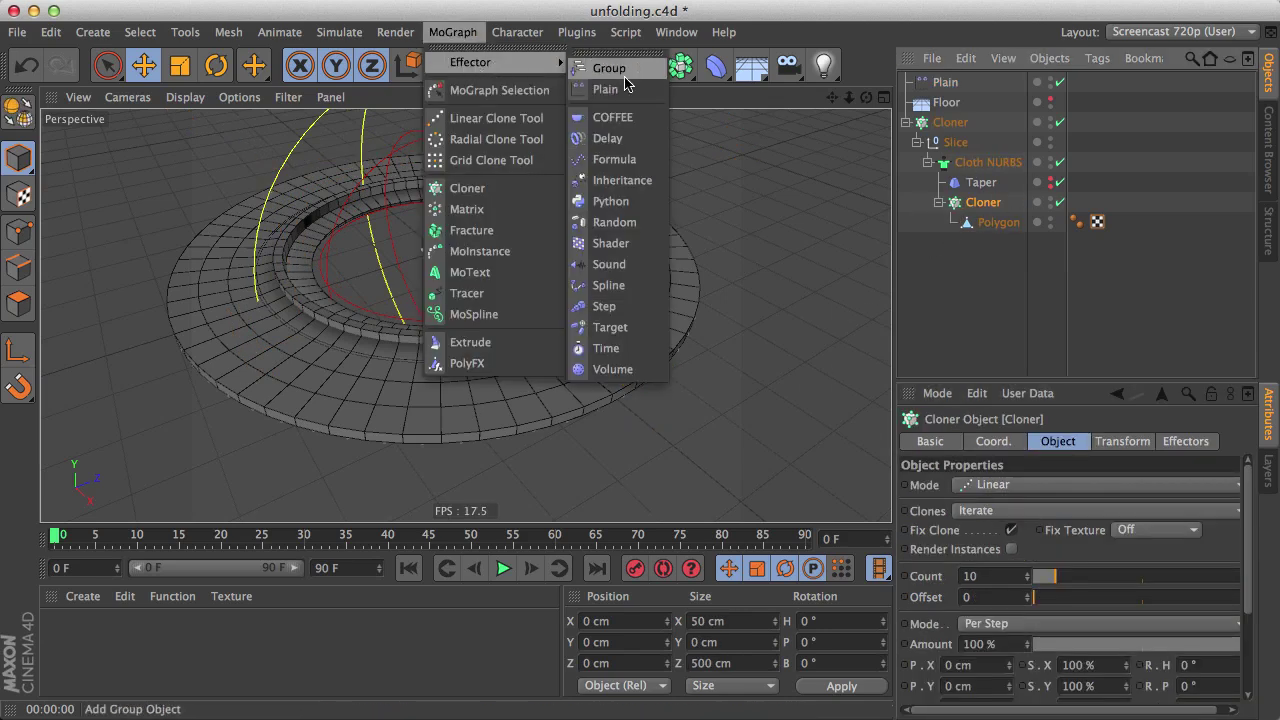
pyautogui.click(631, 229)
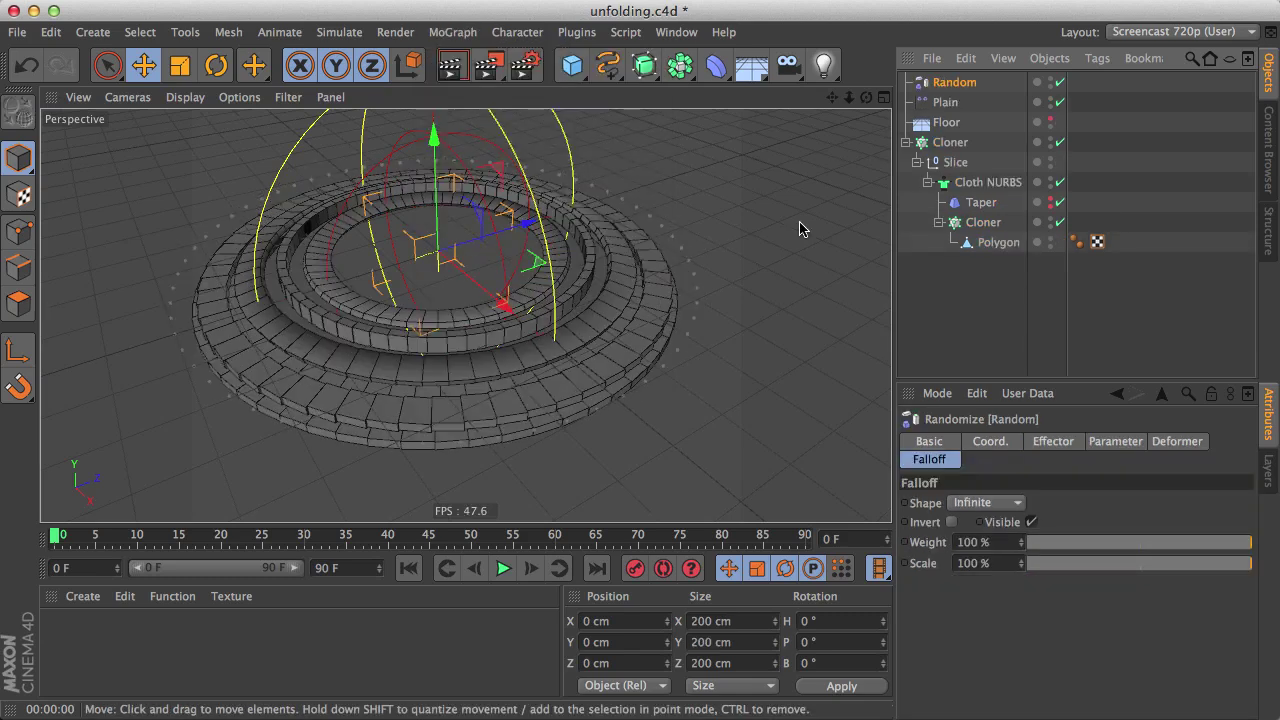
pyautogui.click(1114, 443)
pyautogui.click(971, 541)
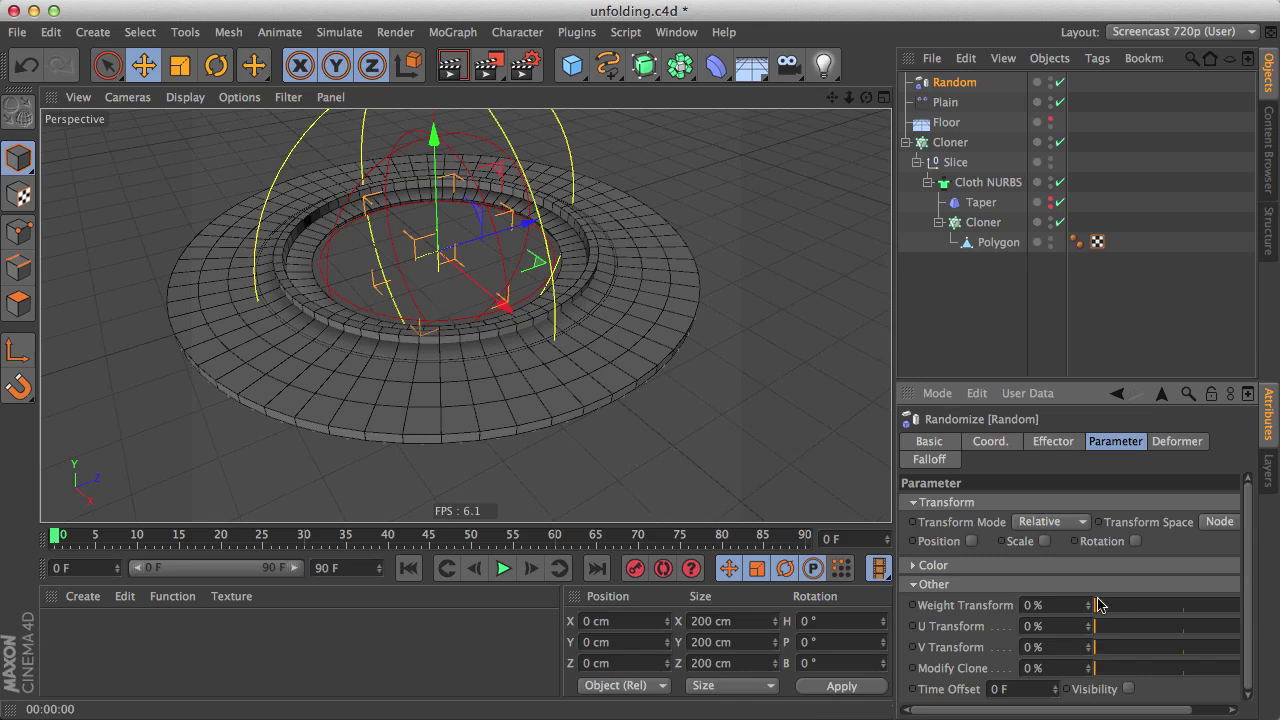
pyautogui.keyDown('alt'); pyautogui.moveTo(494, 360); pyautogui.dragTo(493, 487); pyautogui.keyUp('alt')
# - View the ring from directly above and disable the Plain effector
pyautogui.scroll(5, 494, 400)
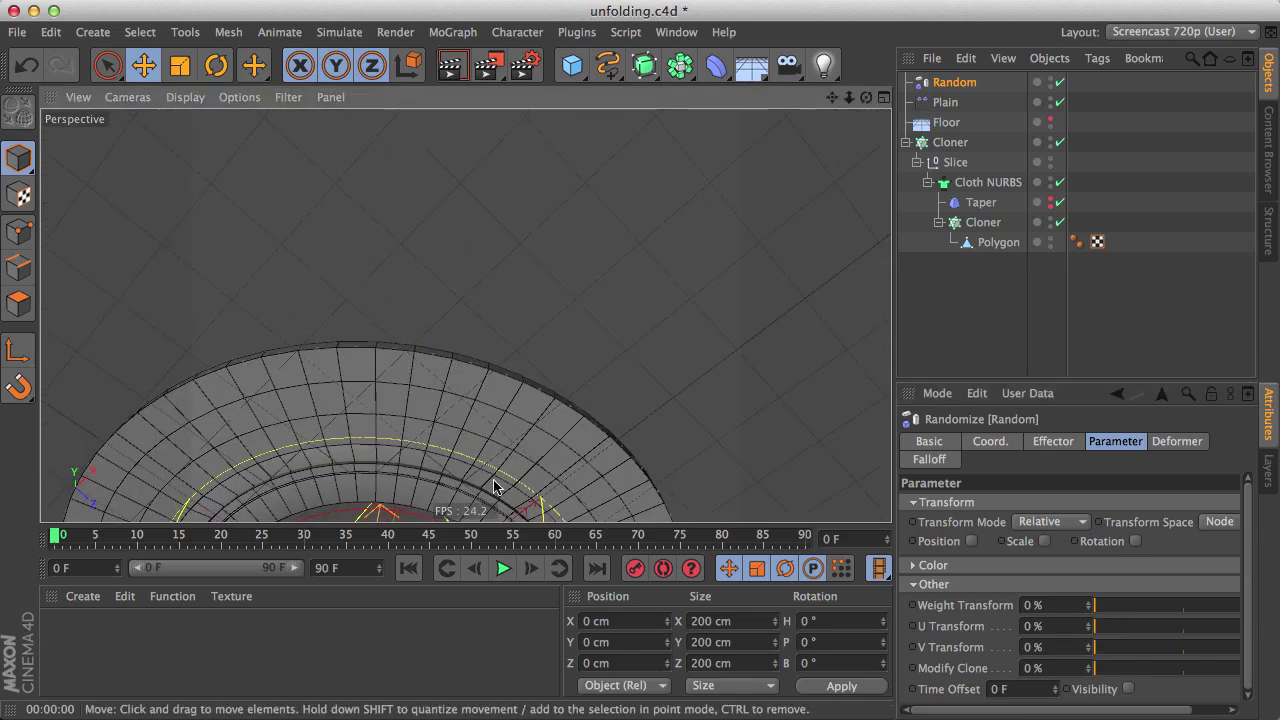
pyautogui.keyDown('alt'); pyautogui.moveTo(449, 443); pyautogui.dragTo(548, 160); pyautogui.keyUp('alt')
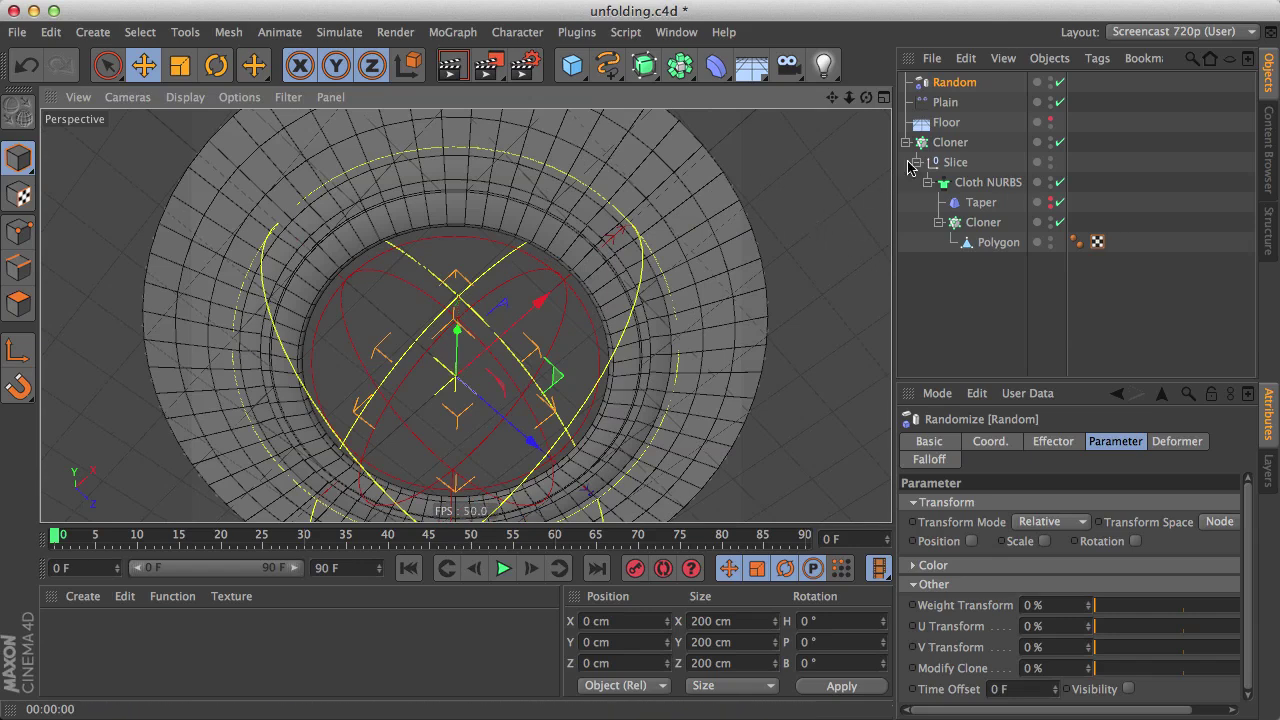
pyautogui.click(1060, 103)
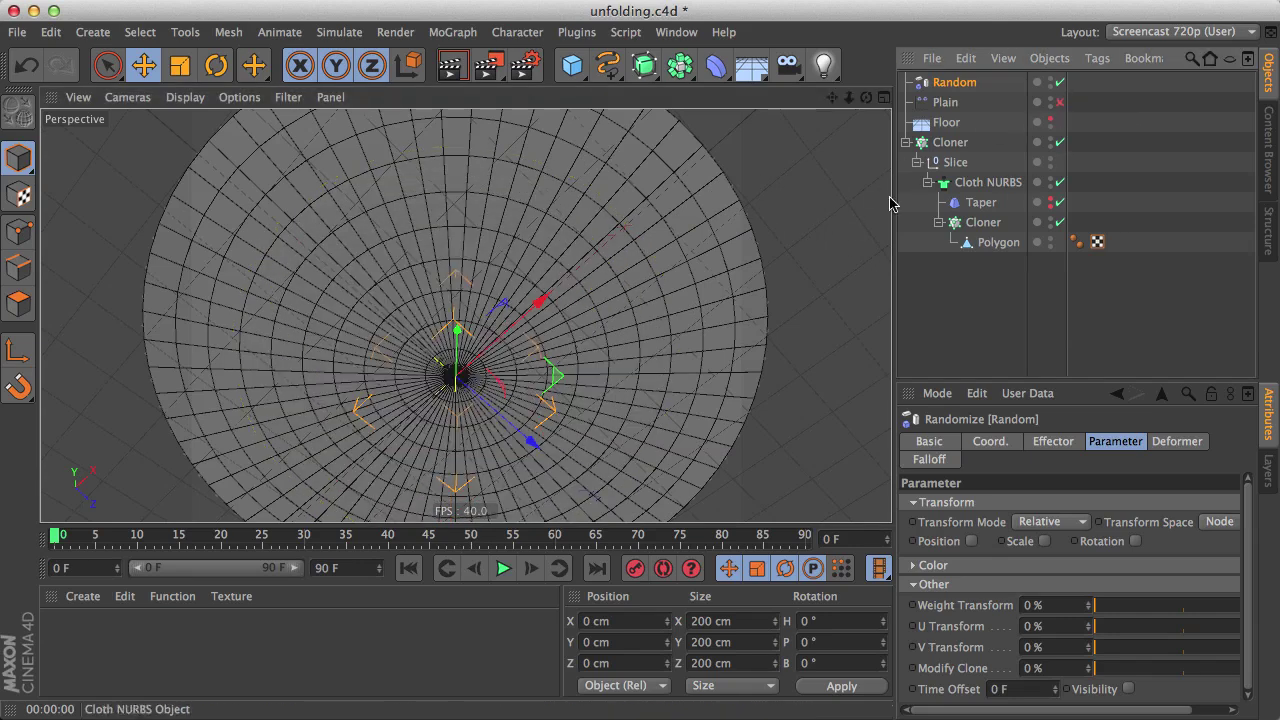
# - Set the inner Cloner's Transform Display to Weight
pyautogui.click(983, 222)
pyautogui.click(1121, 442)
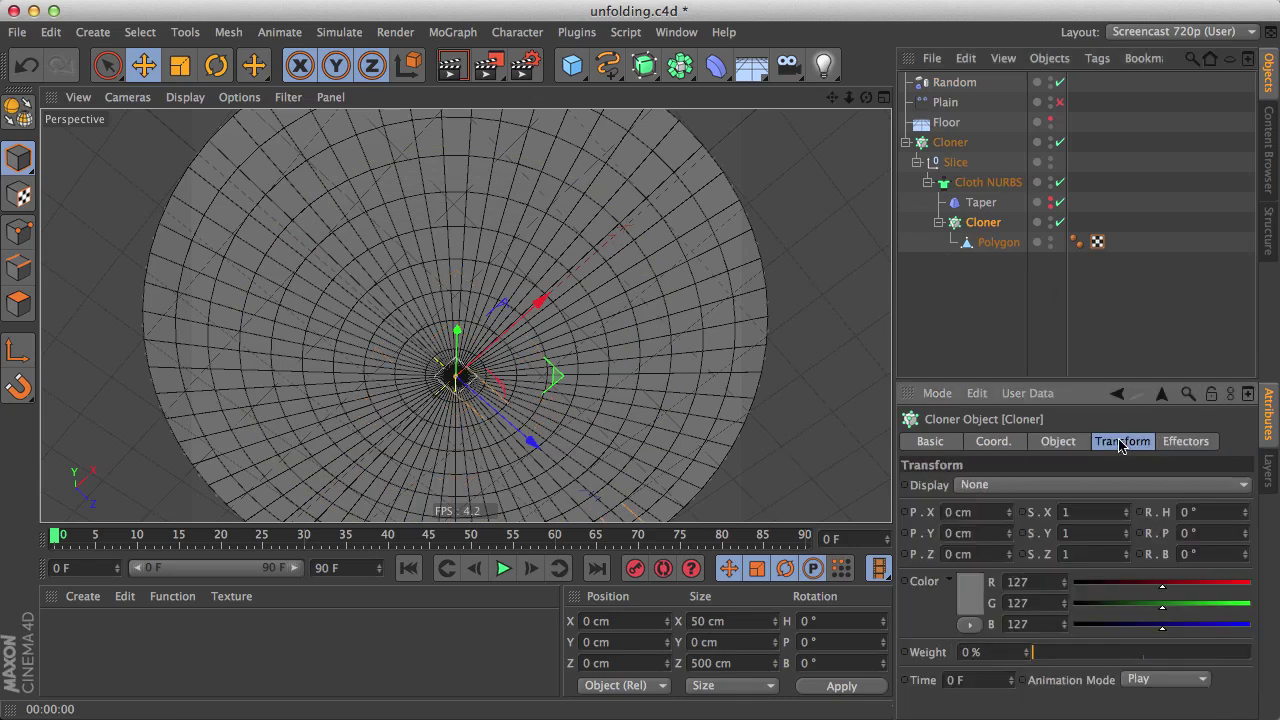
pyautogui.click(1032, 488)
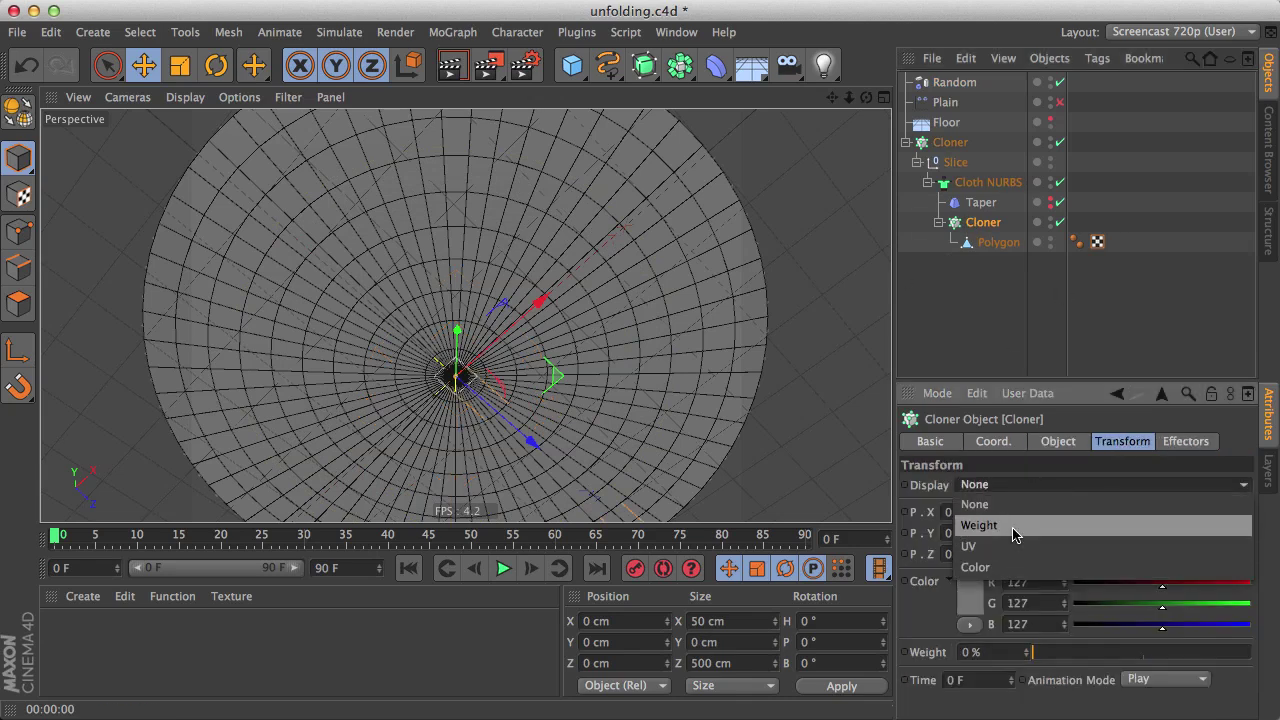
pyautogui.click(1010, 528)
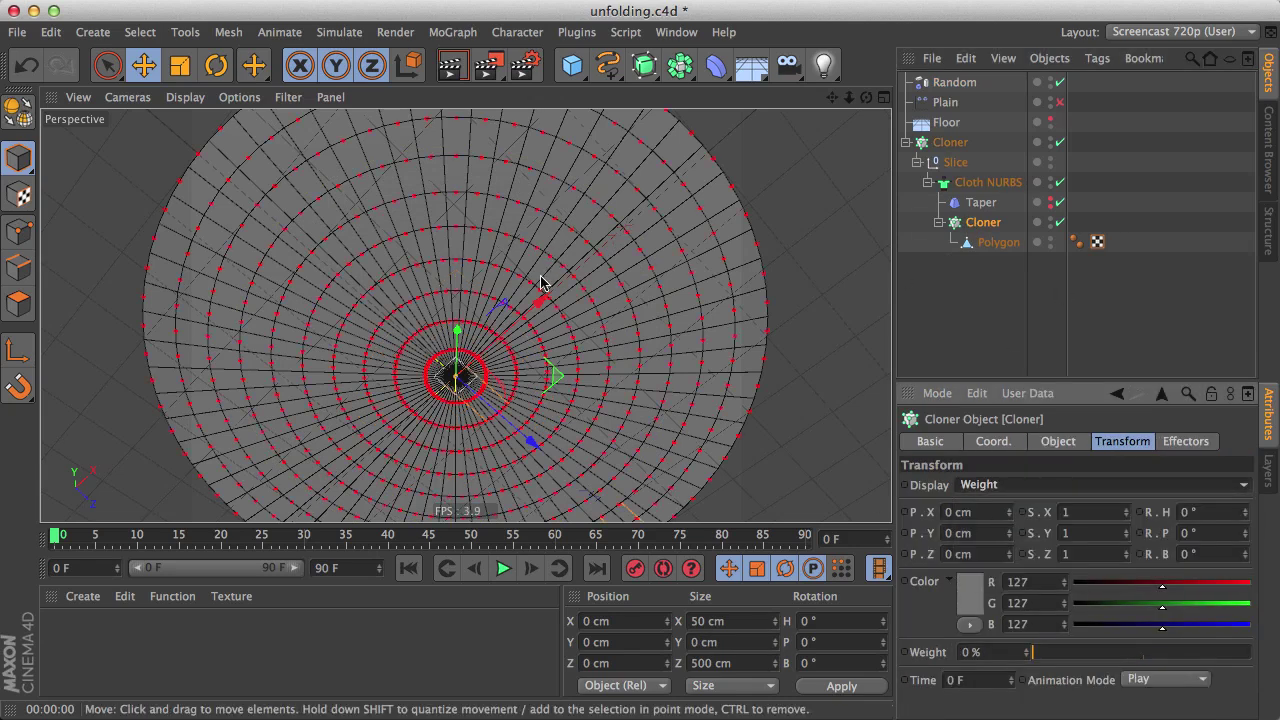
# - Raise the Random effector's Weight Transform to 100% and orbit to inspect the varied weights
pyautogui.click(952, 83)
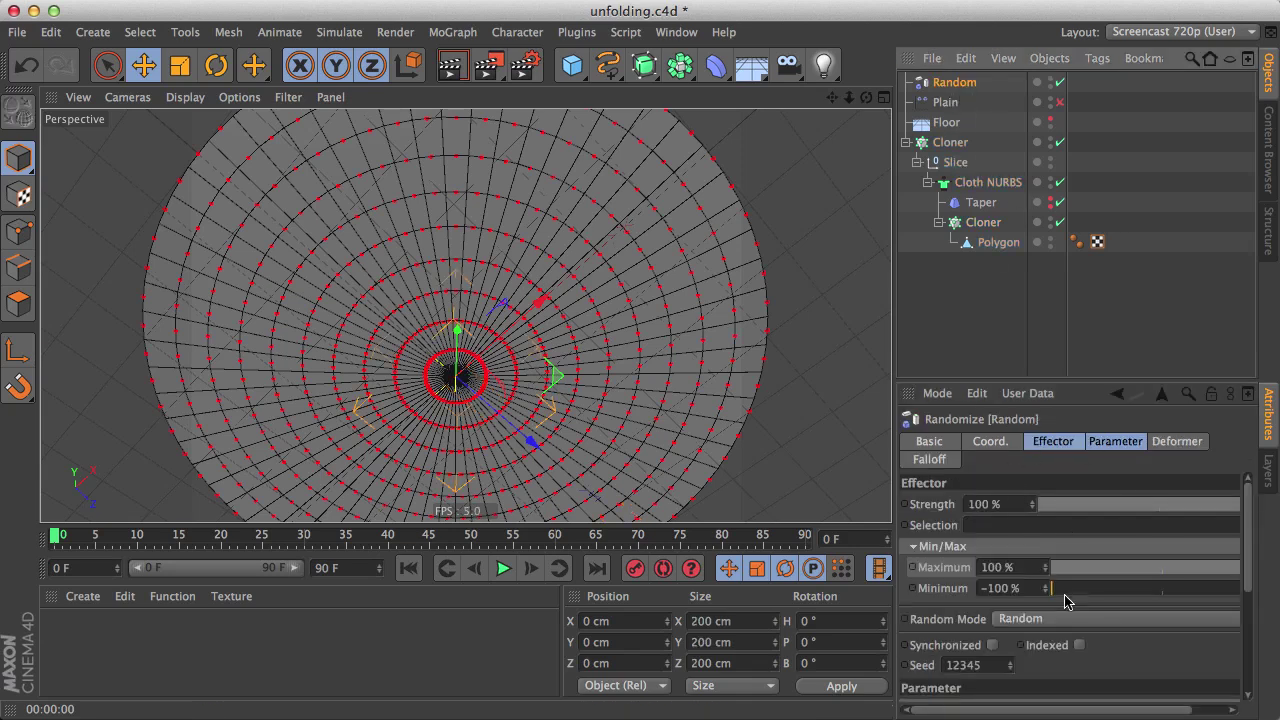
pyautogui.click(1128, 443)
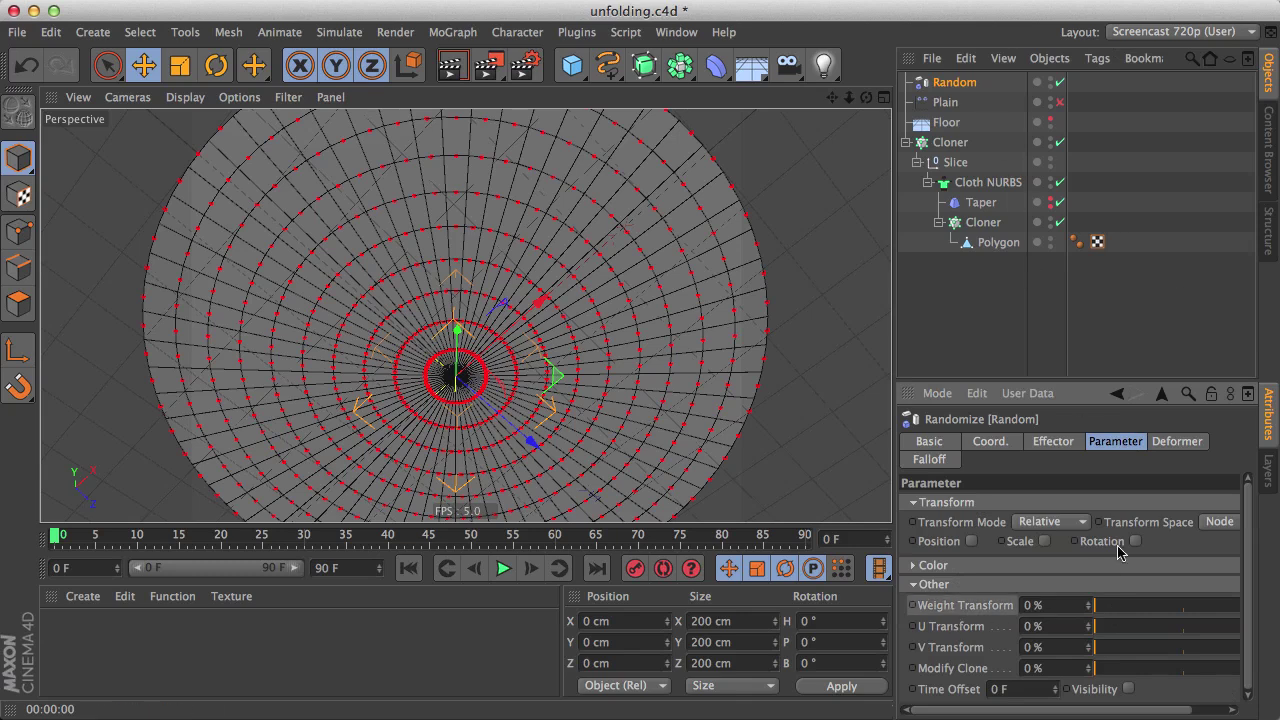
pyautogui.moveTo(1118, 612); pyautogui.dragTo(1240, 606)
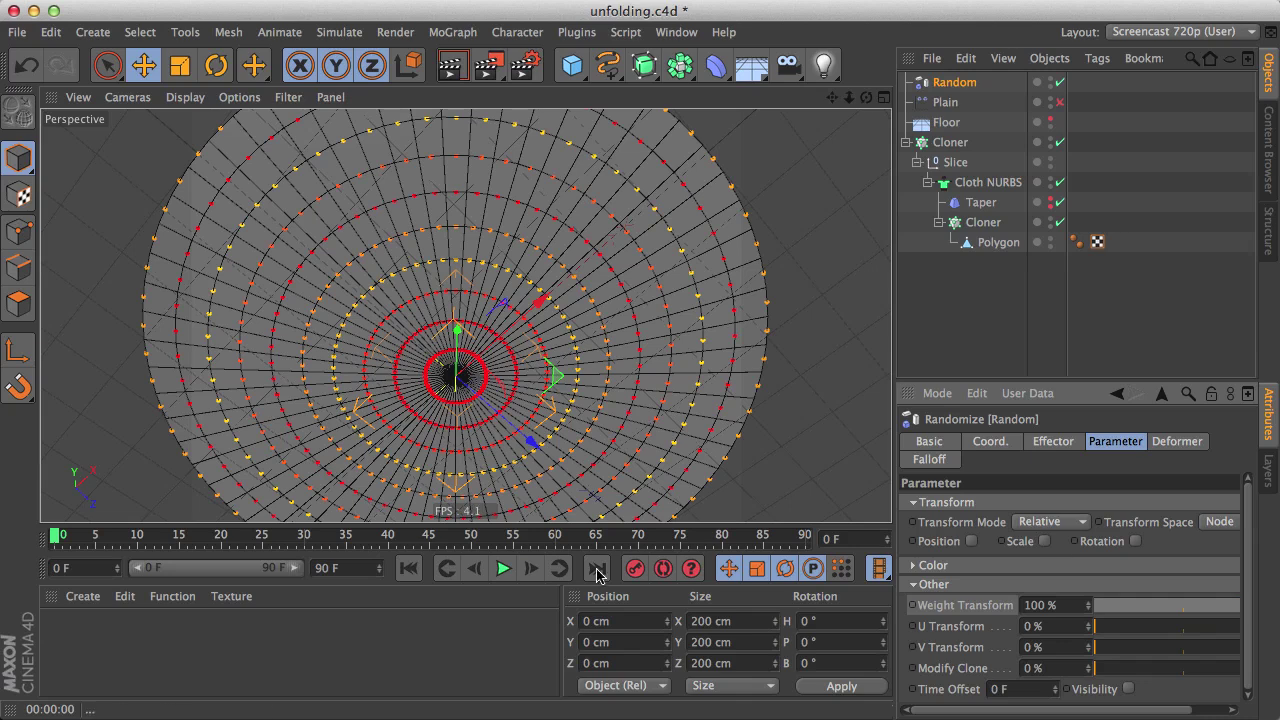
pyautogui.keyDown('alt'); pyautogui.moveTo(593, 444); pyautogui.dragTo(586, 416); pyautogui.keyUp('alt')
pyautogui.moveTo(504, 422)
pyautogui.keyDown('alt'); pyautogui.mouseDown()
pyautogui.moveTo(528, 352)
pyautogui.moveTo(557, 337)
pyautogui.mouseUp(); pyautogui.keyUp('alt')
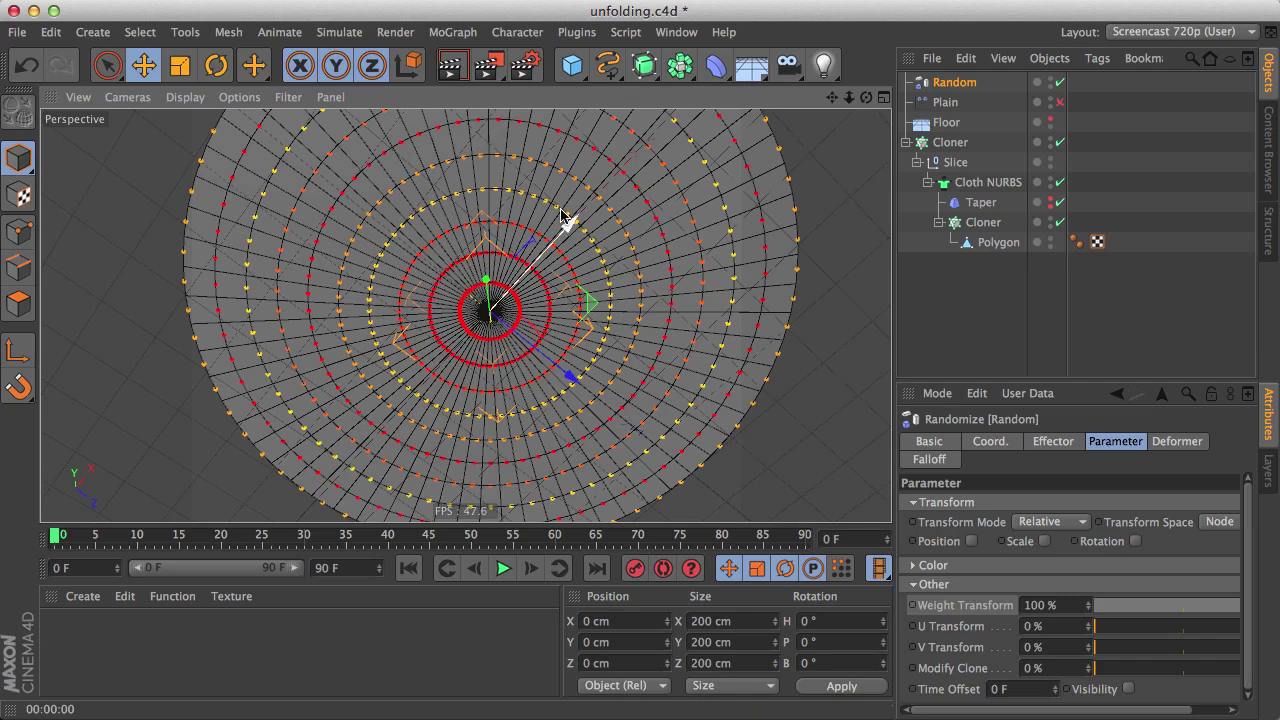
# - Switch the Random effector's Random Mode to Turbulence
pyautogui.click(958, 222)
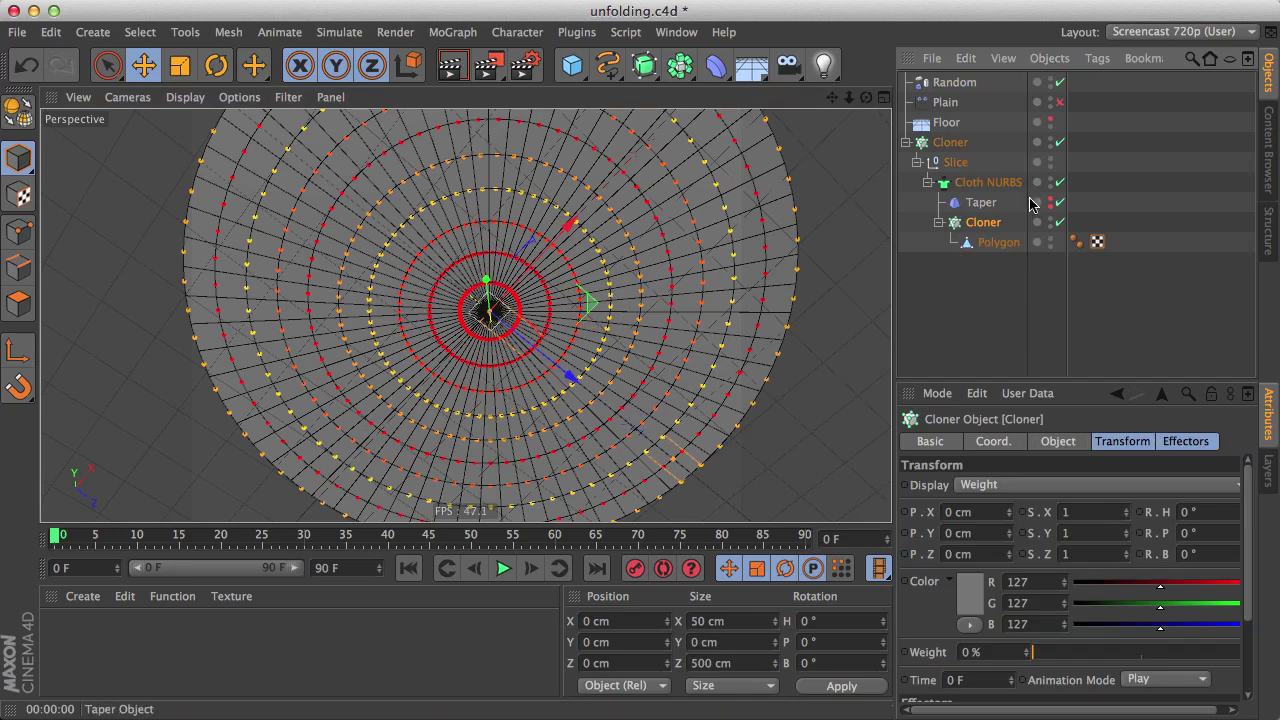
pyautogui.click(954, 84)
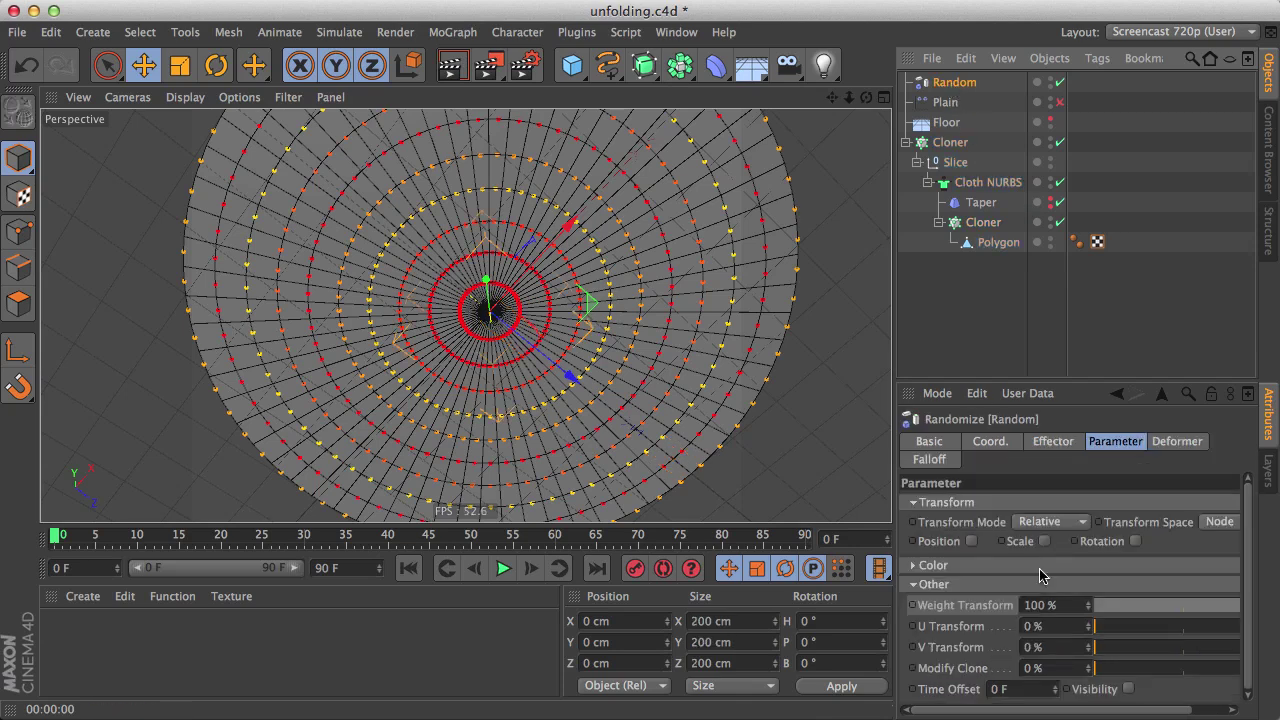
pyautogui.click(1040, 446)
pyautogui.click(1052, 619)
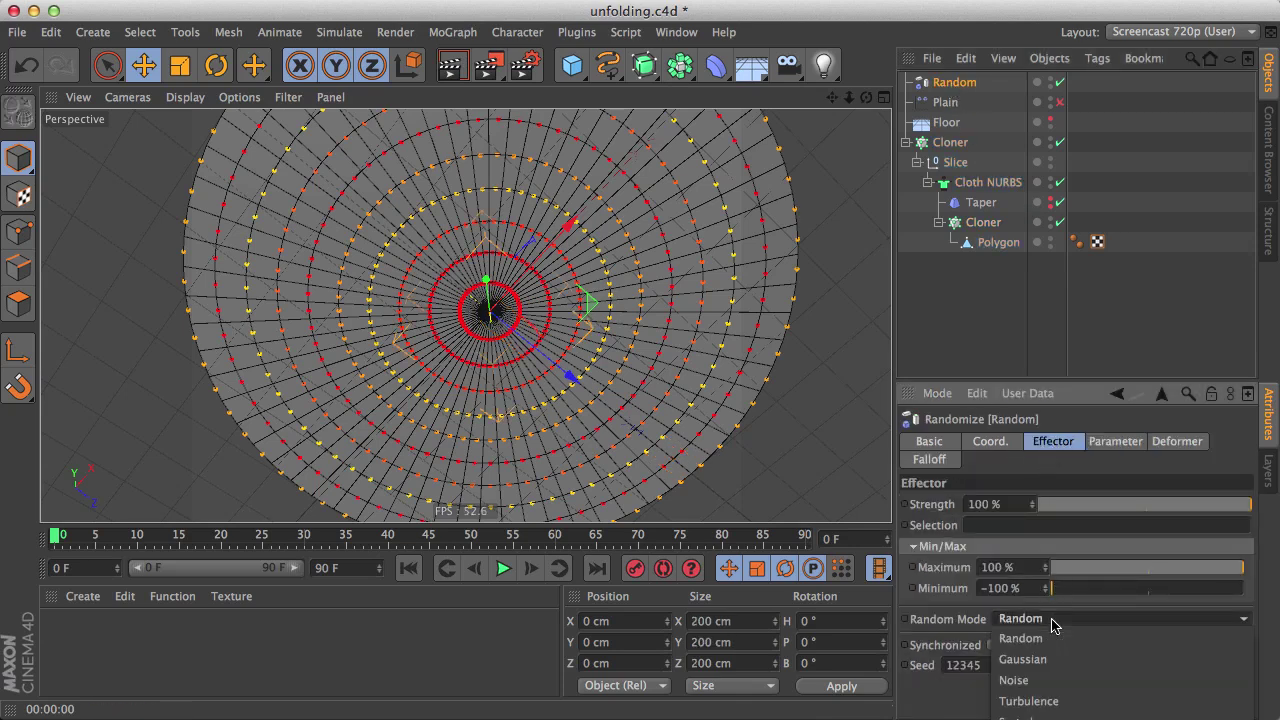
pyautogui.click(1066, 703)
pyautogui.moveTo(668, 372)
pyautogui.keyDown('alt'); pyautogui.mouseDown()
pyautogui.moveTo(648, 373)
pyautogui.moveTo(651, 363)
pyautogui.mouseUp(); pyautogui.keyUp('alt')
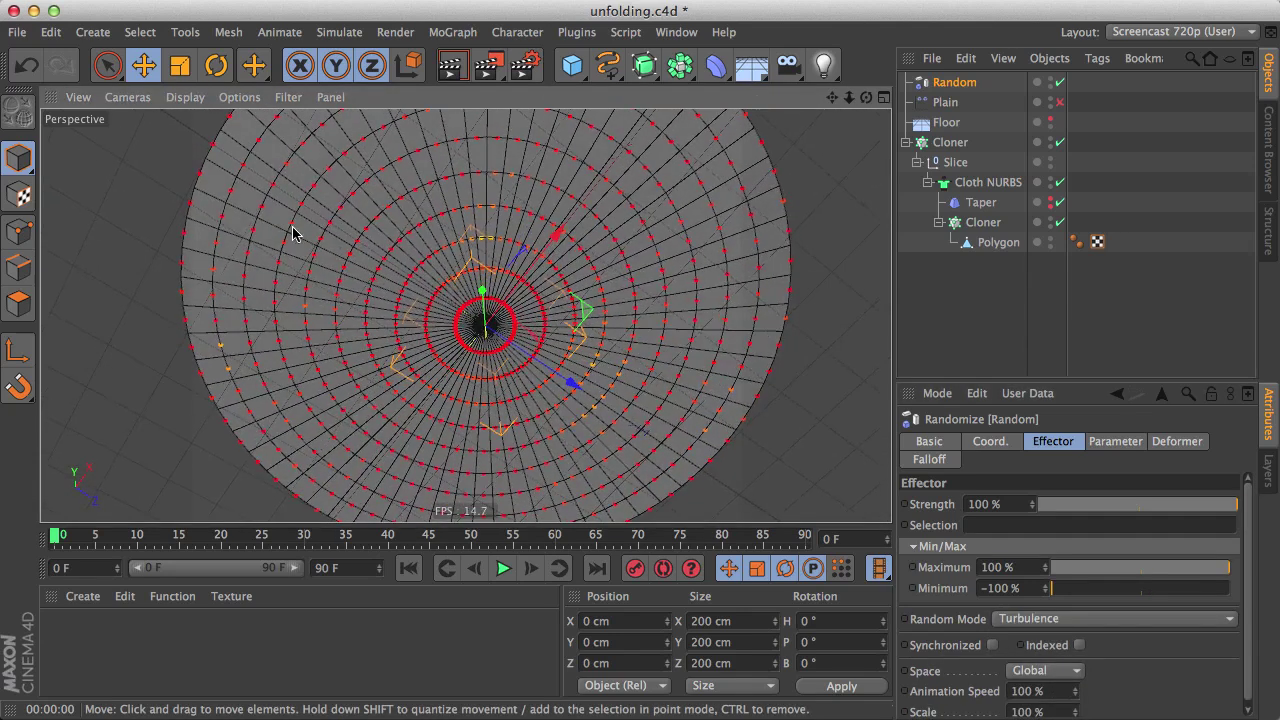
# - Set the Random effector's Minimum to 0%, Animation Speed to 10% and Scale to 32%
pyautogui.click(1140, 589)
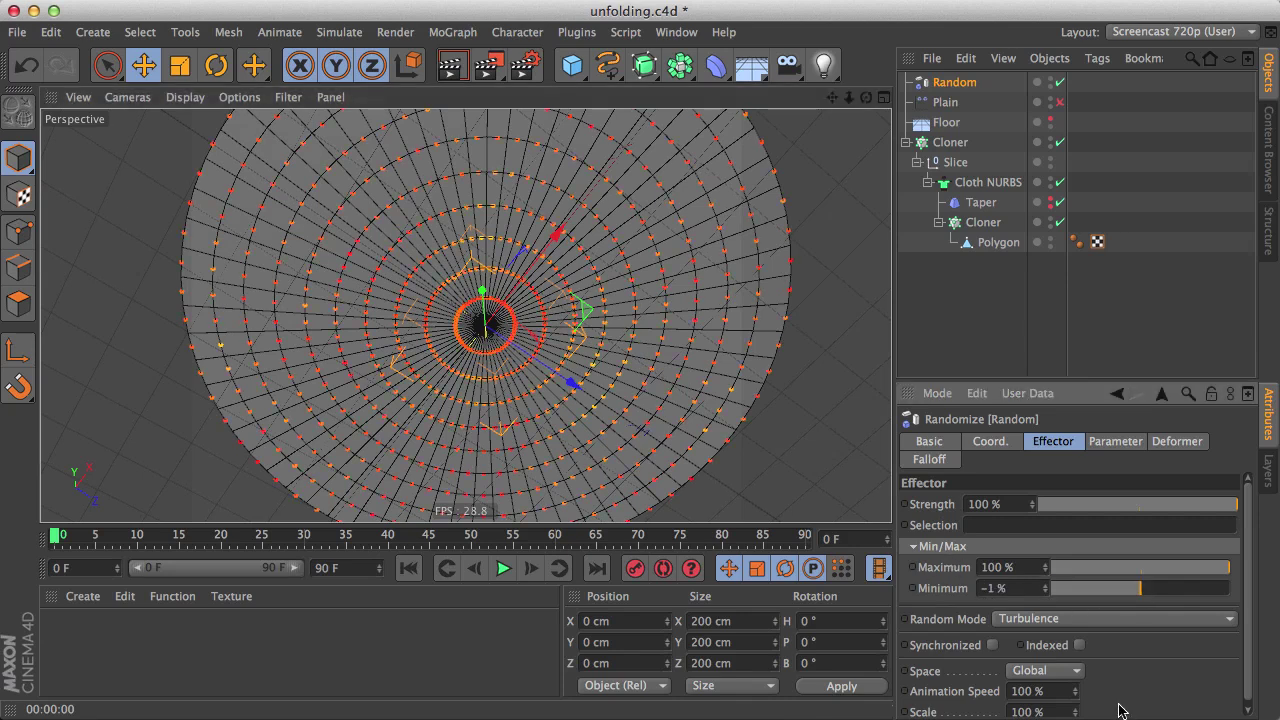
pyautogui.click(1044, 586)
pyautogui.scroll(-1, 1249, 580)
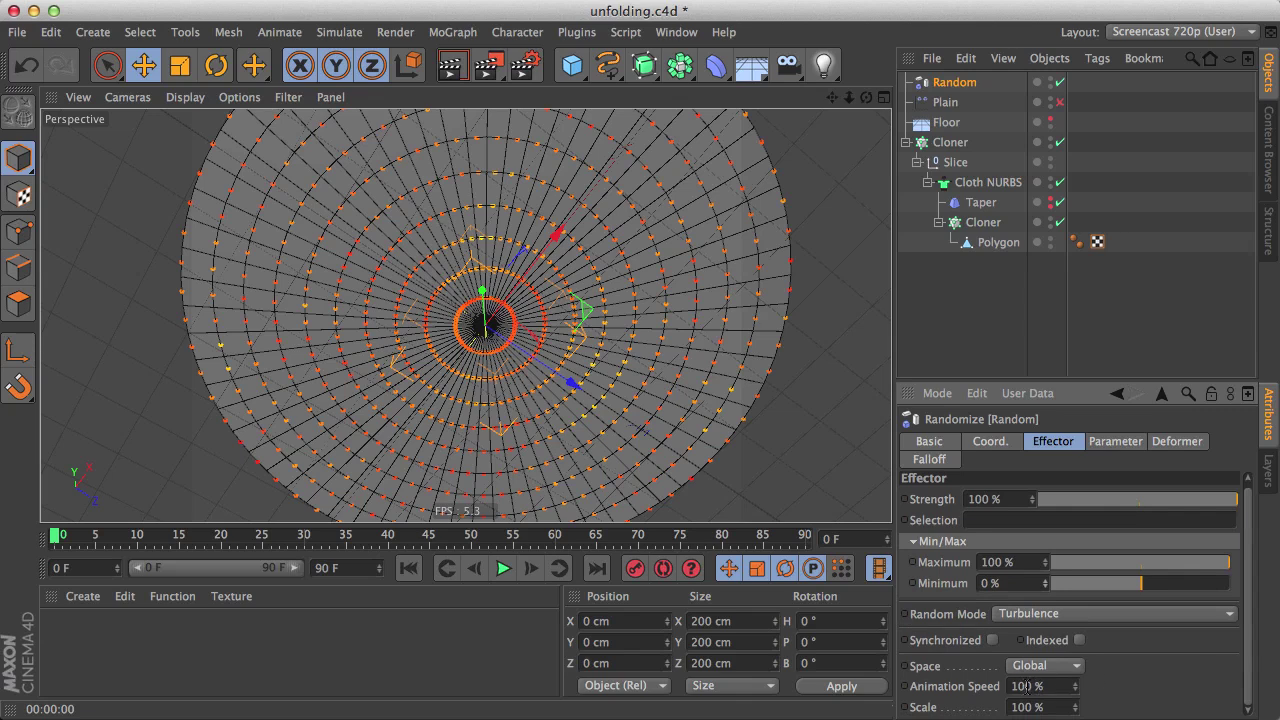
pyautogui.moveTo(1027, 686); pyautogui.dragTo(1119, 682)
pyautogui.press('BackSpace')
pyautogui.press('Return')
pyautogui.moveTo(1075, 707)
pyautogui.mouseDown()
pyautogui.moveTo(1040, 707)
pyautogui.moveTo(1079, 707)
pyautogui.mouseUp()
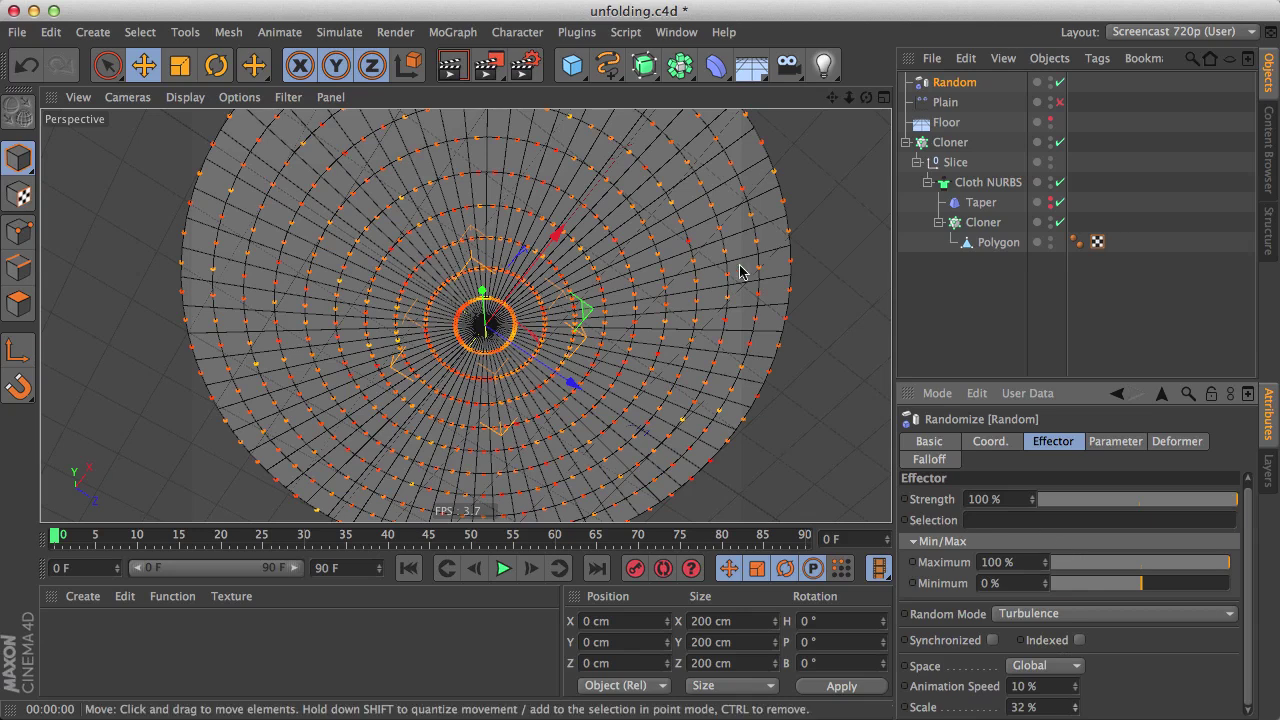
pyautogui.moveTo(720, 250)
pyautogui.keyDown('alt'); pyautogui.mouseDown()
pyautogui.moveTo(698, 352)
pyautogui.moveTo(717, 243)
pyautogui.mouseUp(); pyautogui.keyUp('alt')
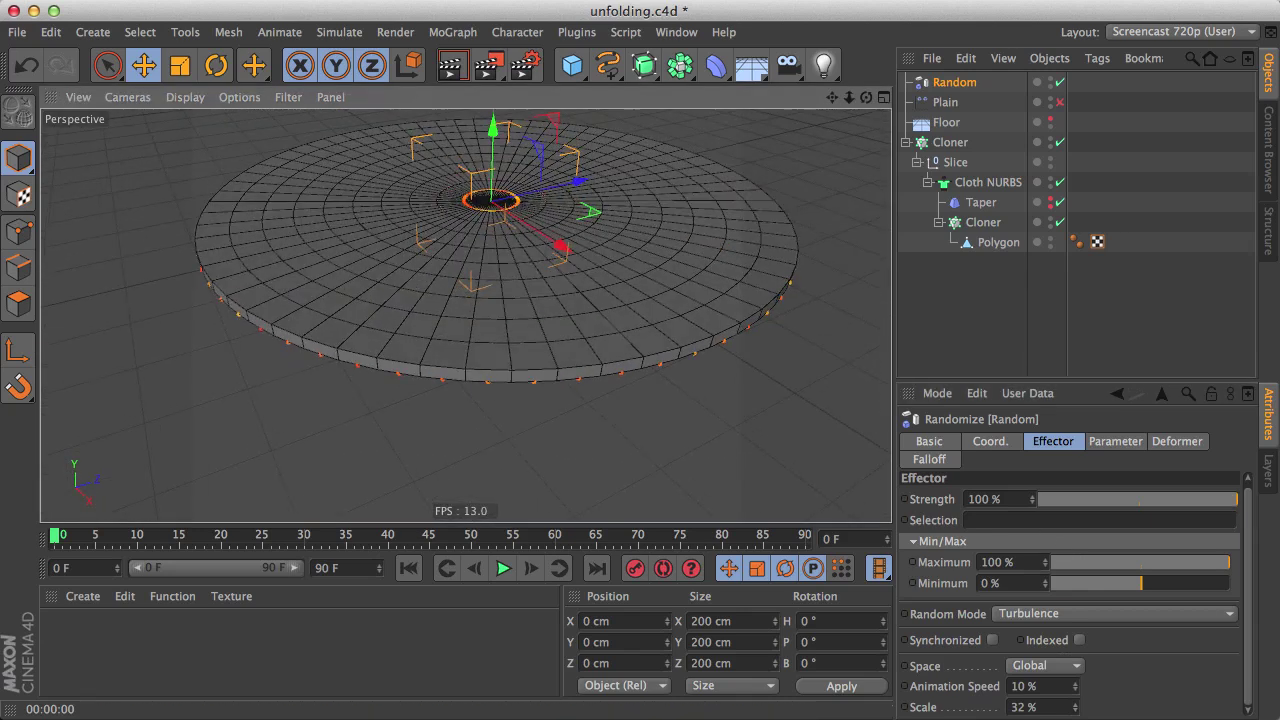
# - Re-enable the Plain effector and set the inner Cloner's Display to None
pyautogui.click(1060, 102)
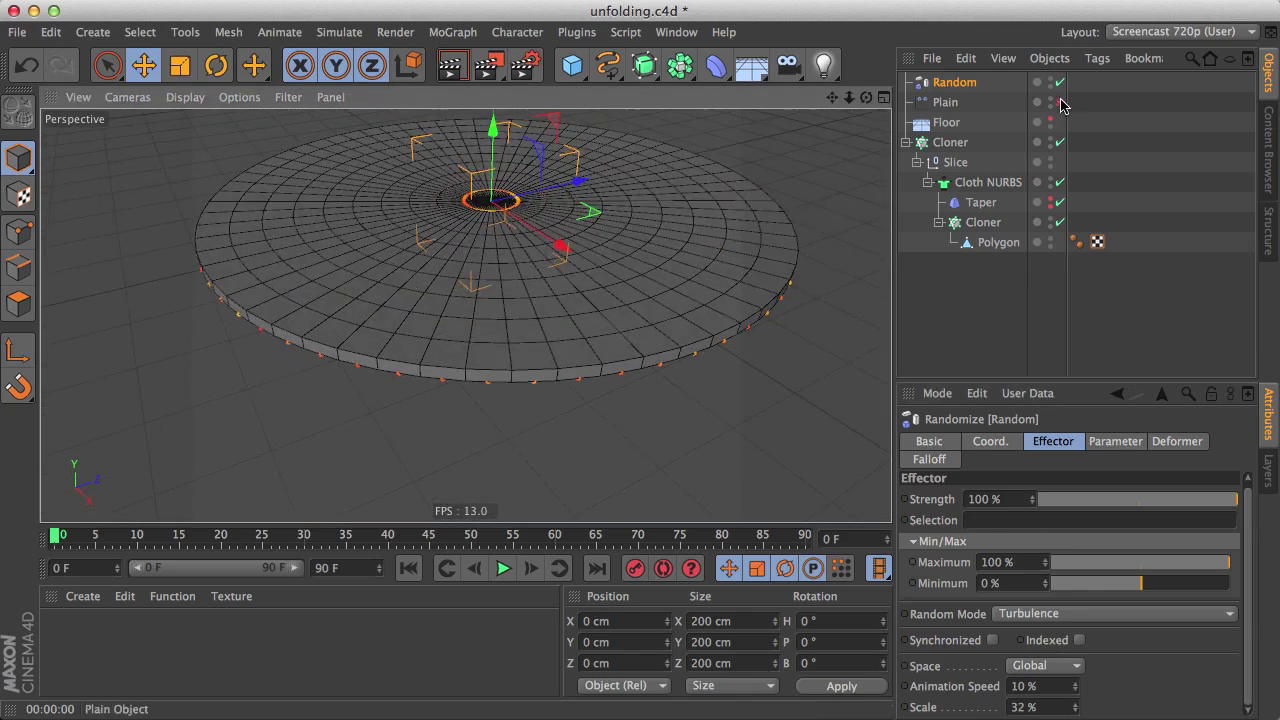
pyautogui.click(983, 222)
pyautogui.click(1055, 484)
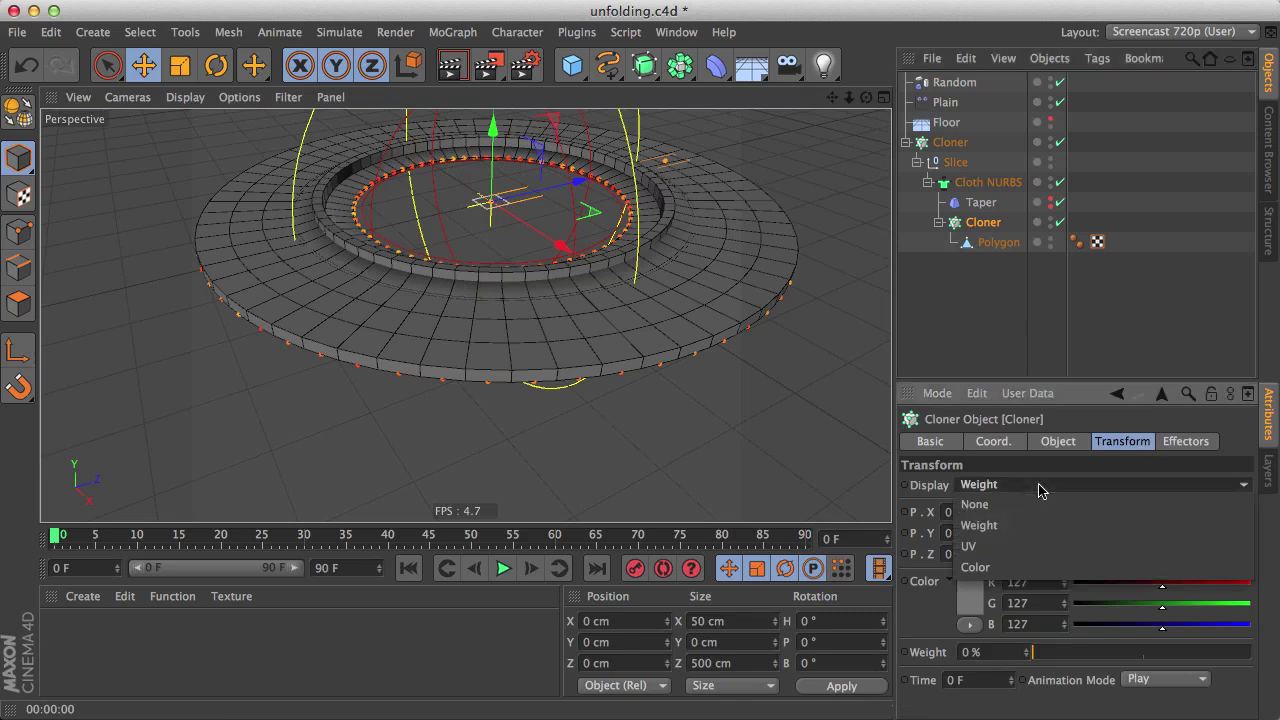
pyautogui.click(1012, 506)
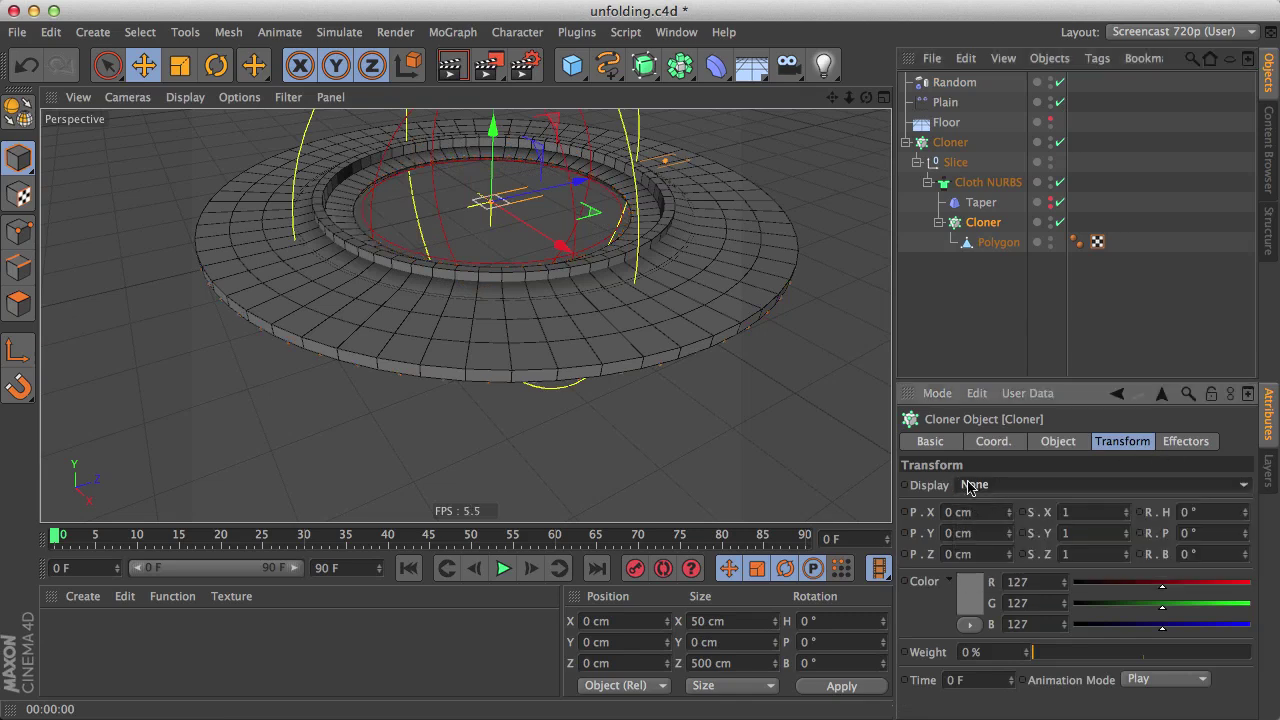
pyautogui.click(998, 316)
pyautogui.scroll(3, 608, 340)
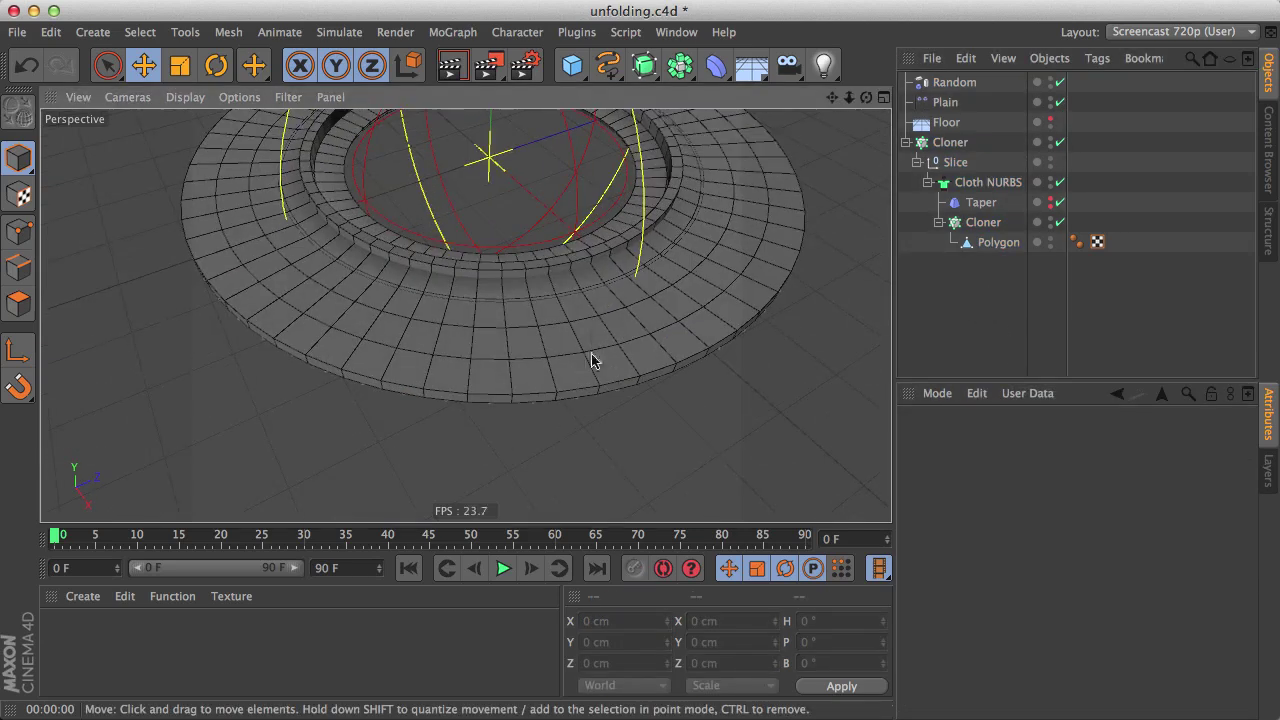
pyautogui.keyDown('alt'); pyautogui.moveTo(592, 361); pyautogui.dragTo(586, 423); pyautogui.keyUp('alt')
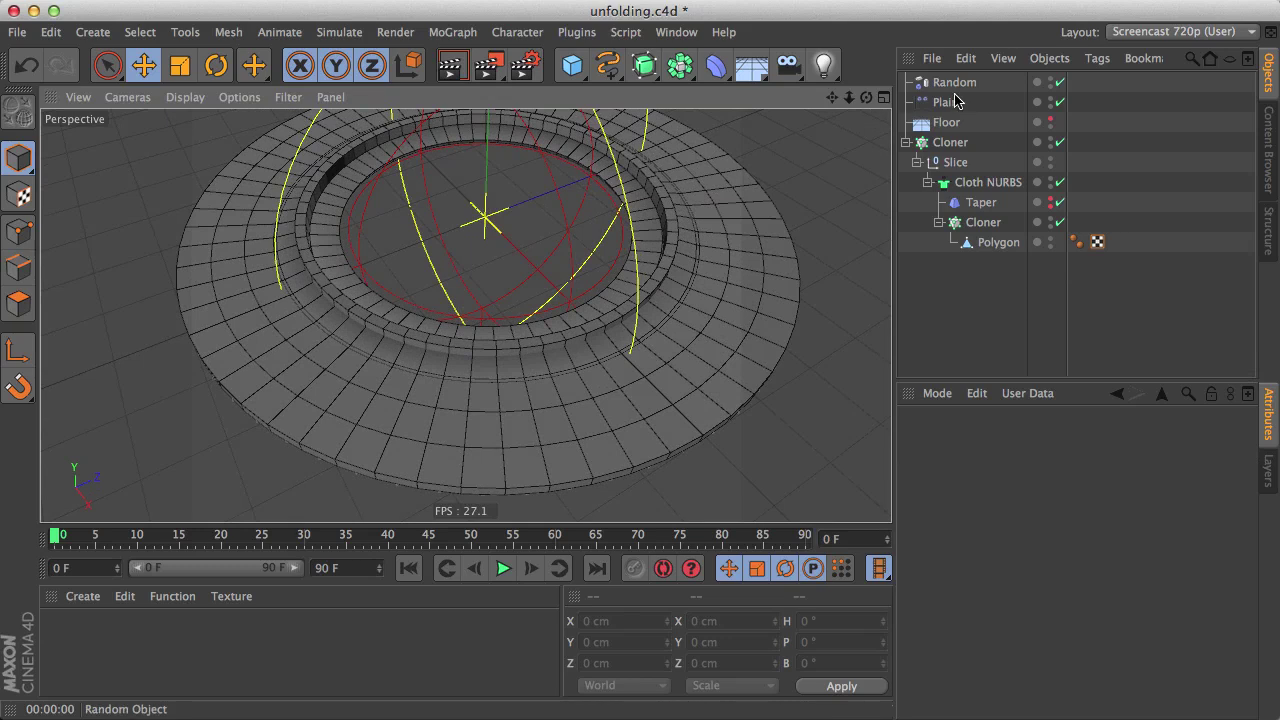
# - Set the Plain effector's Falloff Weight to 0%
pyautogui.click(948, 102)
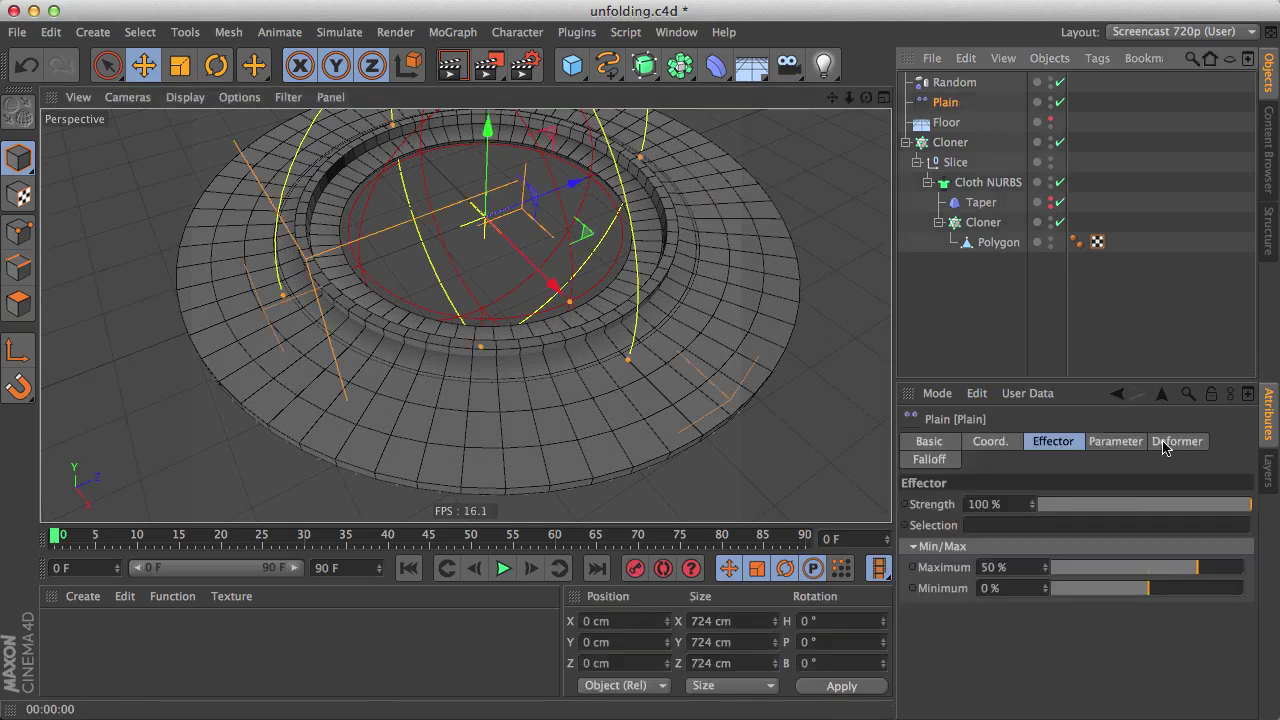
pyautogui.click(940, 459)
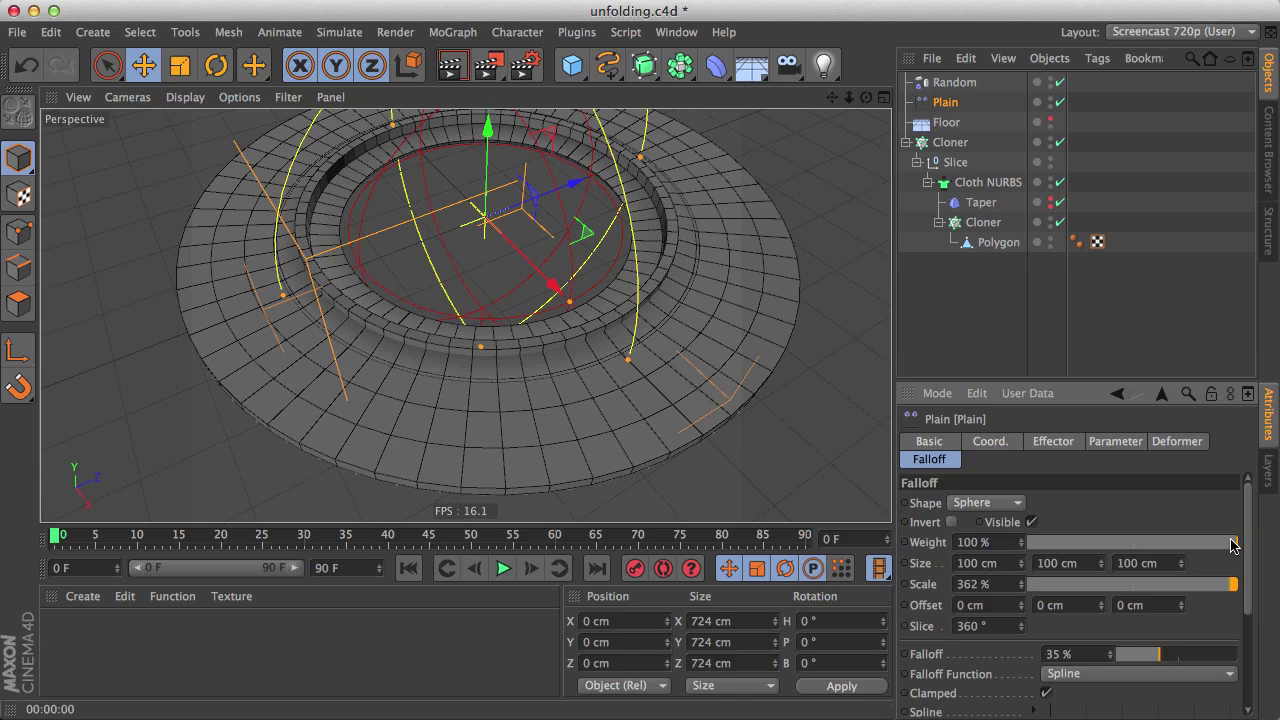
pyautogui.moveTo(1233, 545); pyautogui.dragTo(1027, 542)
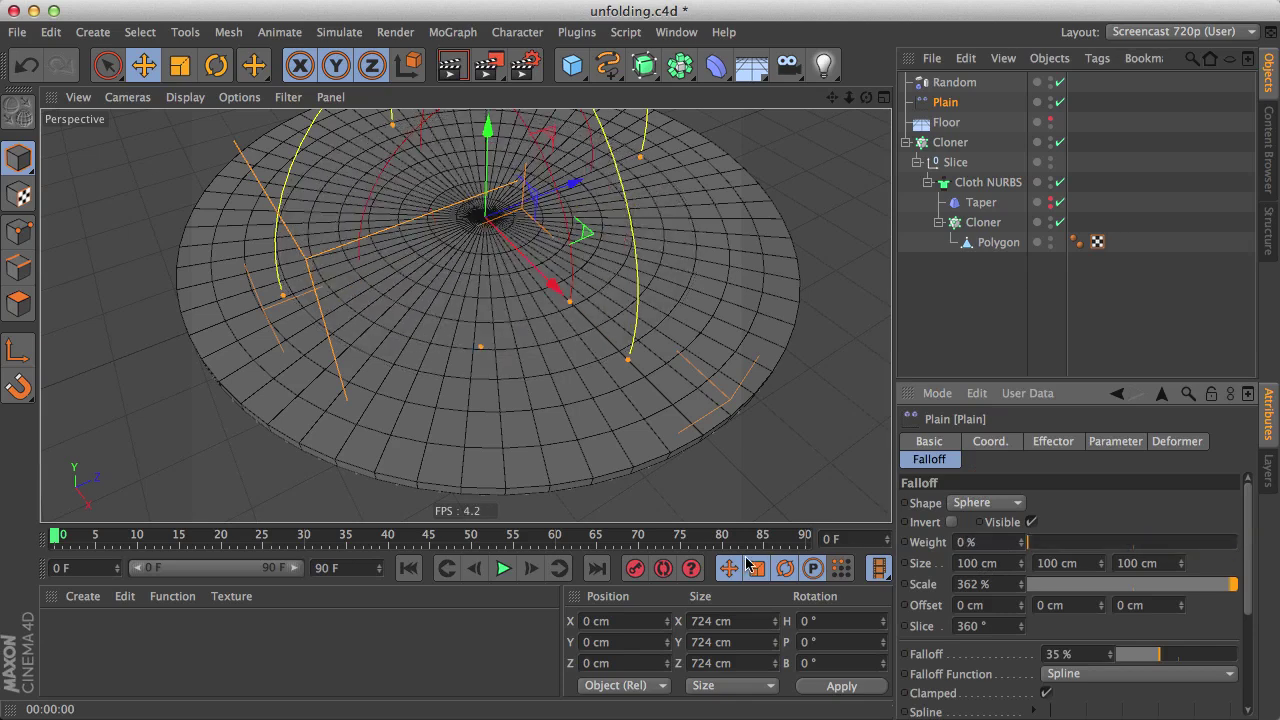
pyautogui.keyDown('alt'); pyautogui.moveTo(586, 363); pyautogui.dragTo(616, 222); pyautogui.keyUp('alt')
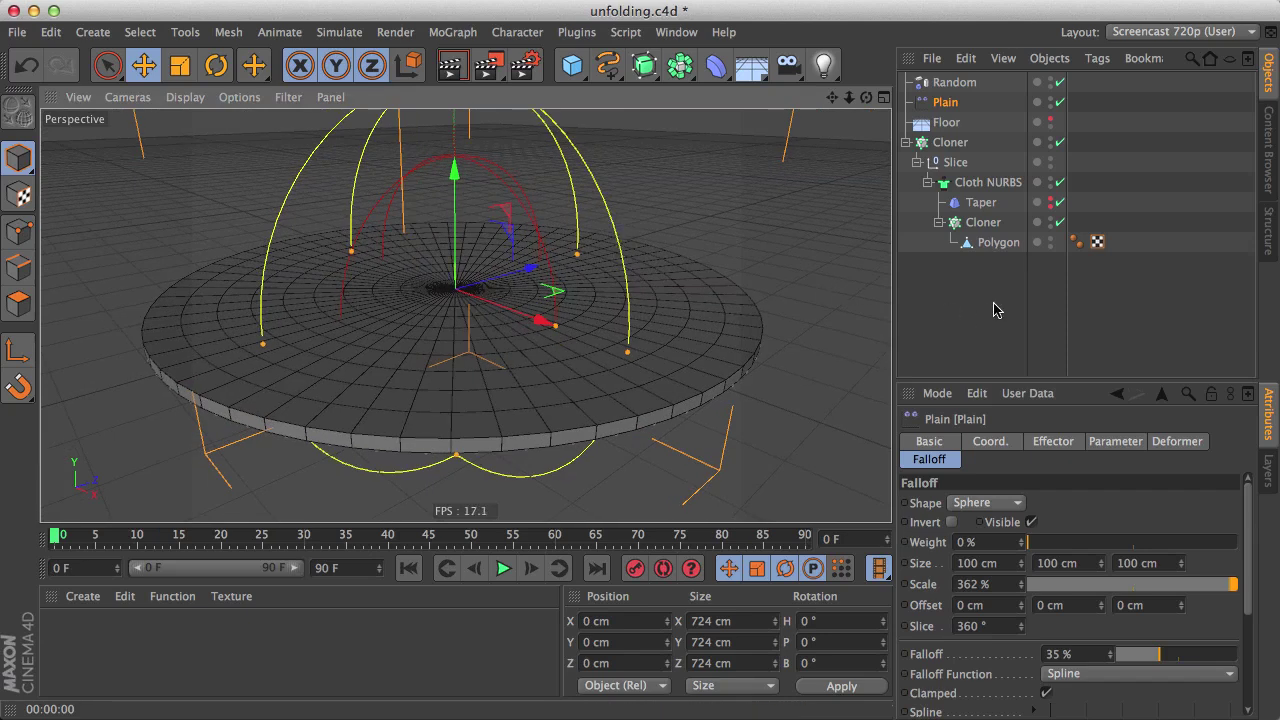
# - Reorder the inner Cloner's Effectors list so Plain sits below Random
pyautogui.click(983, 222)
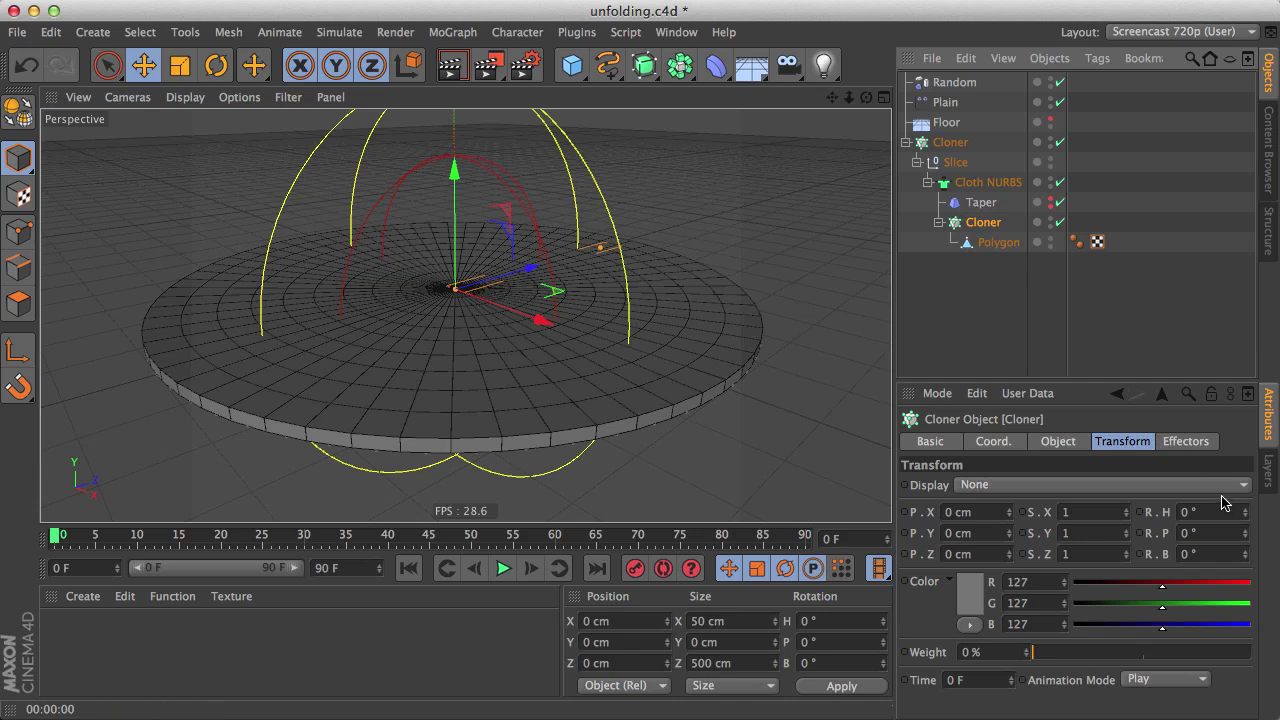
pyautogui.click(1206, 446)
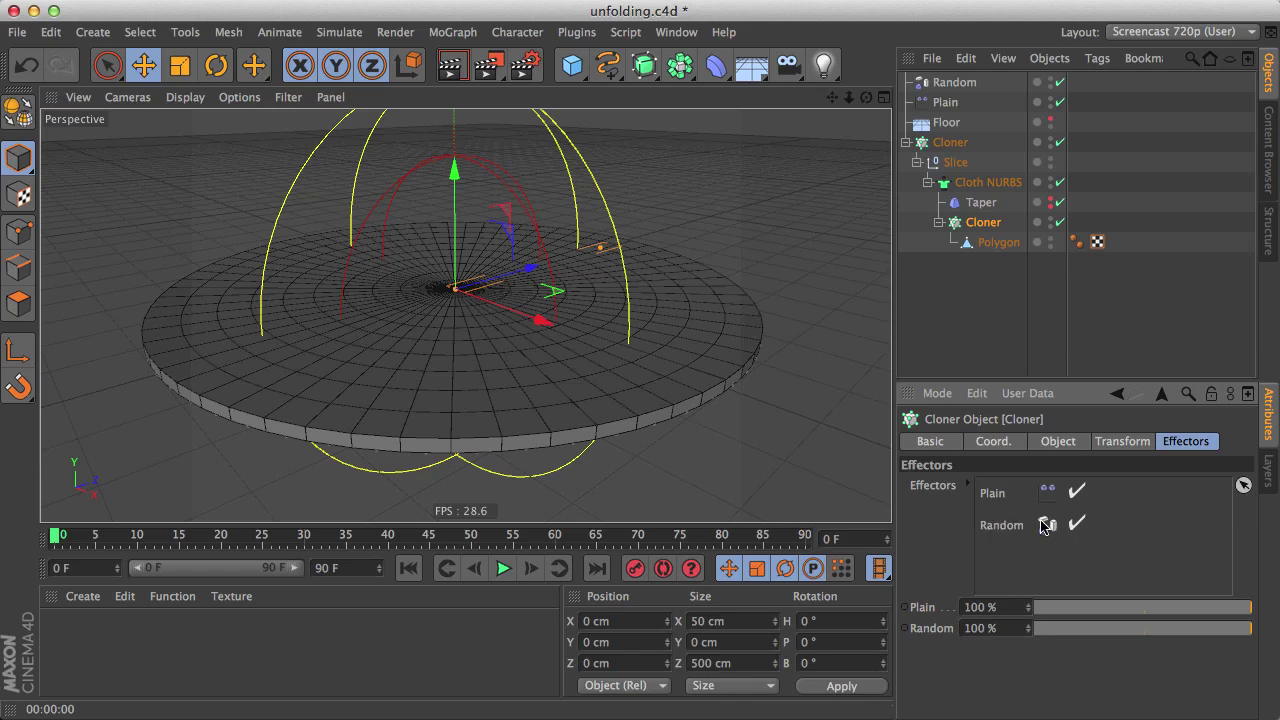
pyautogui.moveTo(995, 497); pyautogui.dragTo(1009, 530)
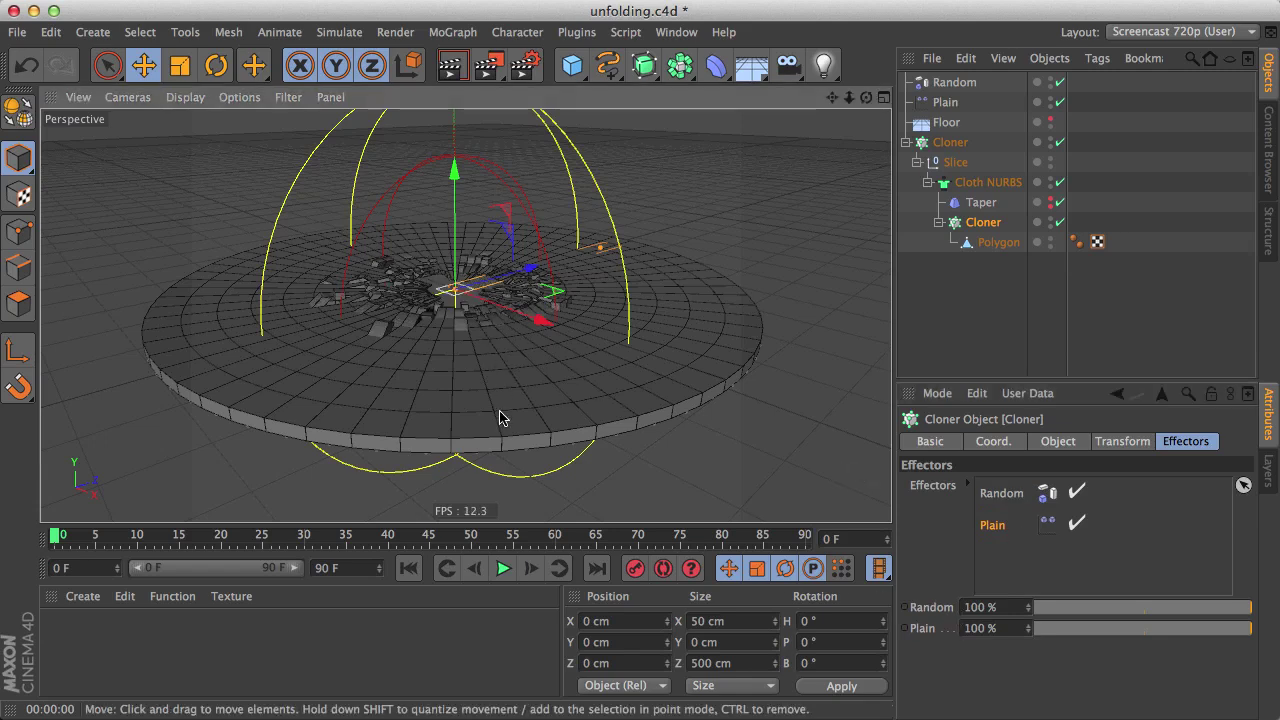
pyautogui.moveTo(503, 417)
pyautogui.keyDown('alt'); pyautogui.mouseDown()
pyautogui.moveTo(472, 493)
pyautogui.moveTo(437, 408)
pyautogui.mouseUp(); pyautogui.keyUp('alt')
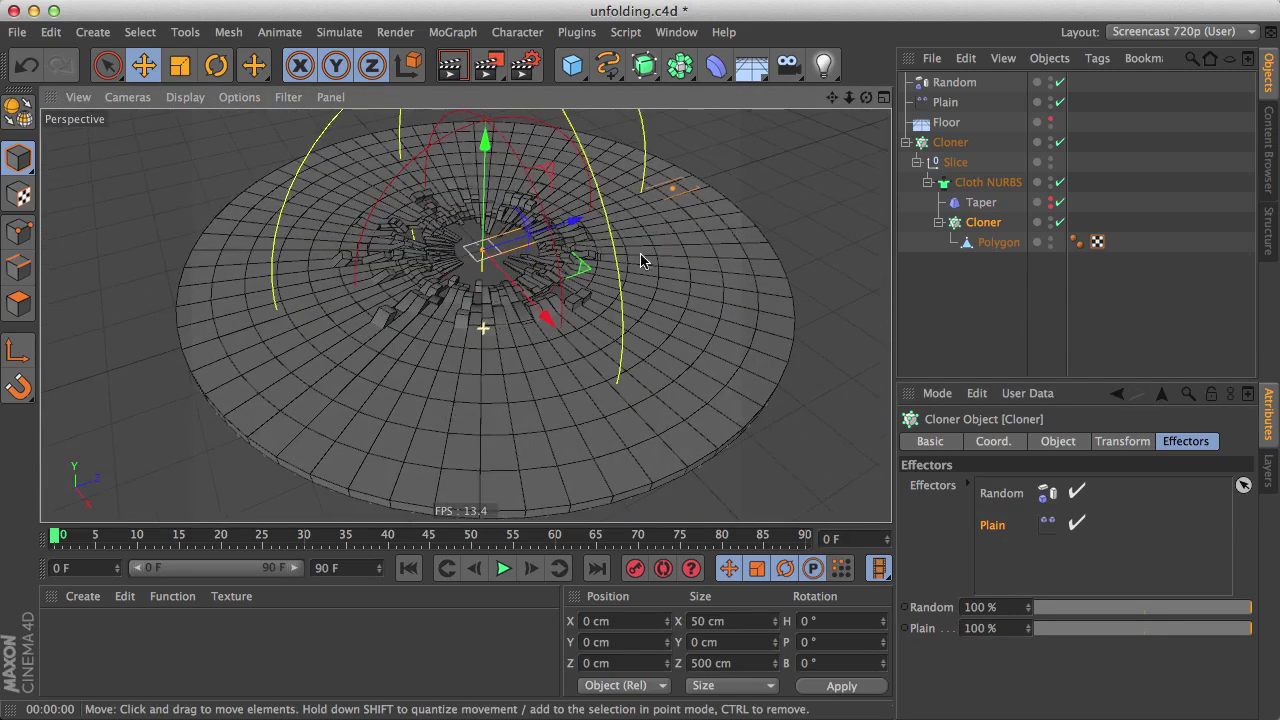
pyautogui.click(950, 84)
pyautogui.click(948, 102)
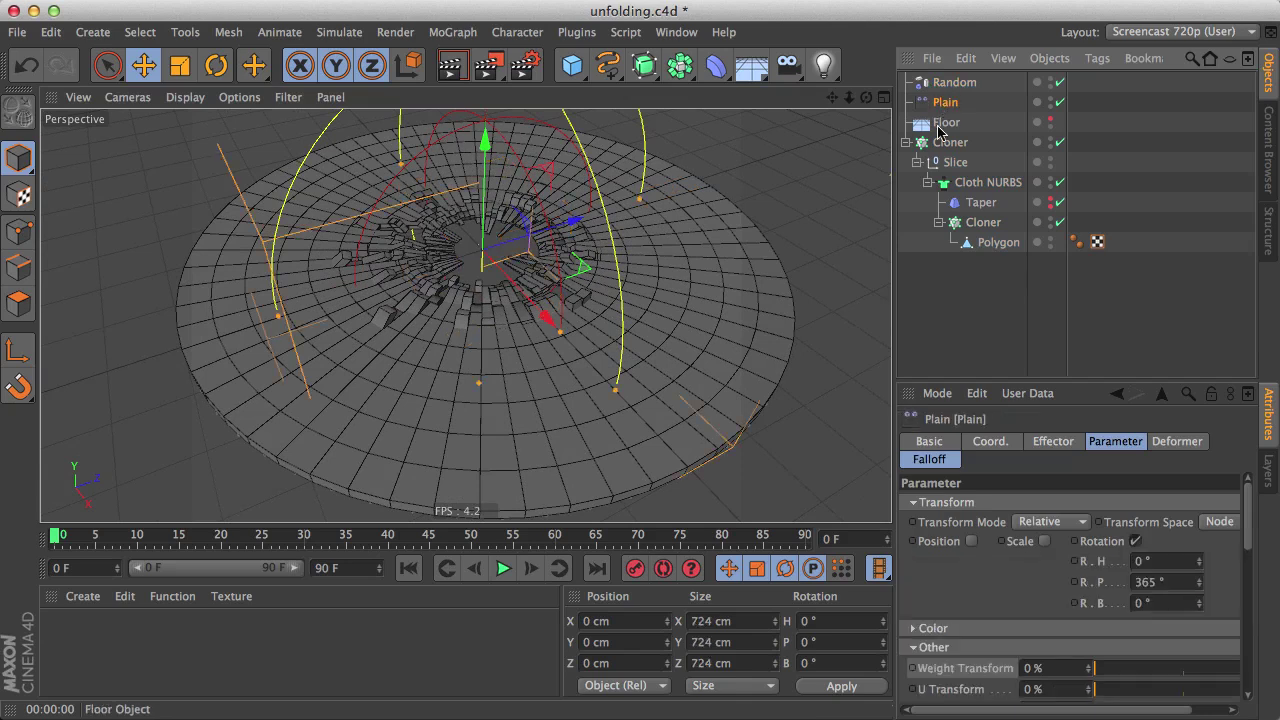
# - Set the Plain falloff Weight to 50% and scrub its Scale to about 1111%
pyautogui.click(929, 461)
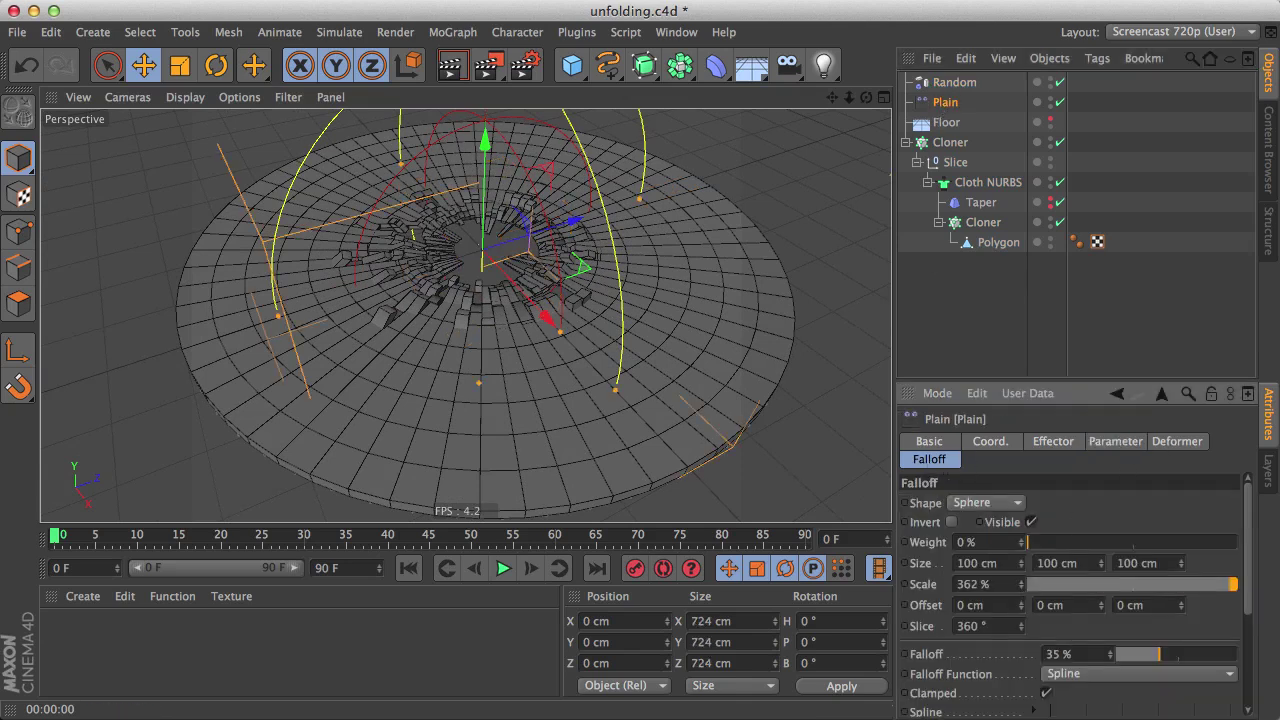
pyautogui.moveTo(1021, 584); pyautogui.dragTo(1021, 540)
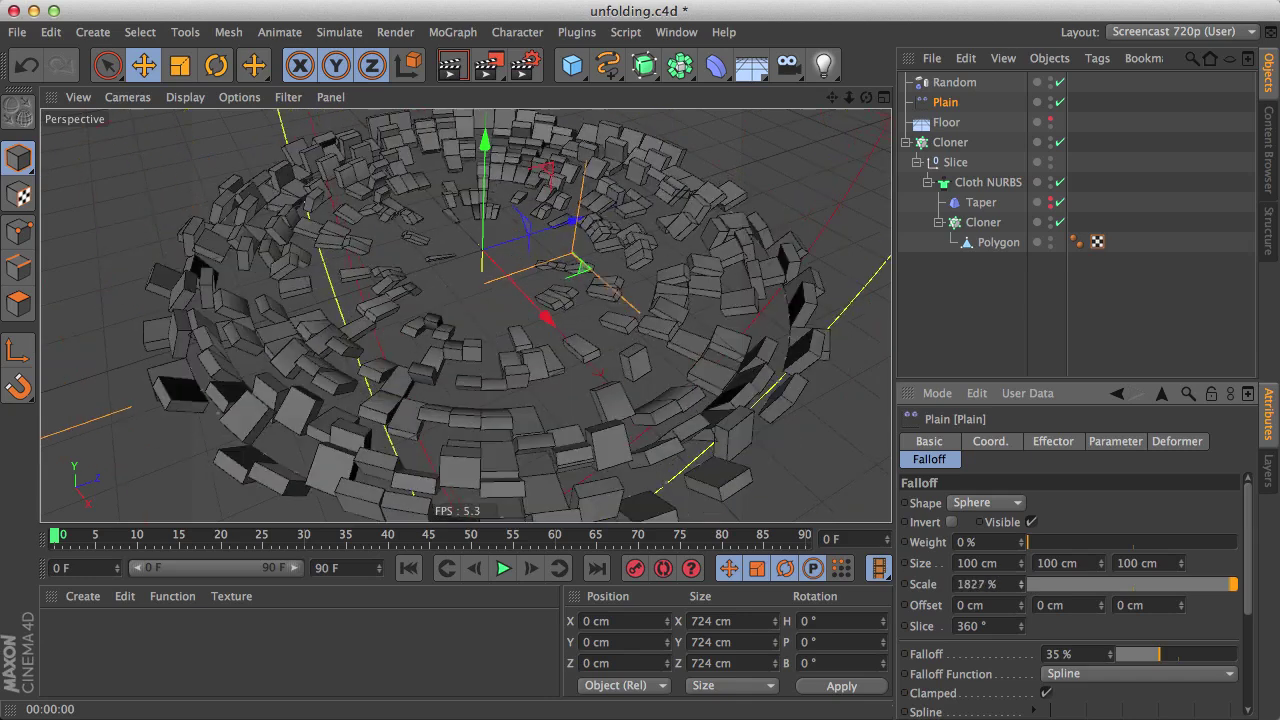
pyautogui.moveTo(1021, 584)
pyautogui.mouseDown()
pyautogui.moveTo(1021, 600)
pyautogui.moveTo(985, 586)
pyautogui.moveTo(1025, 568)
pyautogui.moveTo(1135, 566)
pyautogui.mouseUp()
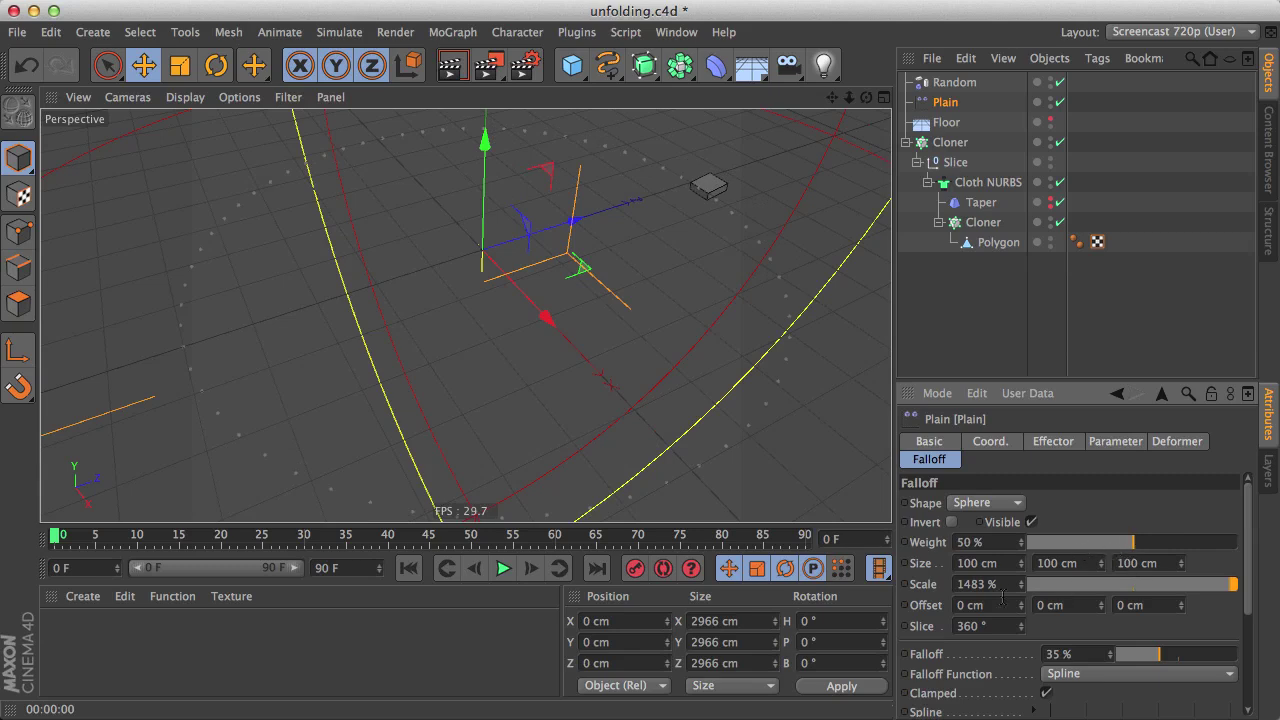
pyautogui.moveTo(1021, 584); pyautogui.dragTo(1021, 584)
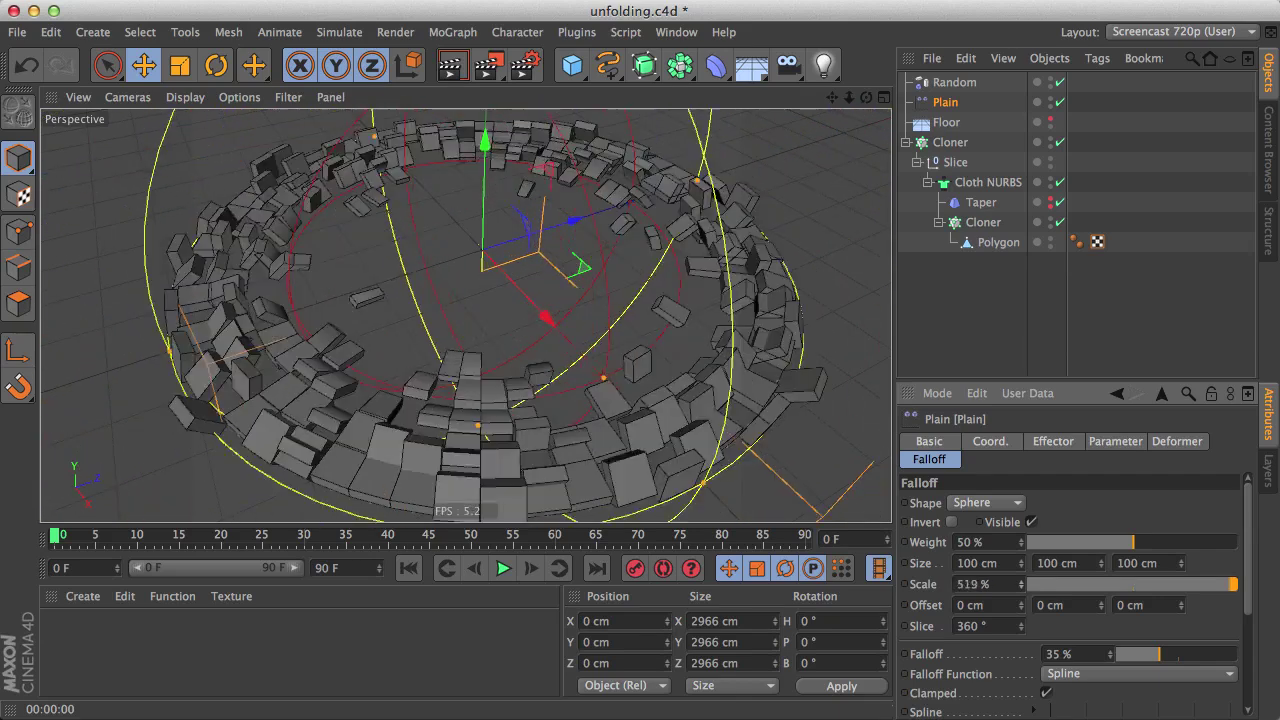
pyautogui.moveTo(1021, 584); pyautogui.dragTo(1030, 560)
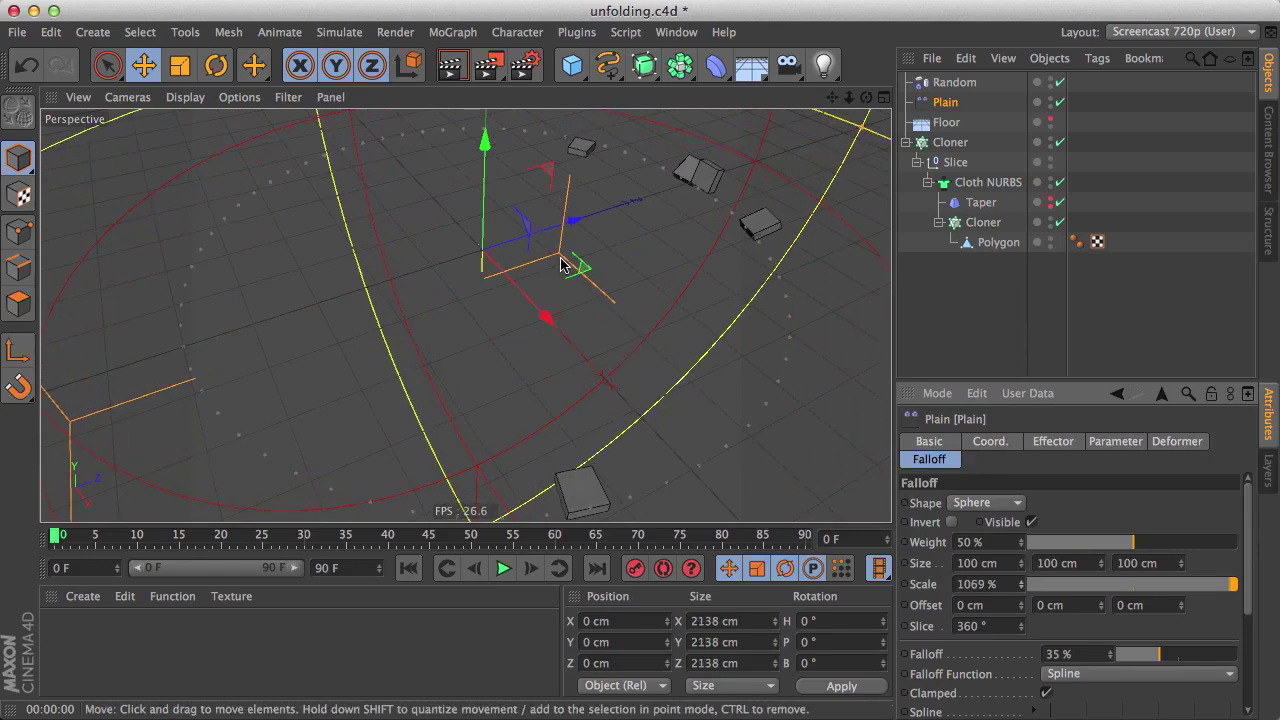
pyautogui.scroll(-3, 520, 370)
pyautogui.scroll(-2, 520, 370)
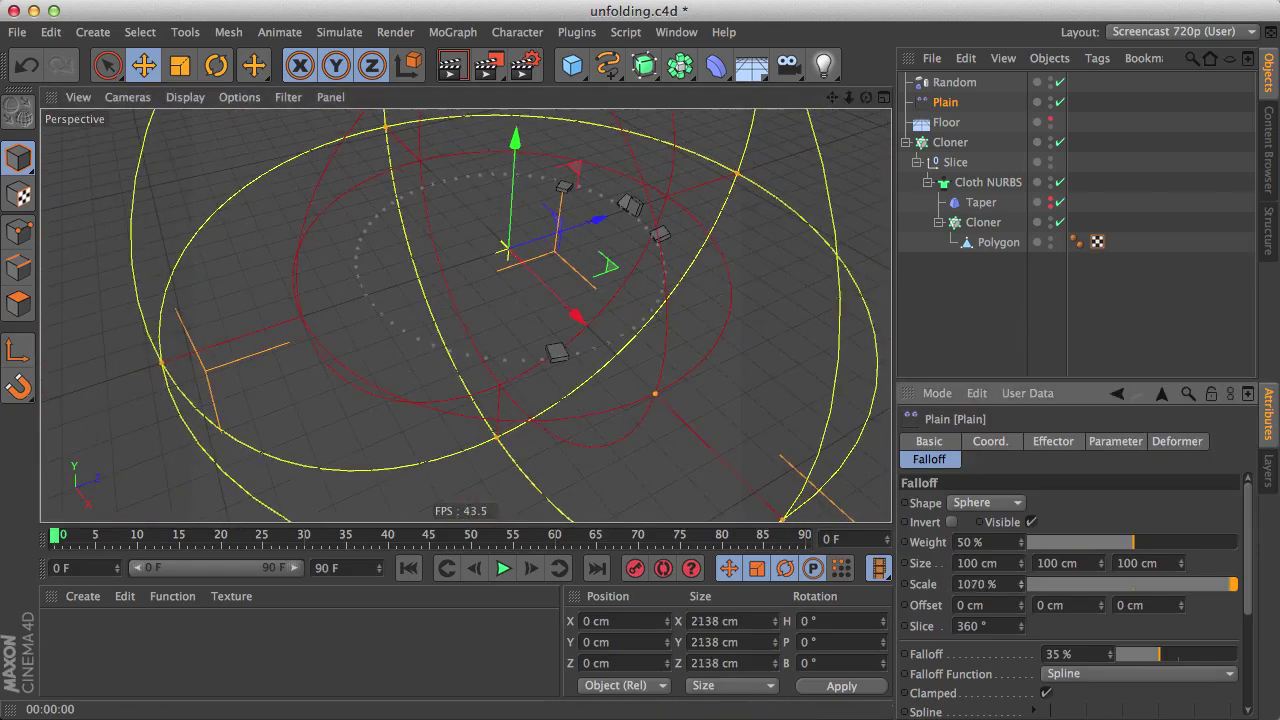
pyautogui.moveTo(1019, 584); pyautogui.dragTo(1022, 570)
# - Move Floor to the bottom and group Cloner, Plain and Random under a null named 'Unfolding Polygons'
pyautogui.click(905, 142)
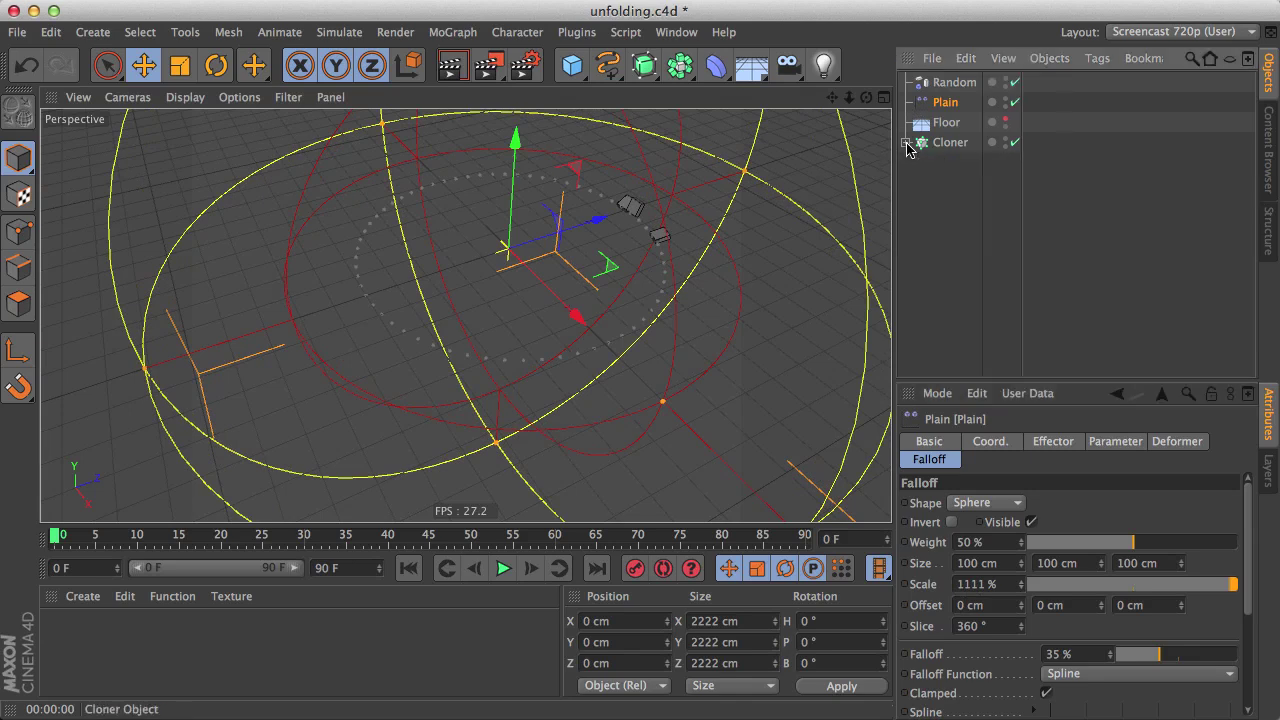
pyautogui.moveTo(922, 123)
pyautogui.mouseDown()
pyautogui.moveTo(944, 229)
pyautogui.moveTo(960, 215)
pyautogui.mouseUp()
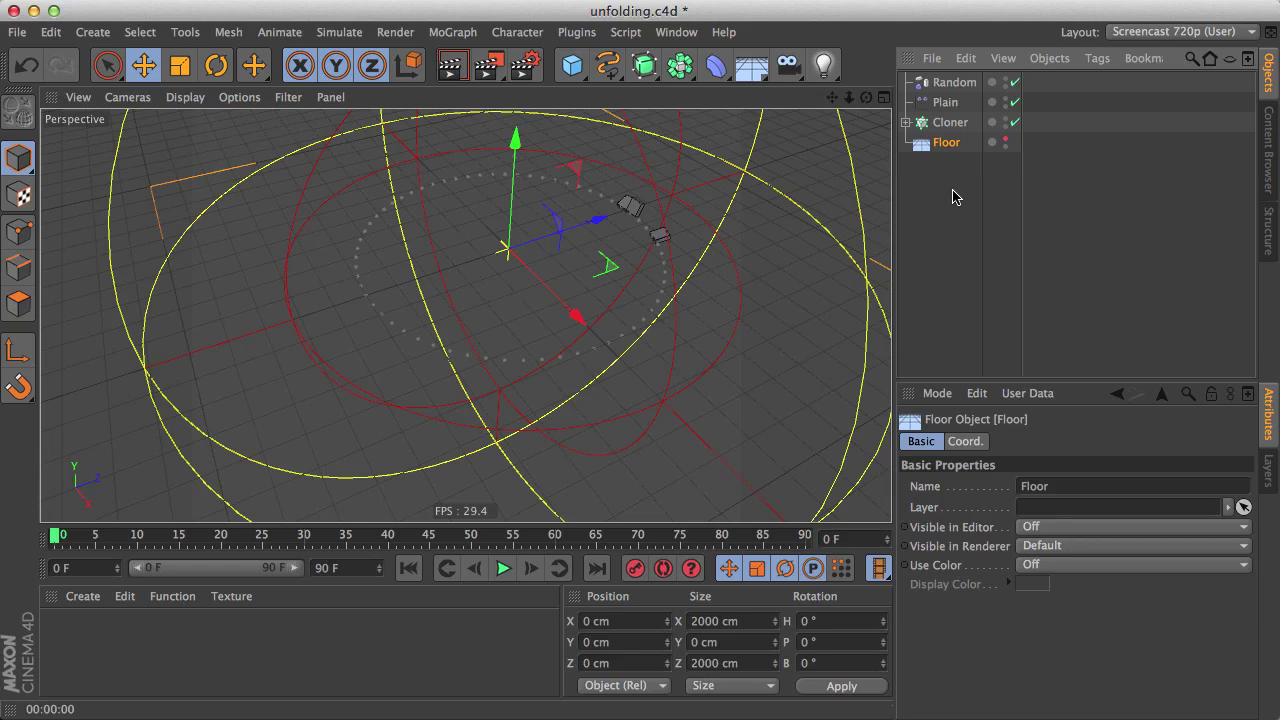
pyautogui.keyDown('shift'); pyautogui.click(948, 123); pyautogui.keyUp('shift')
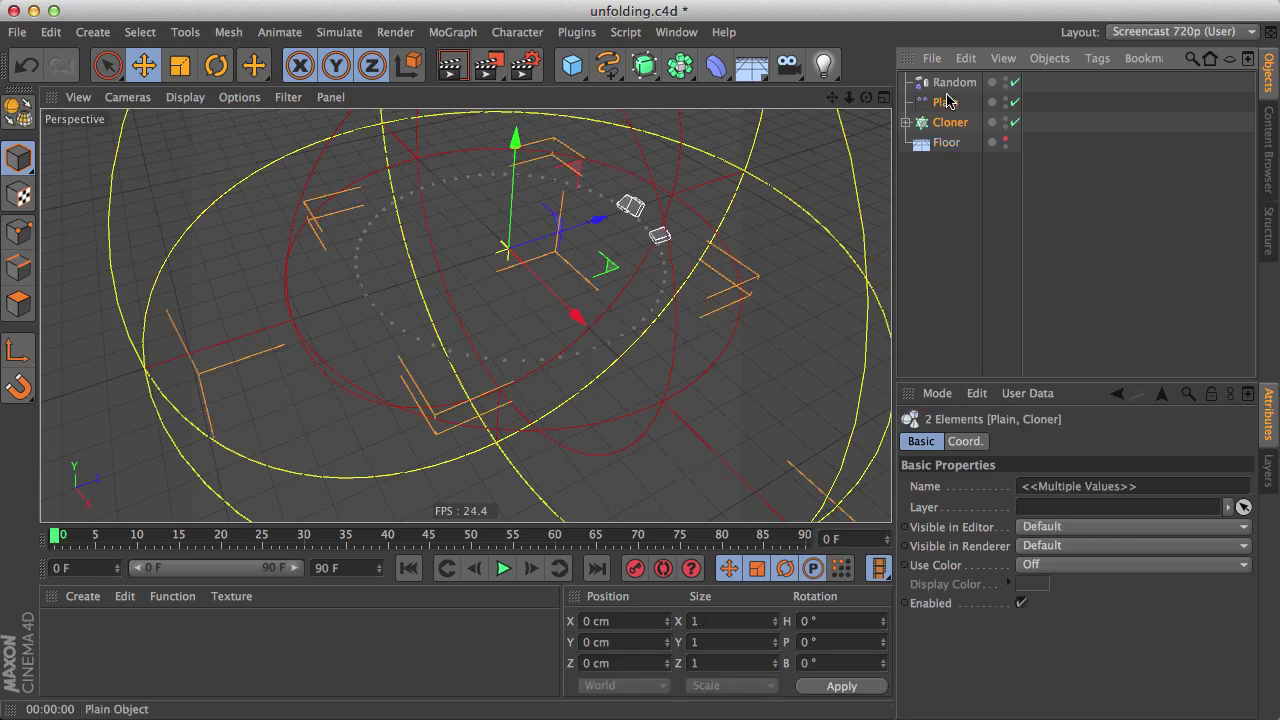
pyautogui.click(952, 83)
pyautogui.keyDown('shift'); pyautogui.click(948, 123); pyautogui.keyUp('shift')
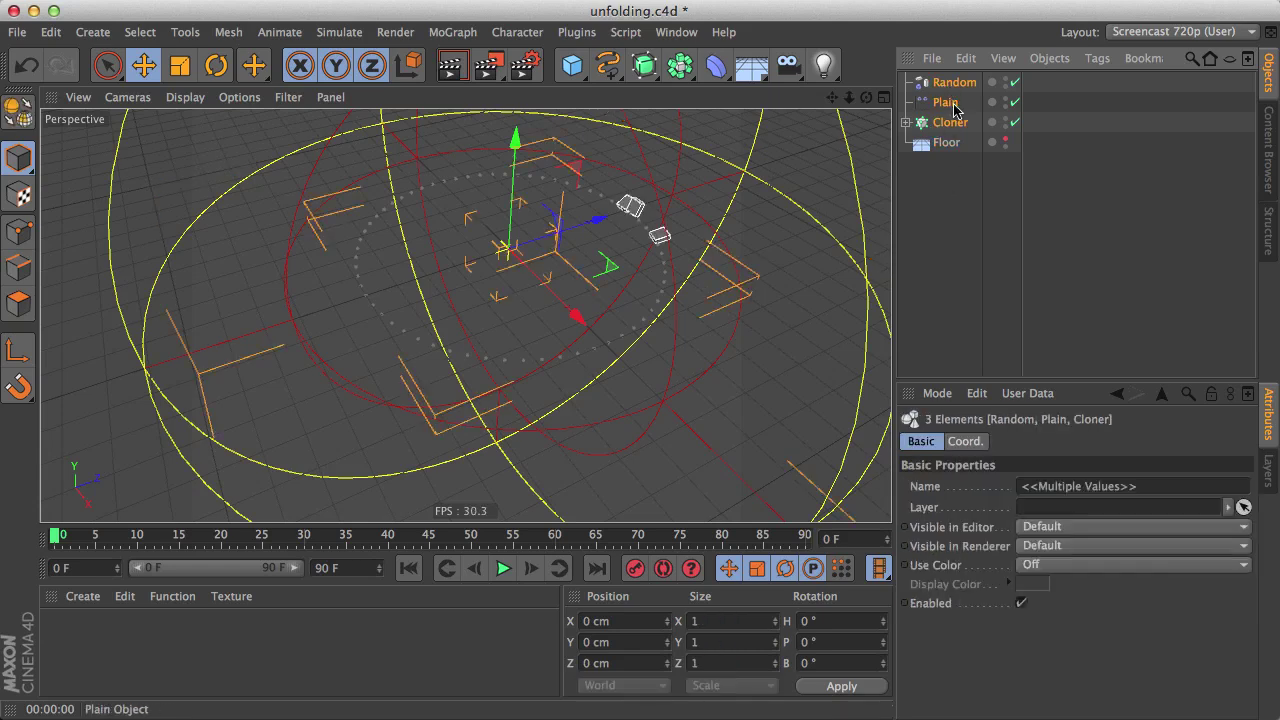
pyautogui.hotkey('alt', 'g')
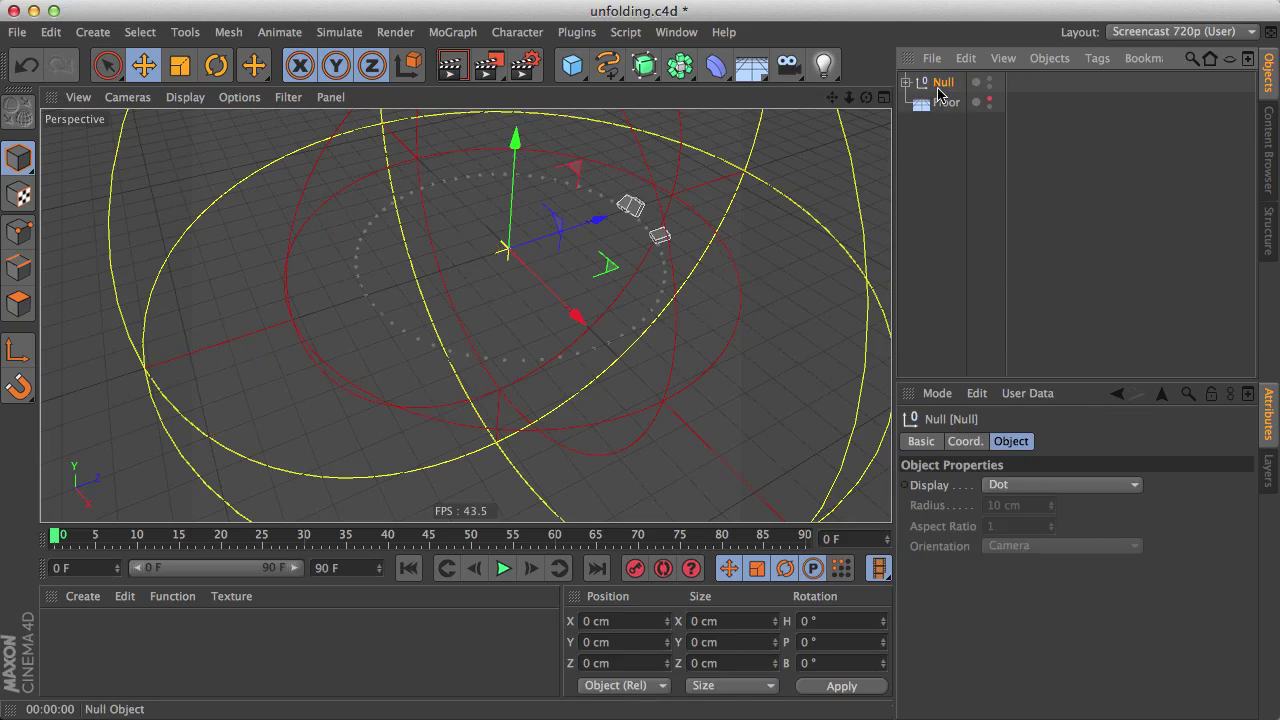
pyautogui.doubleClick(943, 84)
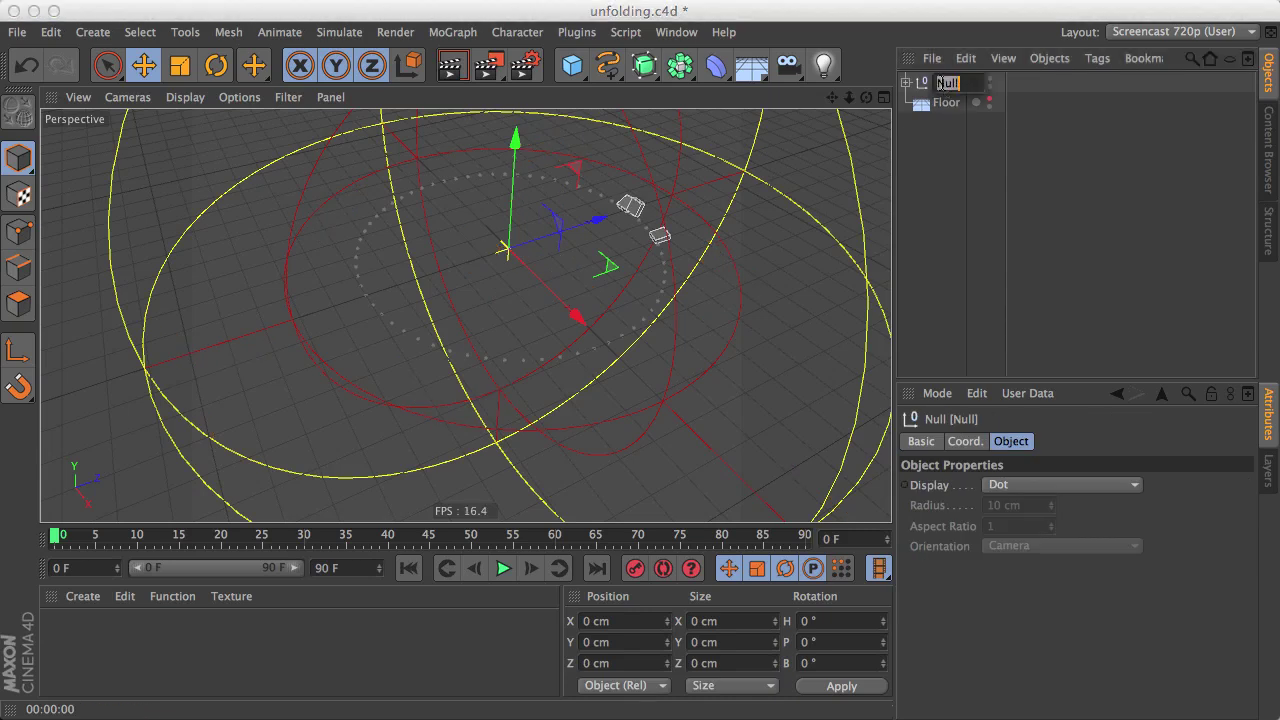
pyautogui.write('u')
pyautogui.write('ing Poly')
pyautogui.write('gons')
pyautogui.press('Return')
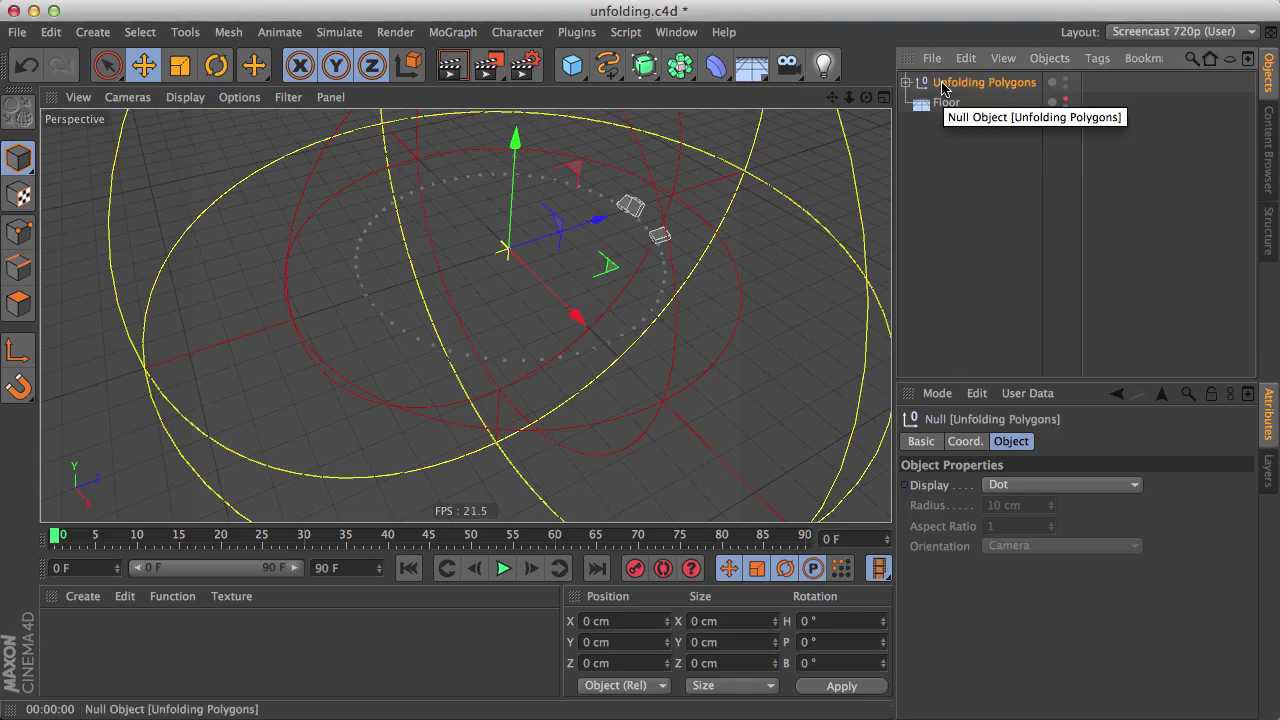
# - Add an 'Unfold' Float Slider user-data entry in percent, ranging 0–100% with default 0%
pyautogui.click(1027, 393)
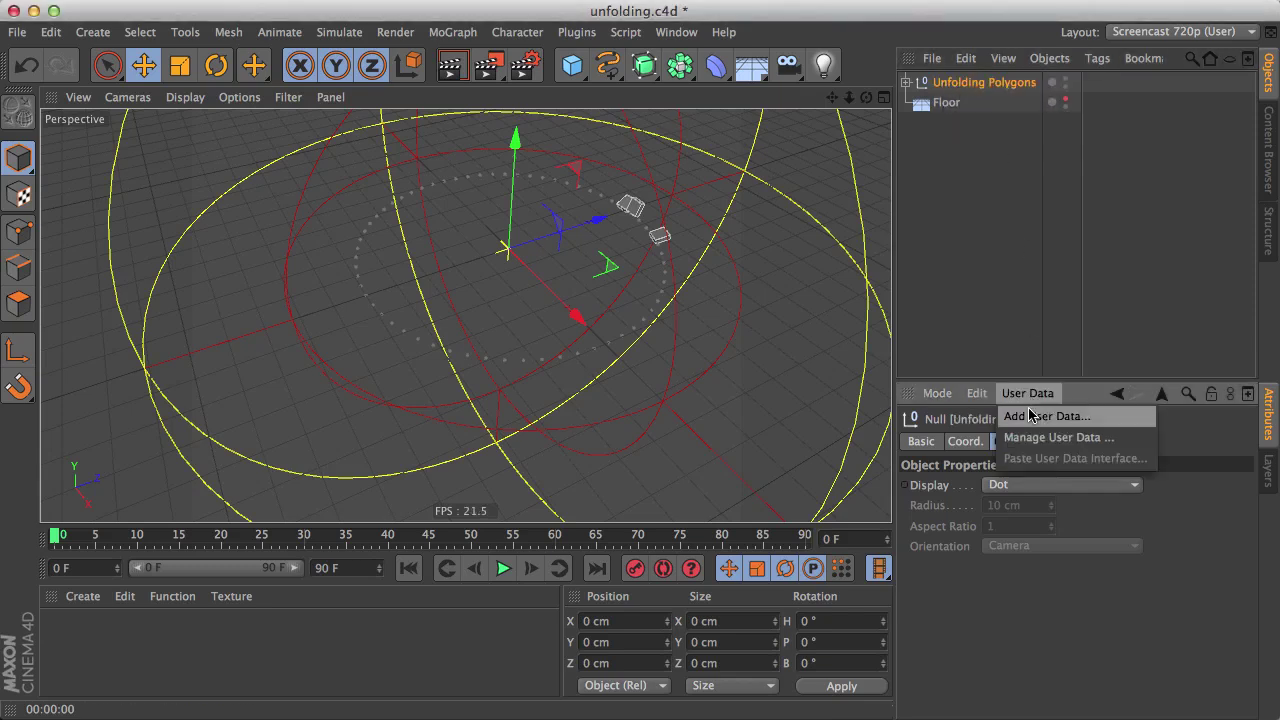
pyautogui.click(1033, 416)
pyautogui.click(1196, 196)
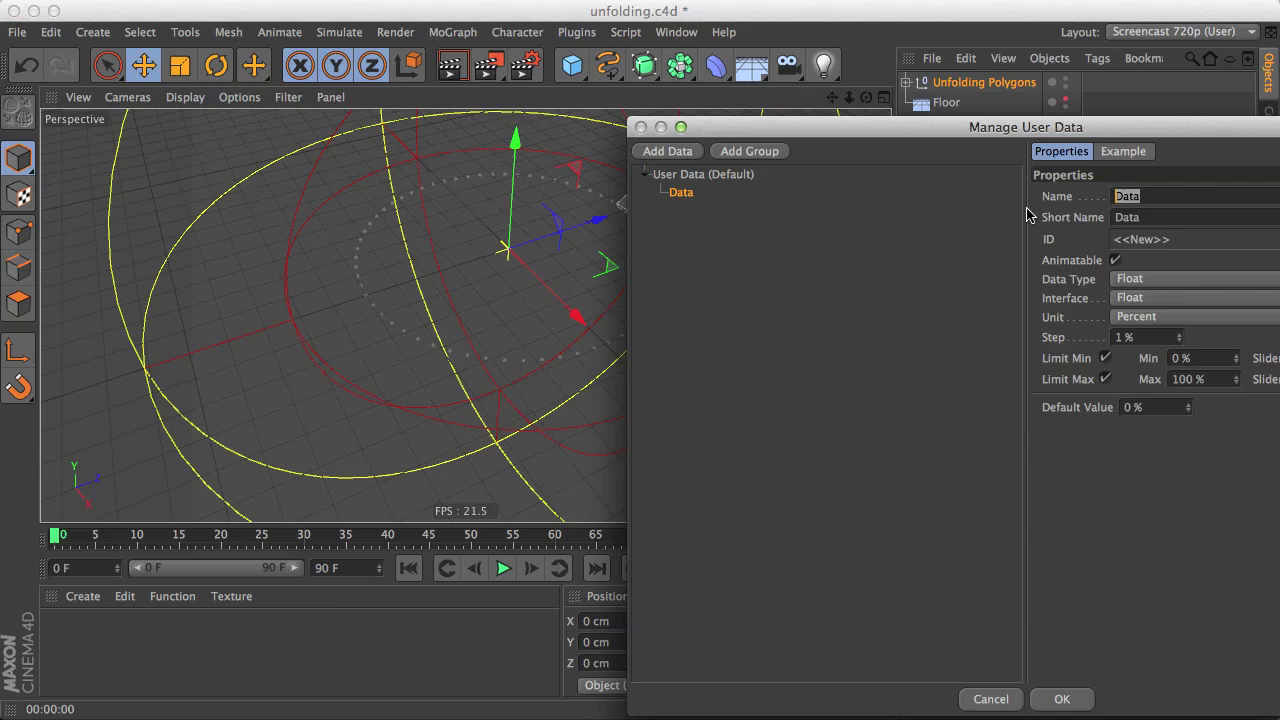
pyautogui.write('Unfold')
pyautogui.press('Tab')
pyautogui.moveTo(1170, 132); pyautogui.dragTo(700, 5)
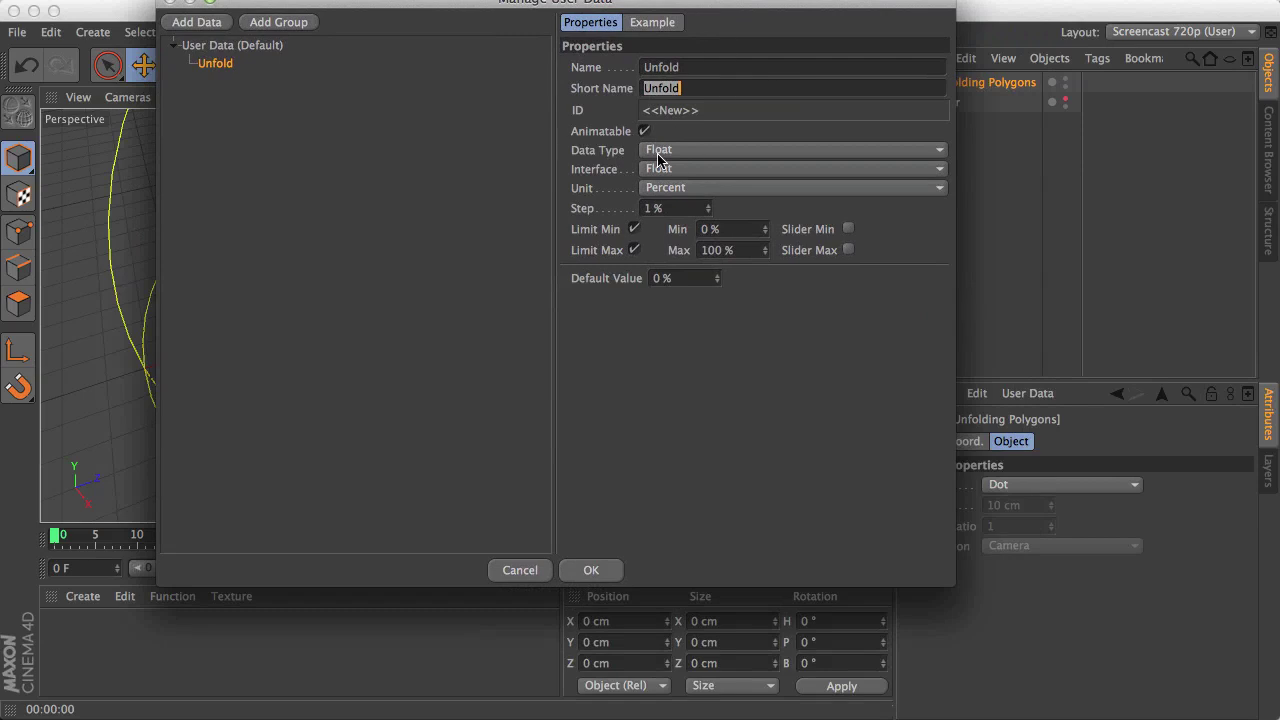
pyautogui.click(676, 167)
pyautogui.click(676, 207)
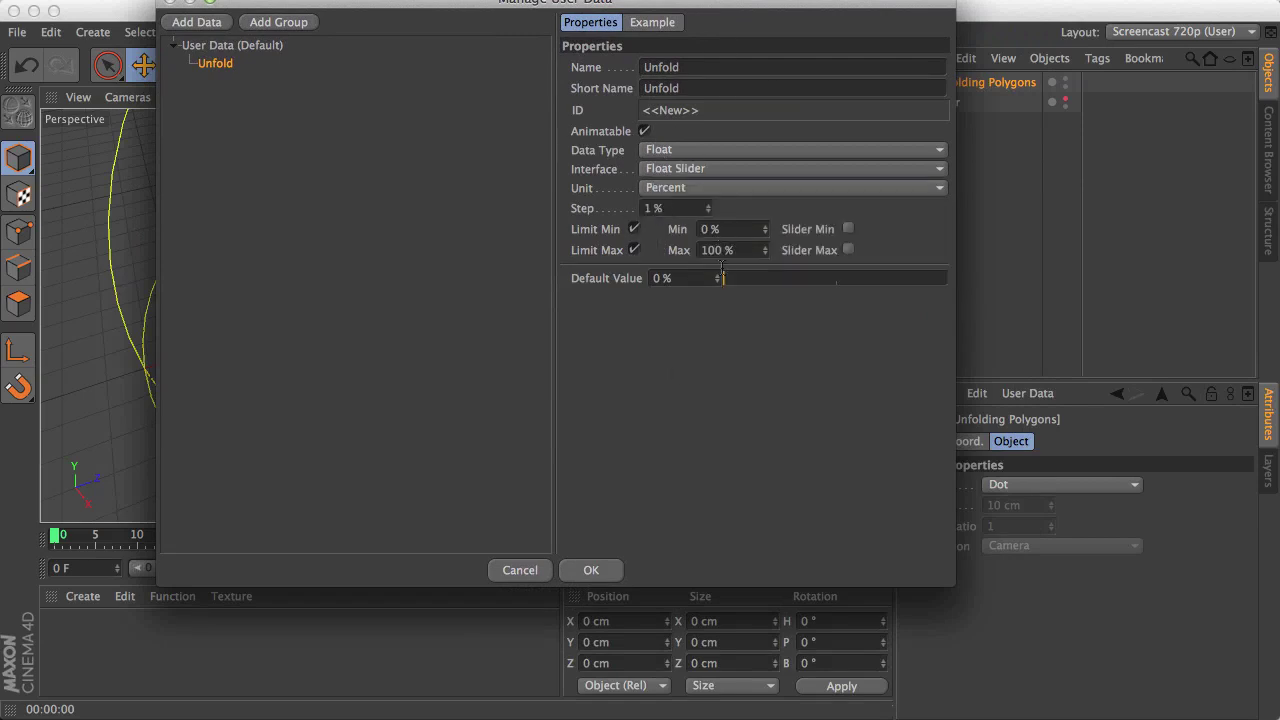
pyautogui.click(607, 567)
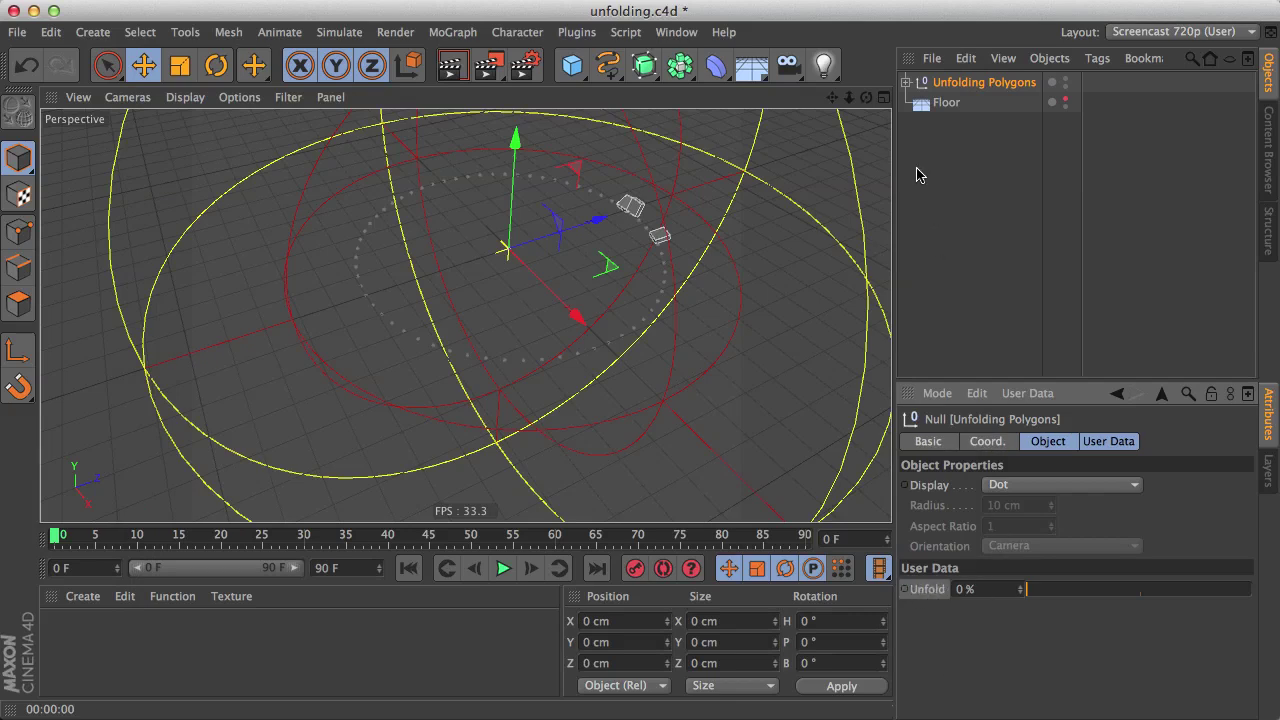
# - Expand Unfolding Polygons and select the Plain effector
pyautogui.rightClick(919, 594)
pyautogui.moveTo(968, 601)
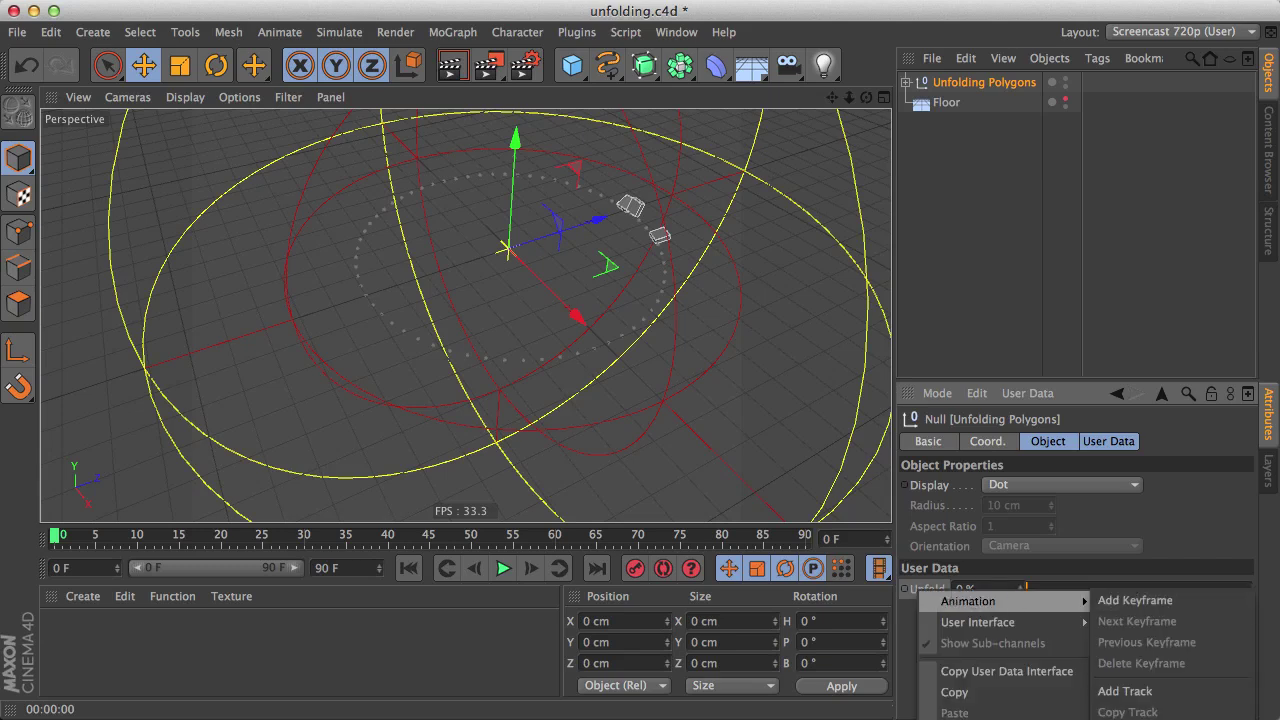
pyautogui.click(1134, 600)
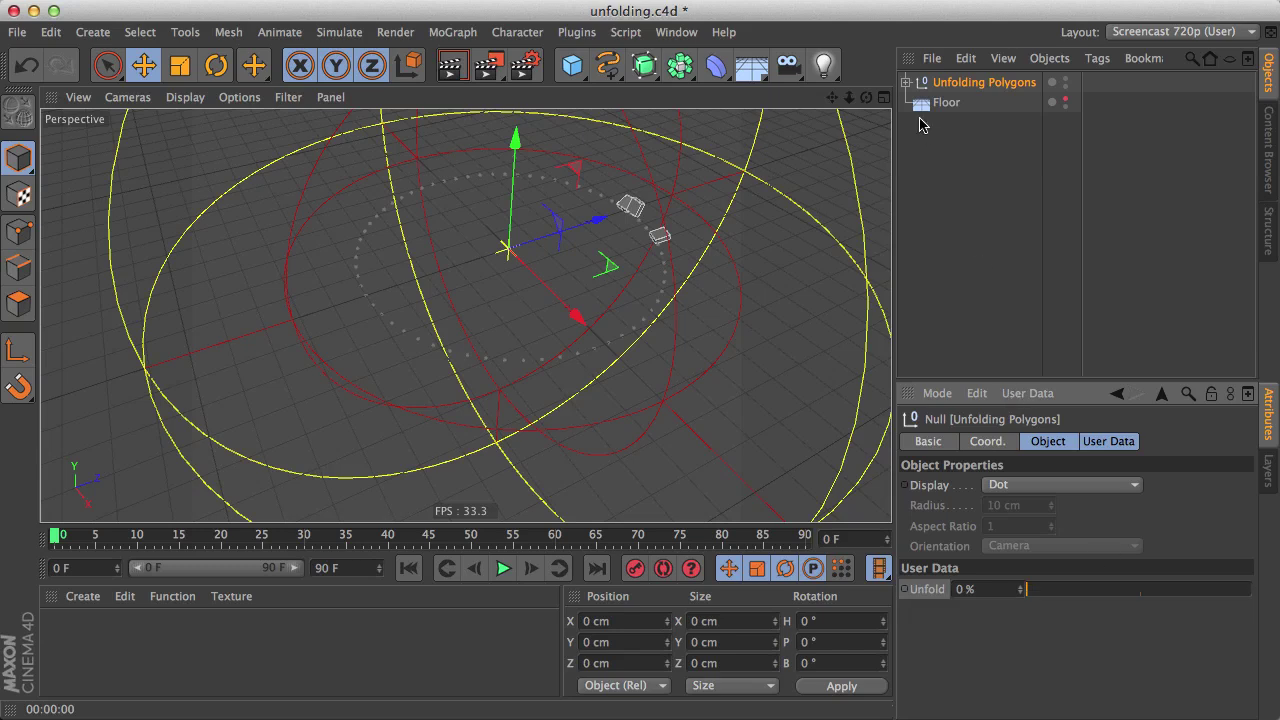
pyautogui.click(907, 84)
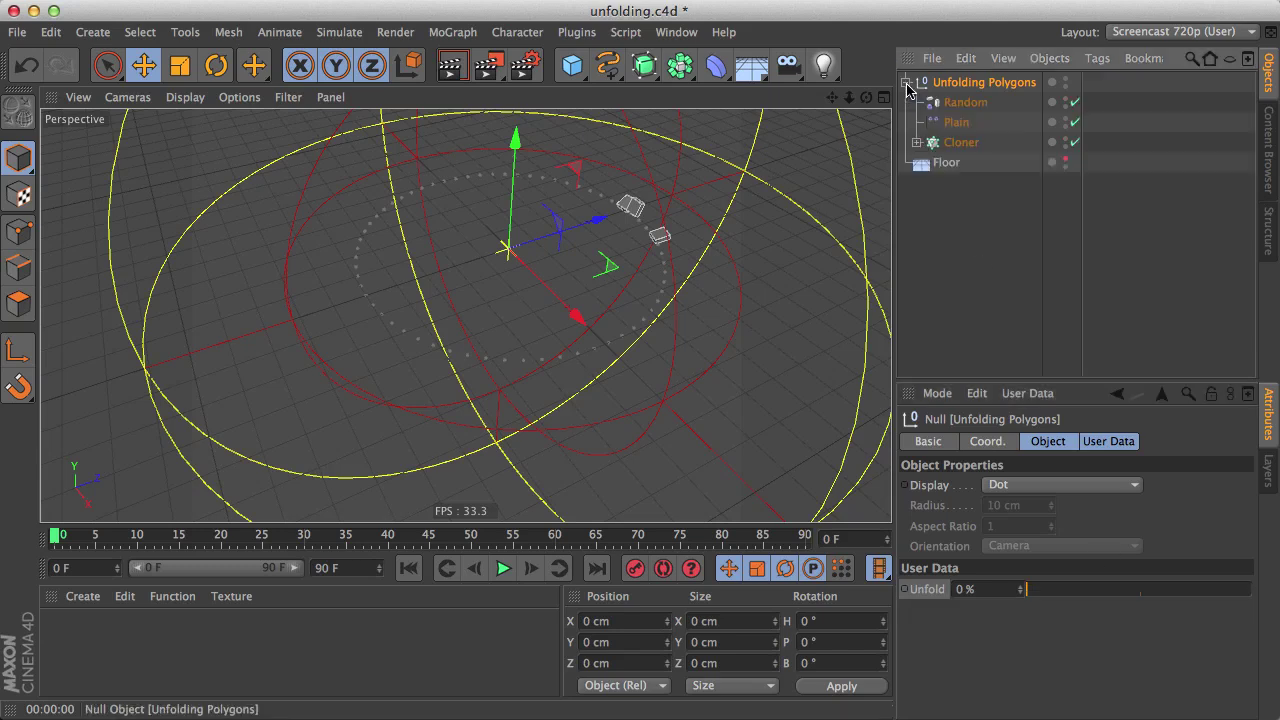
pyautogui.click(956, 122)
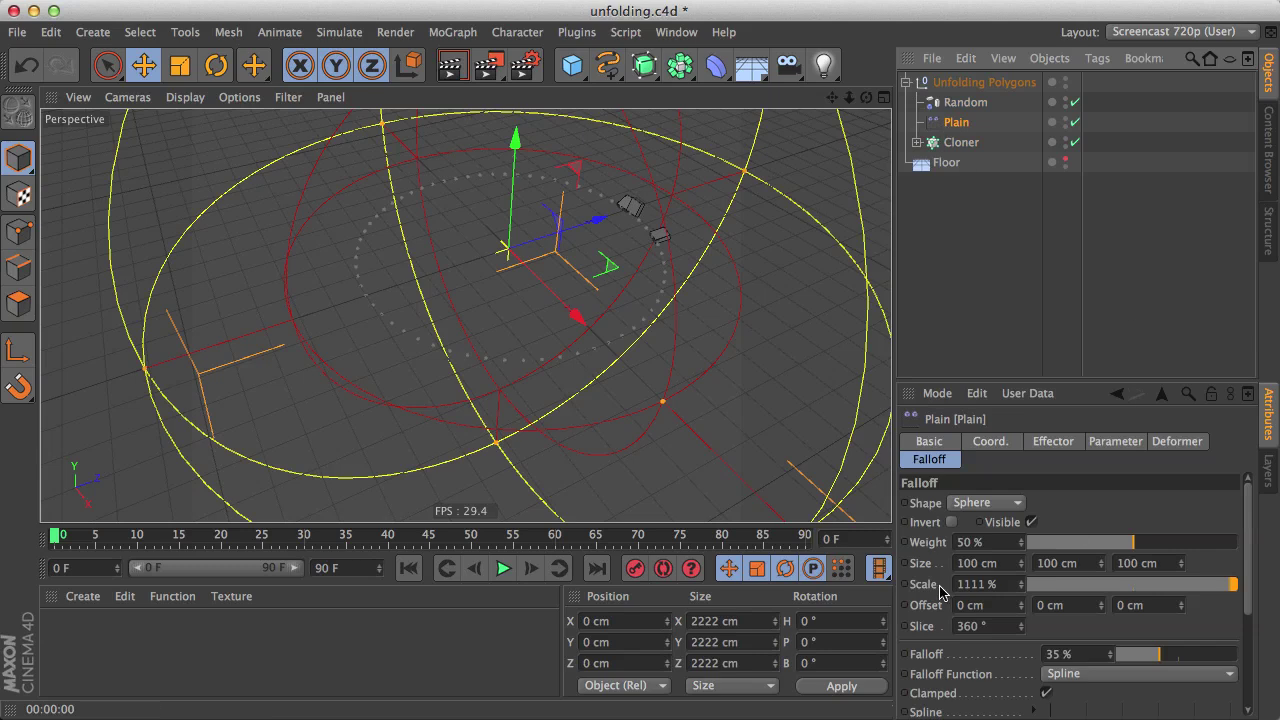
# - Set the Plain effector's falloff Scale to 1700%
pyautogui.moveTo(1020, 592); pyautogui.dragTo(1020, 596)
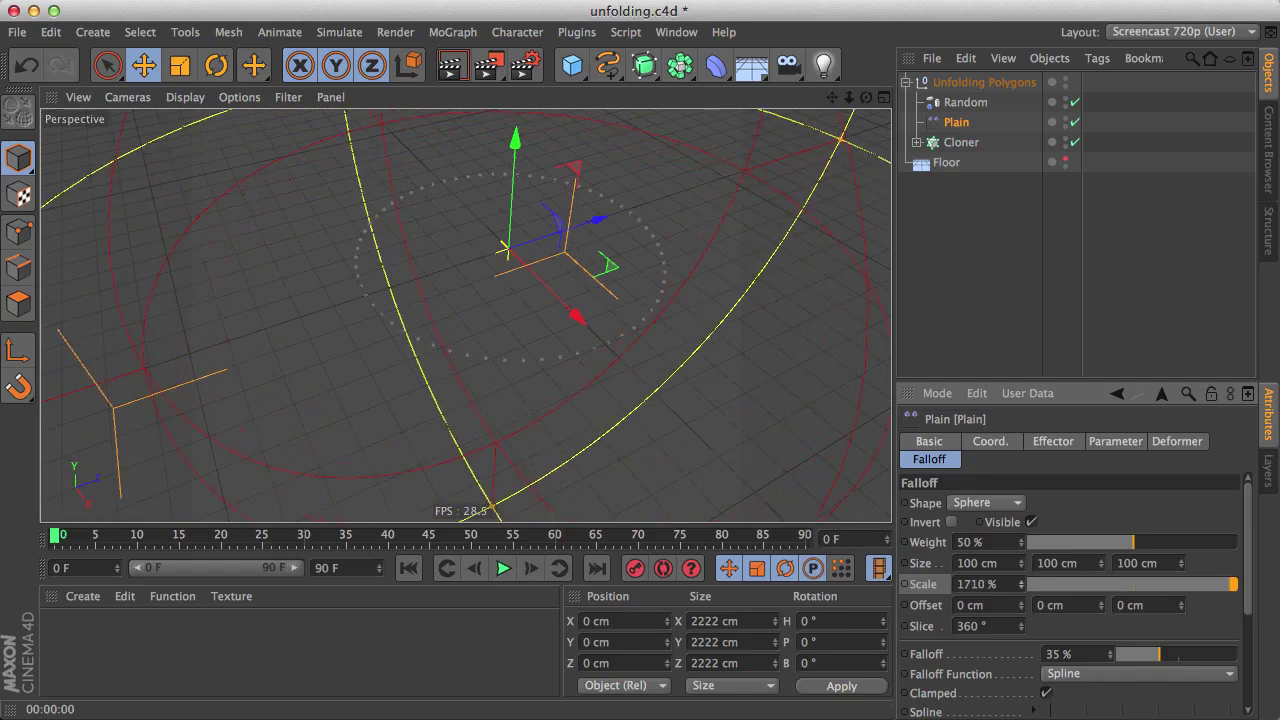
pyautogui.moveTo(1020, 584); pyautogui.dragTo(1012, 588)
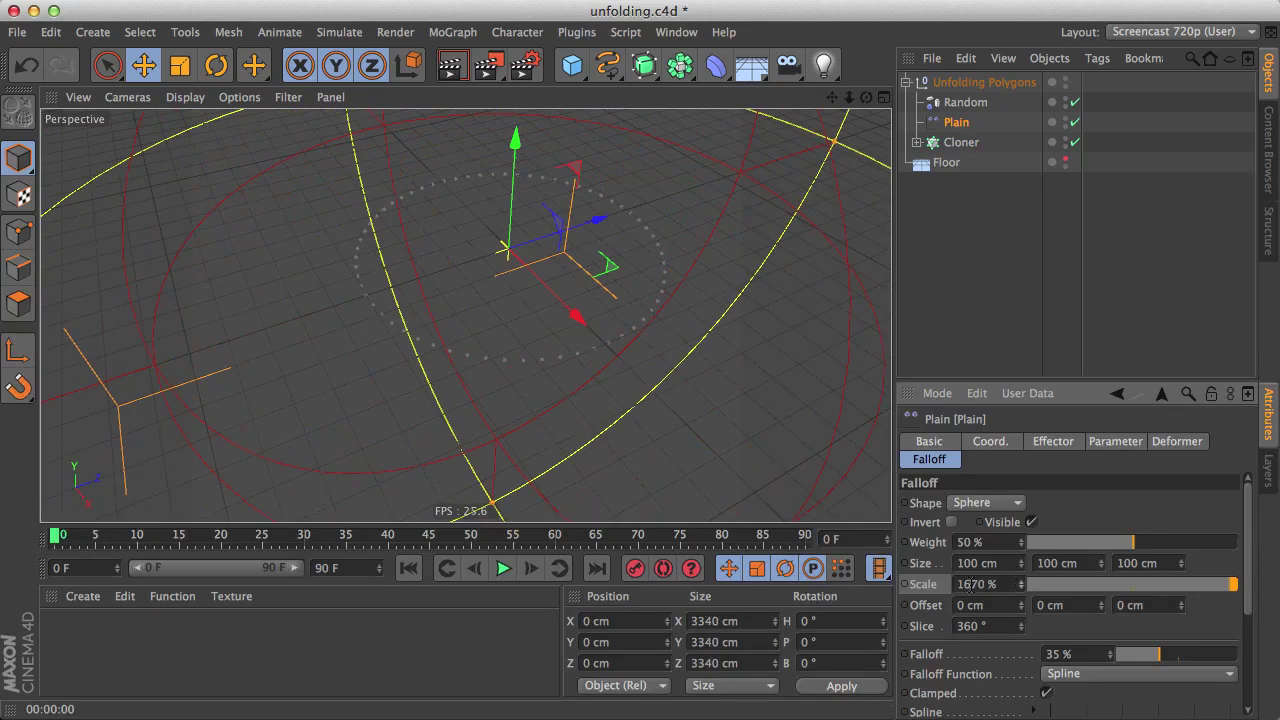
pyautogui.doubleClick(973, 584)
pyautogui.write('17')
pyautogui.press('Return')
pyautogui.rightClick(920, 584)
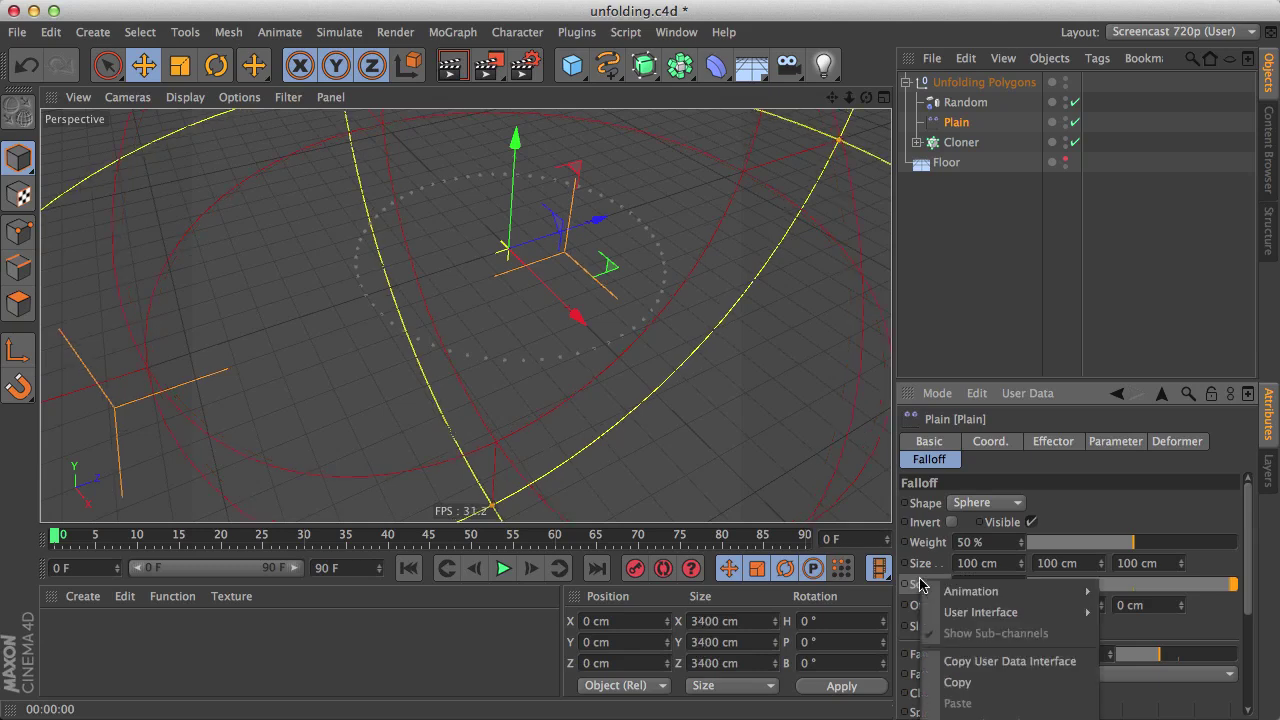
pyautogui.moveTo(1012, 591)
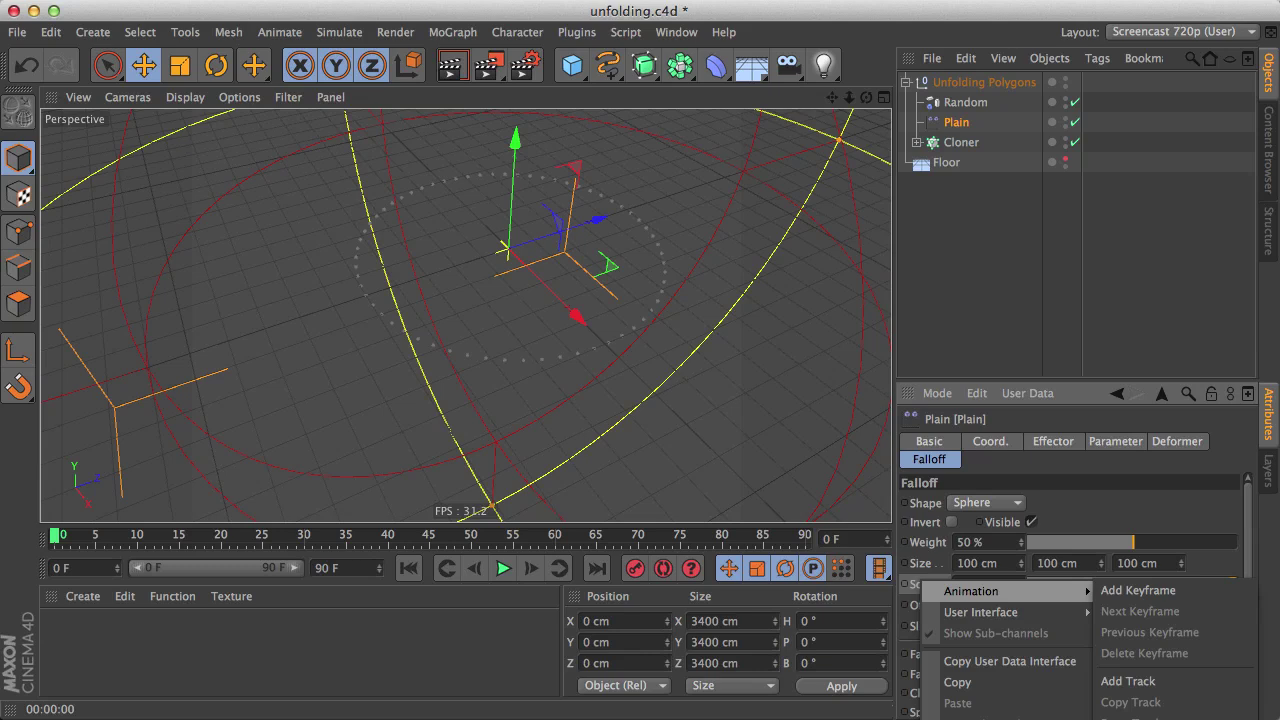
pyautogui.click(1112, 592)
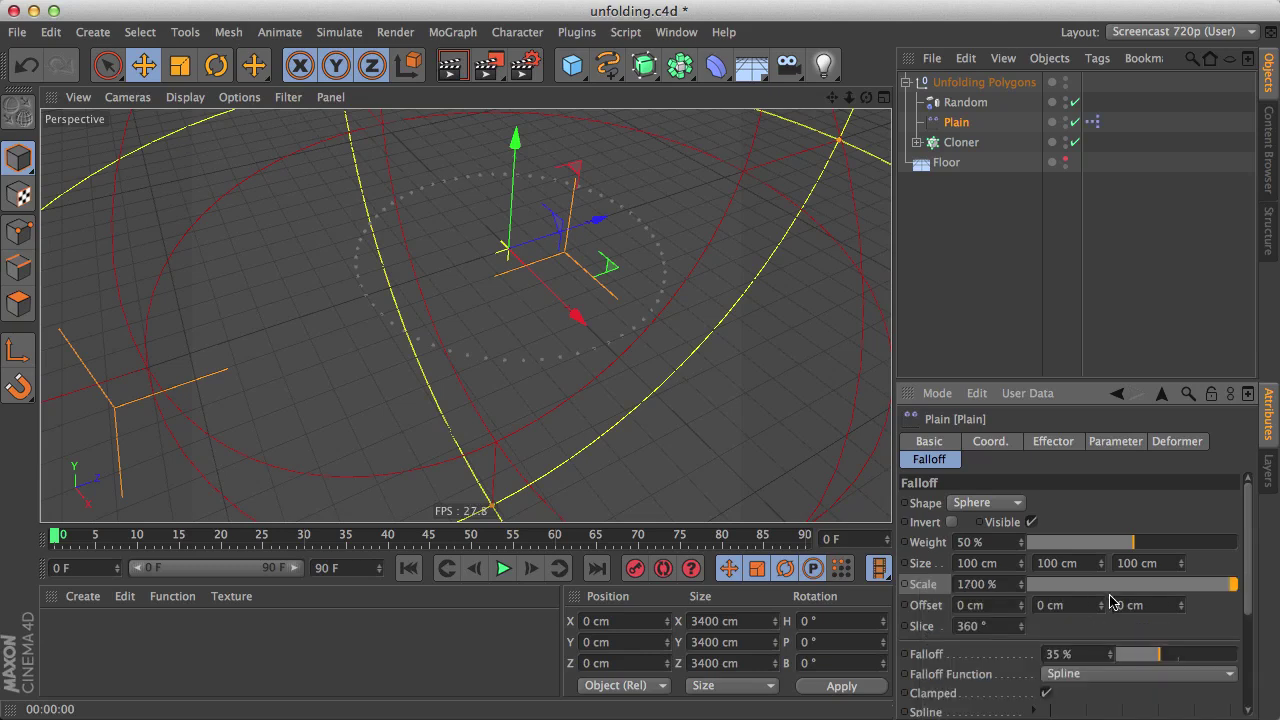
# - Open Plain's XPresso graph, spread the nodes apart and select the Range Mapper
pyautogui.click(1093, 122)
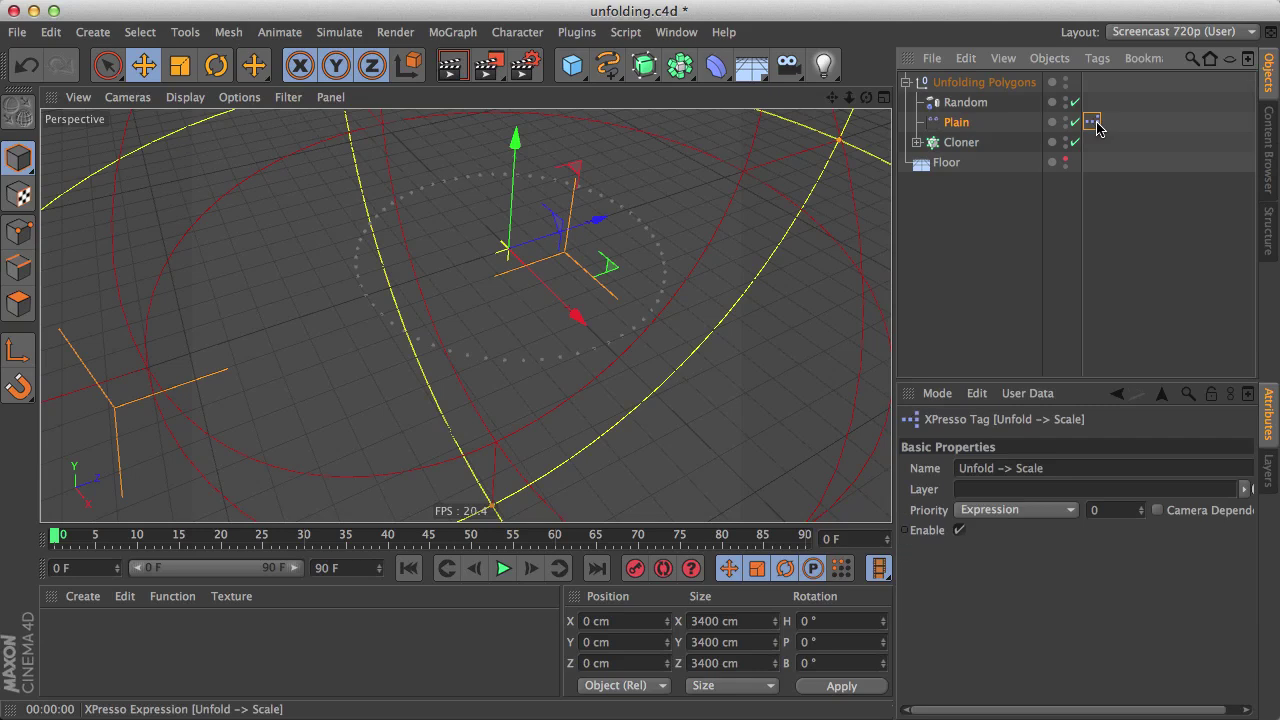
pyautogui.doubleClick(1093, 122)
pyautogui.moveTo(418, 276); pyautogui.dragTo(517, 210)
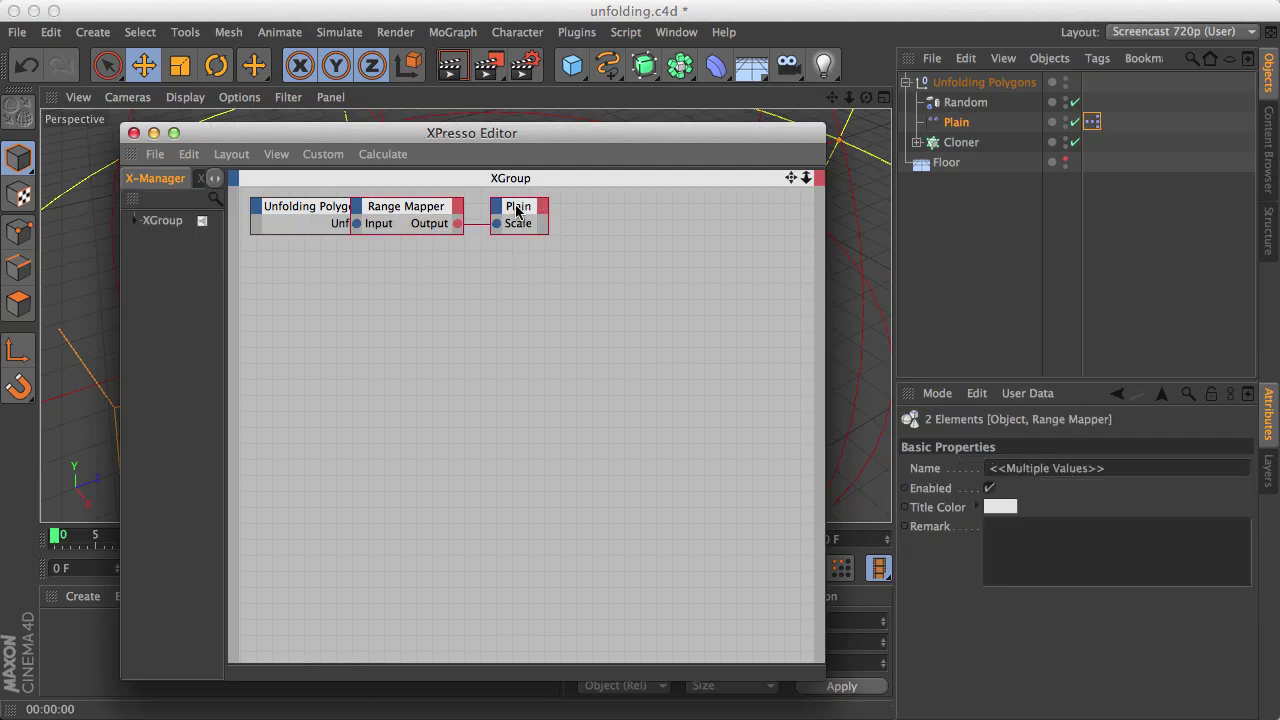
pyautogui.moveTo(424, 214); pyautogui.dragTo(493, 237)
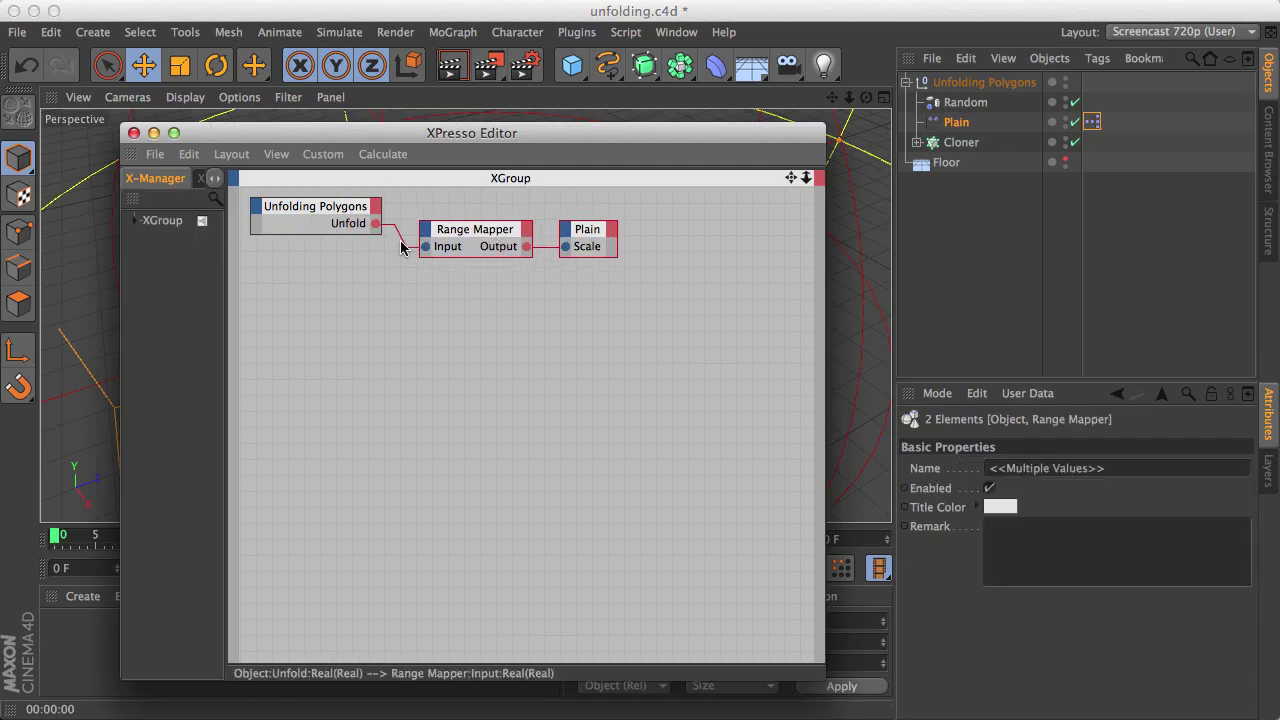
pyautogui.click(488, 228)
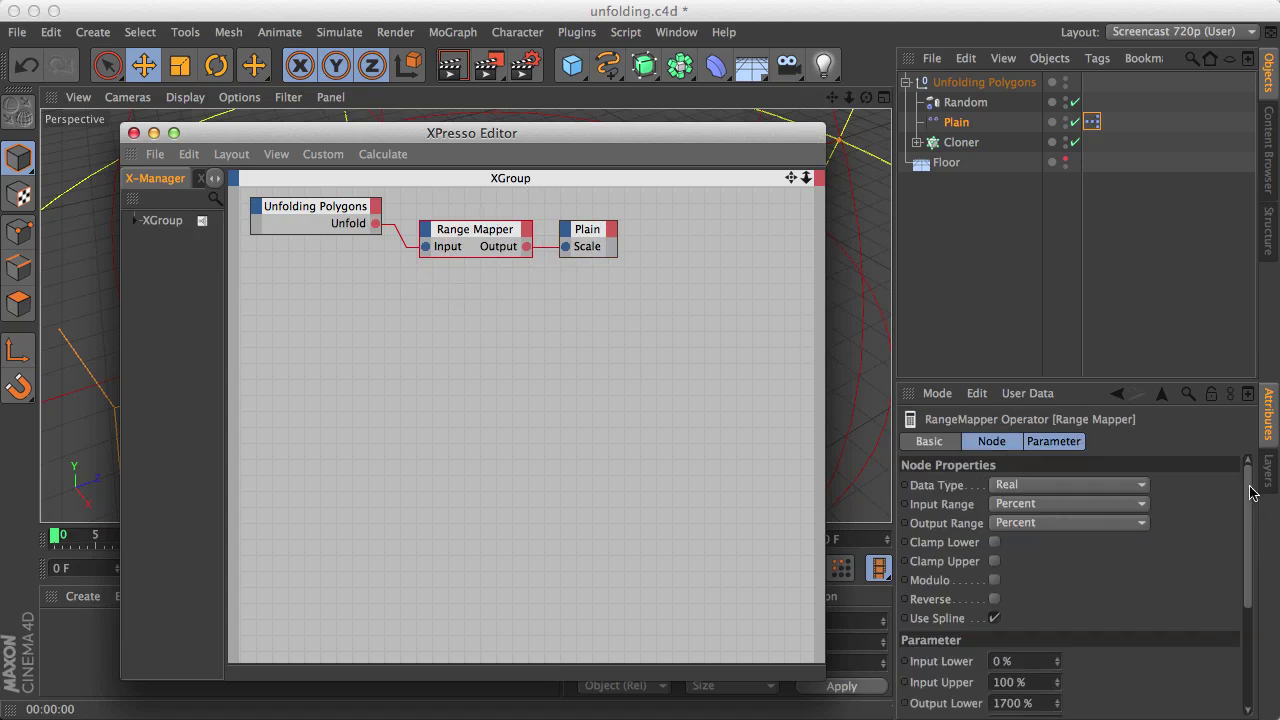
pyautogui.moveTo(1252, 498); pyautogui.dragTo(1250, 555)
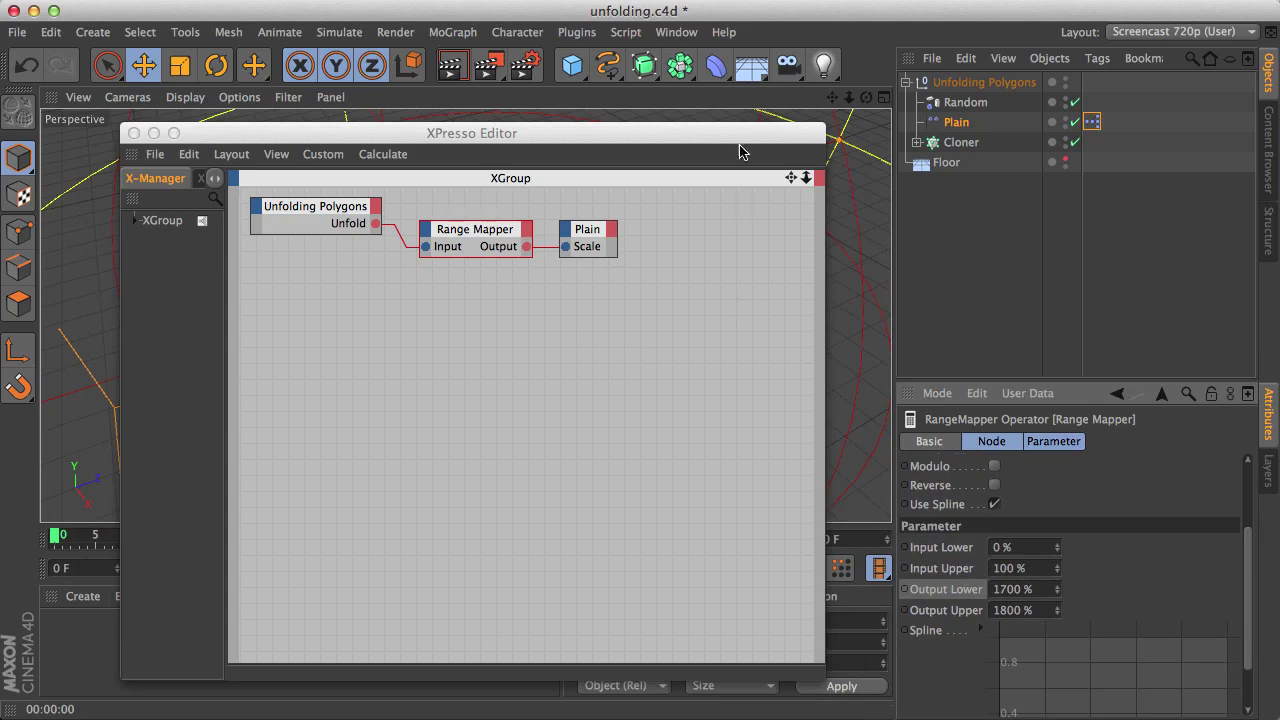
pyautogui.moveTo(741, 135); pyautogui.dragTo(557, 608)
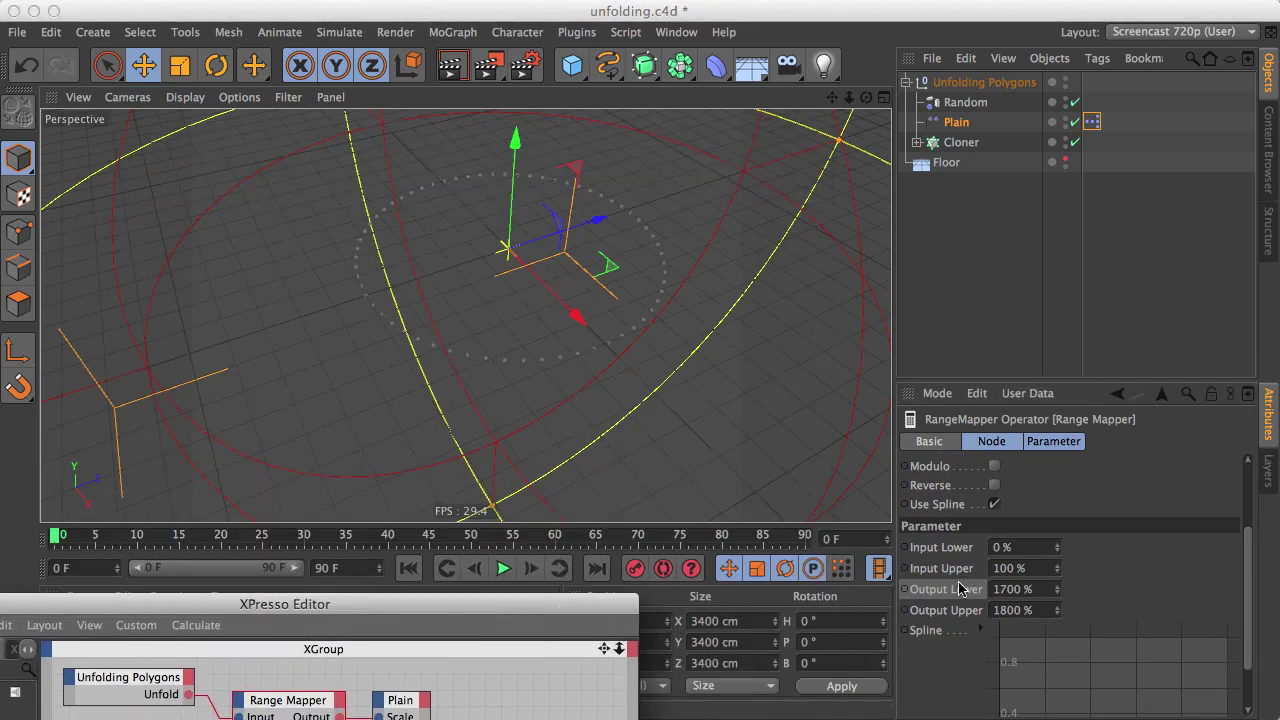
pyautogui.click(986, 577)
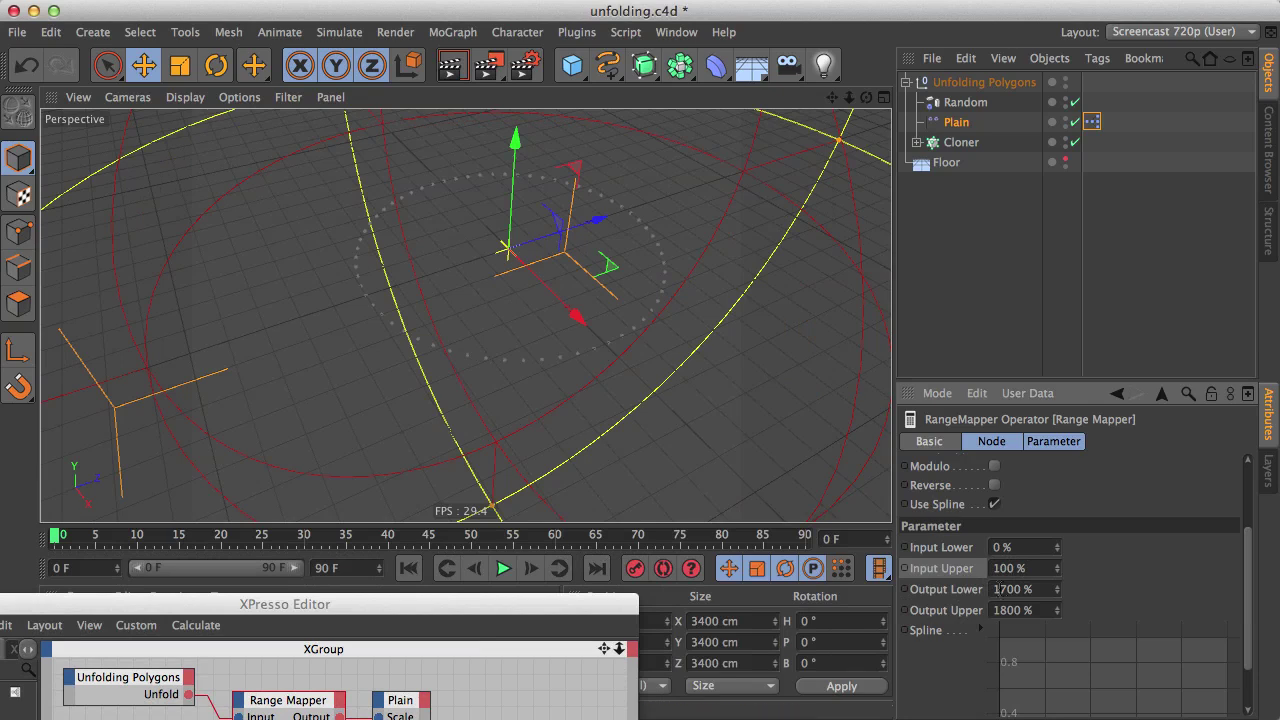
# - Set the Range Mapper's Output Upper to 0%, keeping Output Lower at 1700%
pyautogui.press('Return')
pyautogui.click(1032, 614)
pyautogui.write('0')
pyautogui.press('Return')
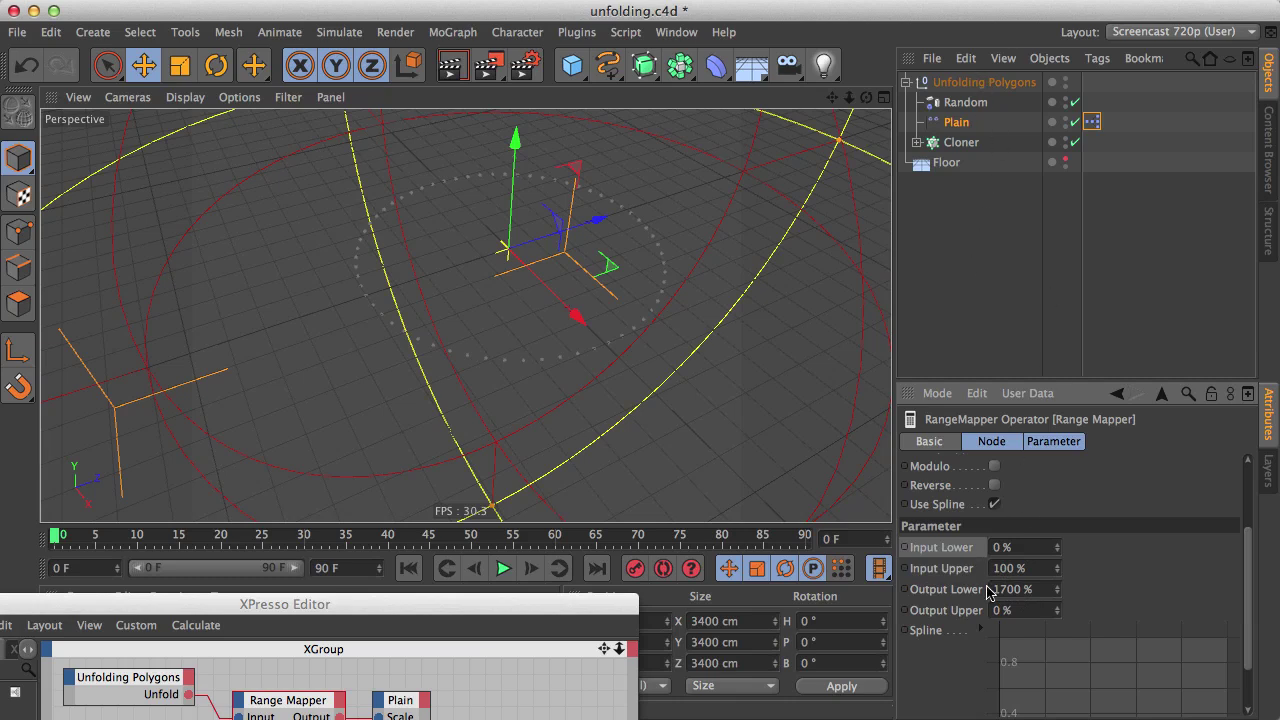
pyautogui.moveTo(1039, 589); pyautogui.dragTo(994, 589)
pyautogui.click(970, 571)
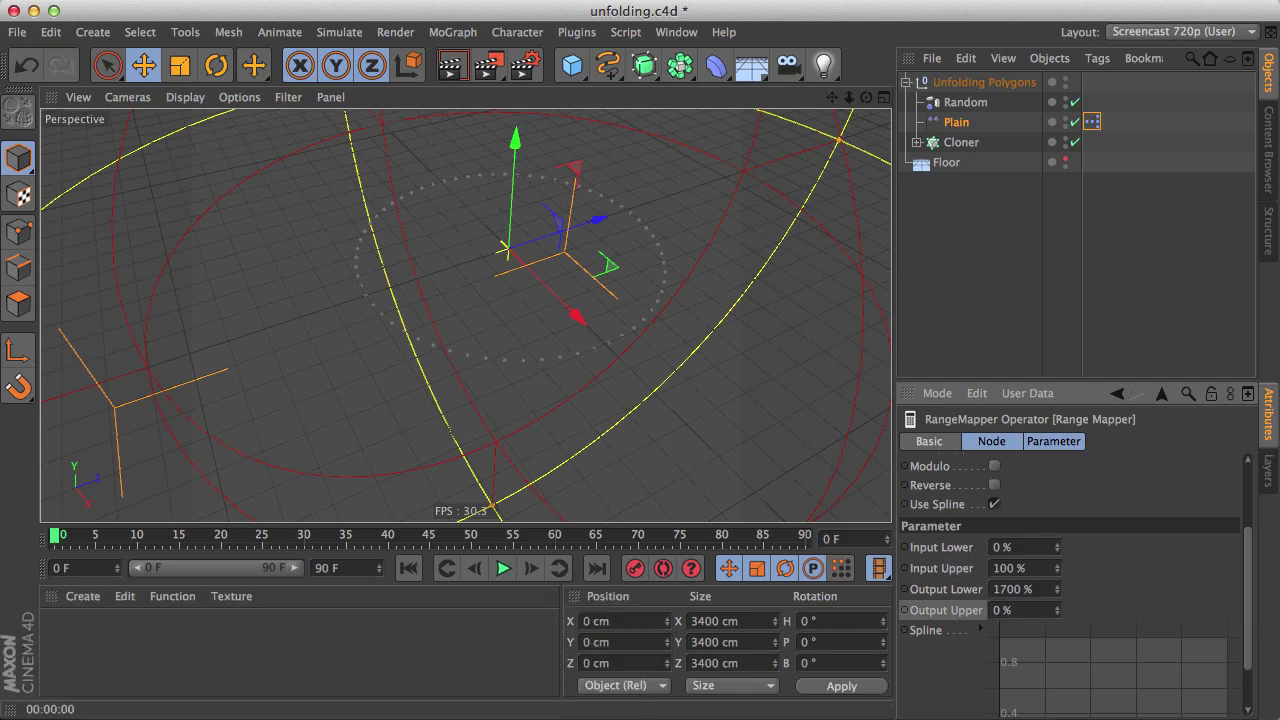
# - Keyframe Unfold at 0% on frame 0 and 100% on frame 90, then scrub to check
pyautogui.click(984, 82)
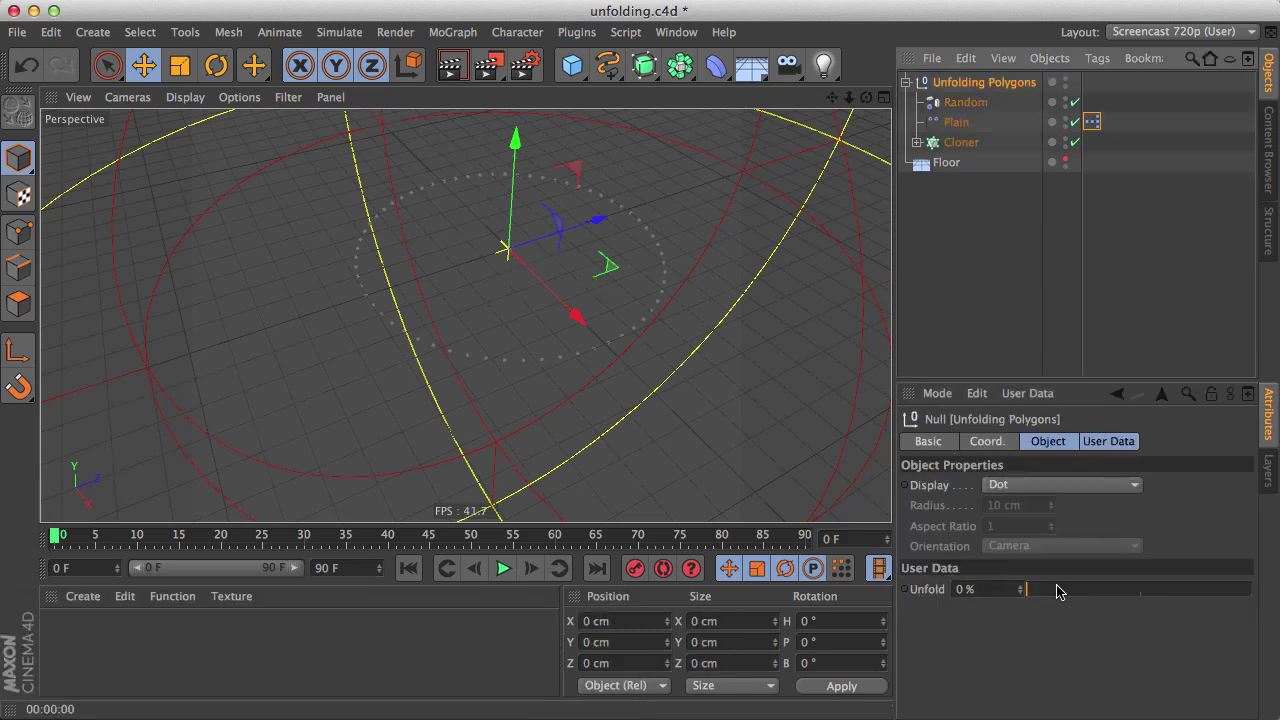
pyautogui.moveTo(1047, 589)
pyautogui.mouseDown()
pyautogui.moveTo(1274, 600)
pyautogui.moveTo(1089, 629)
pyautogui.moveTo(1146, 666)
pyautogui.moveTo(1171, 631)
pyautogui.moveTo(1249, 643)
pyautogui.moveTo(991, 654)
pyautogui.moveTo(1219, 655)
pyautogui.moveTo(920, 649)
pyautogui.mouseUp()
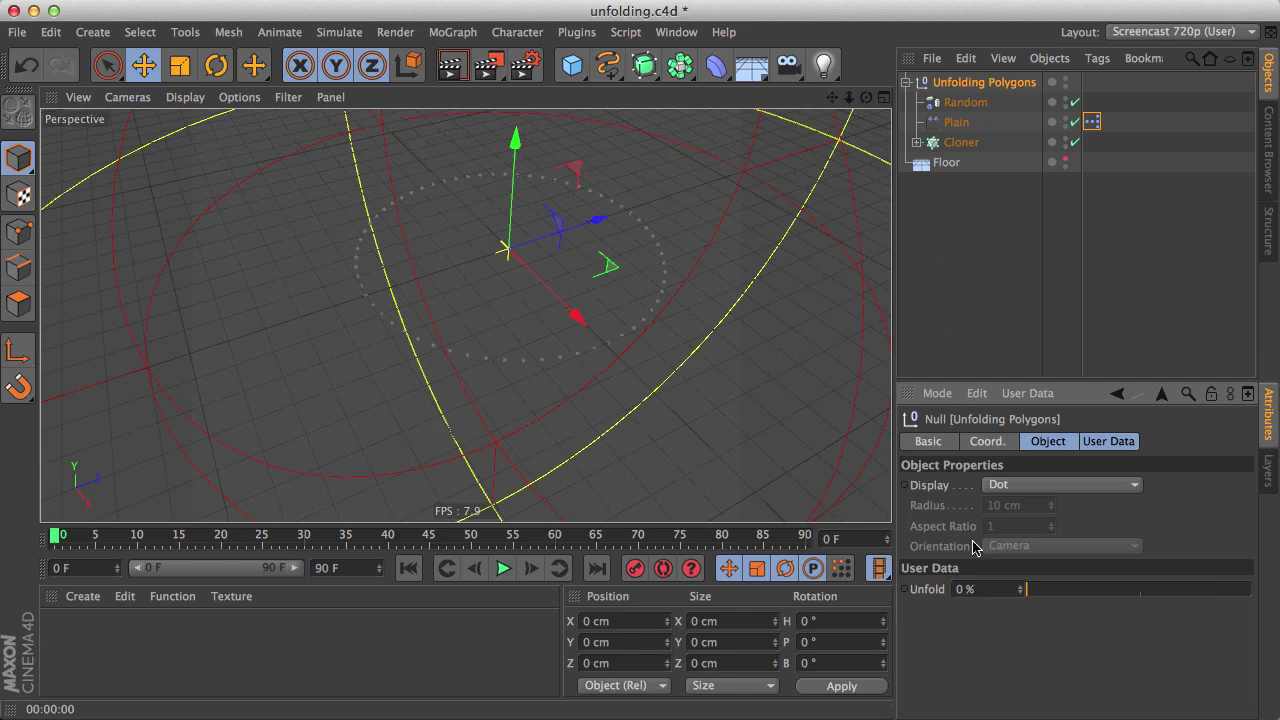
pyautogui.keyDown('ctrl'); pyautogui.click(905, 590); pyautogui.keyUp('ctrl')
pyautogui.click(805, 537)
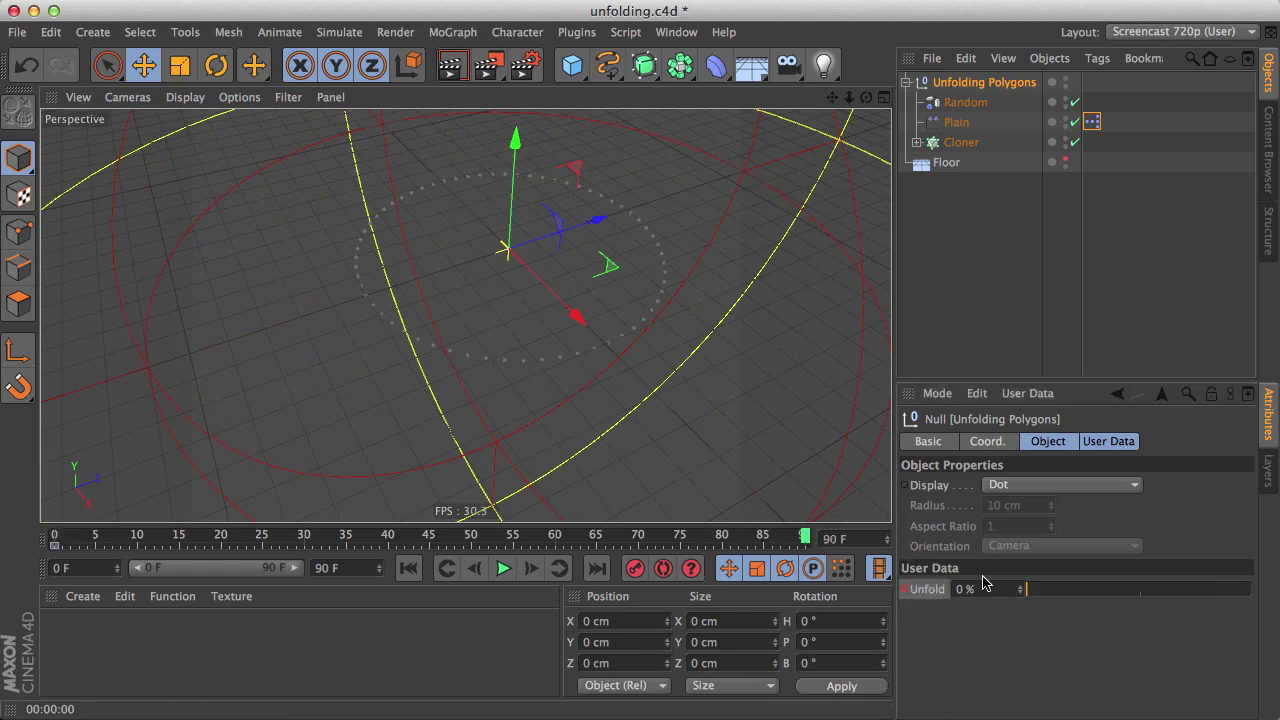
pyautogui.moveTo(1022, 589); pyautogui.dragTo(1250, 590)
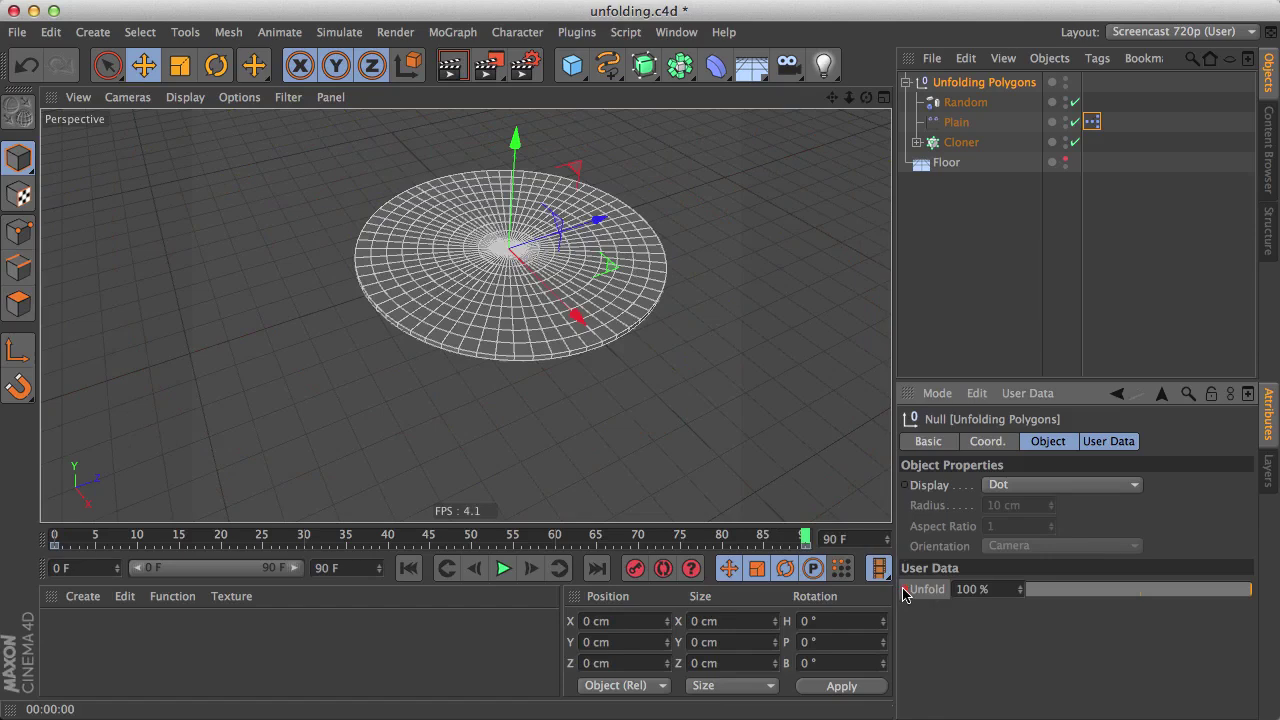
pyautogui.moveTo(805, 537); pyautogui.dragTo(55, 543)
# - At frame 0, add a Delay effector to the inner tile Cloner
pyautogui.click(1014, 190)
pyautogui.click(917, 143)
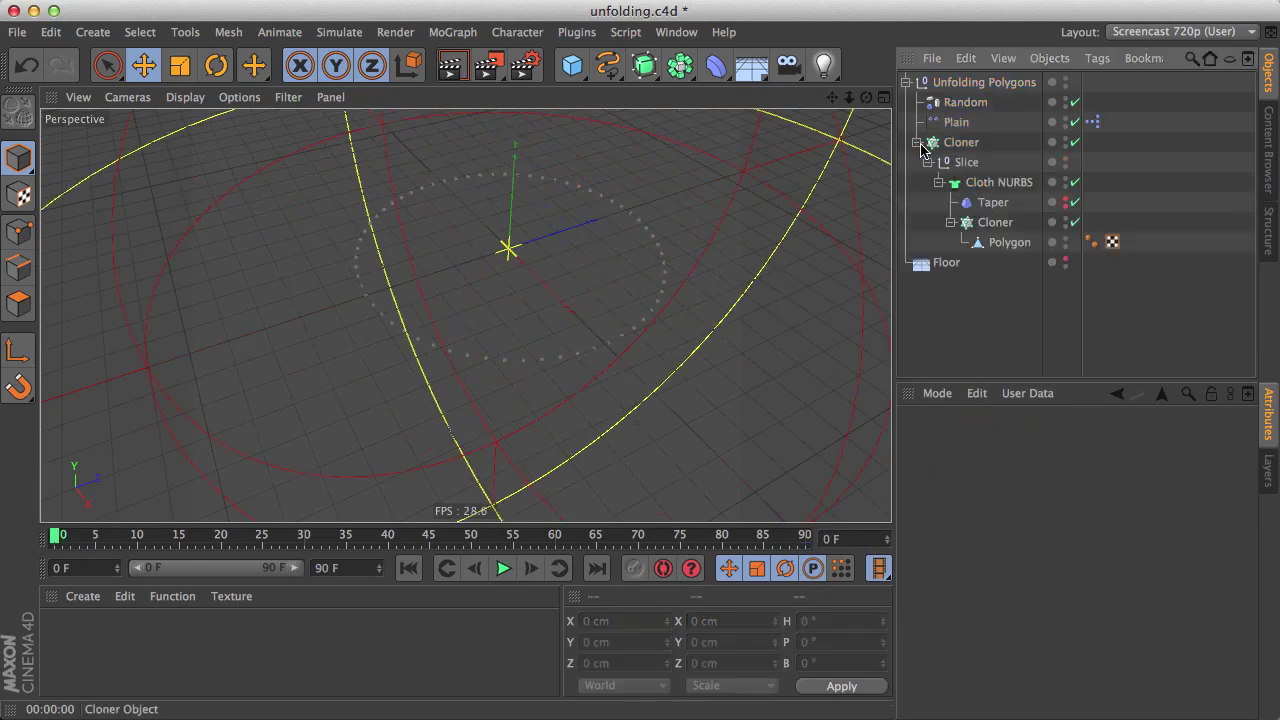
pyautogui.click(970, 224)
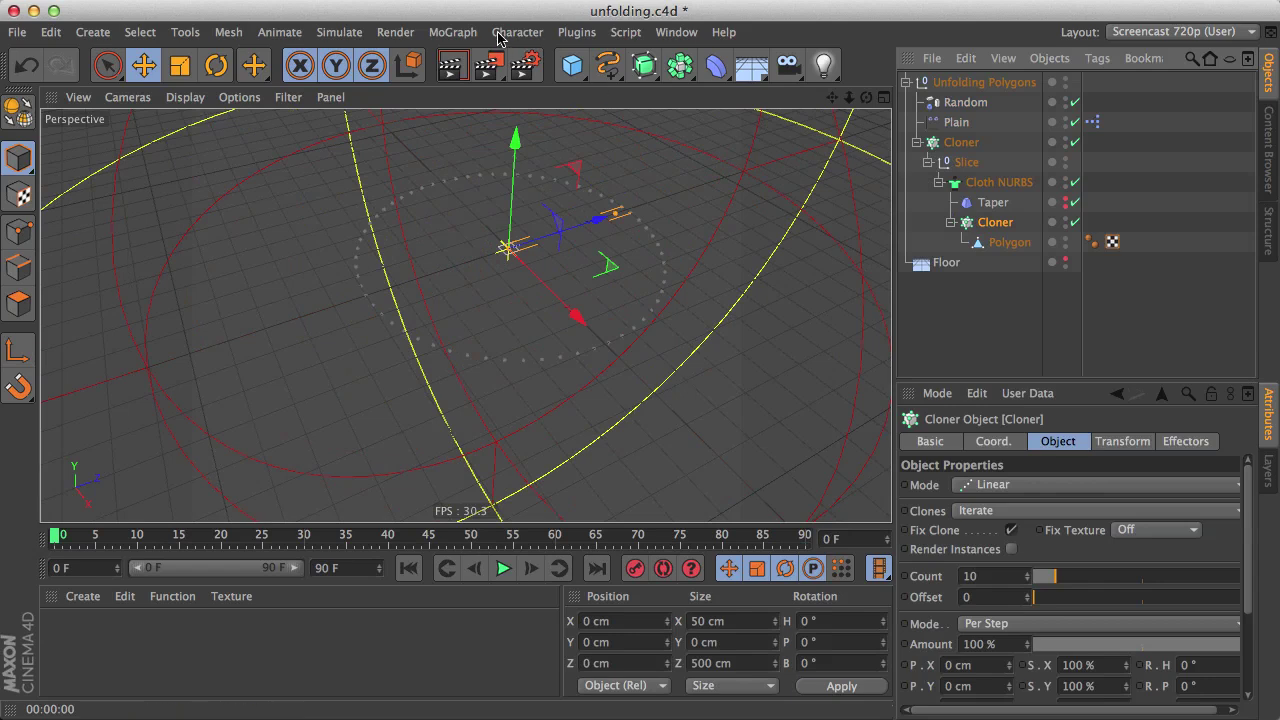
pyautogui.click(395, 32)
pyautogui.moveTo(490, 62)
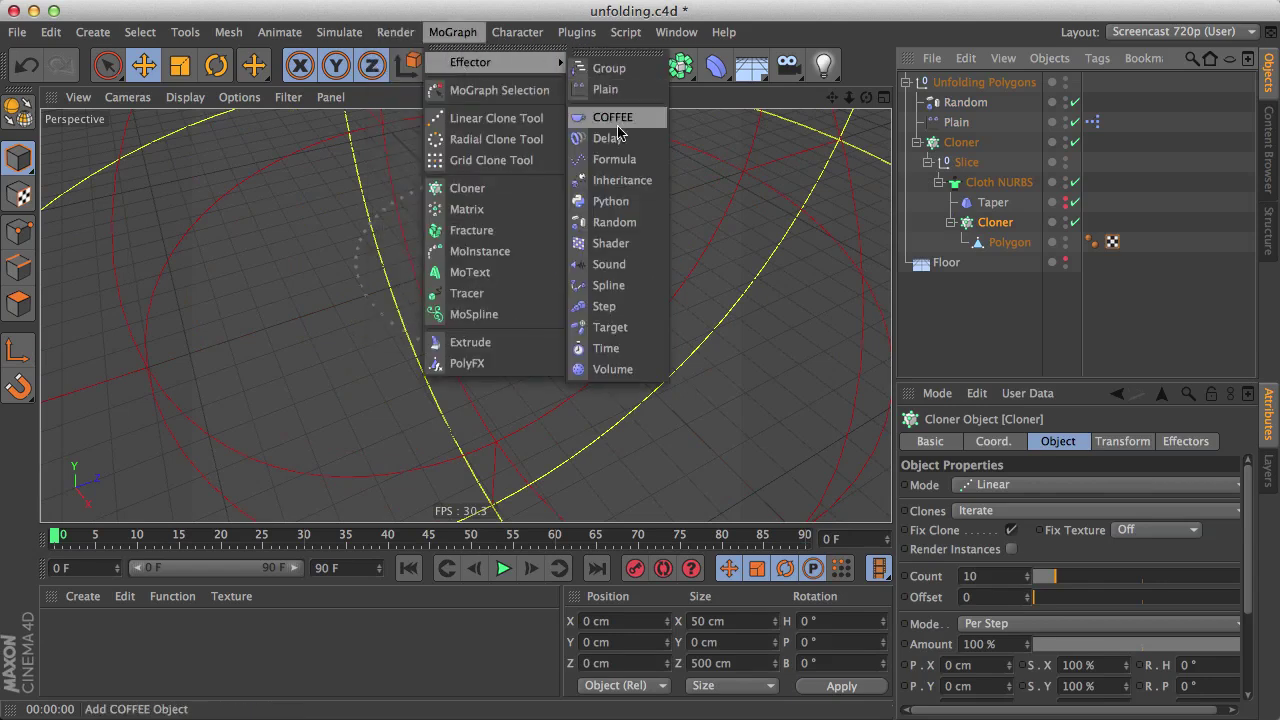
pyautogui.click(619, 134)
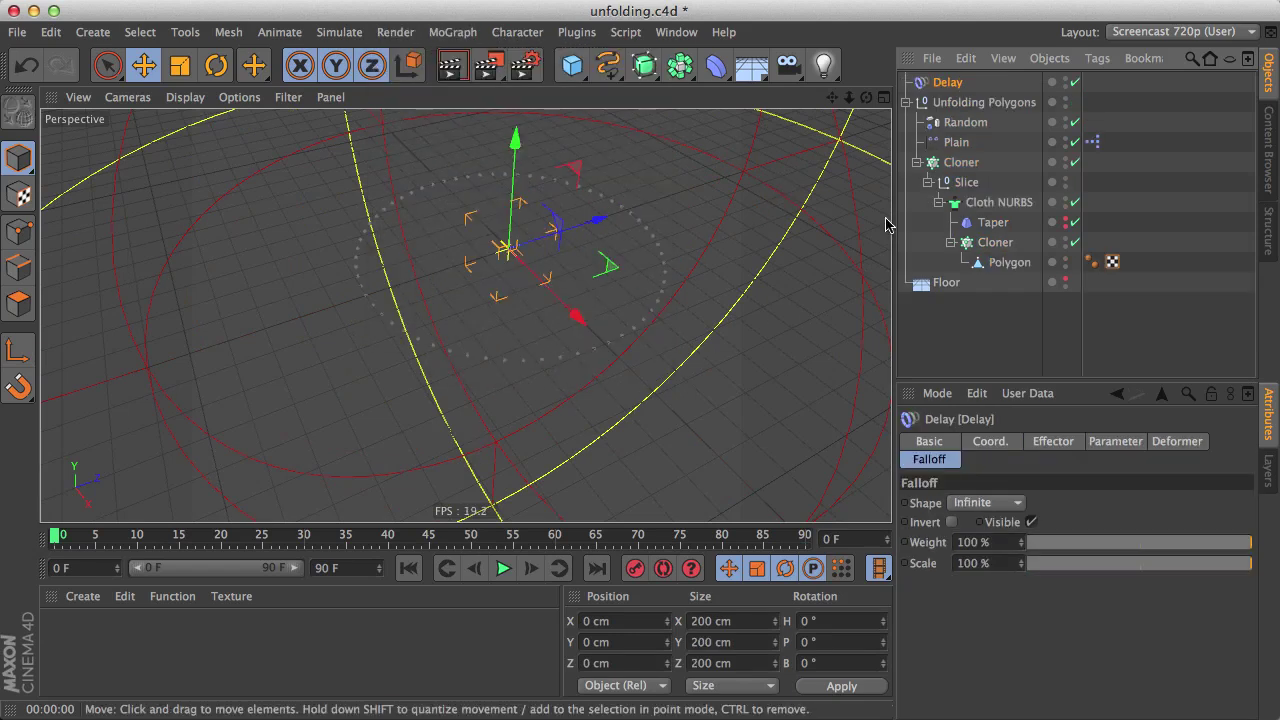
pyautogui.click(906, 102)
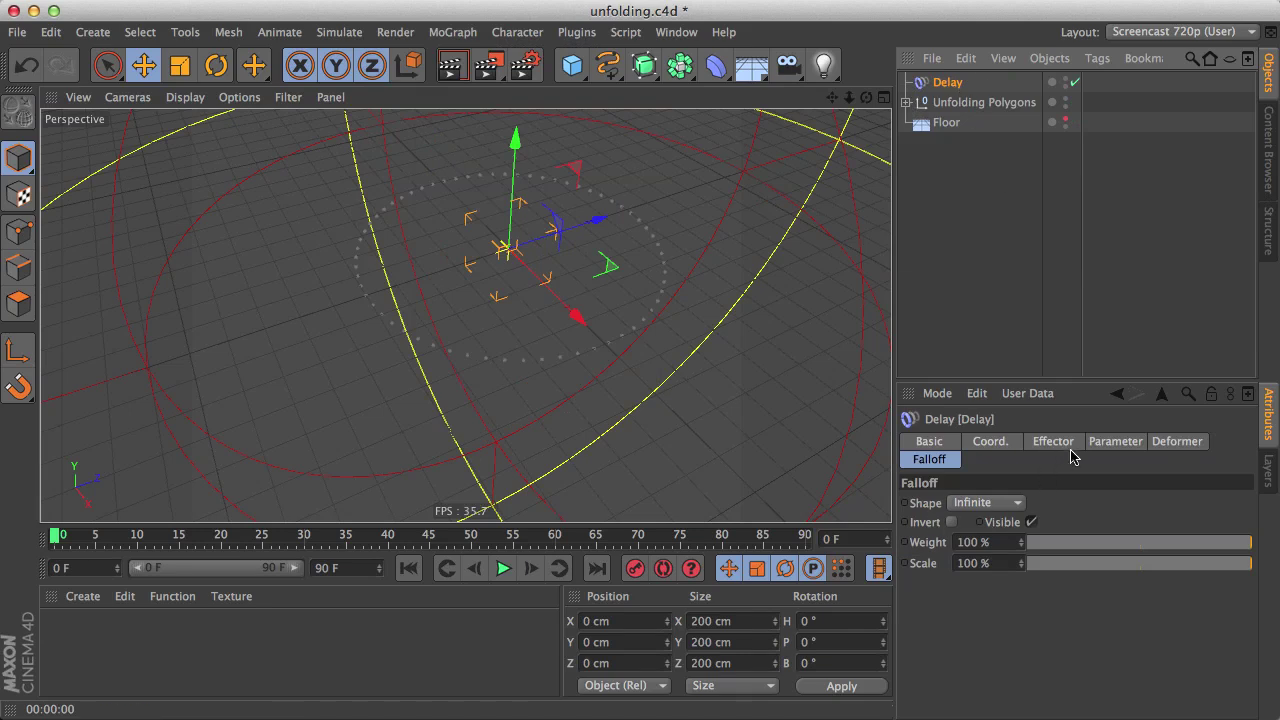
# - Switch the Delay effector's mode to Spring and play the animation
pyautogui.click(1107, 447)
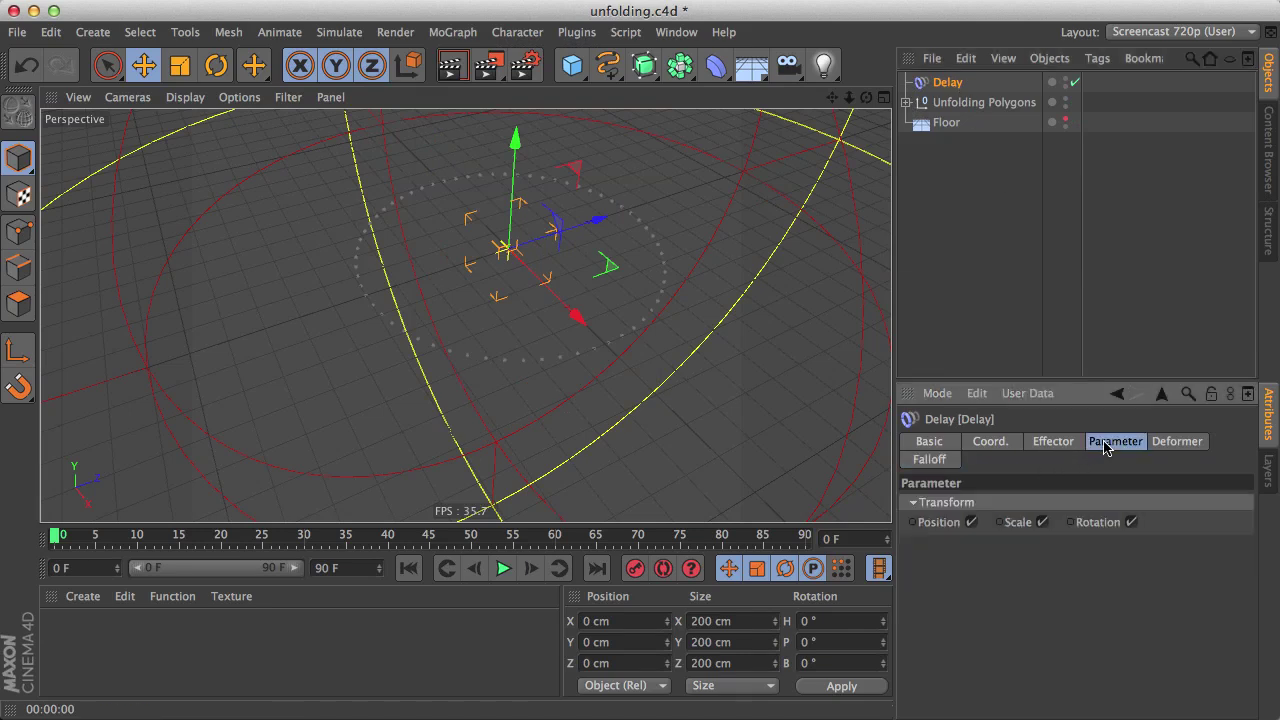
pyautogui.click(1053, 441)
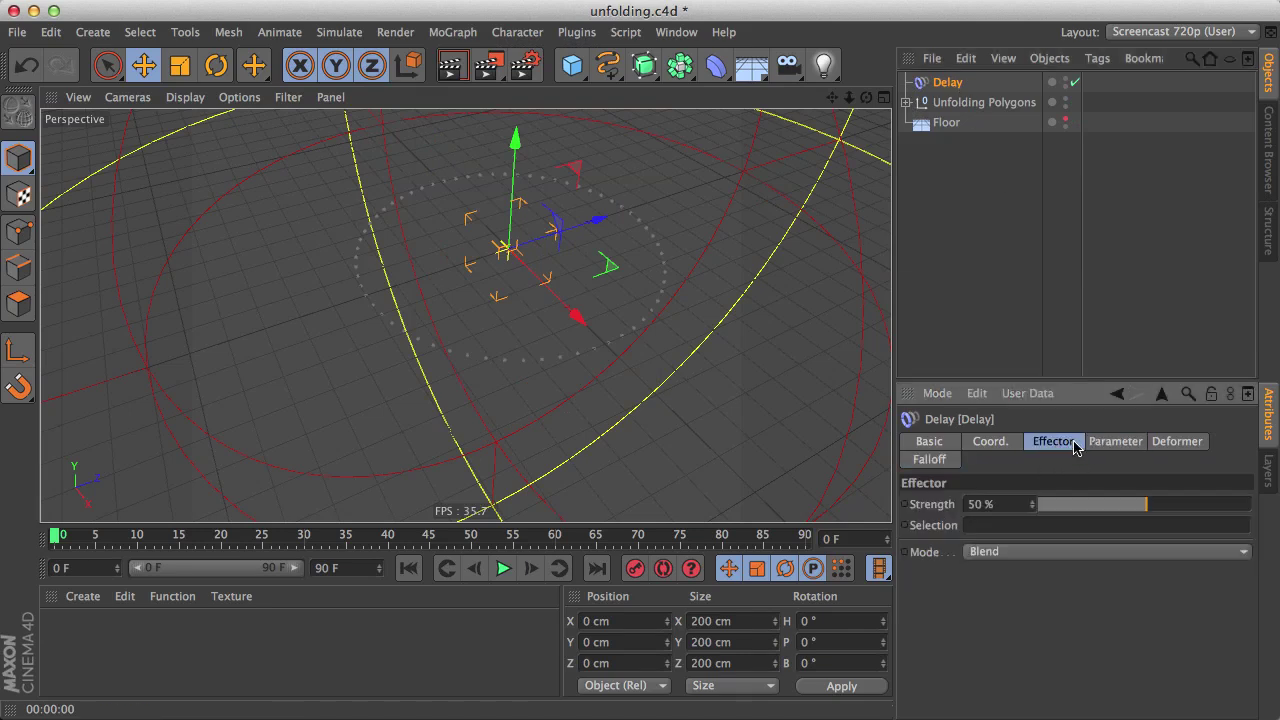
pyautogui.click(968, 553)
pyautogui.click(975, 613)
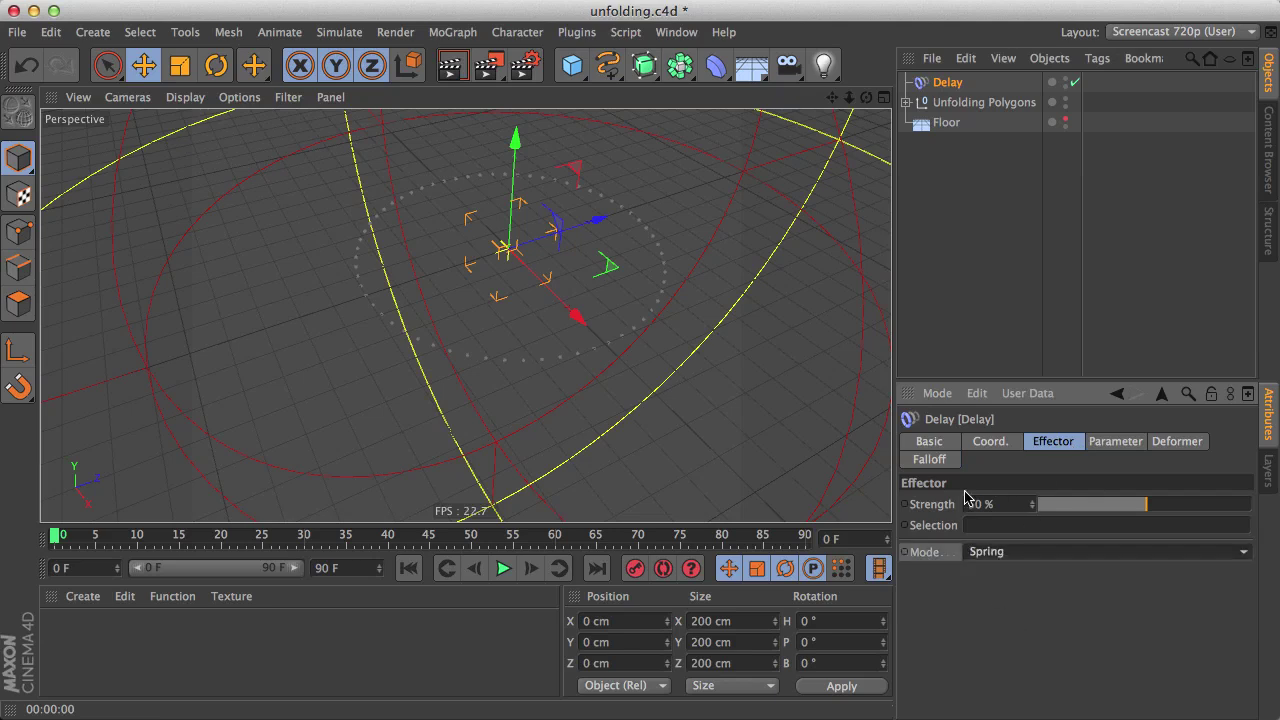
pyautogui.click(992, 312)
pyautogui.click(504, 569)
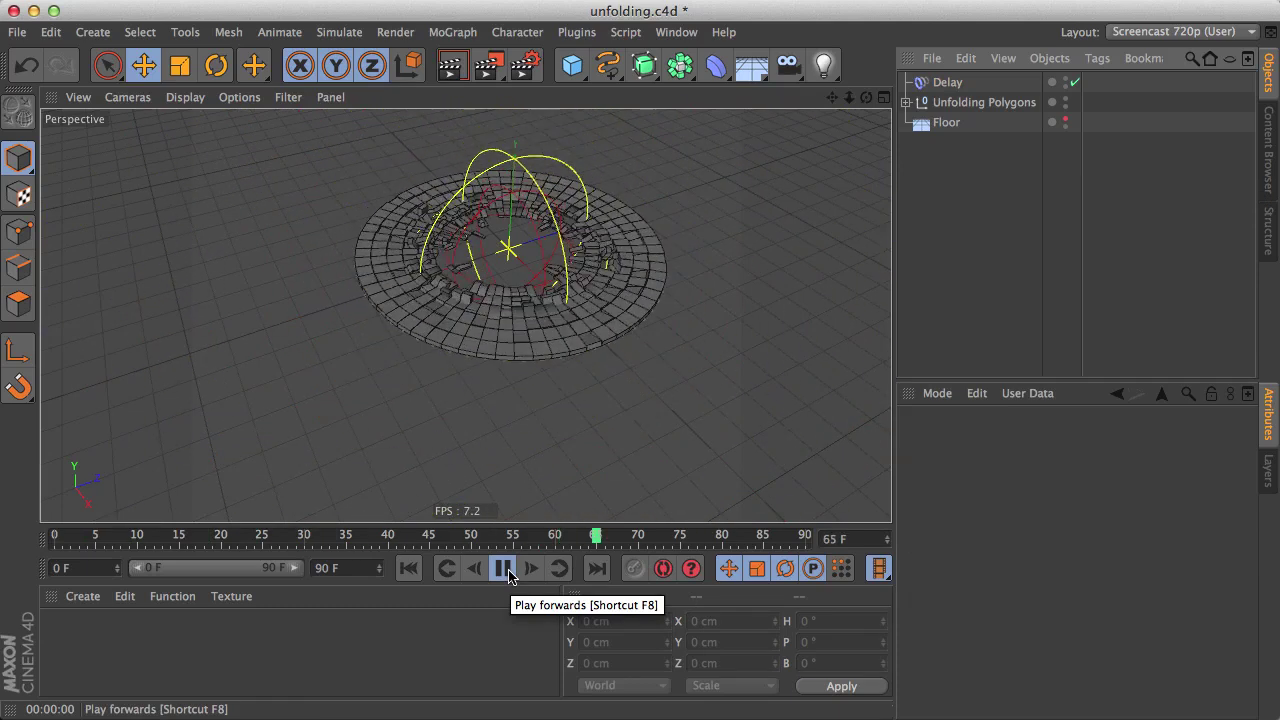
# - Stop playback at frame 32 and show the Delay effector's settings
pyautogui.click(505, 572)
pyautogui.click(505, 577)
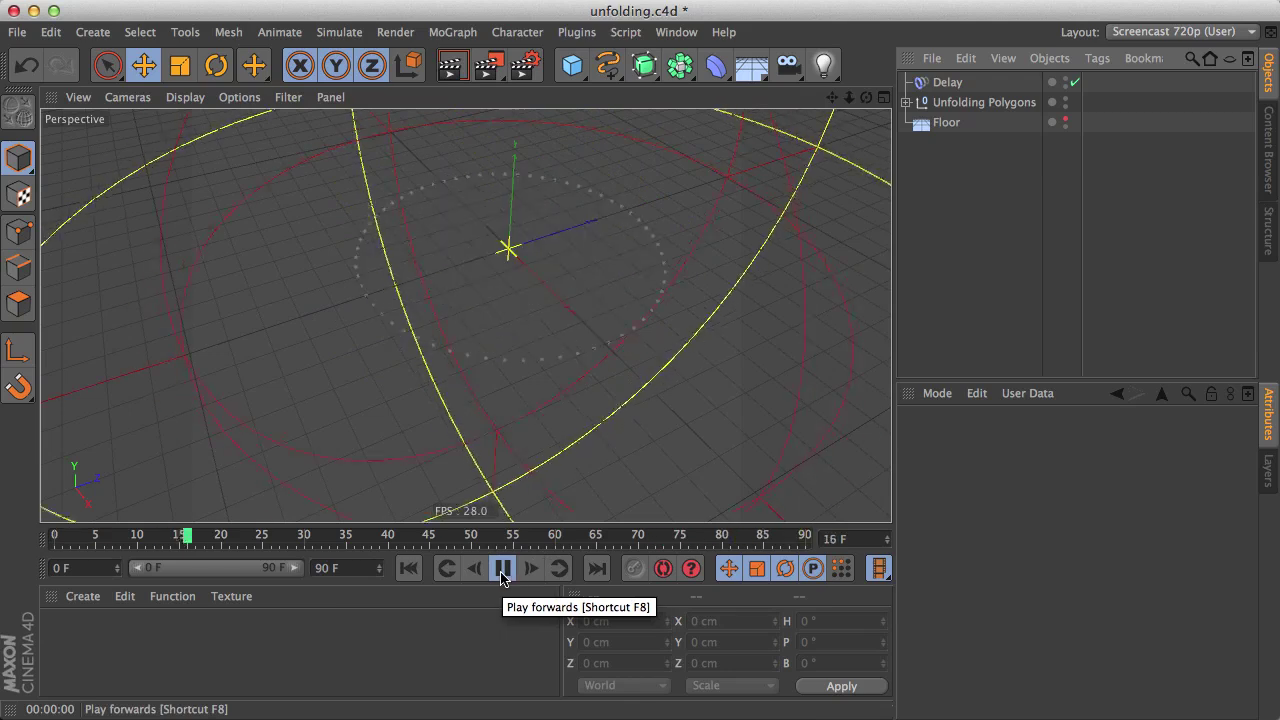
pyautogui.click(501, 577)
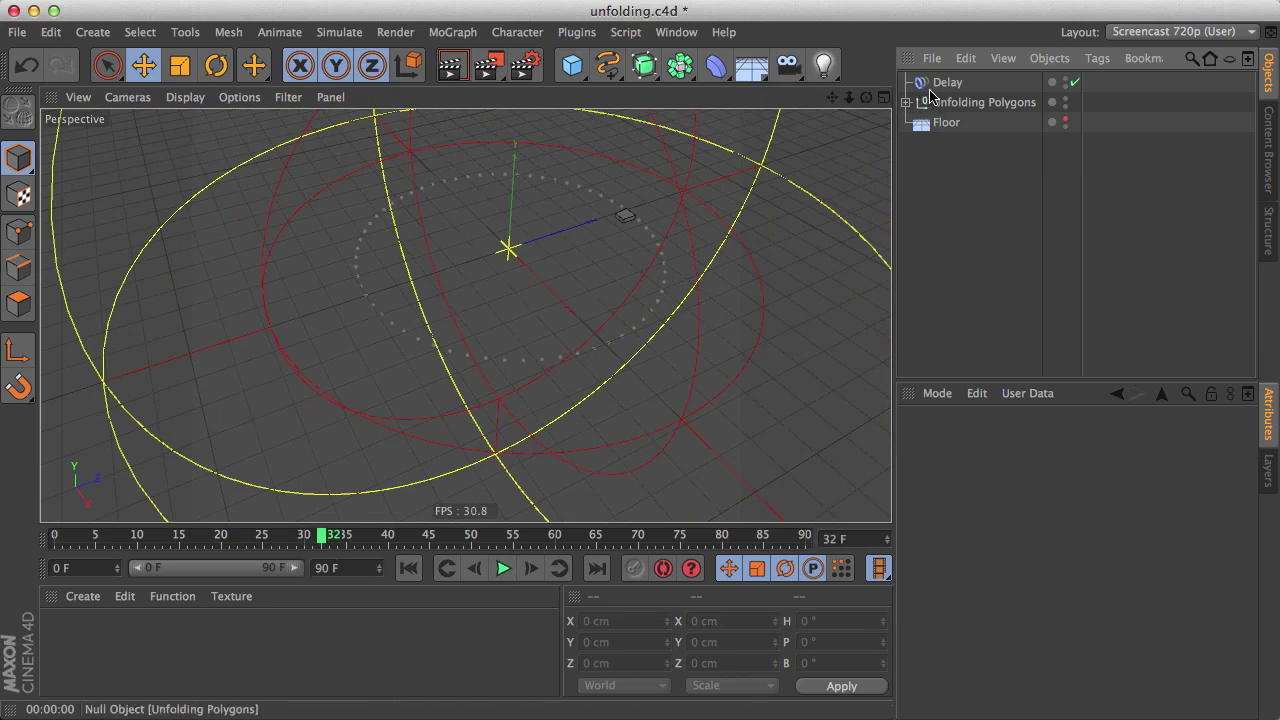
pyautogui.click(932, 86)
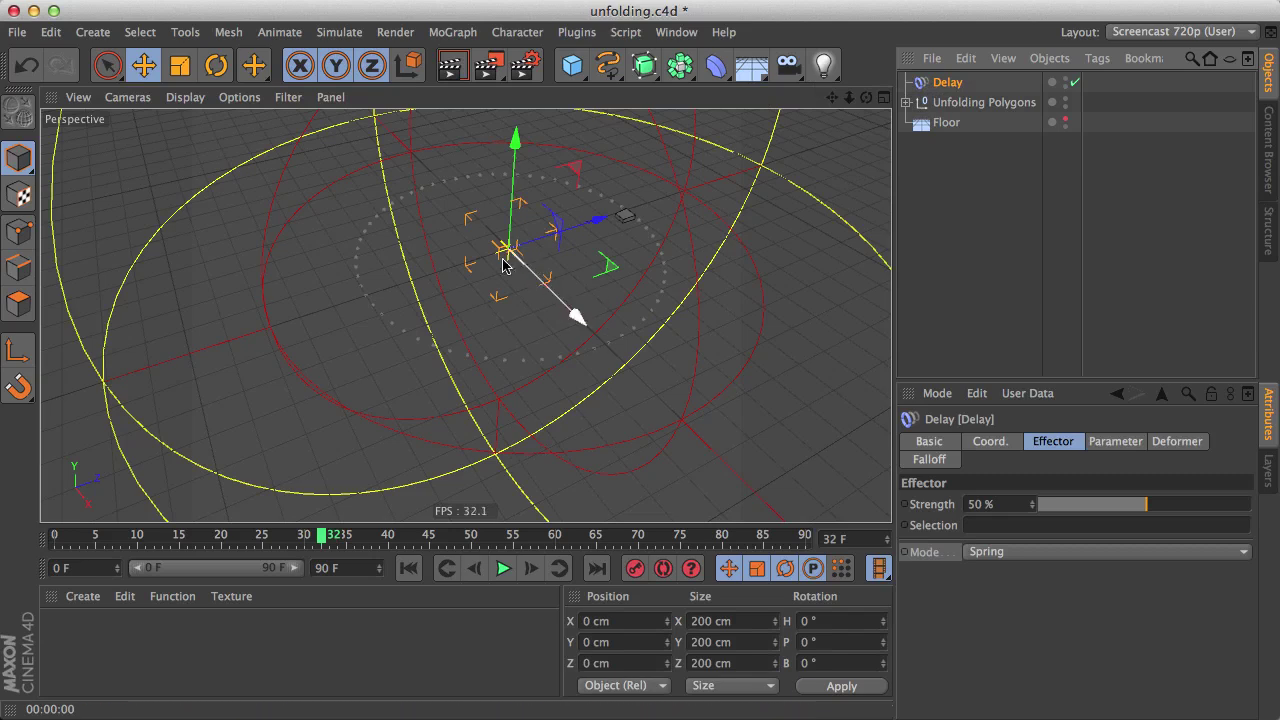
# - Scrub back to frame 29, open Plain's XPresso graph and view Plain's falloff settings
pyautogui.click(906, 102)
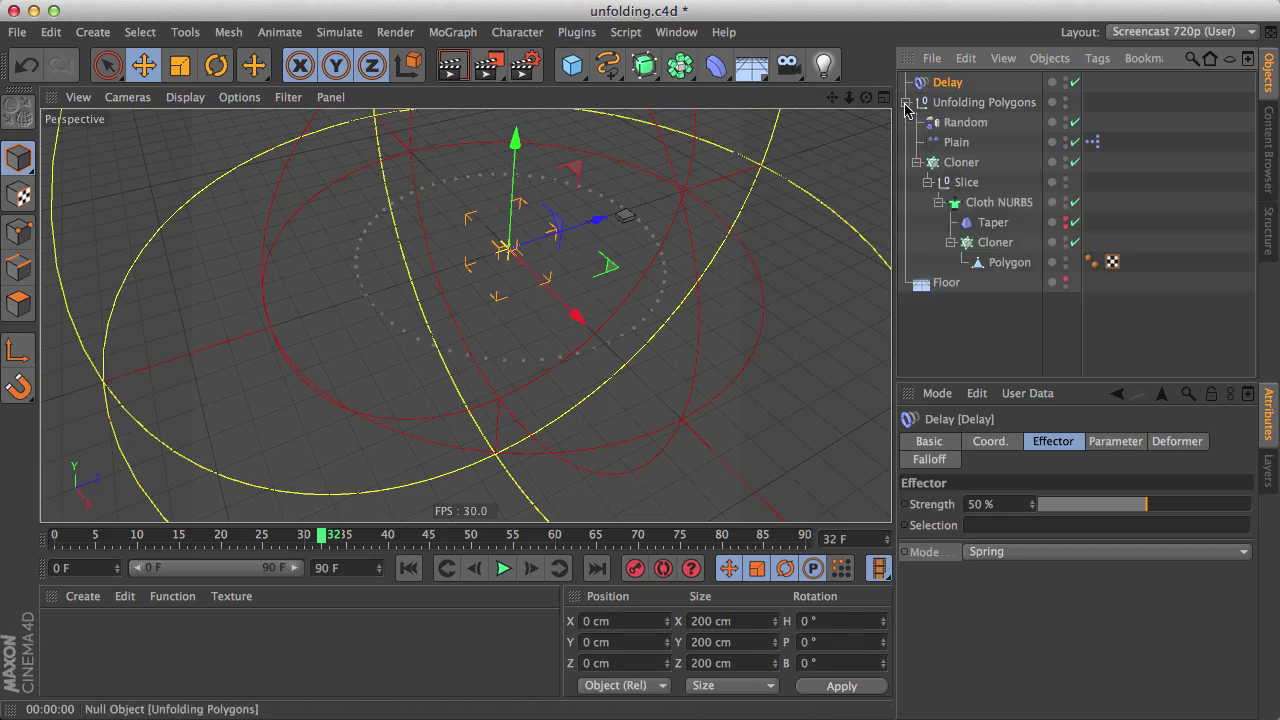
pyautogui.click(957, 142)
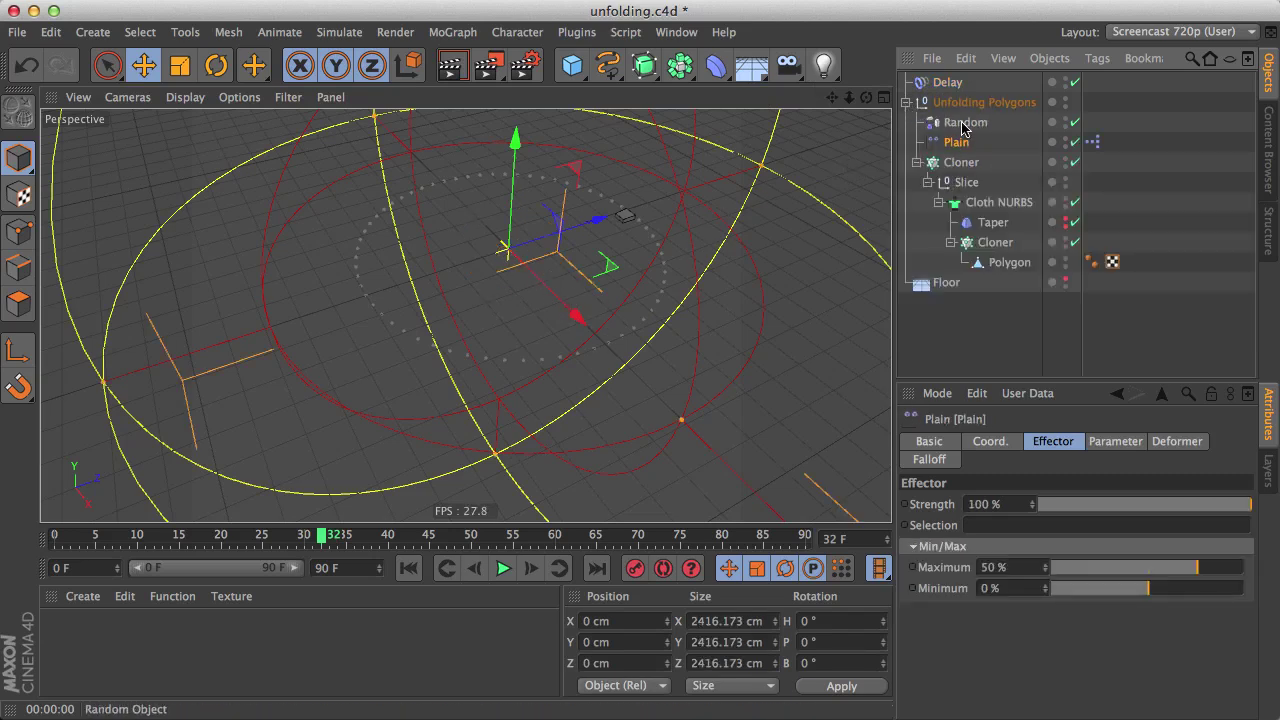
pyautogui.click(975, 104)
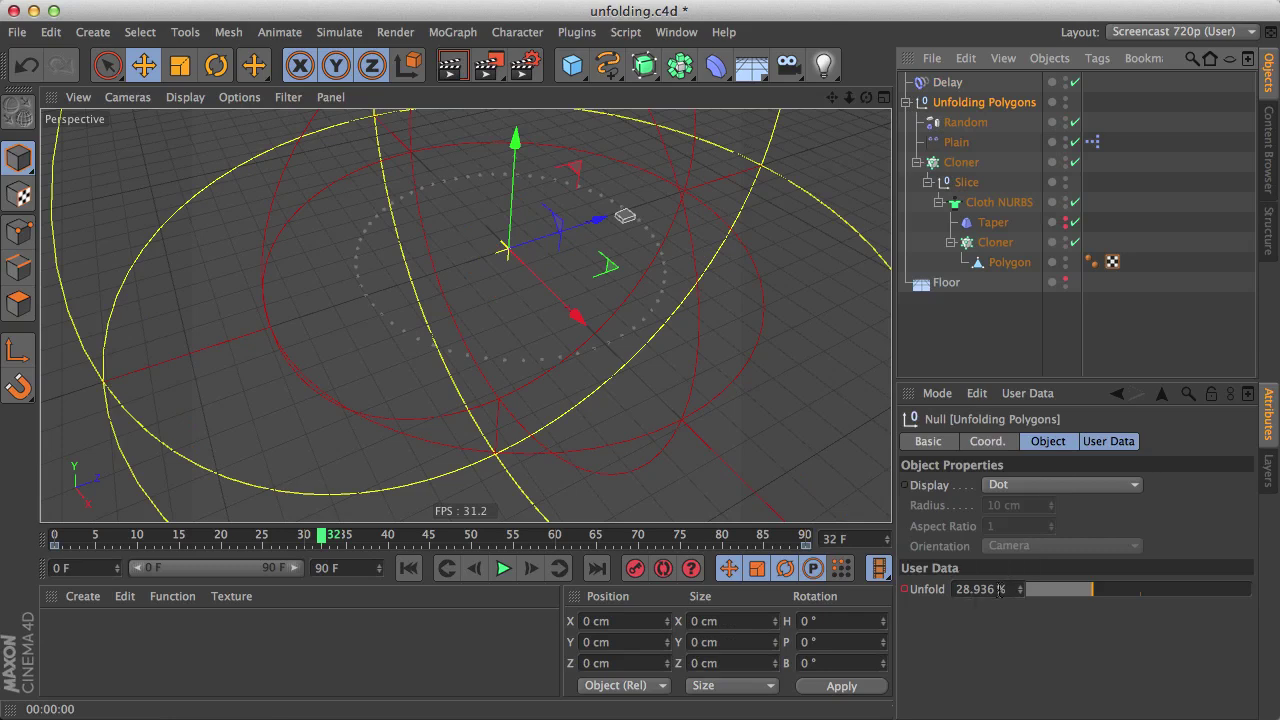
pyautogui.click(312, 538)
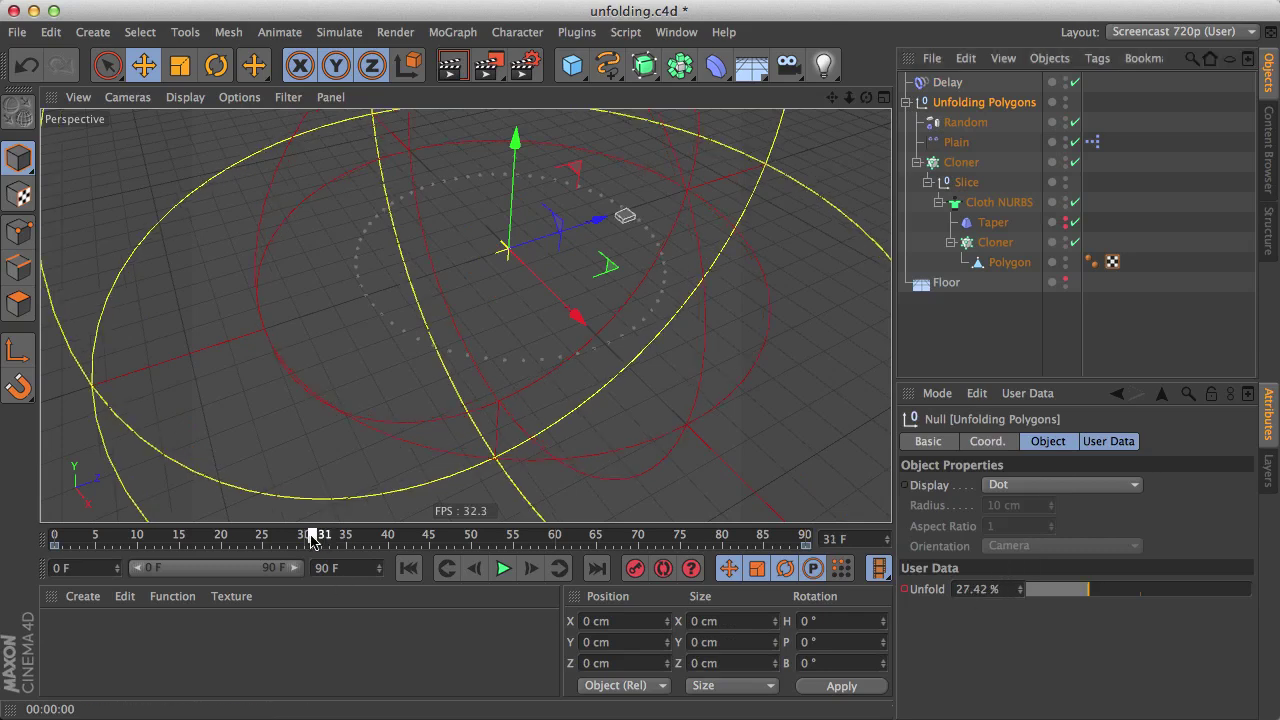
pyautogui.moveTo(312, 538); pyautogui.dragTo(298, 538)
pyautogui.click(1093, 143)
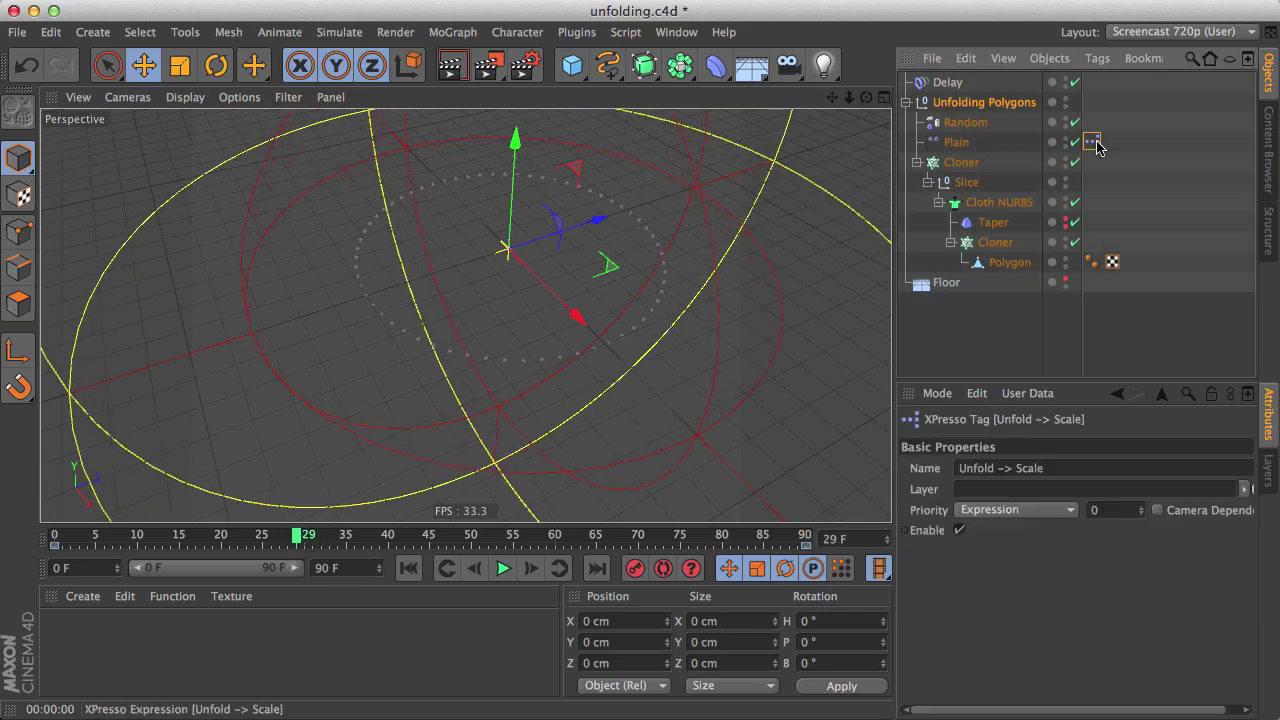
pyautogui.doubleClick(1093, 143)
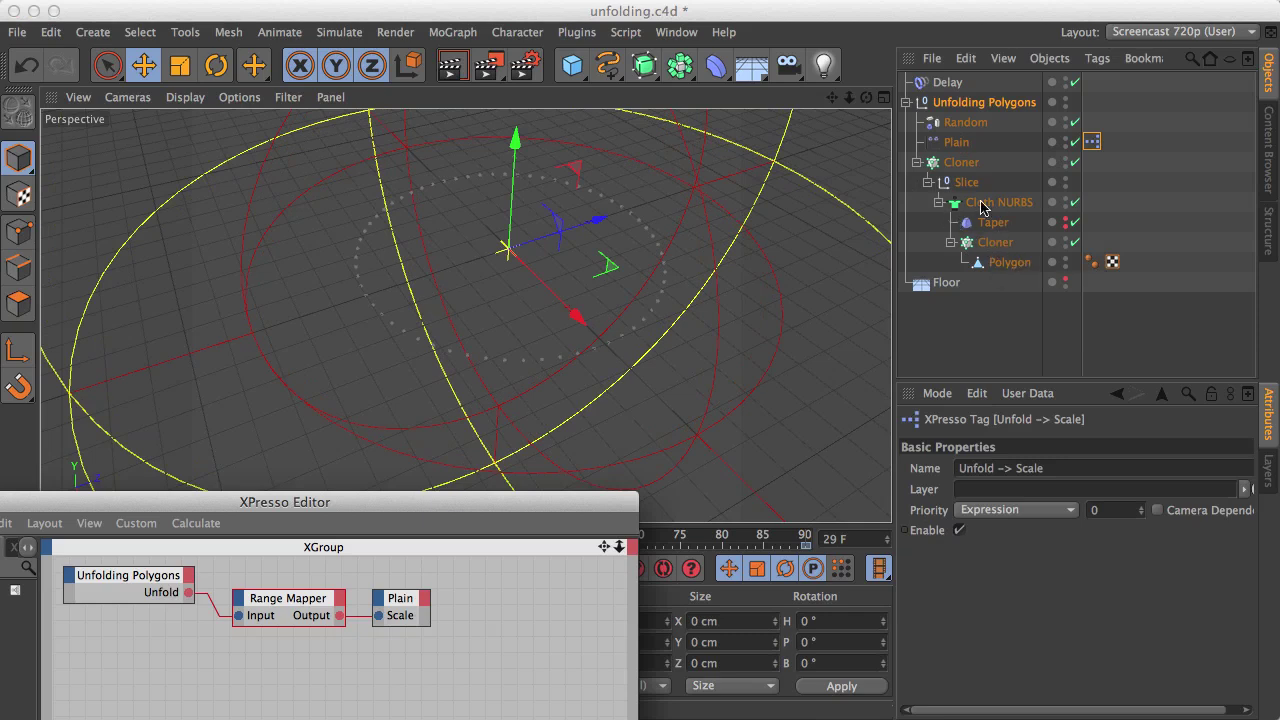
pyautogui.click(958, 146)
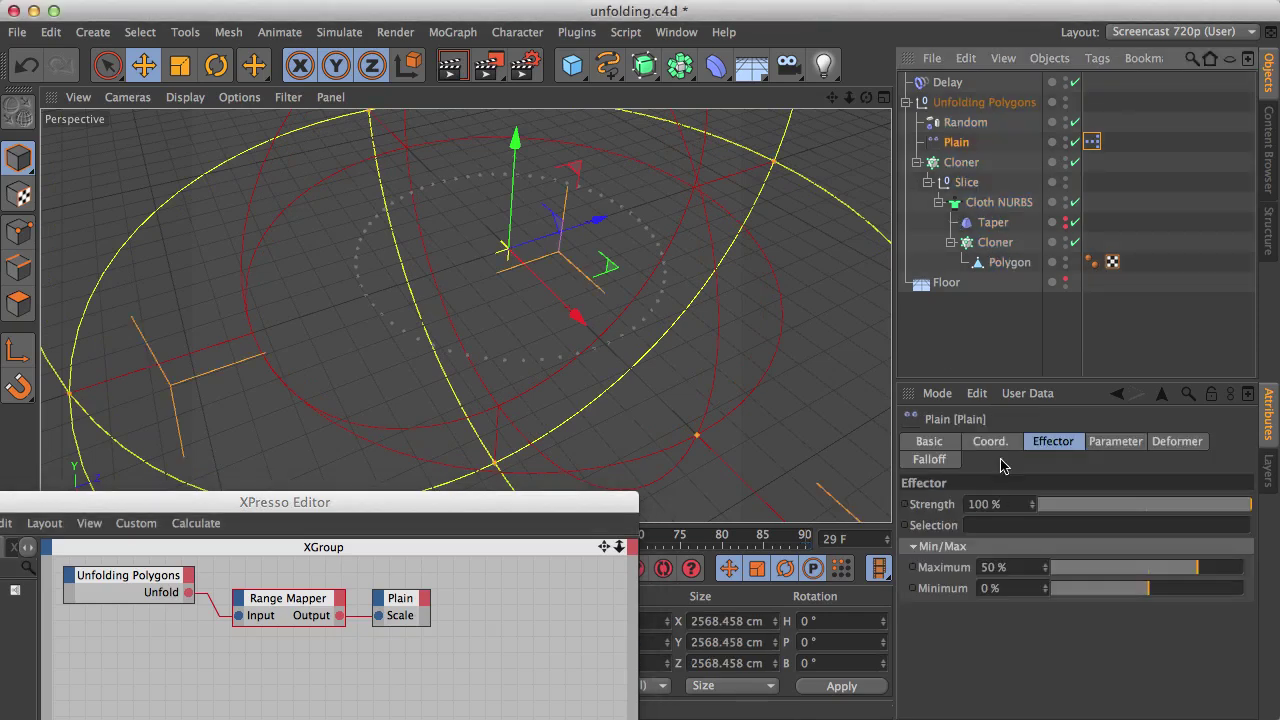
pyautogui.click(1116, 441)
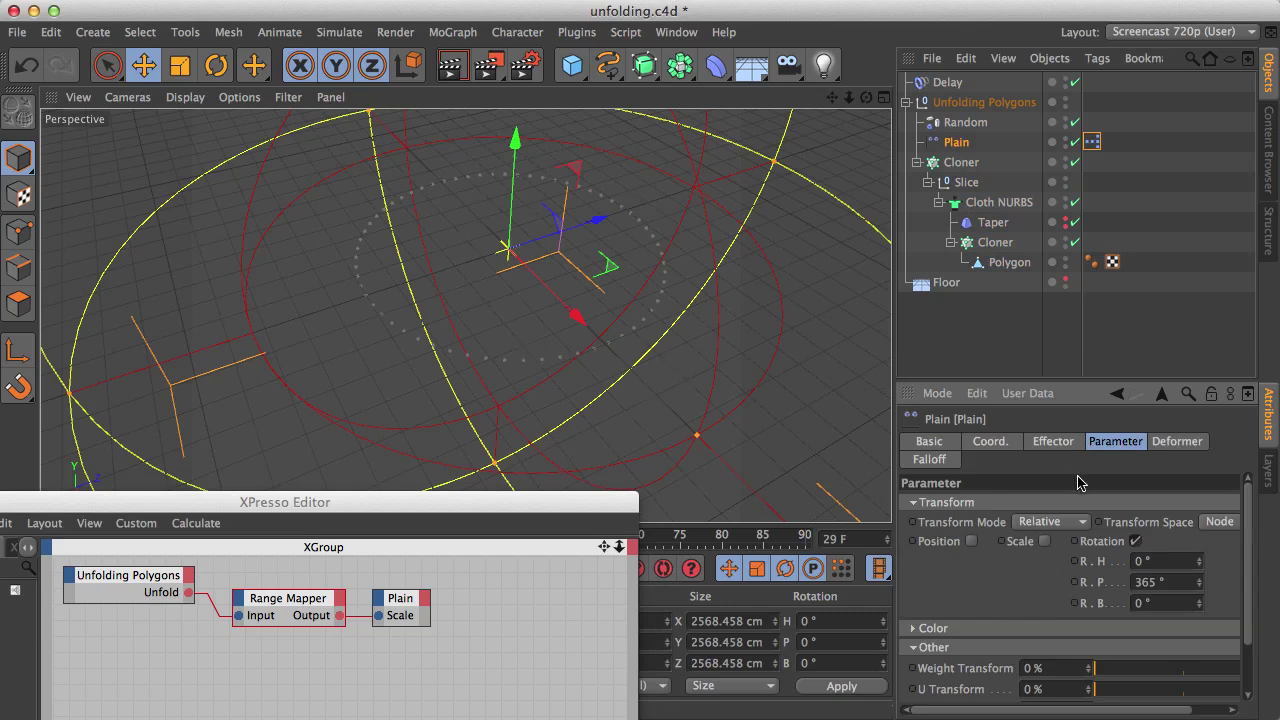
pyautogui.click(929, 459)
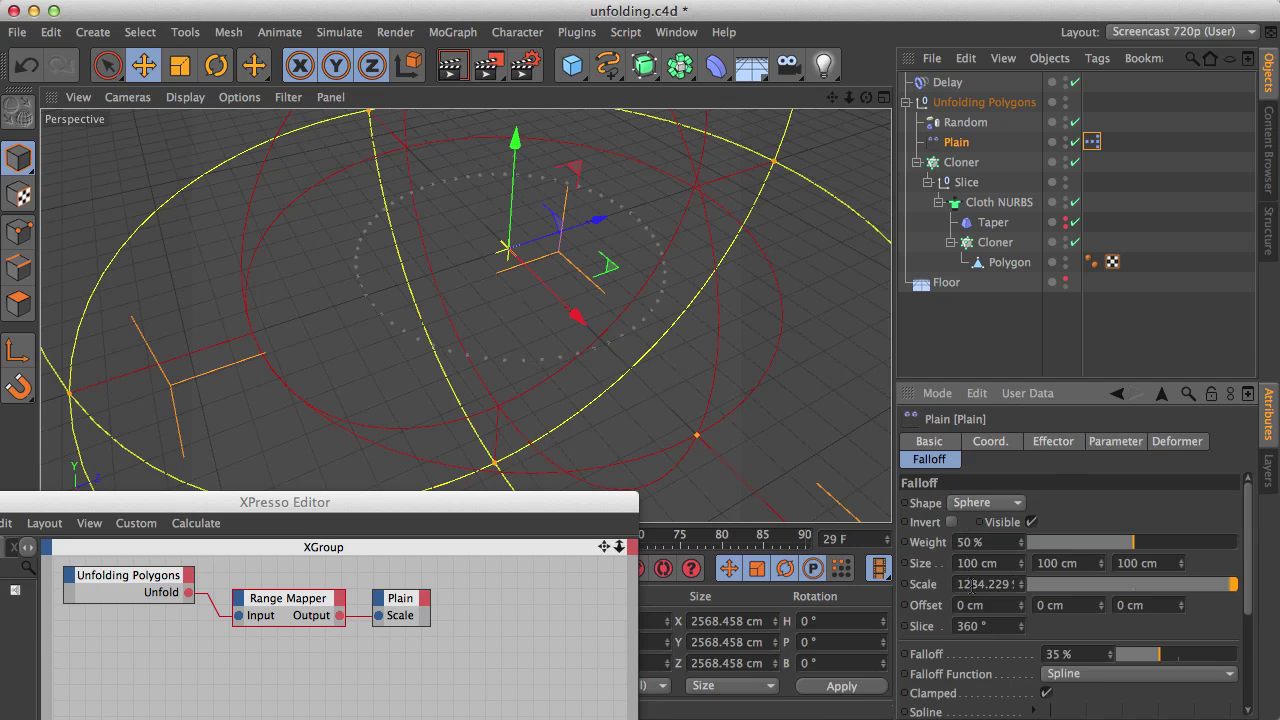
# - Set the Range Mapper's Output Lower to 1300%, close the graph and rewind to frame 0
pyautogui.moveTo(338, 509); pyautogui.dragTo(380, 359)
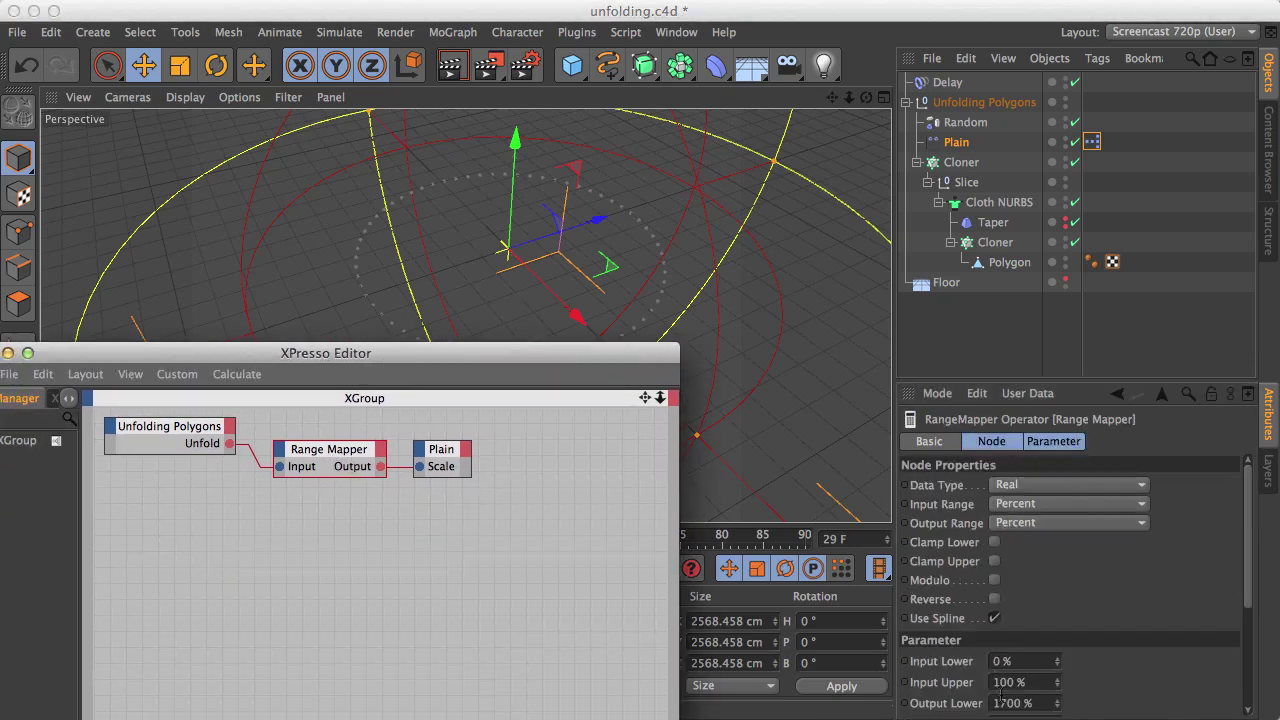
pyautogui.click(1004, 703)
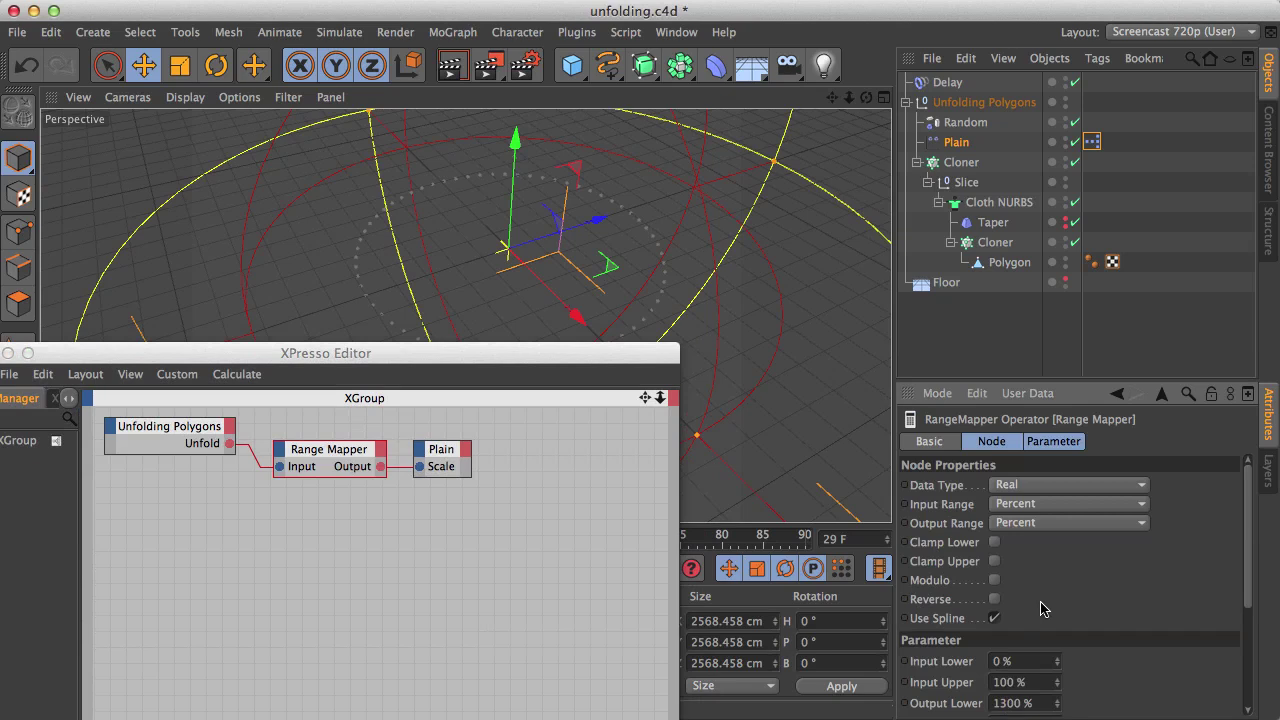
pyautogui.click(8, 352)
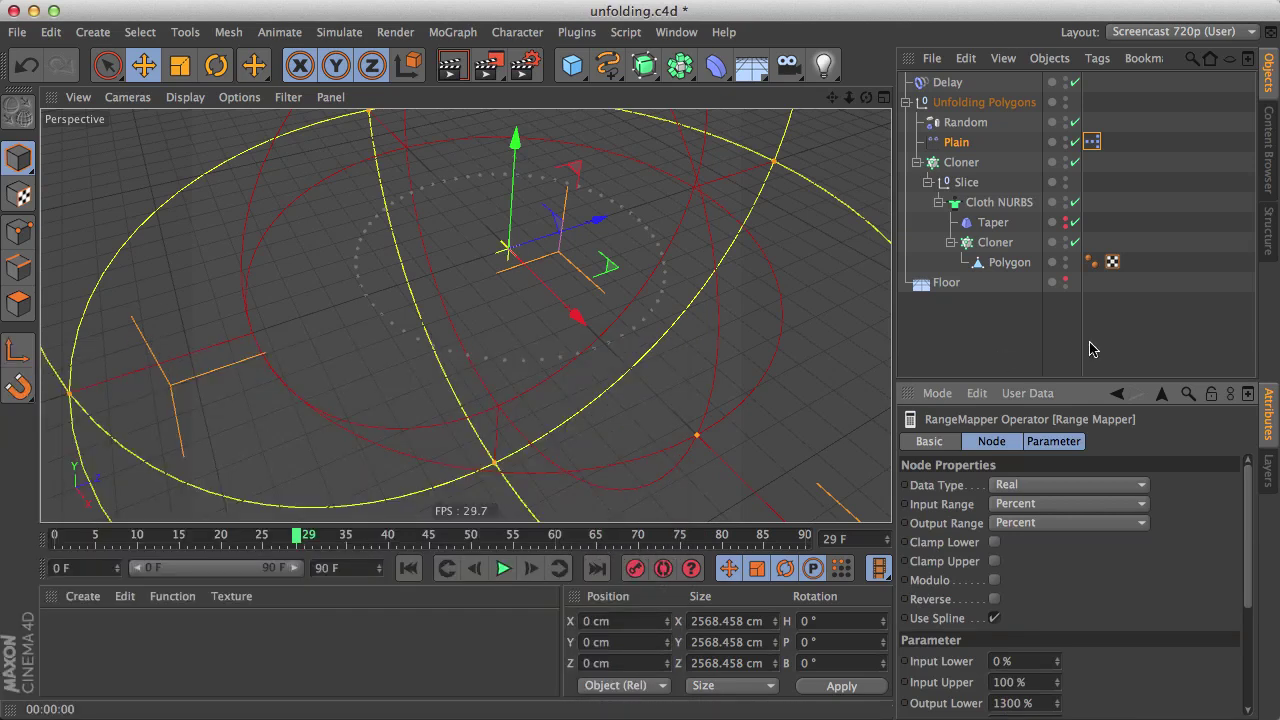
pyautogui.click(300, 450)
pyautogui.click(410, 569)
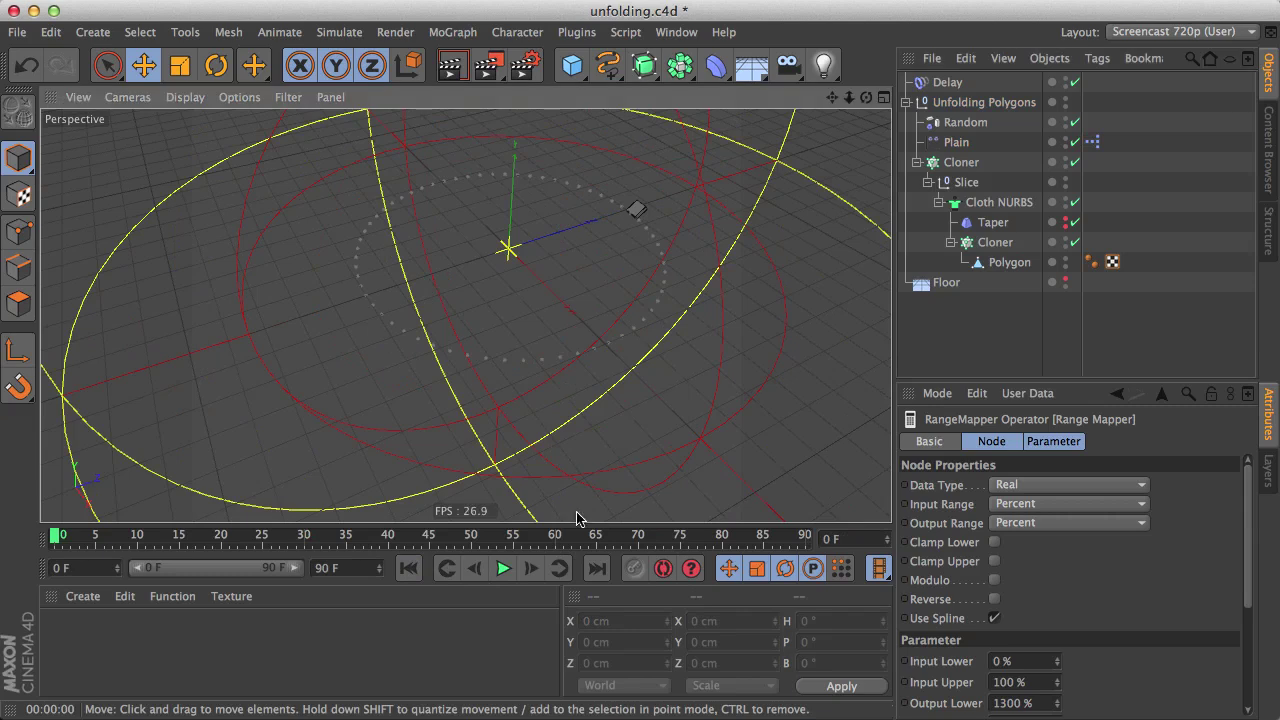
# - Review playback, then set the Range Mapper's Output Lower to 1400%
pyautogui.click(503, 568)
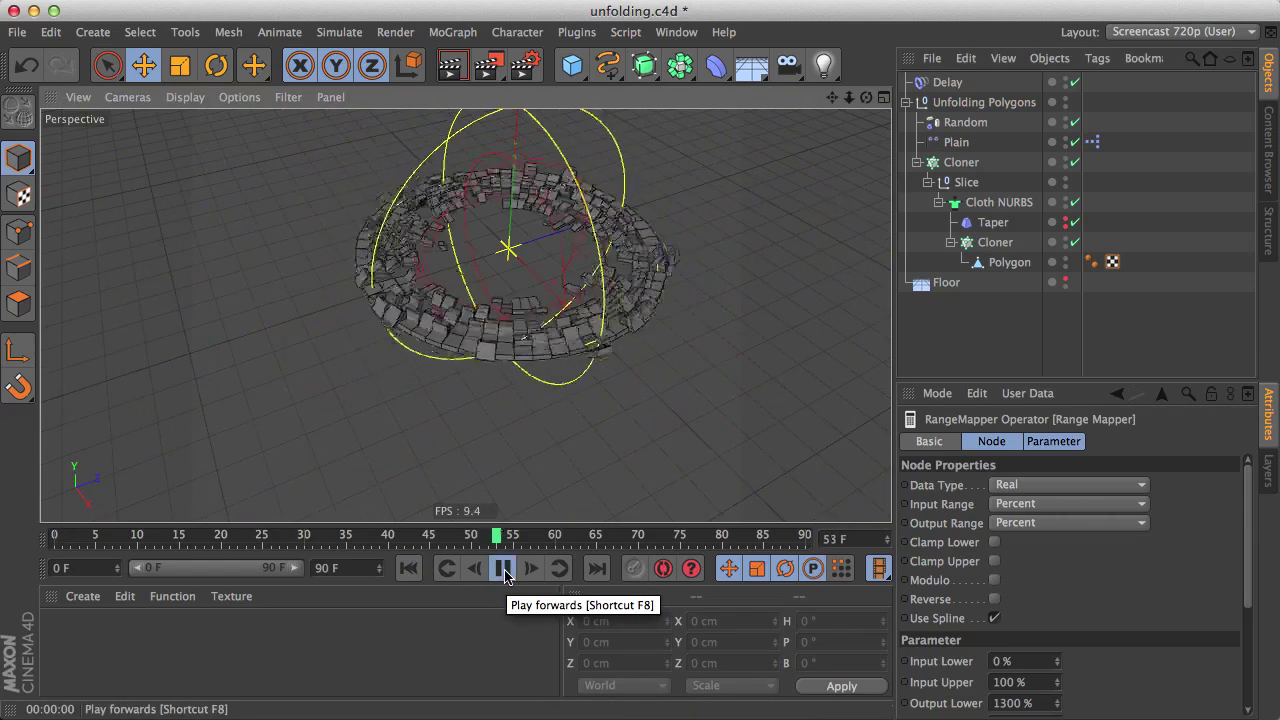
pyautogui.click(1066, 139)
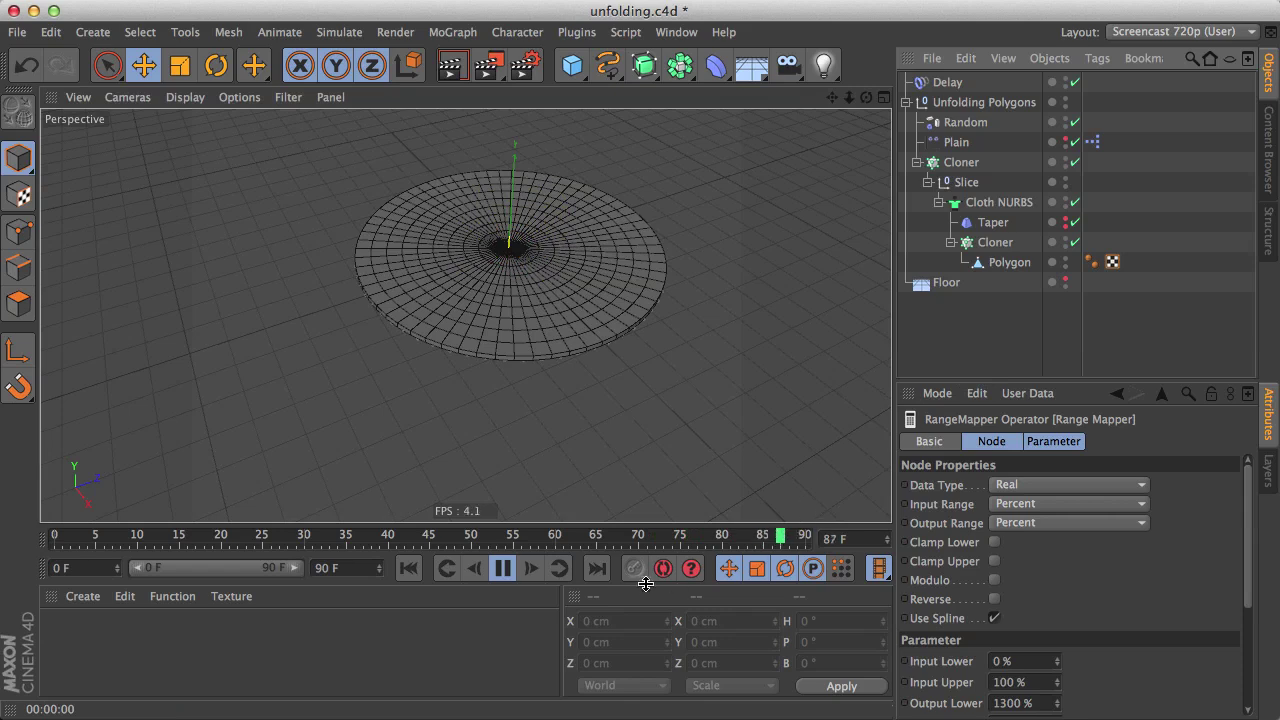
pyautogui.click(502, 568)
pyautogui.doubleClick(1091, 144)
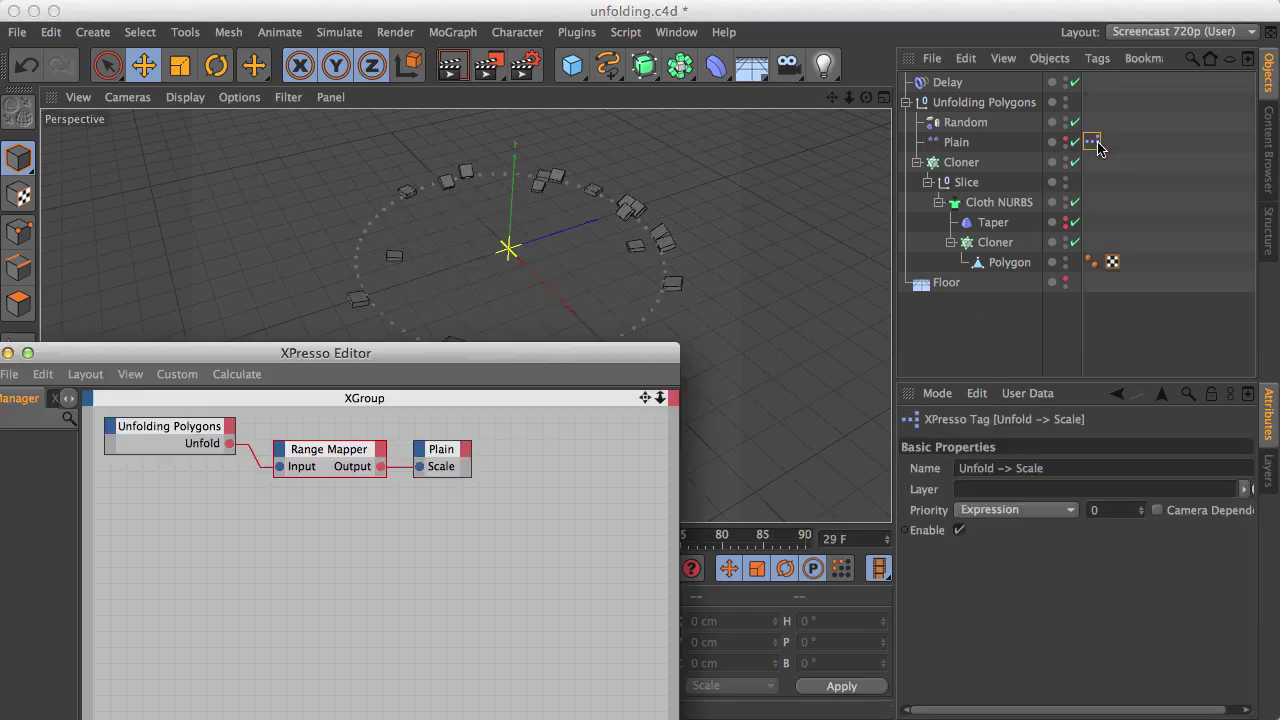
pyautogui.click(365, 446)
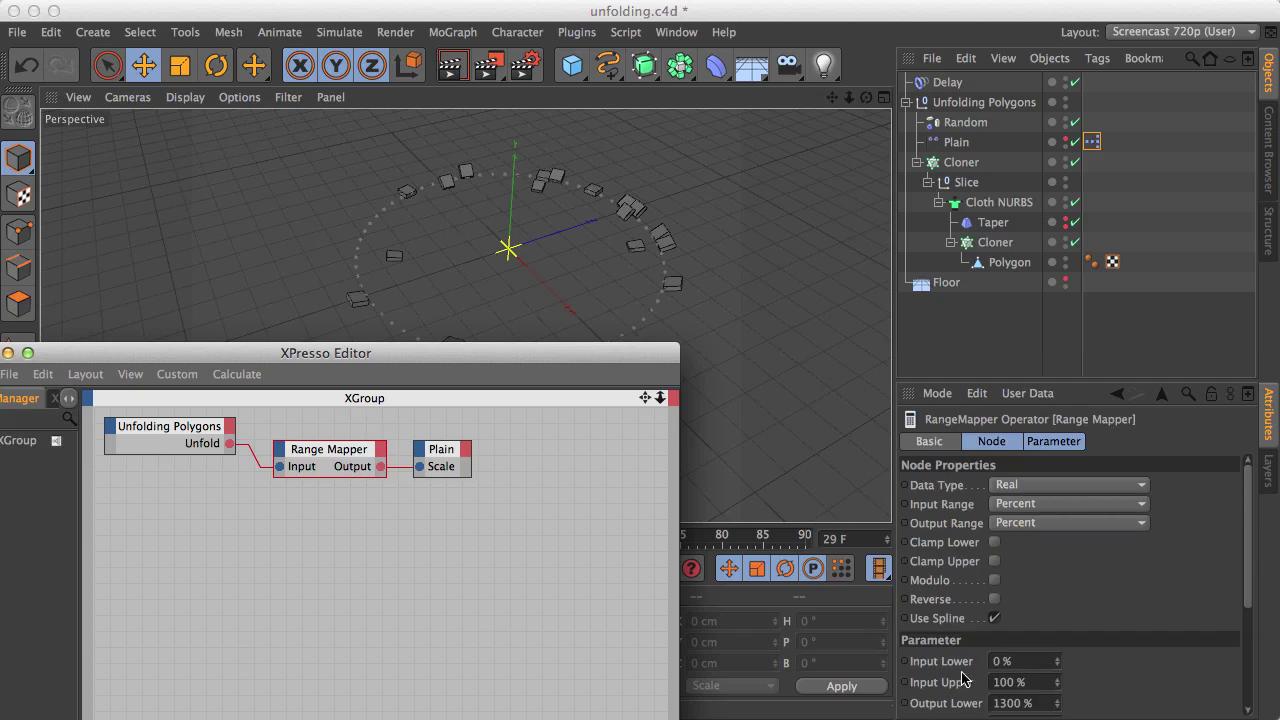
pyautogui.click(1004, 703)
pyautogui.write('1400')
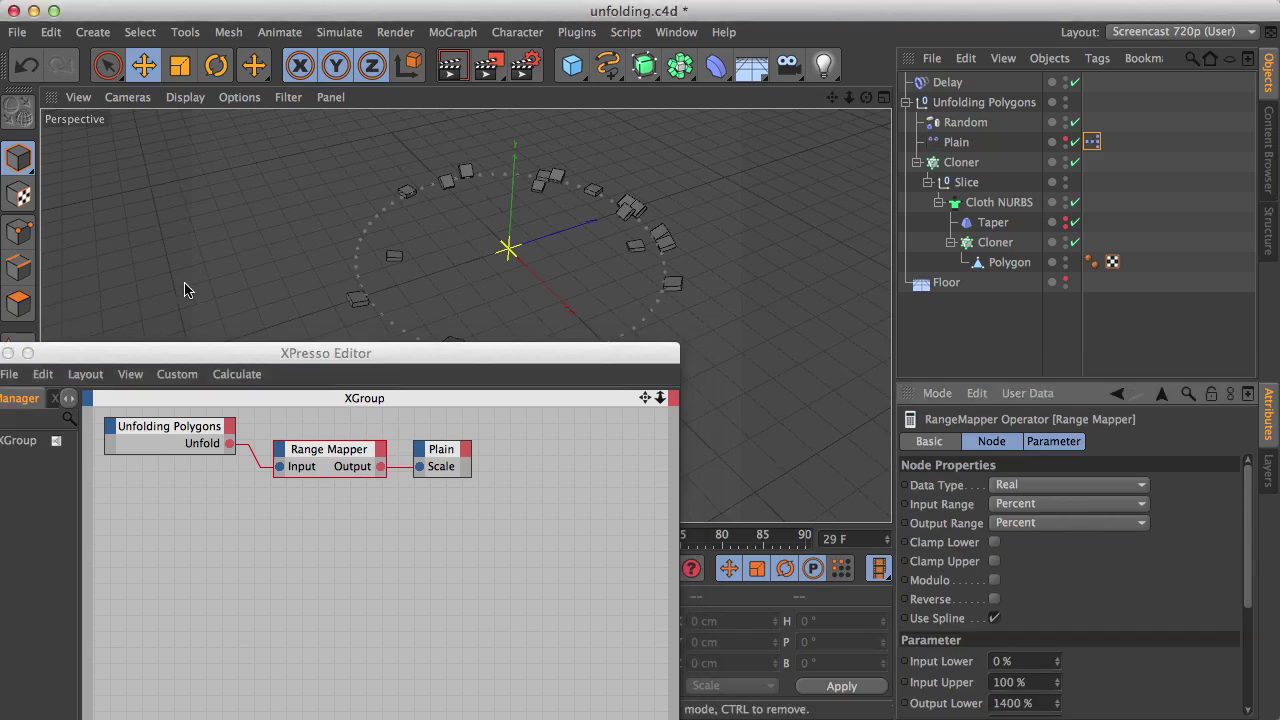
pyautogui.moveTo(188, 353); pyautogui.dragTo(800, 191)
pyautogui.click(588, 205)
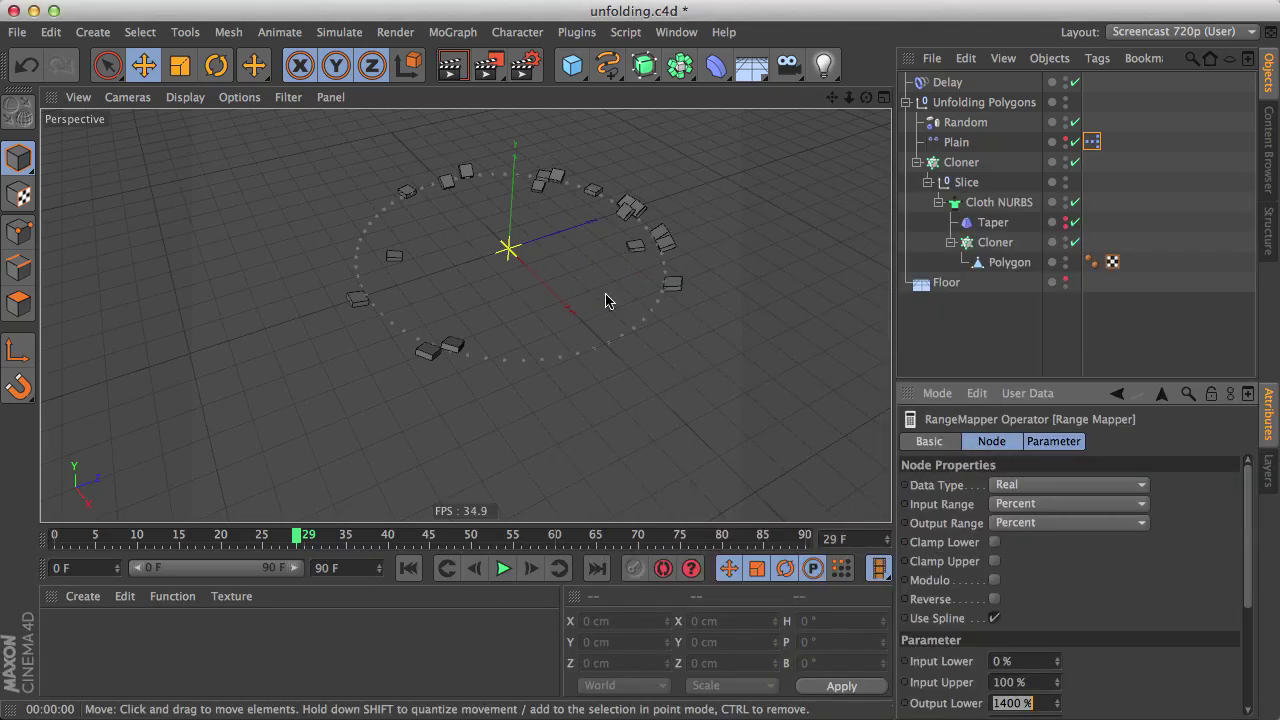
# - Replay the animation from the start, rewind, and select the Plain effector
pyautogui.click(408, 568)
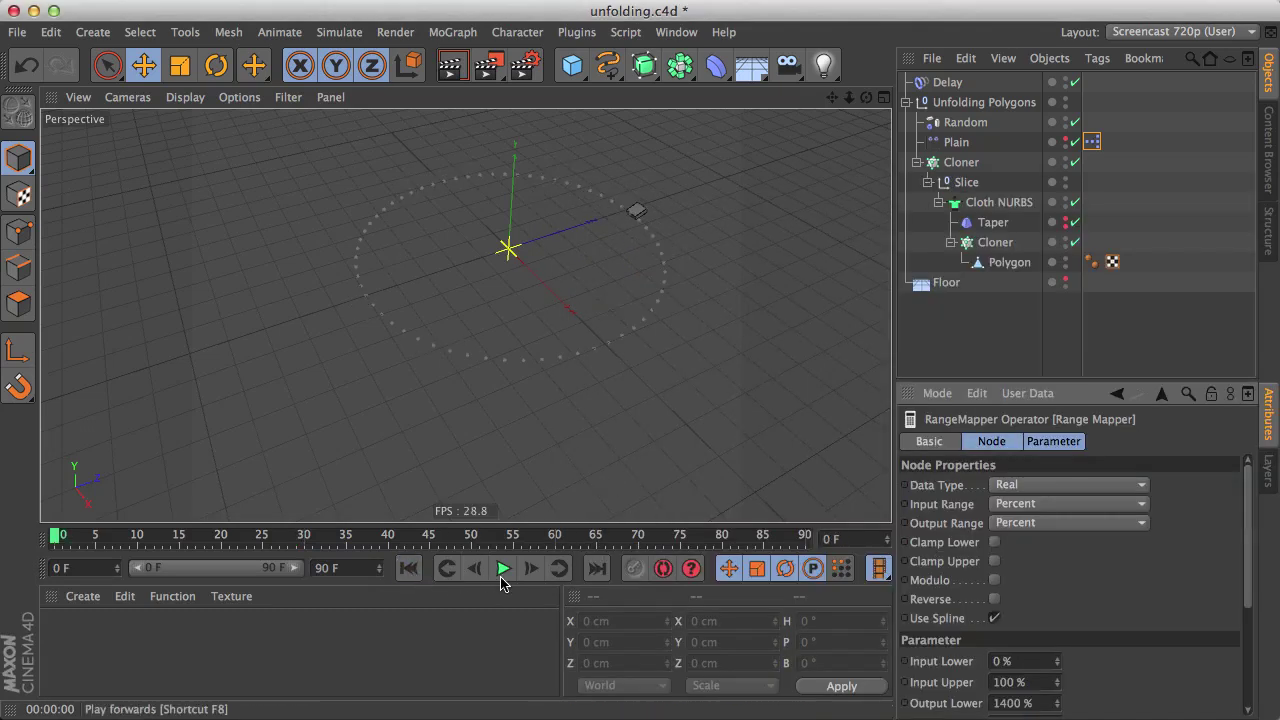
pyautogui.click(408, 568)
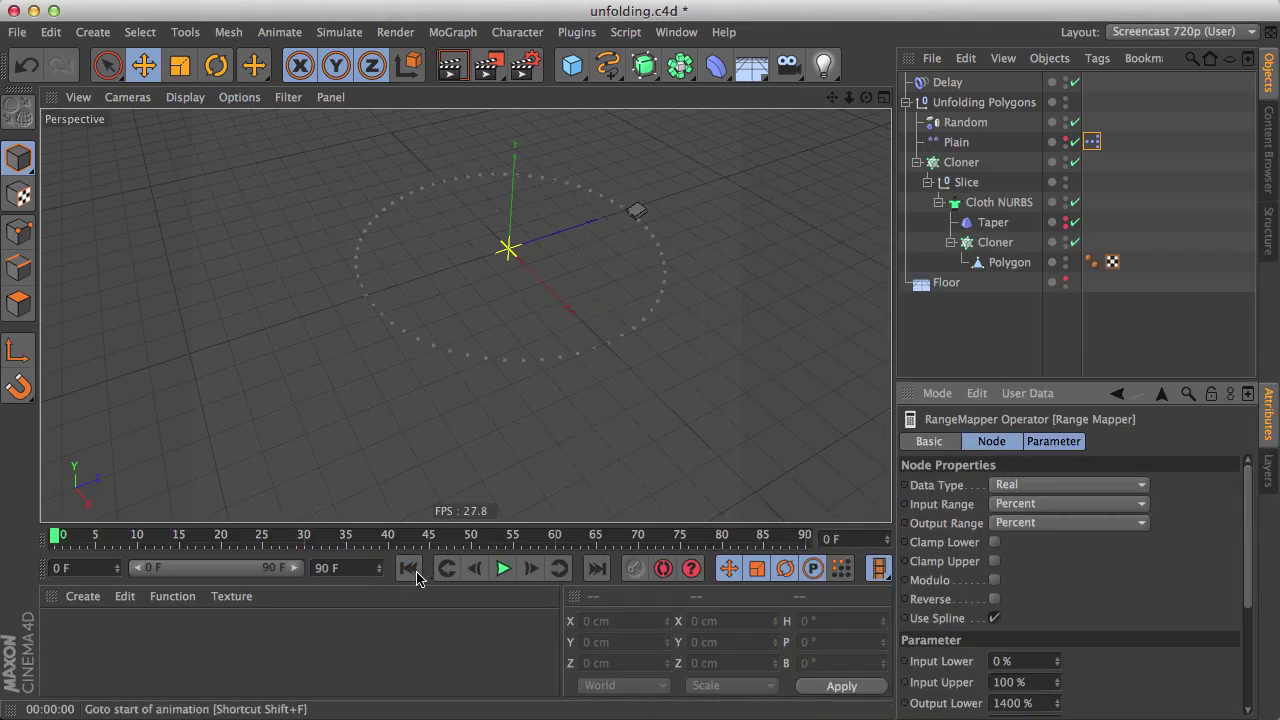
pyautogui.click(502, 568)
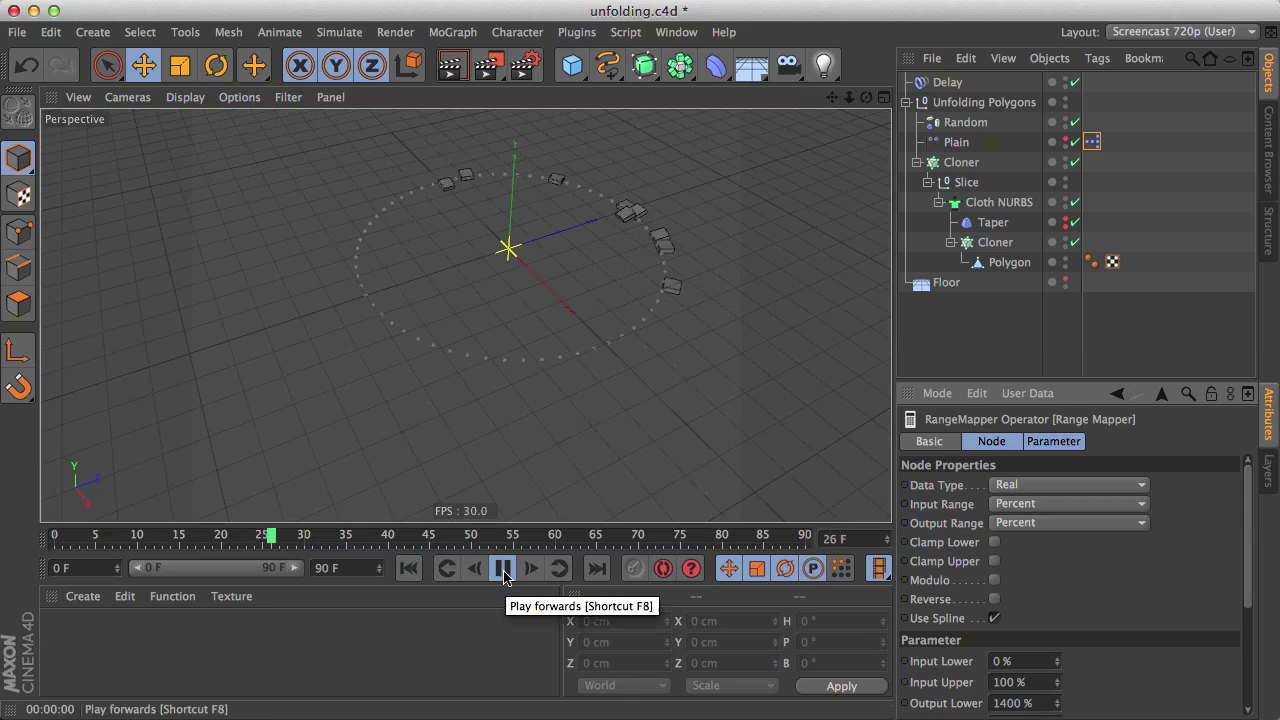
pyautogui.click(503, 568)
pyautogui.click(409, 568)
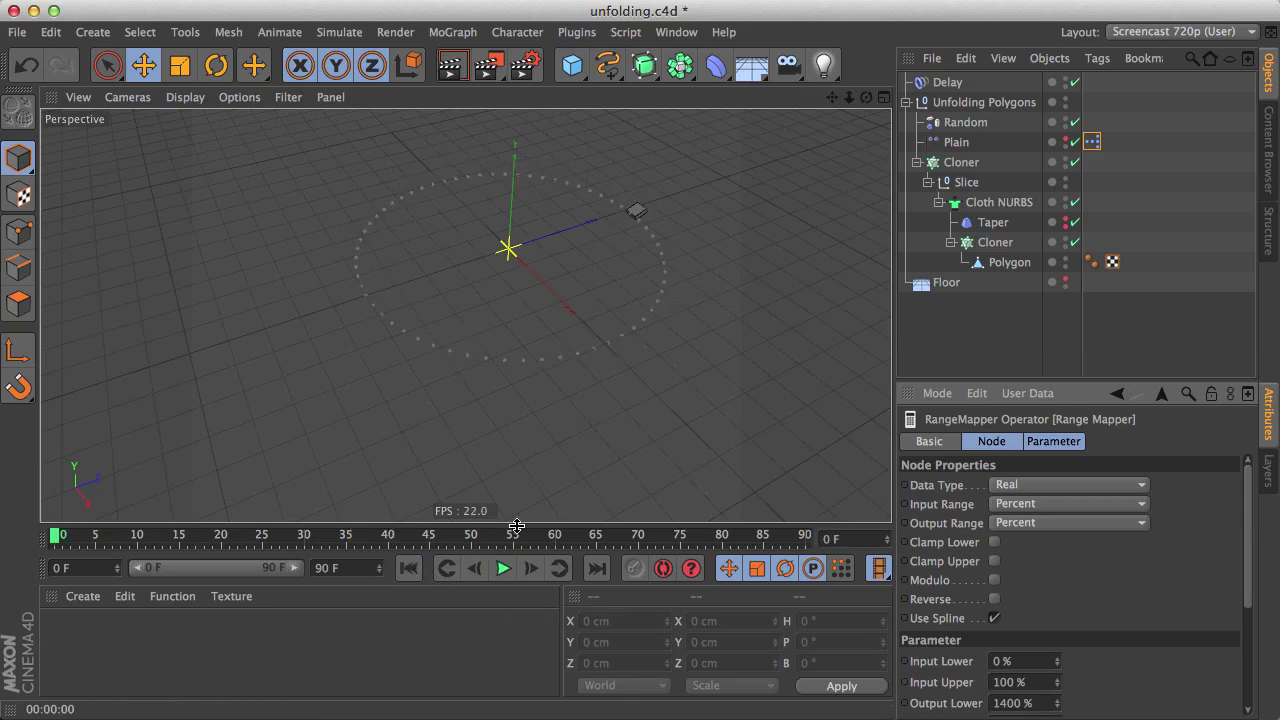
pyautogui.click(958, 143)
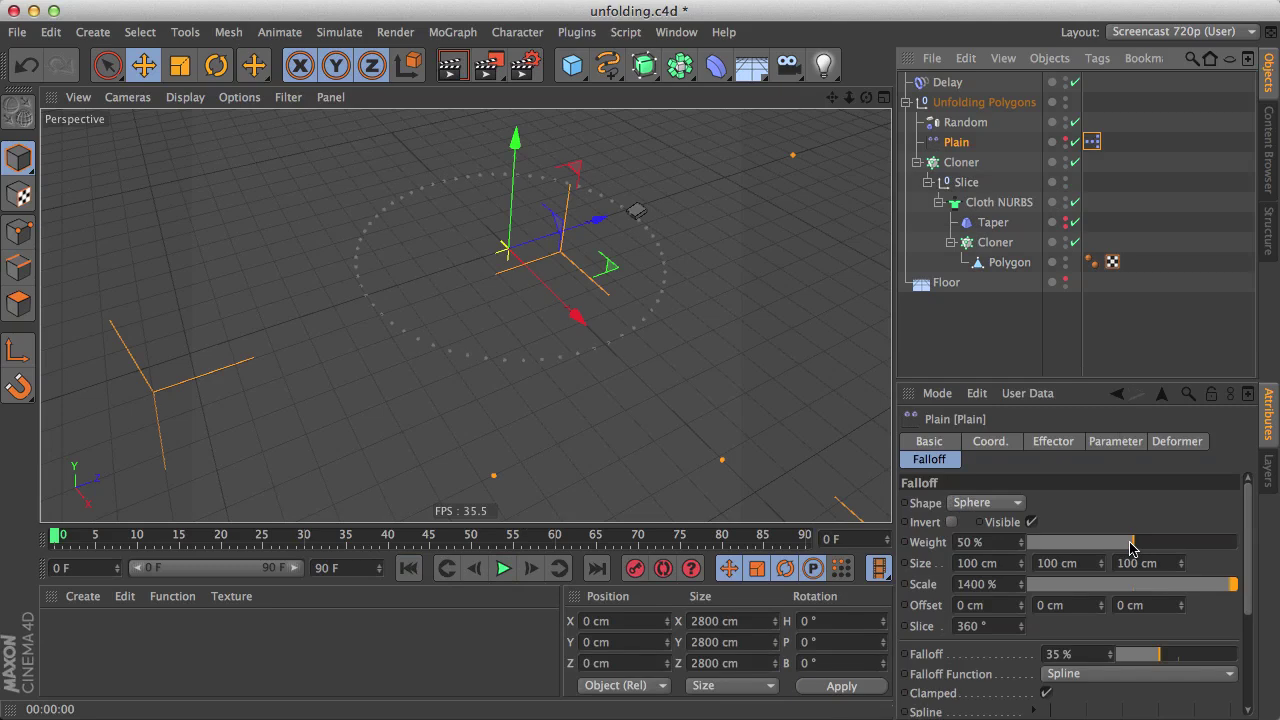
# - Raise Plain's falloff weight to 60% and play to frame 88 to inspect the disc
pyautogui.moveTo(1128, 548); pyautogui.dragTo(1140, 549)
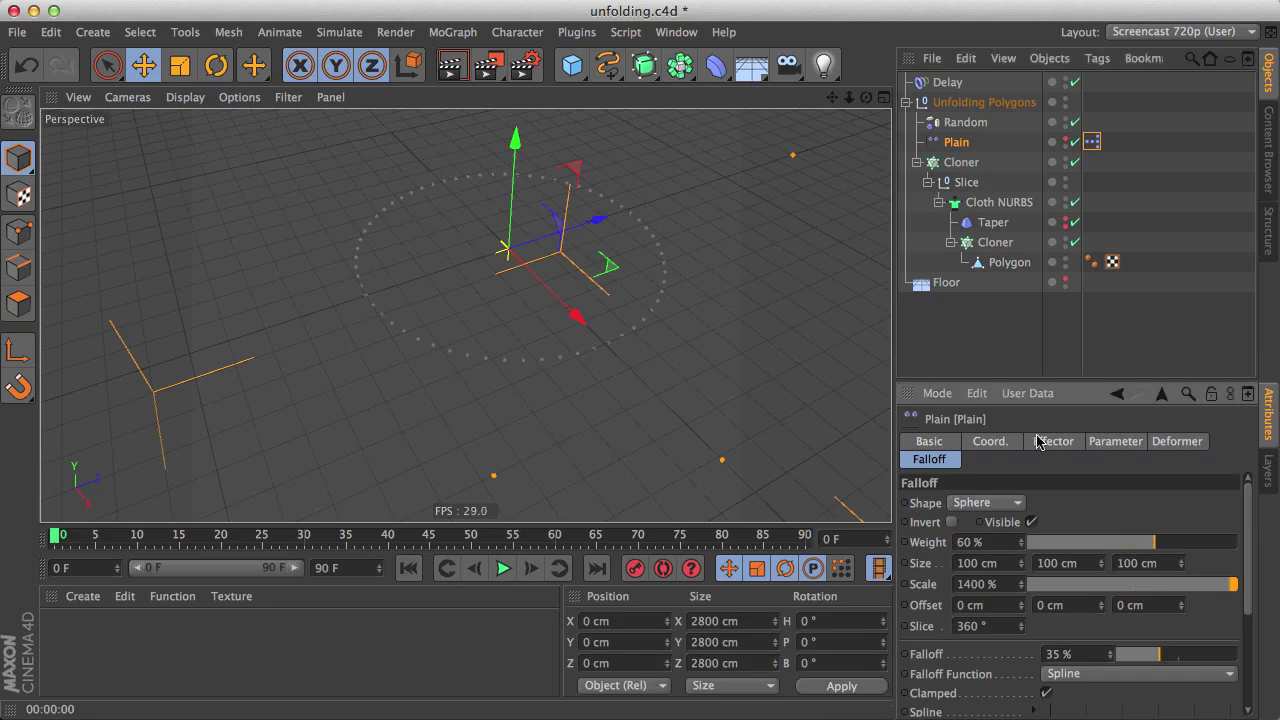
pyautogui.click(1118, 330)
pyautogui.click(503, 568)
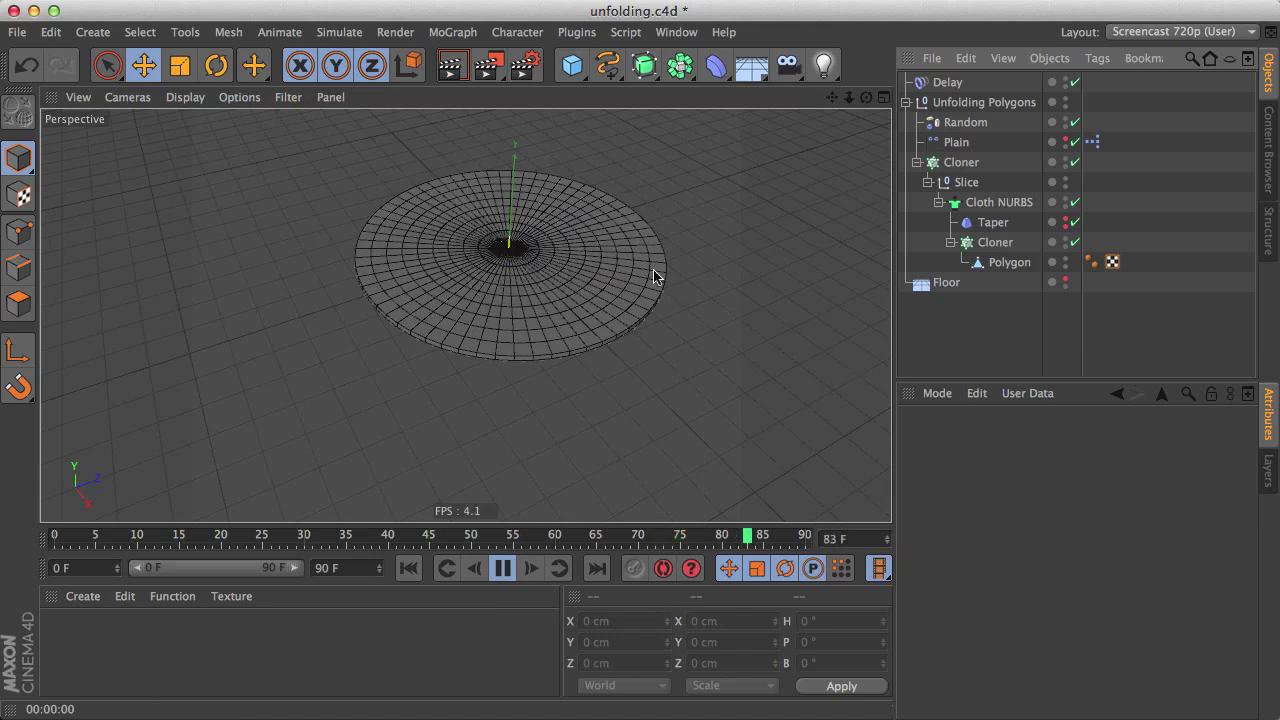
pyautogui.click(502, 568)
pyautogui.keyDown('alt'); pyautogui.moveTo(524, 254); pyautogui.dragTo(612, 245, button='right'); pyautogui.keyUp('alt')
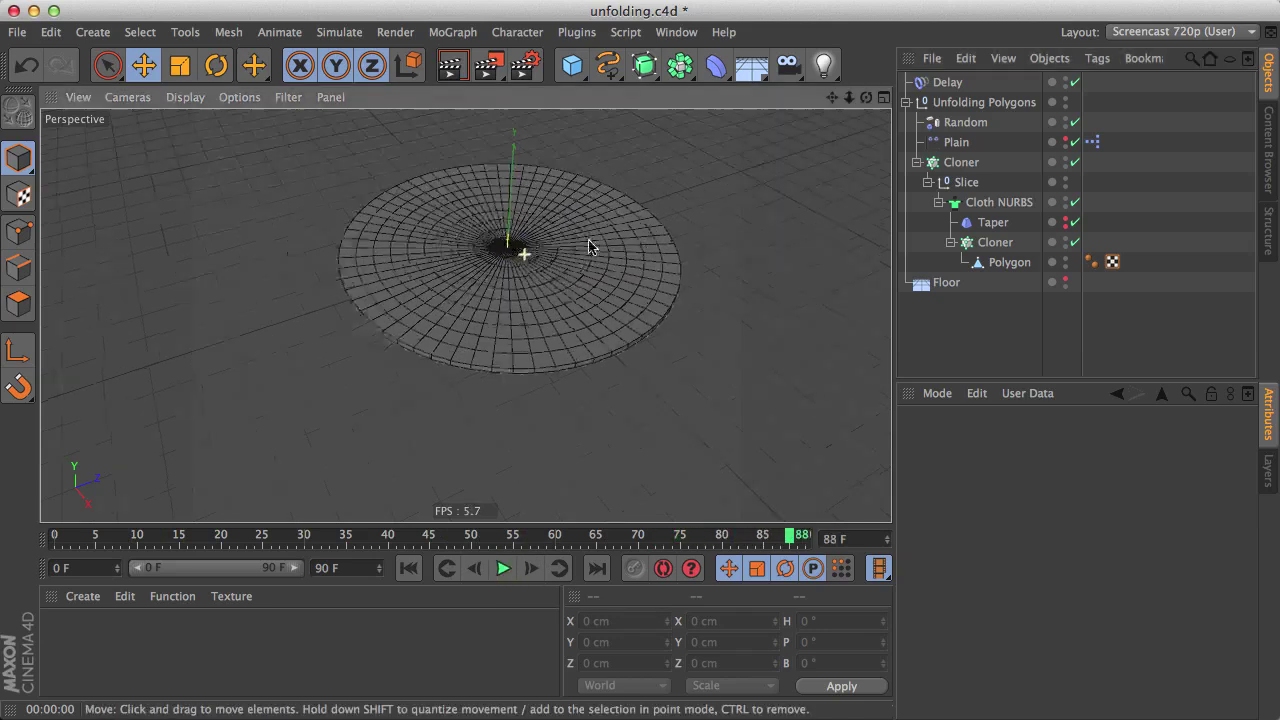